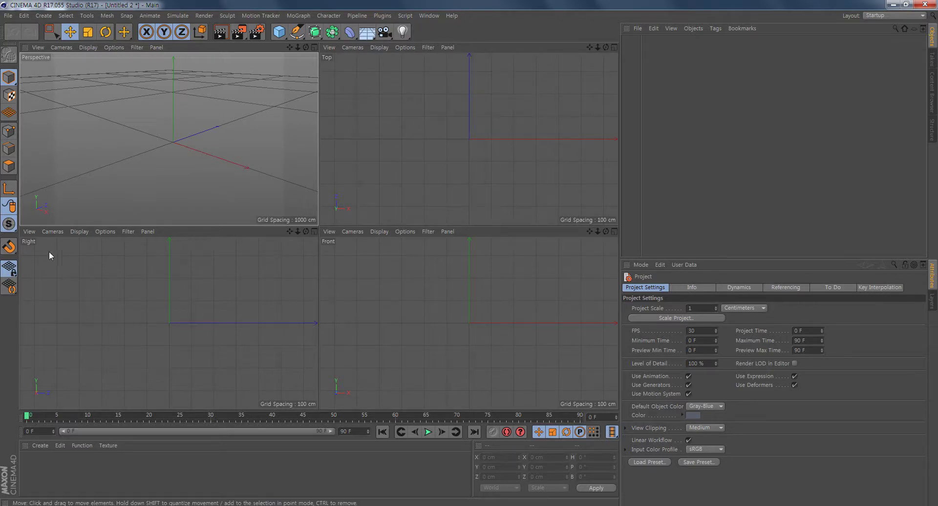
Step: Load the lego_bp image as the background picture of the Right viewport
left_click(105, 232)
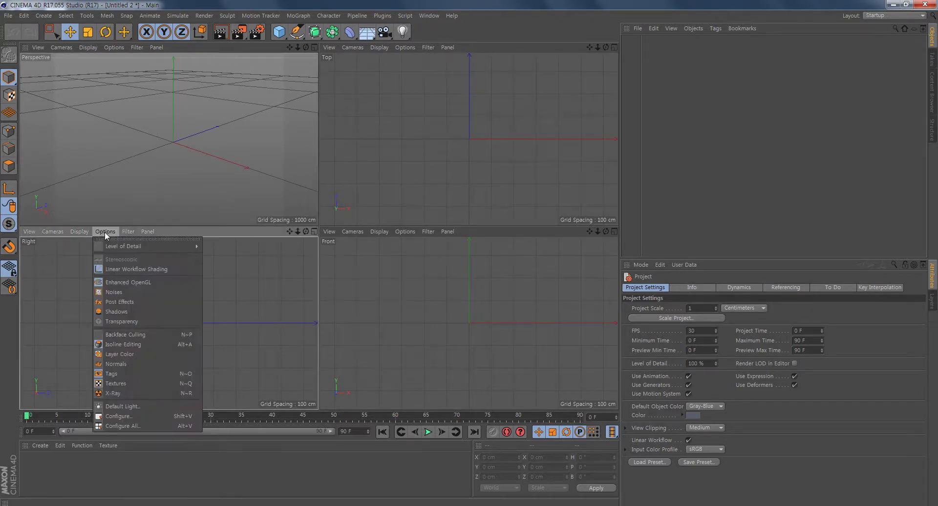
left_click(103, 231)
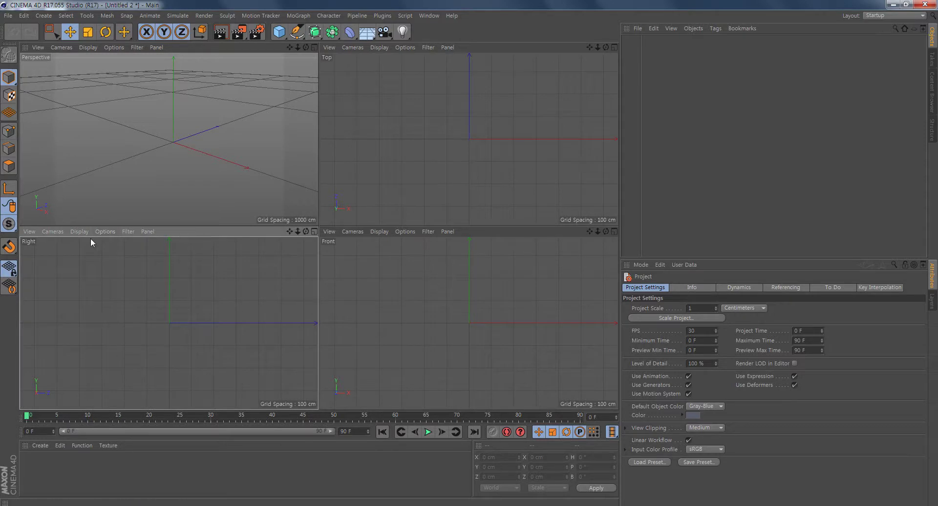
left_click(105, 232)
left_click(128, 416)
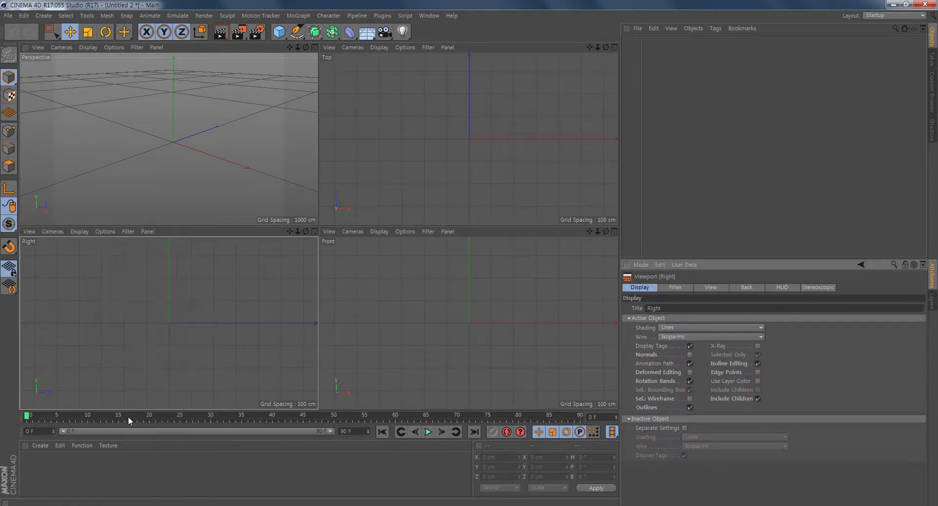
left_click(747, 287)
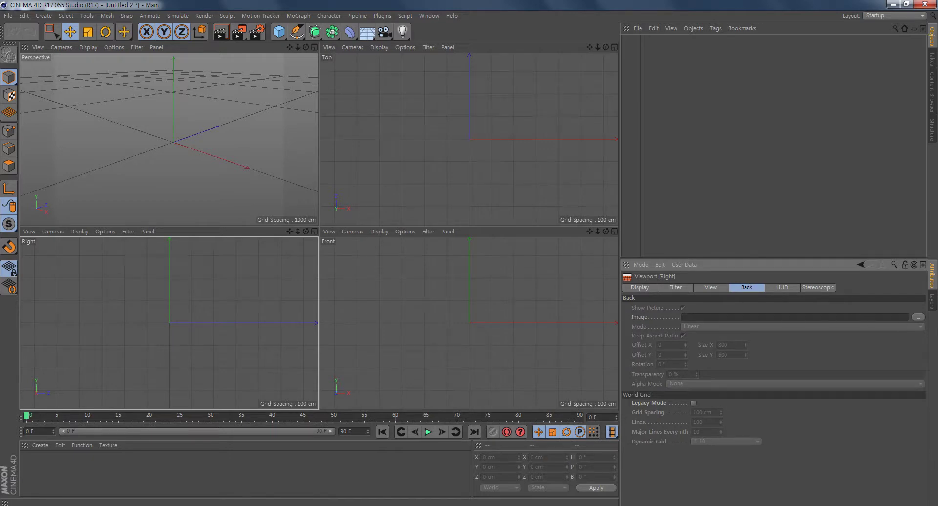
left_click(917, 318)
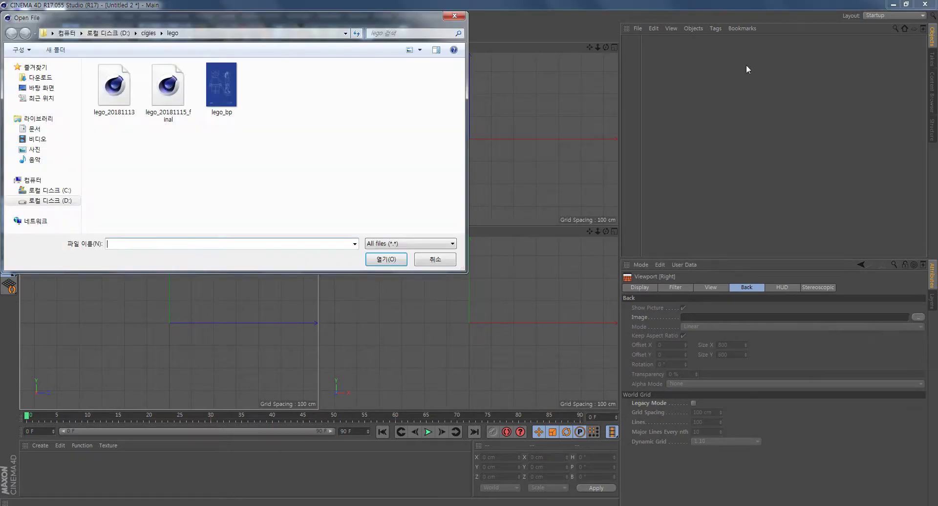
left_click(235, 91)
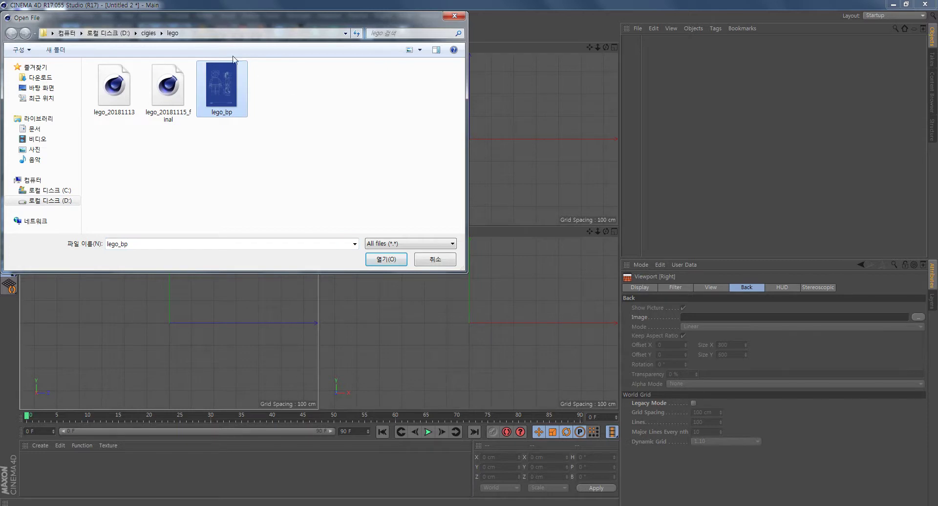
left_click(391, 260)
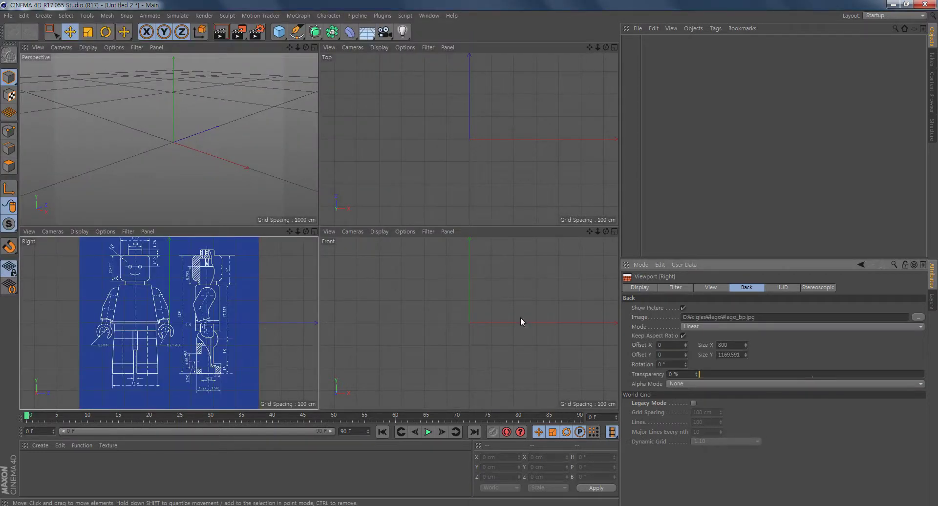
Step: Load the same lego_bp blueprint as the background picture of the Front viewport
left_click(448, 318)
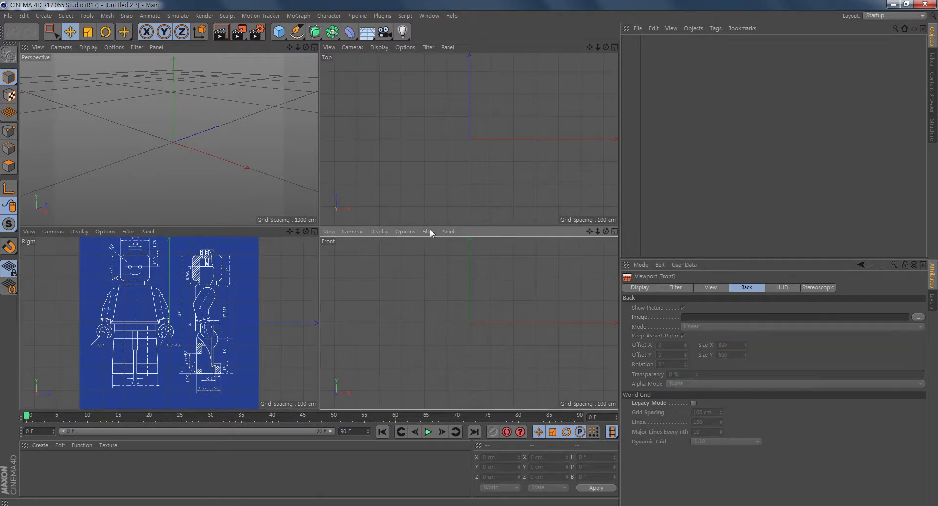
left_click(404, 232)
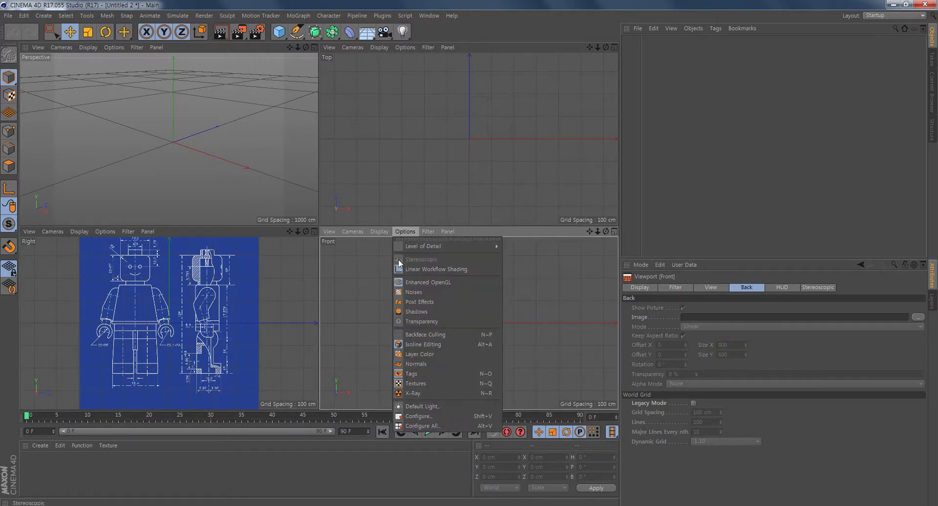
left_click(447, 416)
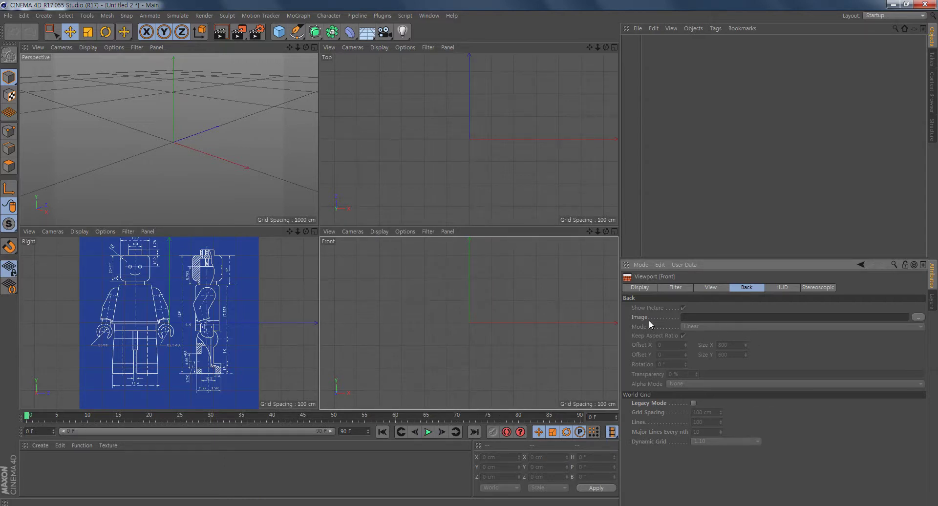
left_click(917, 316)
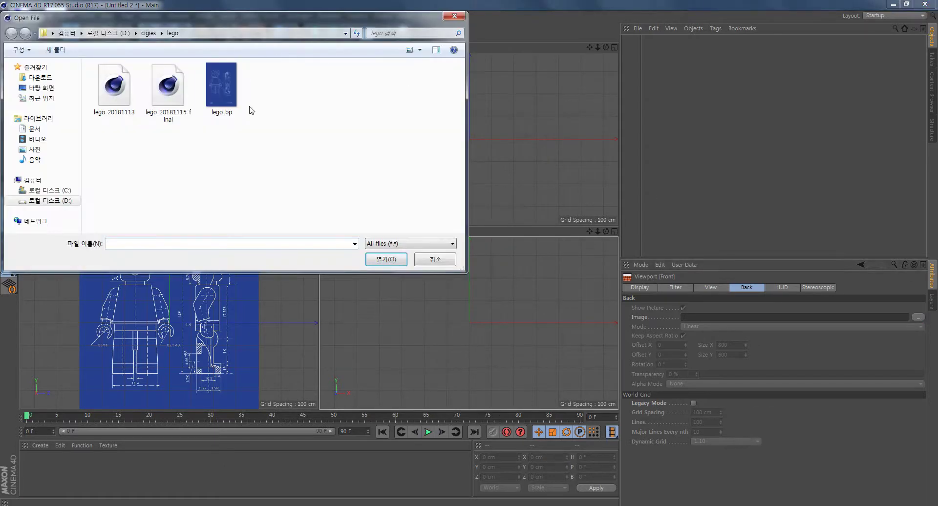
left_click(221, 85)
key("Return")
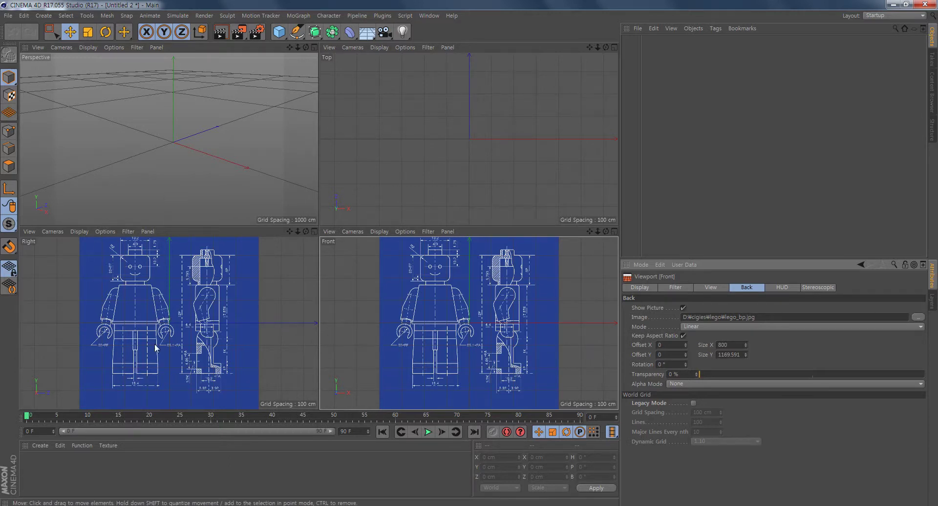
Step: Add a reference cube at the origin and set the Right view's background Offset X to -168, centering the side-view figure
left_click(279, 34)
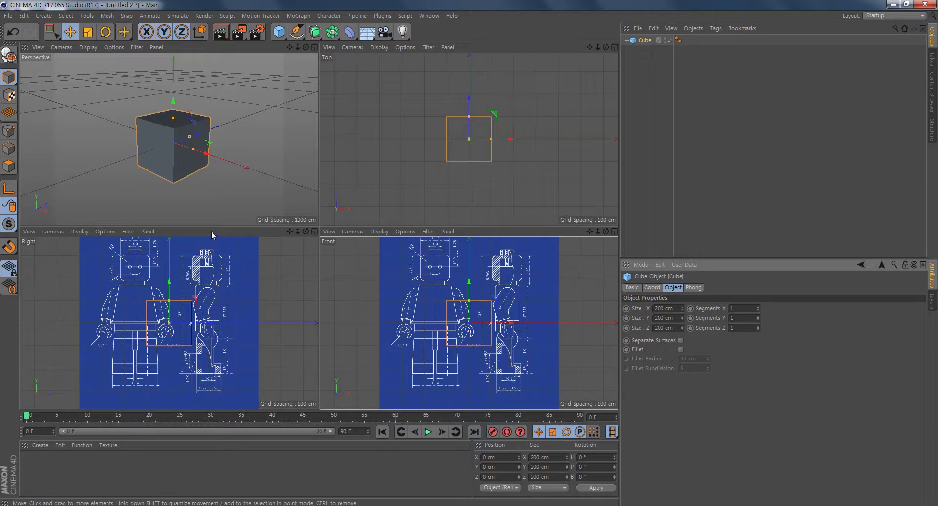
left_click(236, 302)
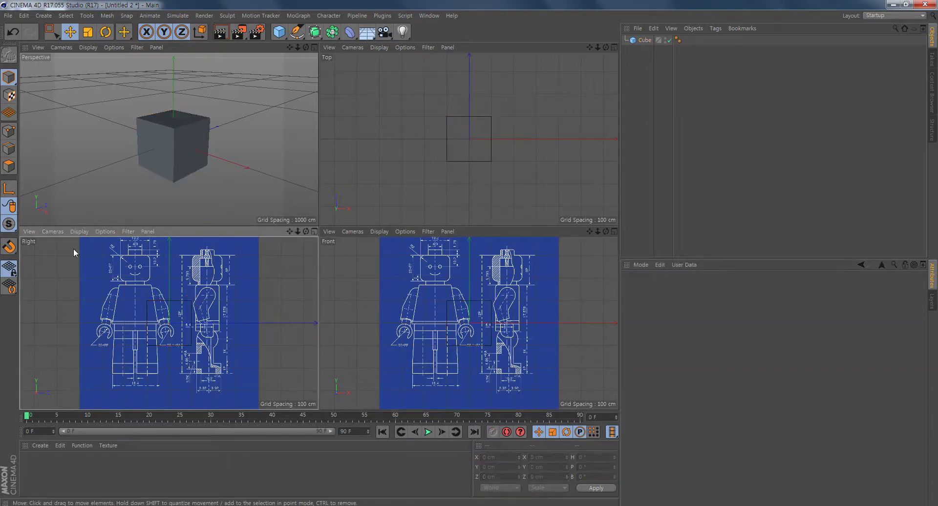
left_click(105, 231)
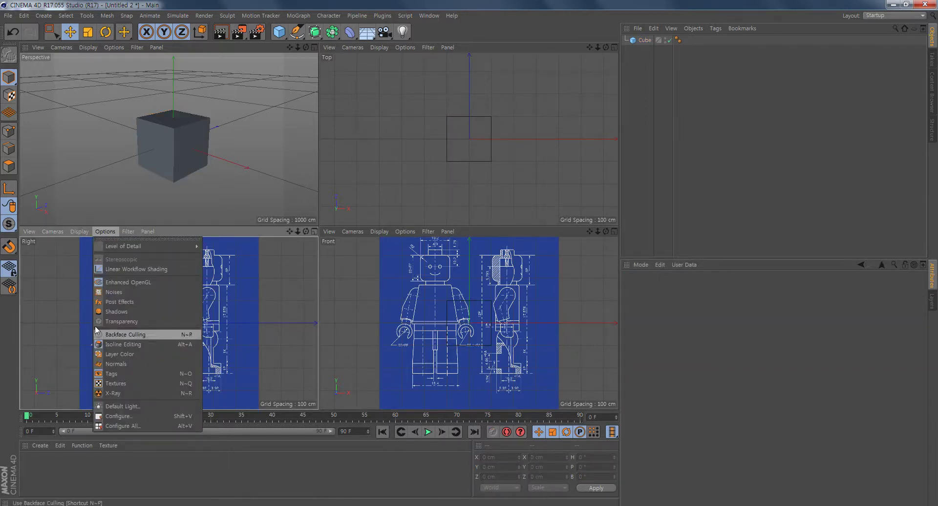
left_click(126, 416)
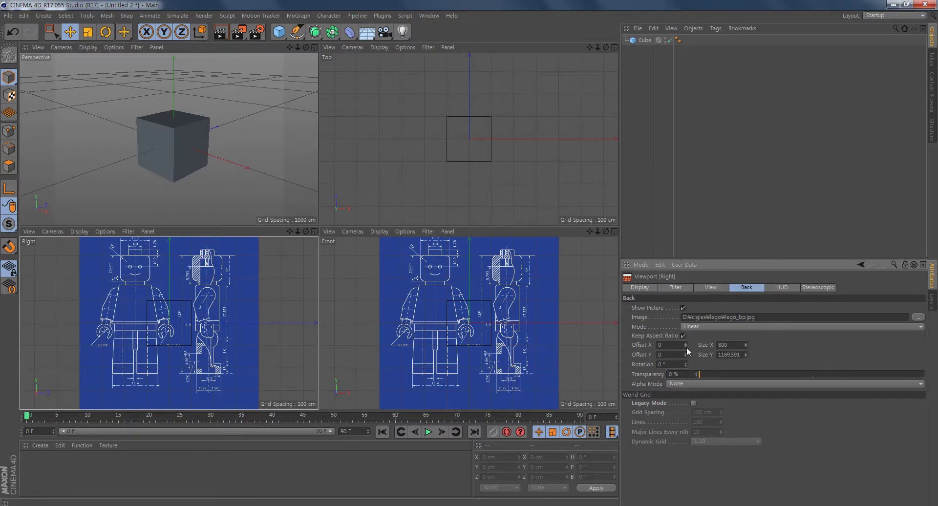
left_click_drag(685, 343, 639, 346)
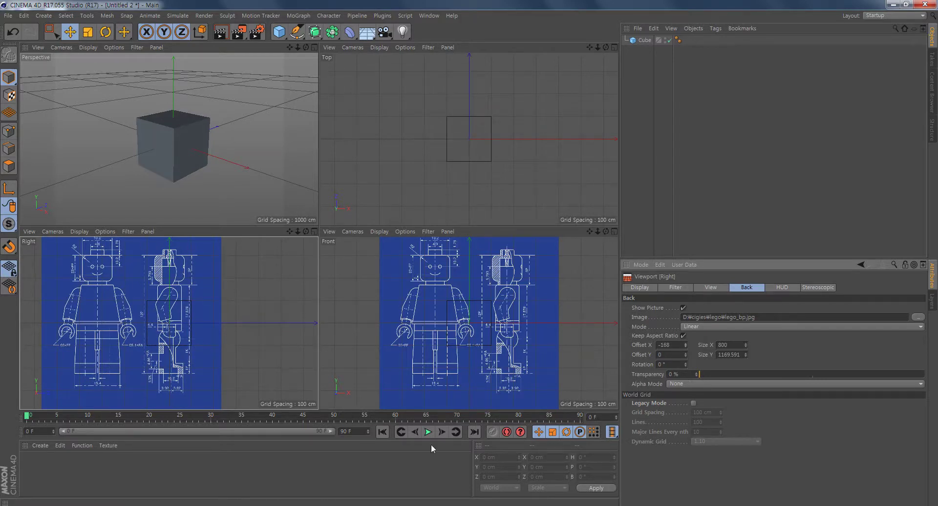
Step: Set the Front view's background Offset X to 151, centering the front-view figure on the reference cube, and delete the cube
left_click(370, 279)
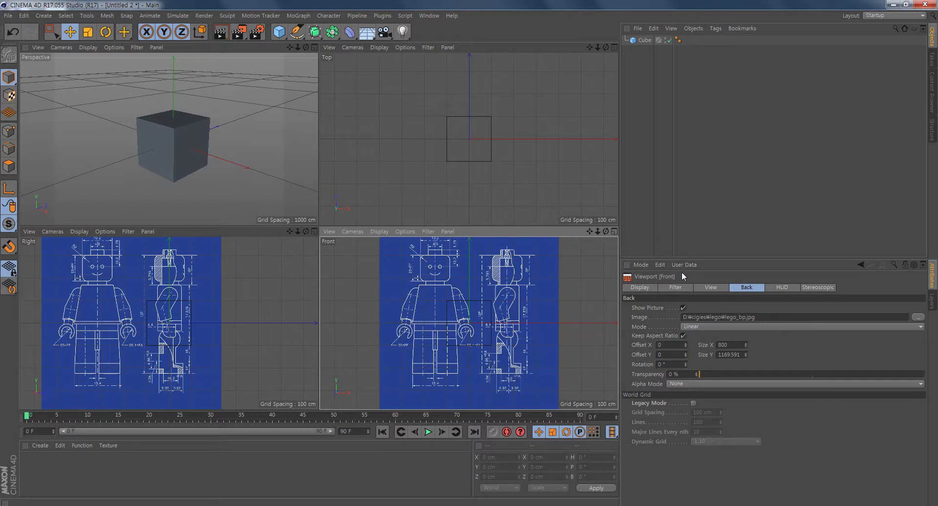
left_click(194, 156)
left_click(405, 232)
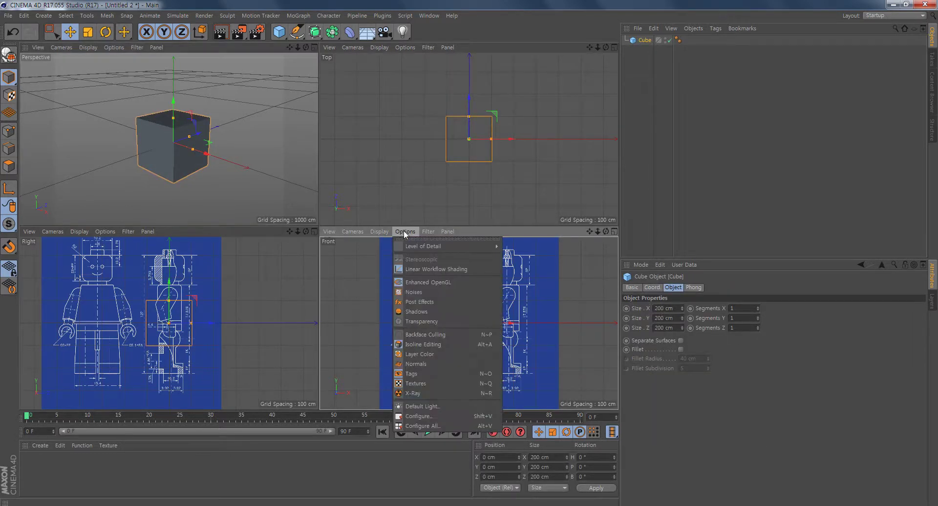
left_click(444, 415)
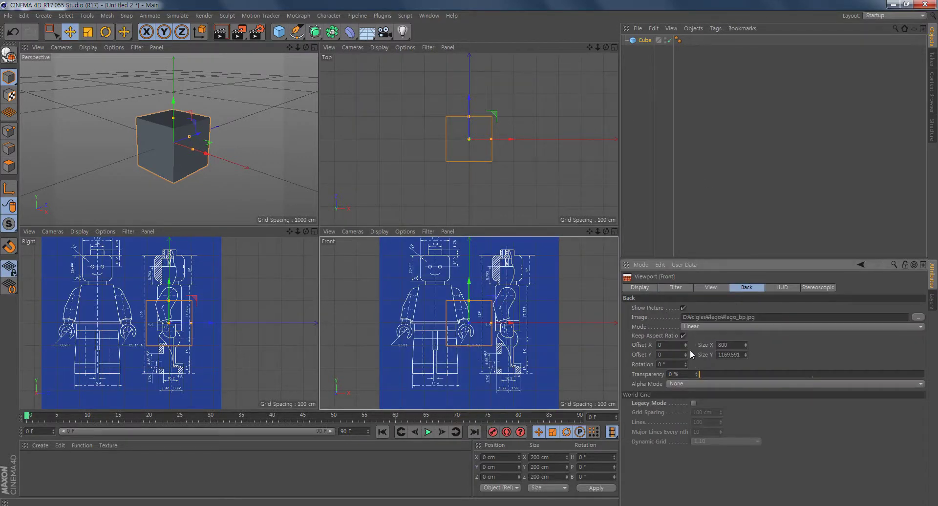
mouse_move(686, 344)
left_mouse_down()
mouse_move(703, 344)
mouse_move(695, 344)
left_mouse_up()
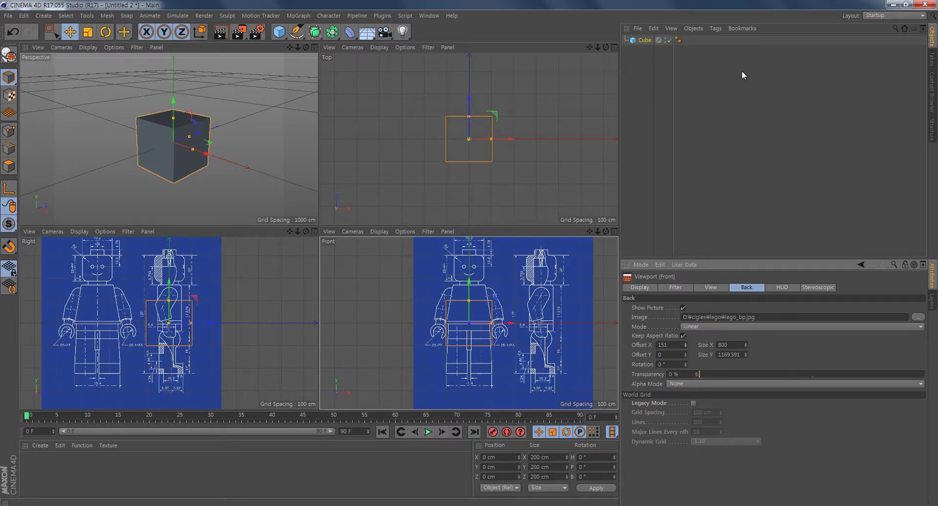
left_click(646, 40)
key("Delete")
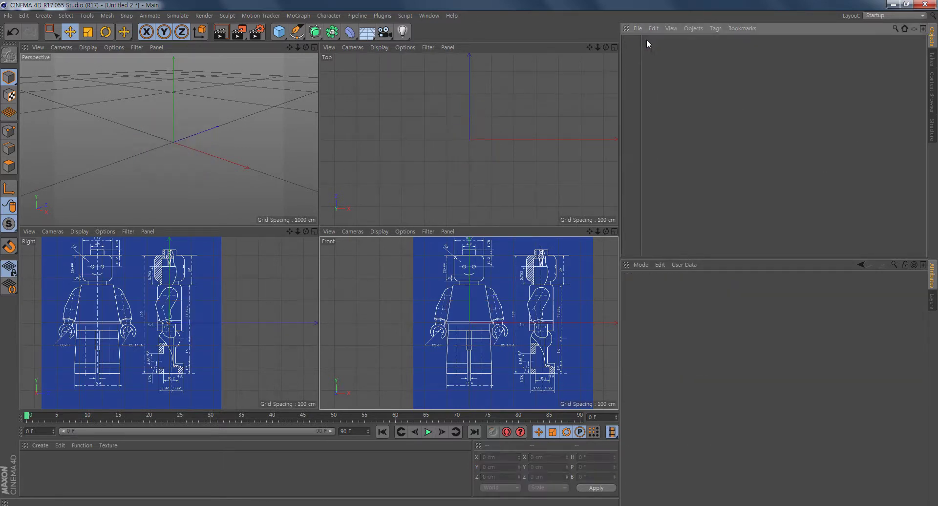
Step: Add a cylinder and raise it along Y to about 245 cm, over the figure's head in the Front view
scroll(217, 314, "up", 5)
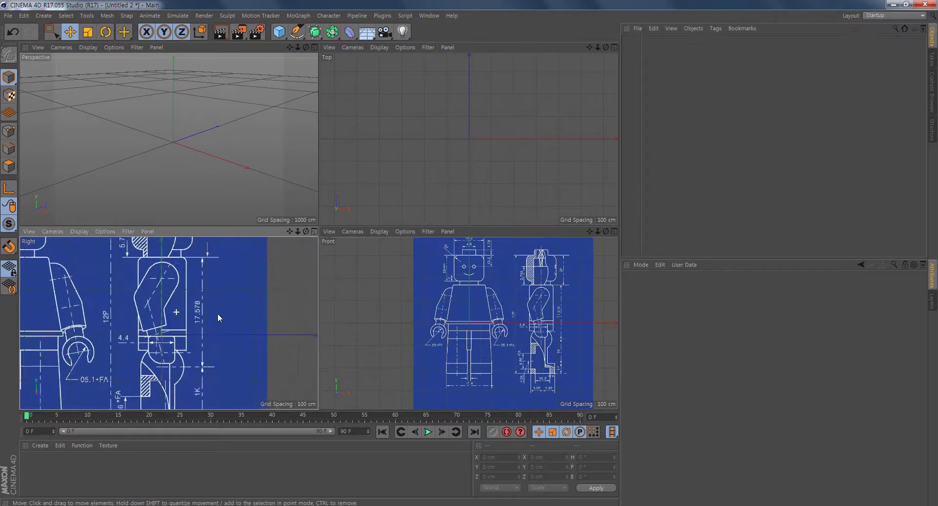
middle_click_drag(217, 313, 218, 366, "alt")
scroll(468, 331, "up", 4)
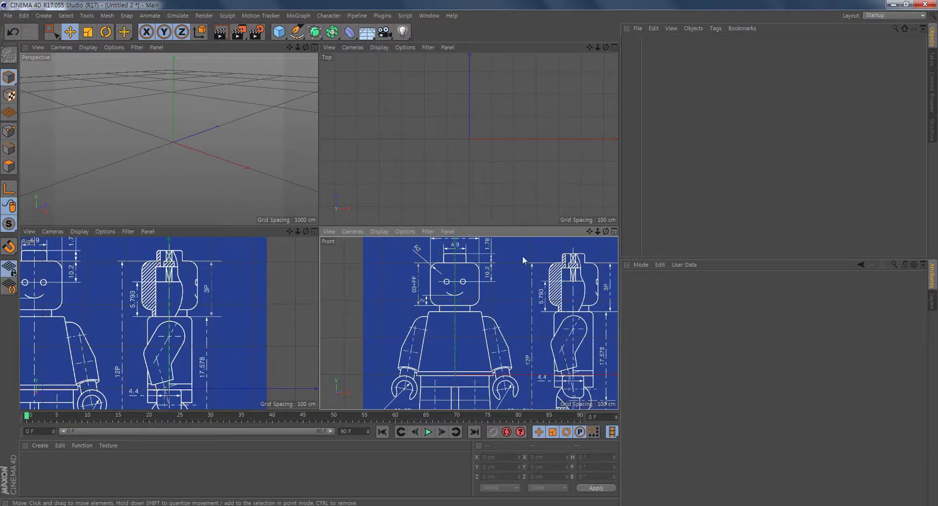
left_click(282, 33)
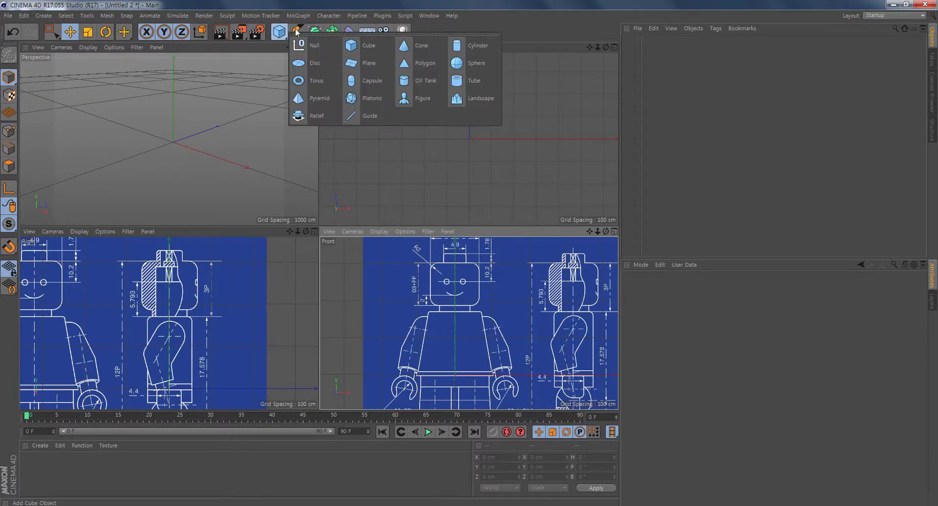
left_click(483, 47)
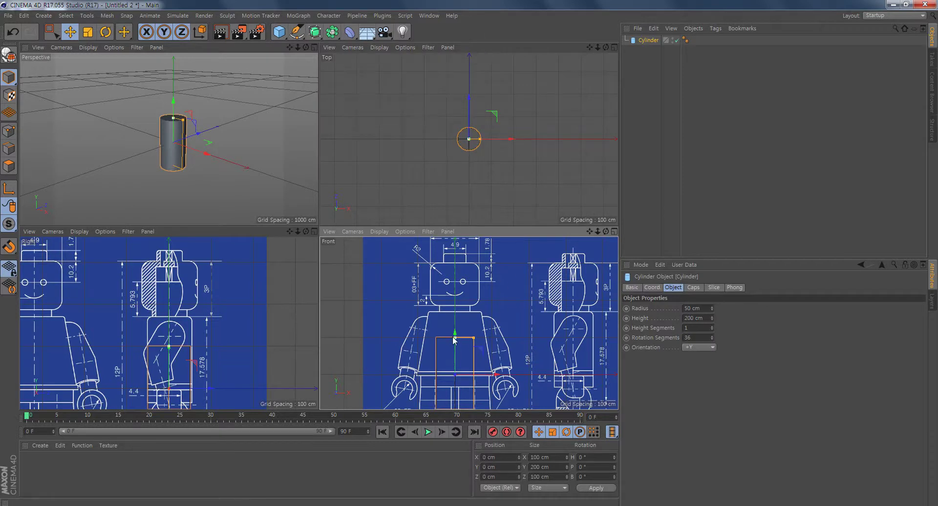
left_click_drag(455, 332, 456, 241)
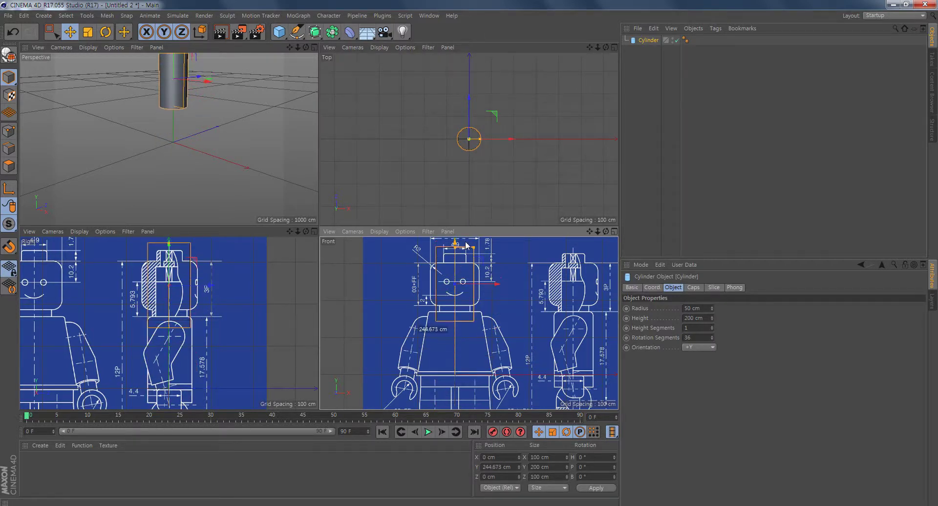
Step: Resize the cylinder to the head outline in the Front view, with a height of about 115.6 cm and radius of about 65.7 cm
middle_click_drag(464, 293, 458, 313, "alt")
middle_click(458, 313)
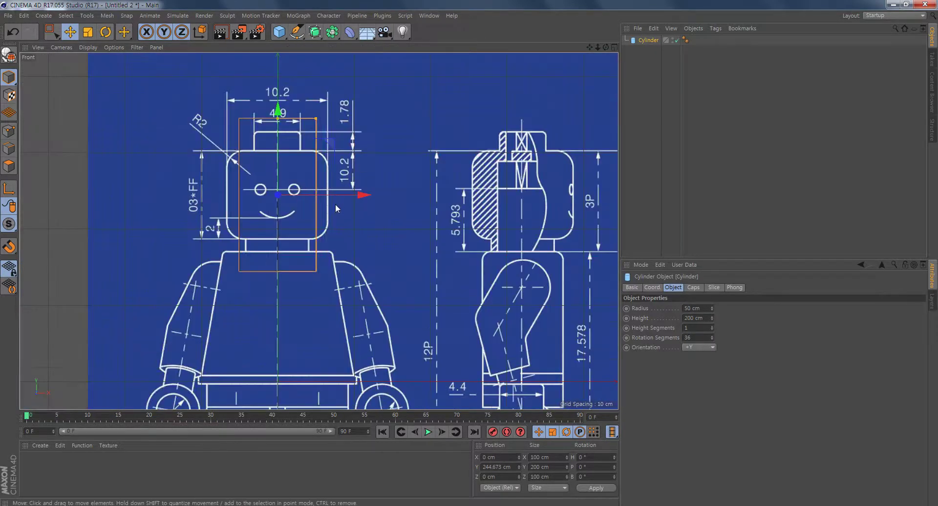
middle_click_drag(335, 209, 357, 251, "alt")
scroll(315, 275, "up", 5)
scroll(303, 273, "down", 1)
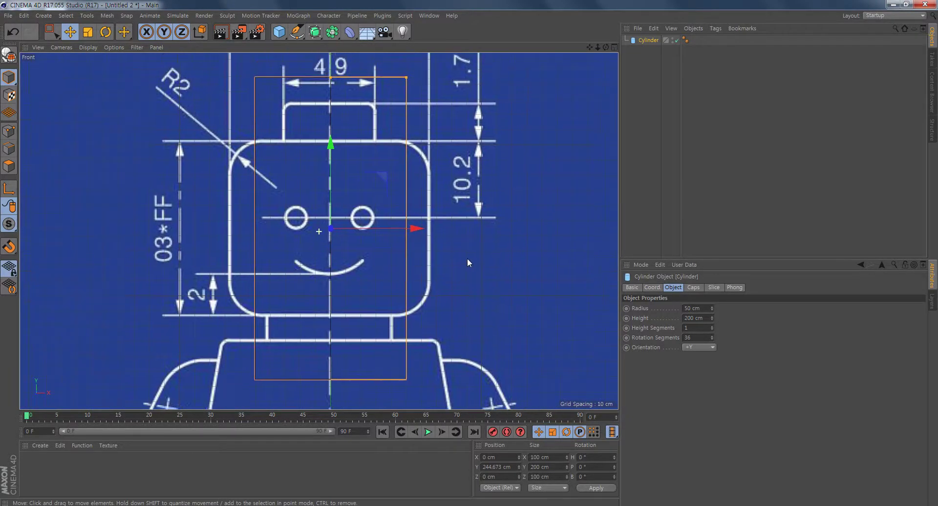
middle_click_drag(467, 263, 463, 264, "alt")
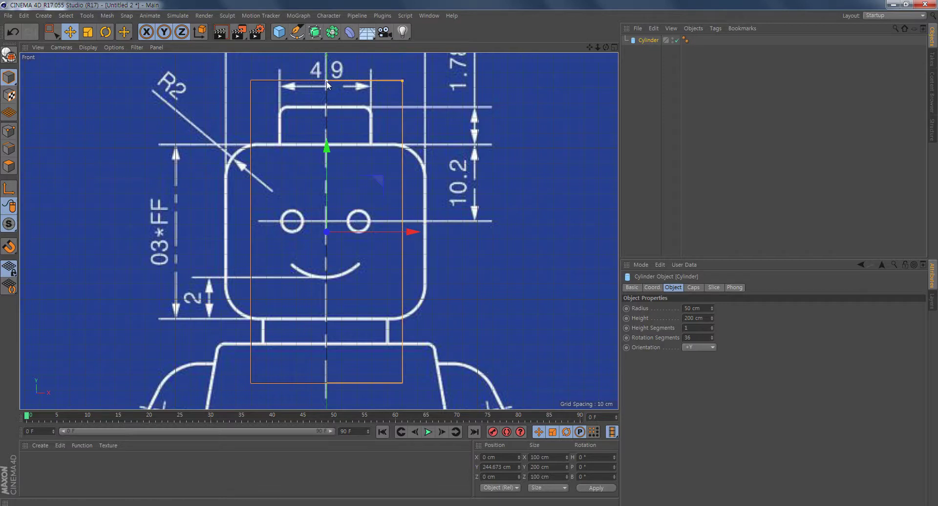
left_click_drag(326, 81, 327, 126)
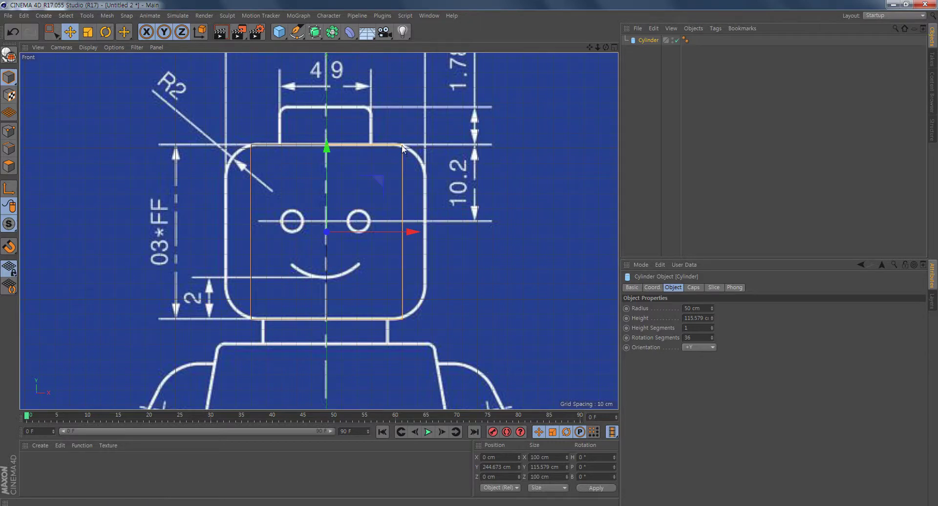
left_click_drag(402, 150, 427, 154)
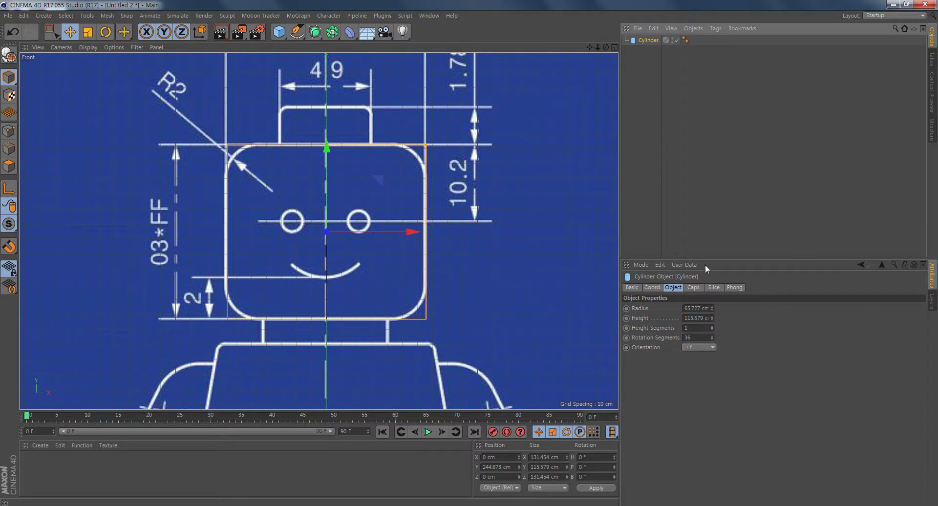
Step: Enable the fillet on the head cylinder's caps with 5 segments and a 20 cm radius
left_click(695, 288)
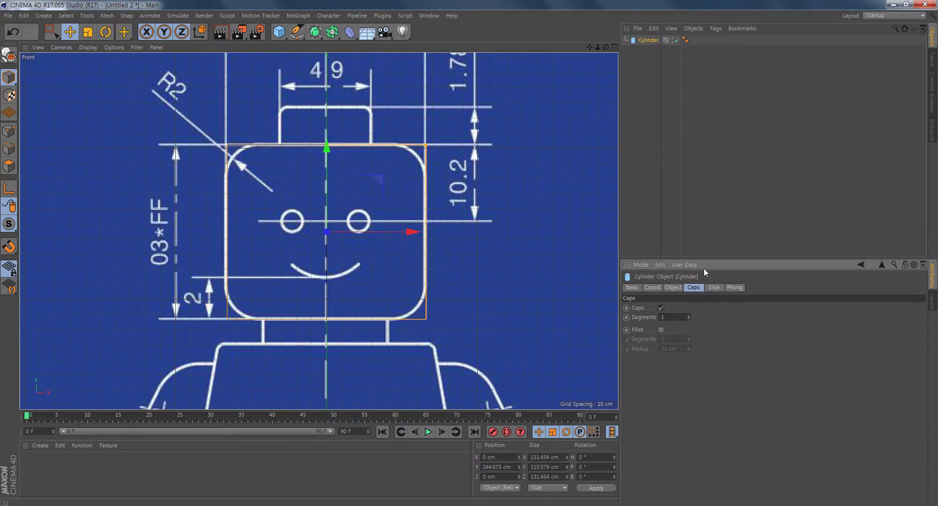
left_click(661, 330)
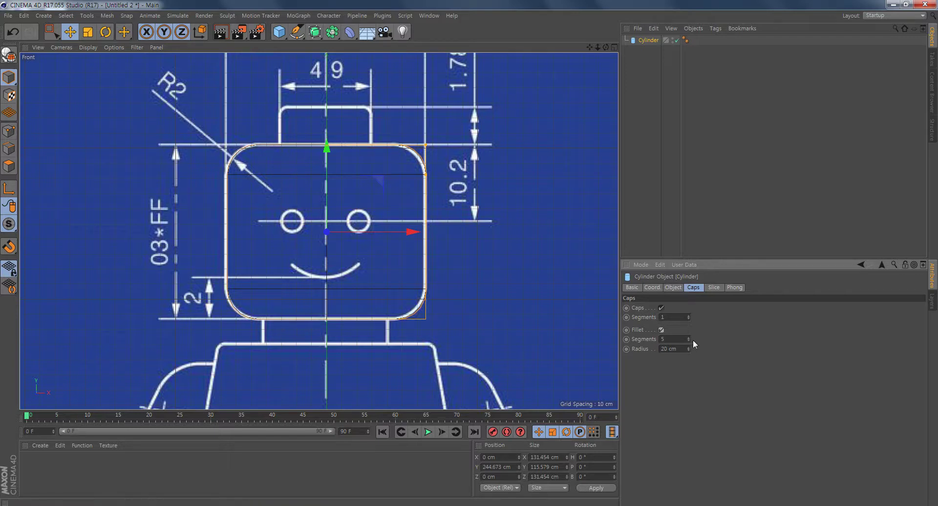
left_click_drag(690, 346, 689, 344)
key("ctrl+z")
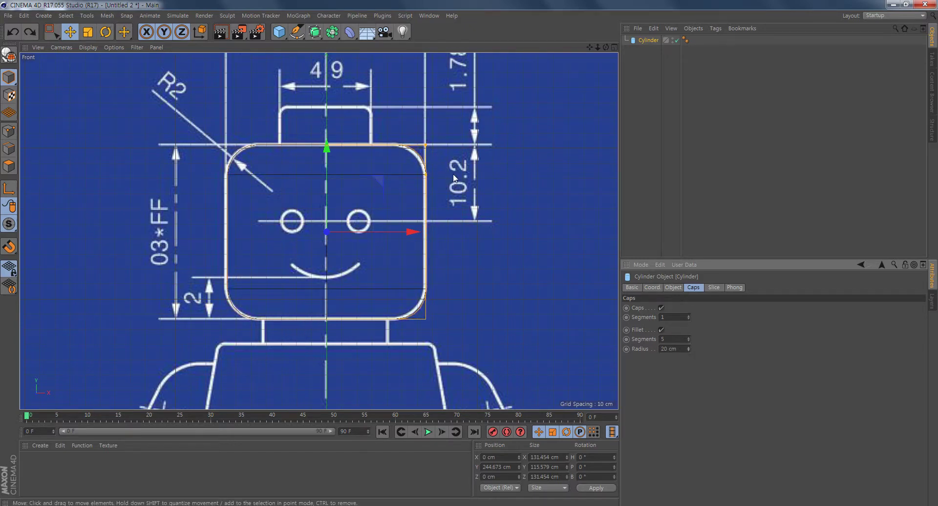
Step: Duplicate the head cylinder and raise the copy along Y to about 300 cm, over the stud in the Front view
middle_click_drag(453, 177, 457, 212, "alt")
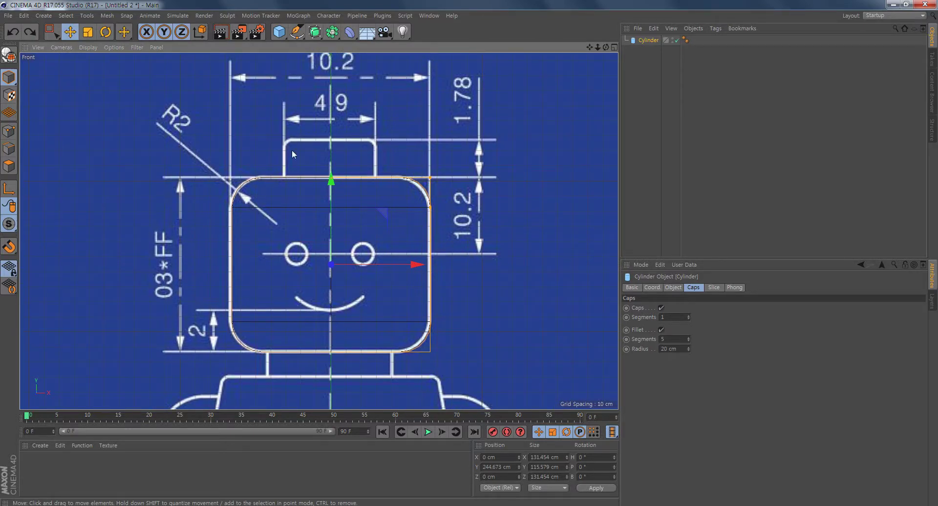
left_click(647, 40)
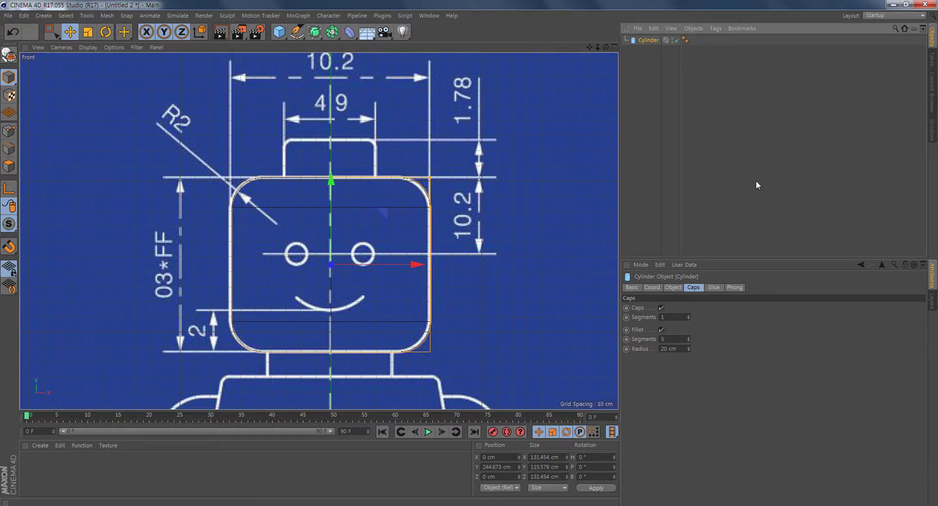
key("ctrl+c")
key("ctrl+v")
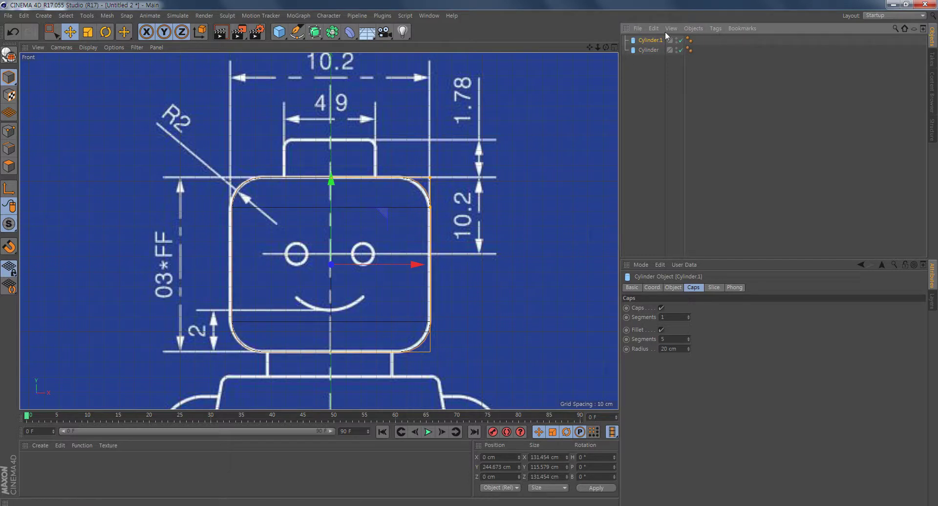
left_click_drag(333, 186, 340, 103)
scroll(418, 147, "up", 5)
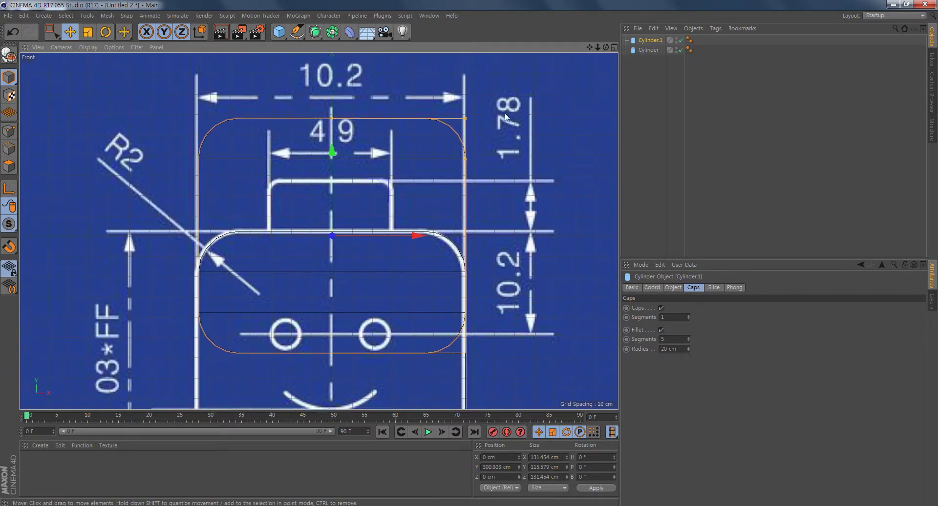
Step: Fit the copied cylinder to the stud outline, about 60.7 cm in diameter and 54.2 cm high, with a fillet radius of about 5.3 cm
left_click_drag(467, 117, 394, 132)
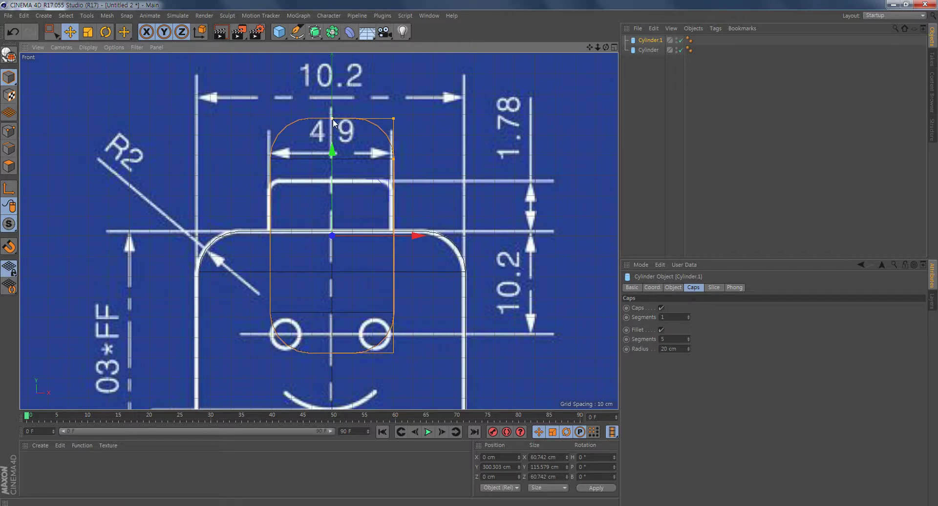
left_click_drag(331, 118, 331, 196)
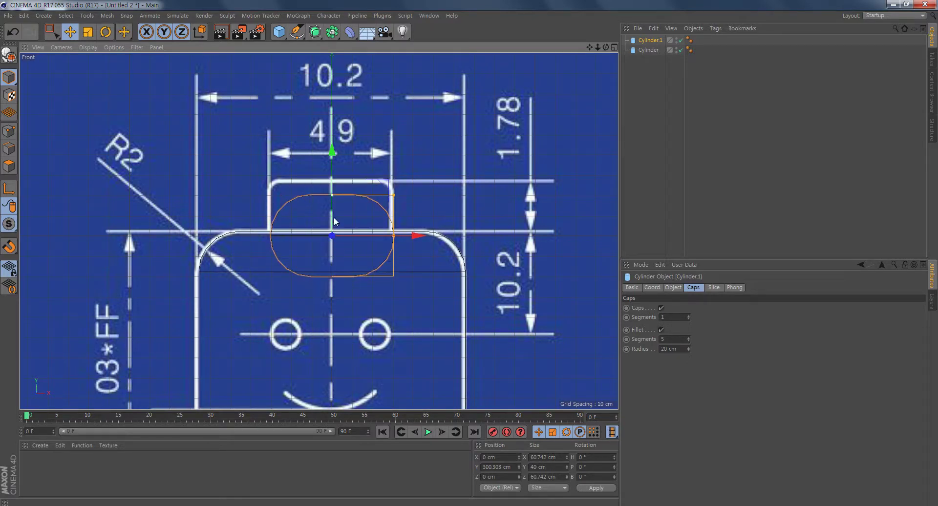
mouse_move(336, 200)
left_mouse_down()
mouse_move(338, 180)
mouse_move(349, 184)
left_mouse_up()
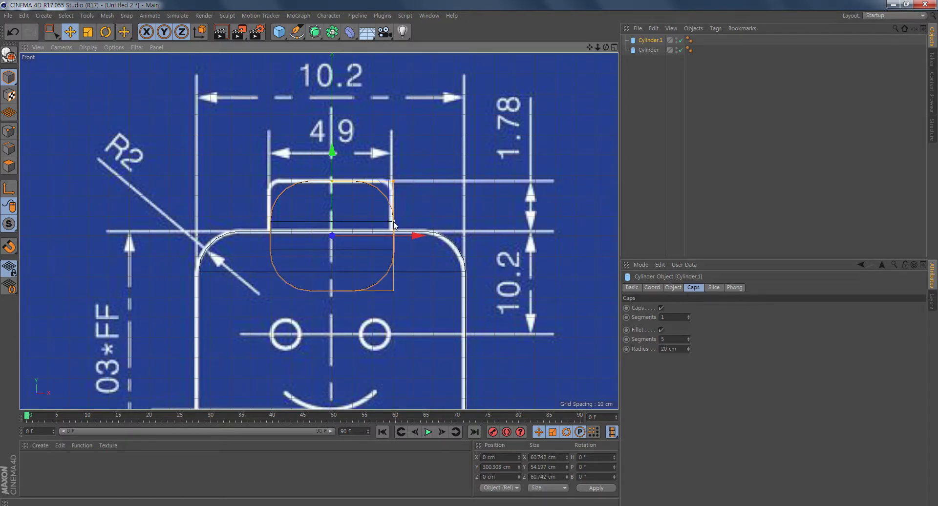
left_click_drag(395, 222, 407, 196)
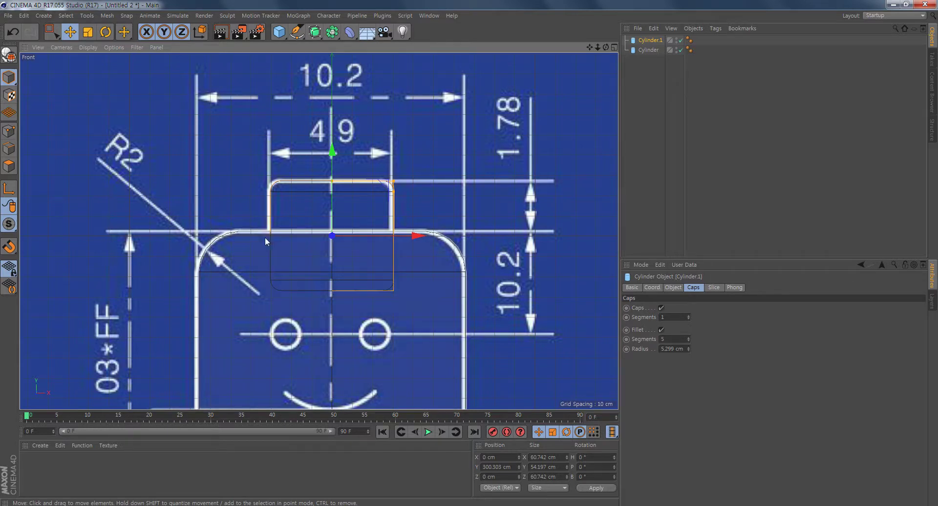
Step: Duplicate the stud cylinder and lower the copy along Y to about 178 cm, over the neck in the Front view
middle_click_drag(399, 286, 406, 186, "alt")
right_click_drag(440, 245, 426, 248, "alt")
middle_click_drag(461, 289, 450, 268, "alt")
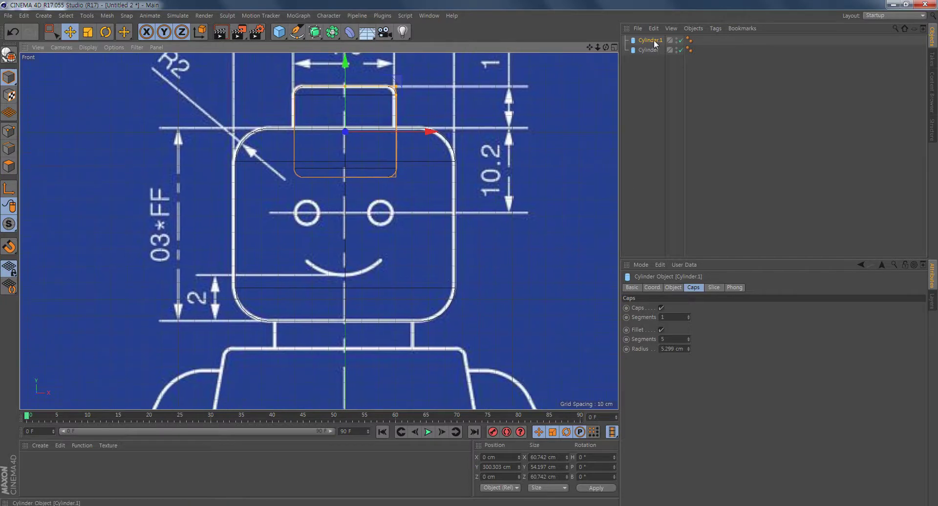
key("ctrl+c")
key("ctrl+v")
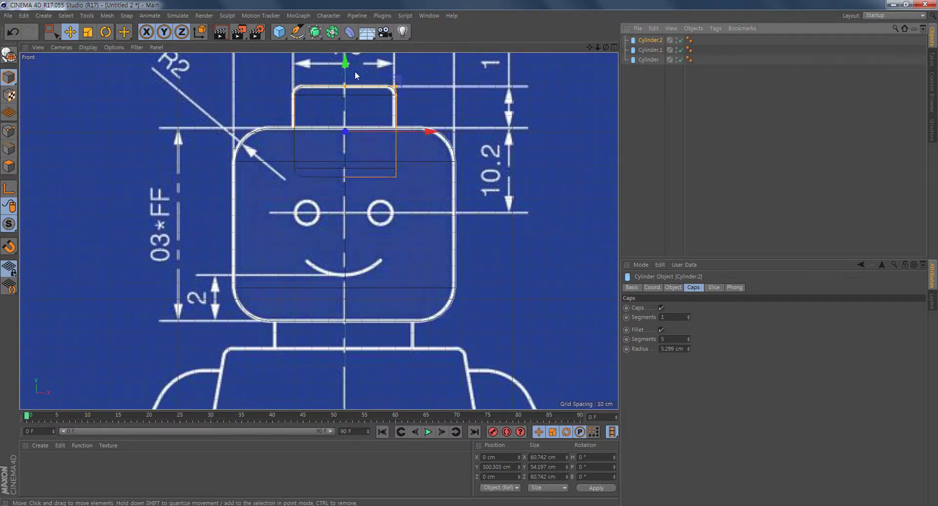
left_click_drag(353, 70, 349, 270)
scroll(429, 242, "up", 4)
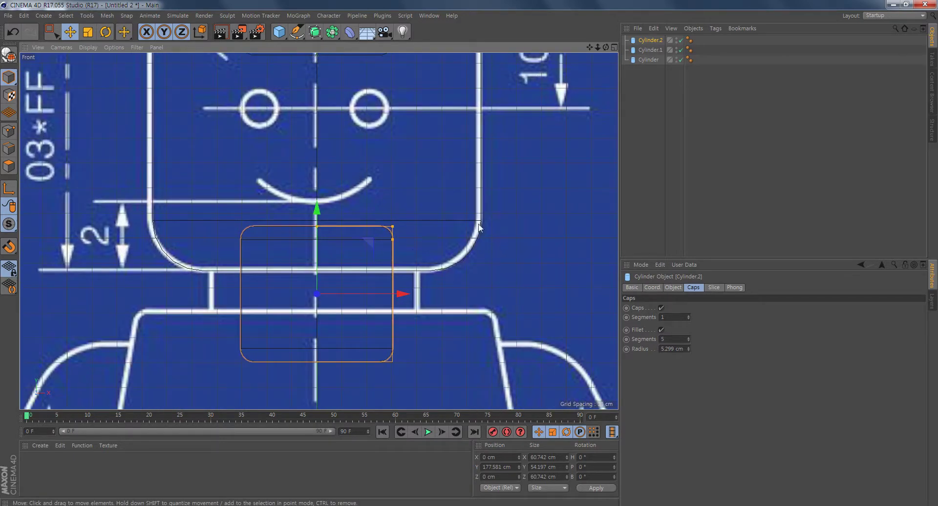
Step: Widen the neck cylinder to about 82.4 cm in diameter and raise it slightly along Y to about 179 cm
left_click_drag(393, 227, 420, 230)
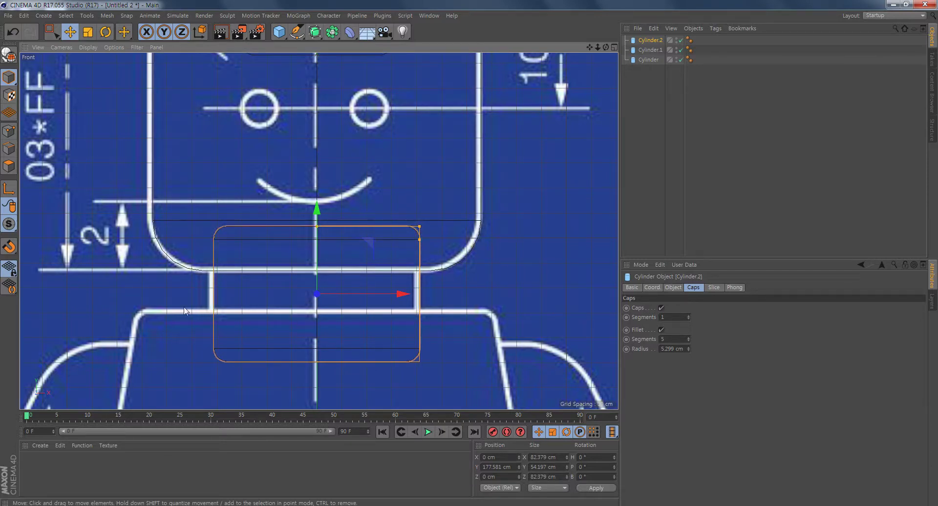
mouse_move(323, 211)
left_mouse_down()
mouse_move(326, 162)
mouse_move(326, 208)
left_mouse_up()
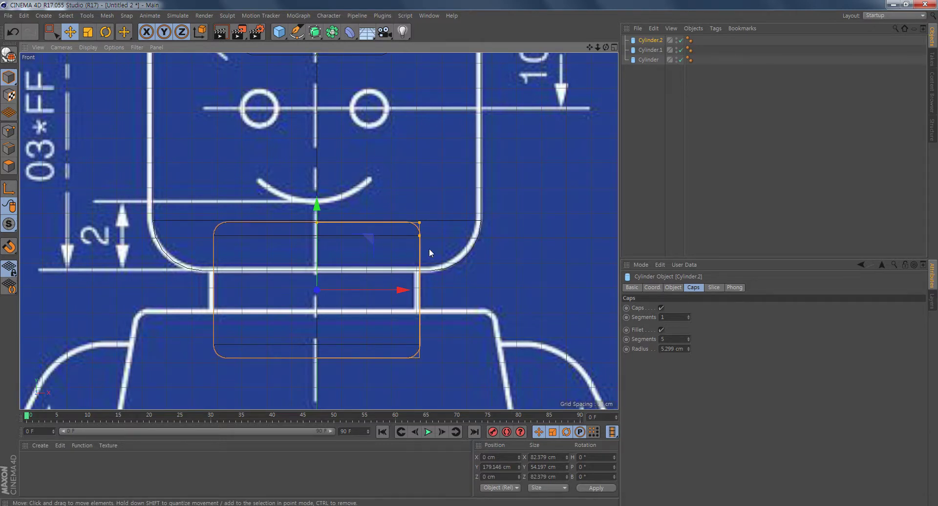
scroll(425, 244, "down", 3)
middle_click_drag(480, 219, 455, 272, "alt")
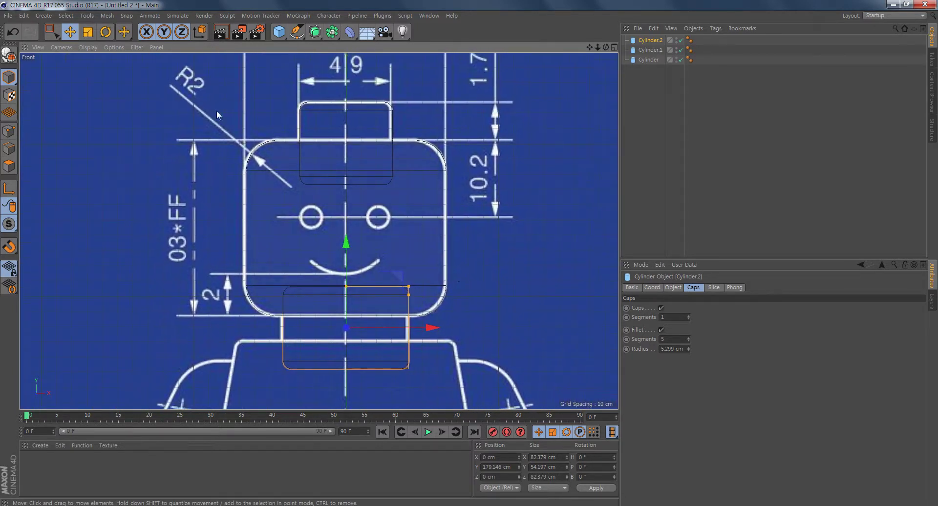
Step: Add a Boole object to the scene, keeping its Boolean type at A subtract B
middle_click(430, 208)
scroll(203, 149, "up", 3)
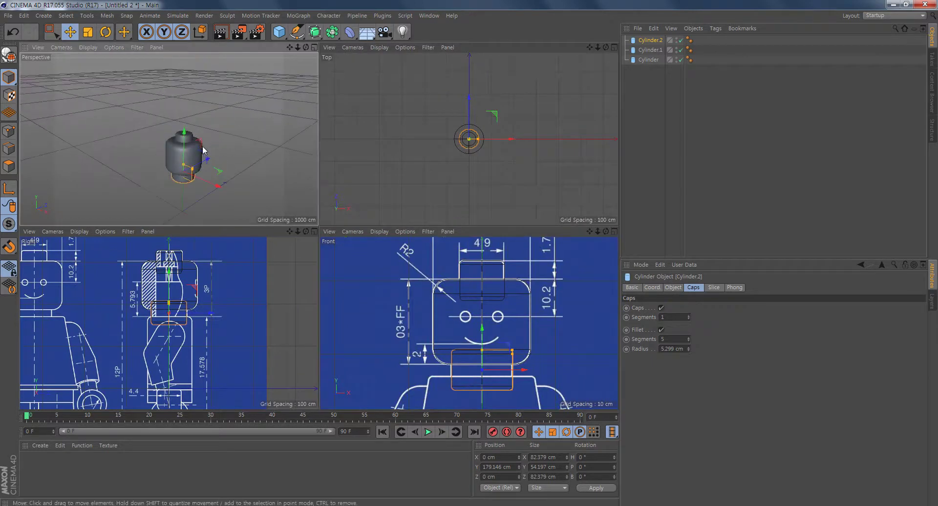
scroll(202, 149, "up", 3)
left_click_drag(195, 176, 218, 136, "alt")
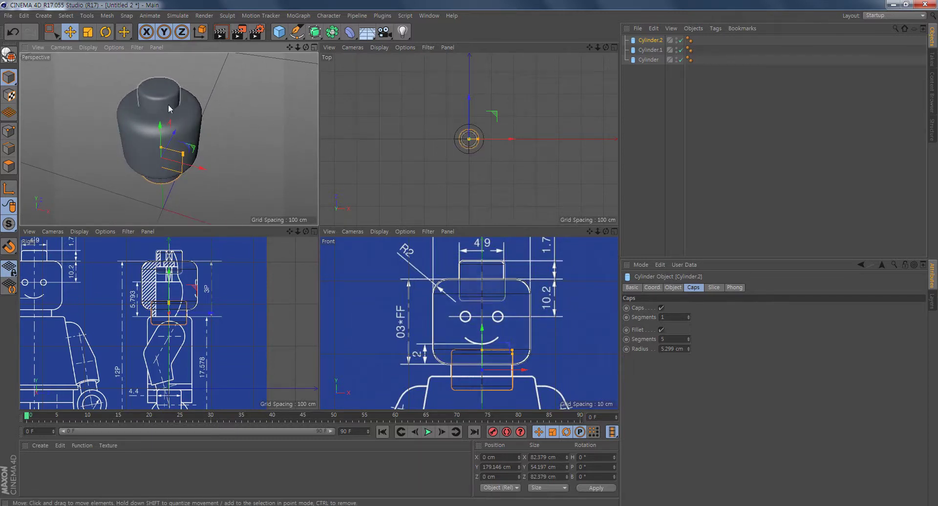
left_click(332, 31)
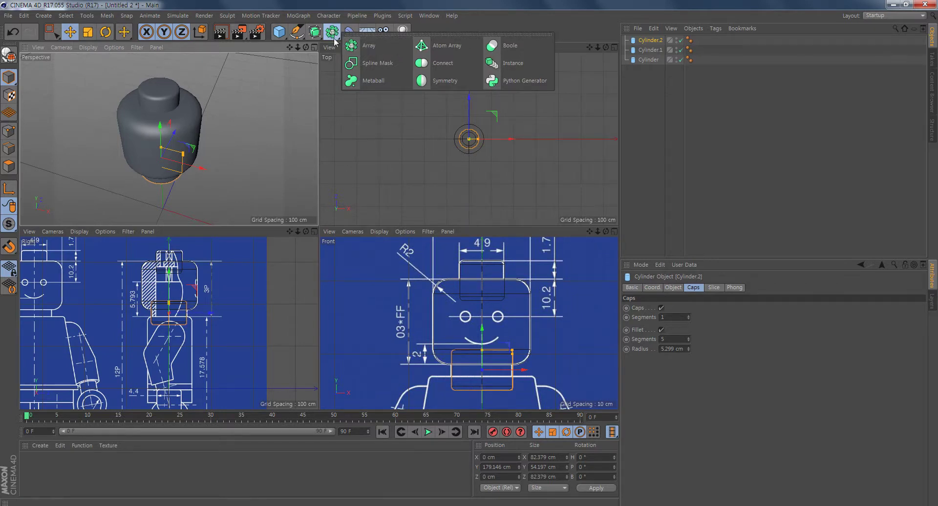
left_click(510, 46)
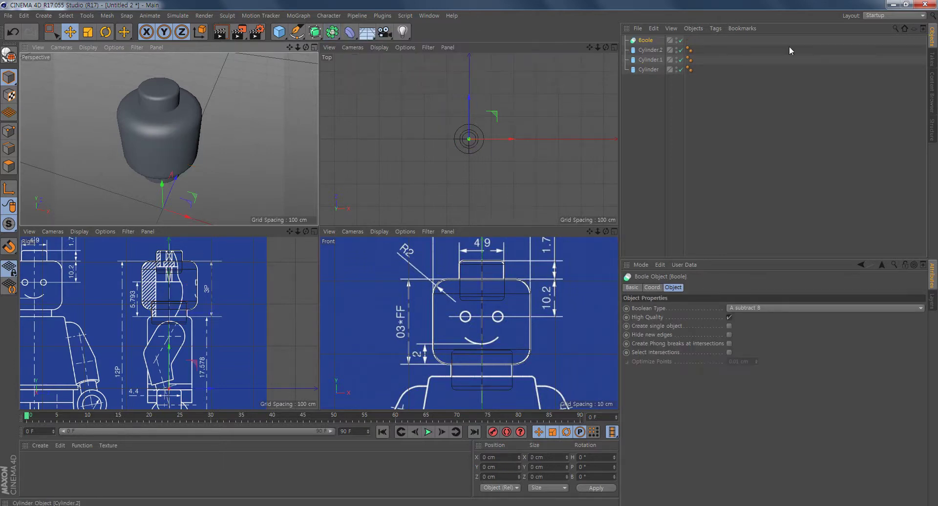
left_click(646, 43)
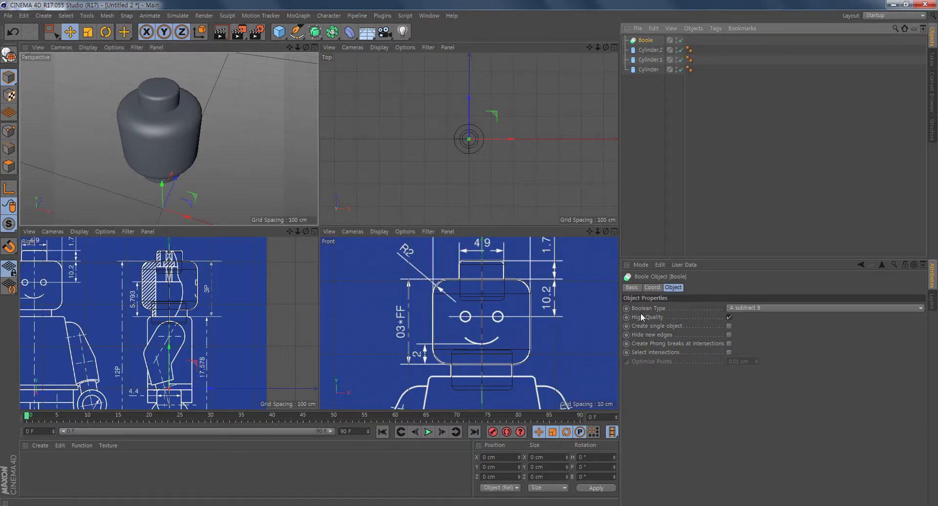
left_click(741, 309)
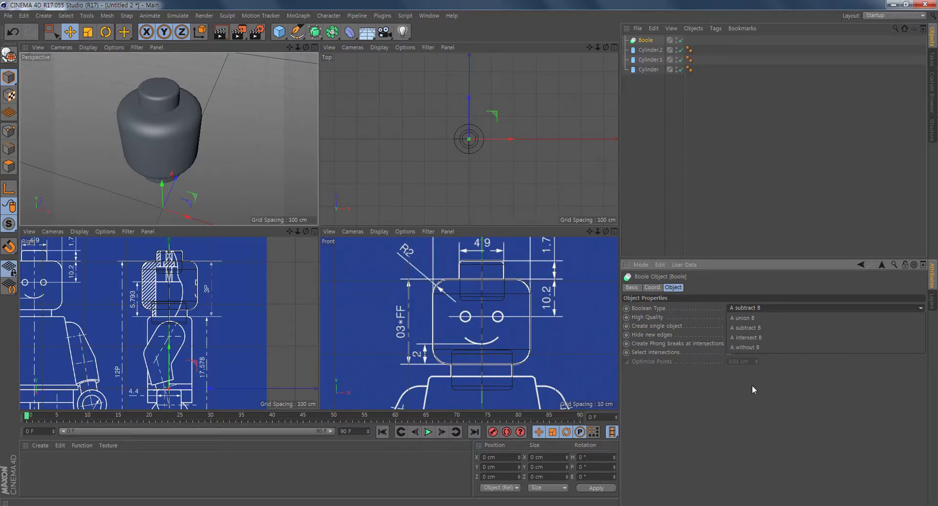
left_click(737, 411)
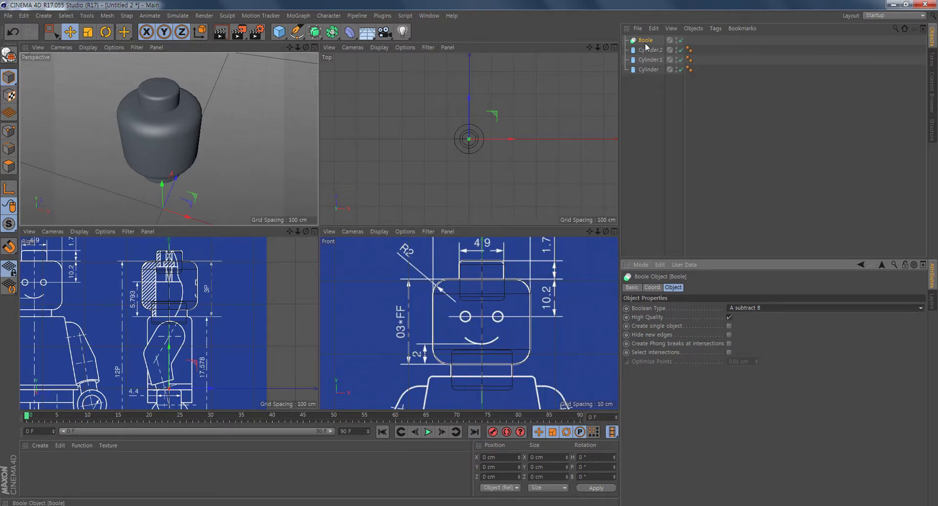
left_click(650, 69)
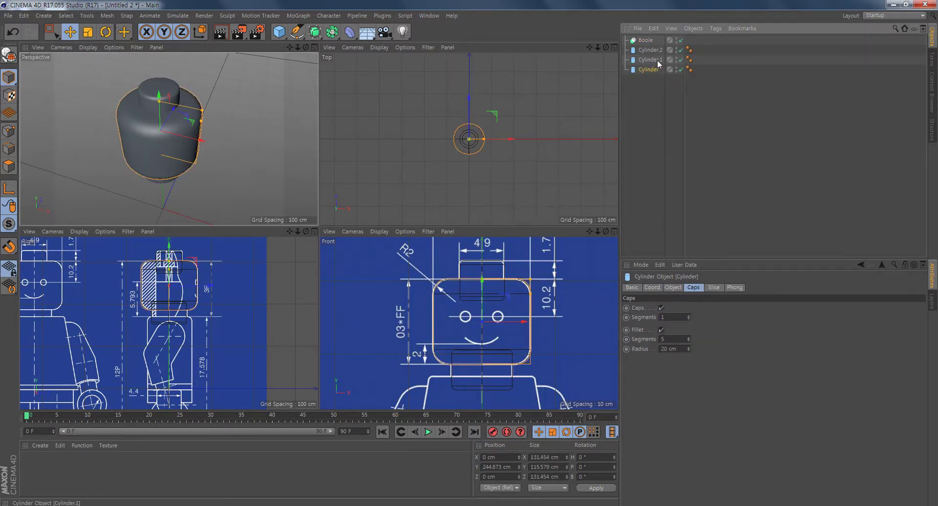
left_click(660, 61, "ctrl")
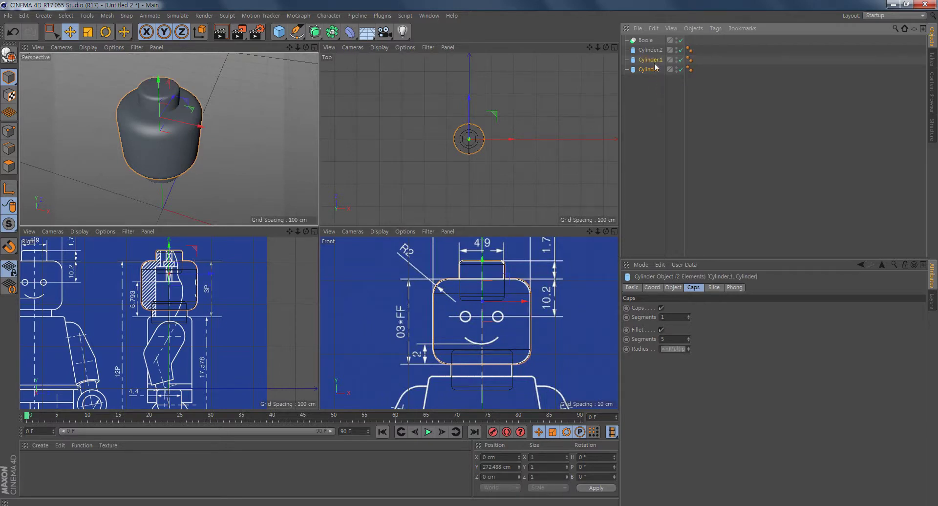
left_click_drag(650, 64, 648, 42)
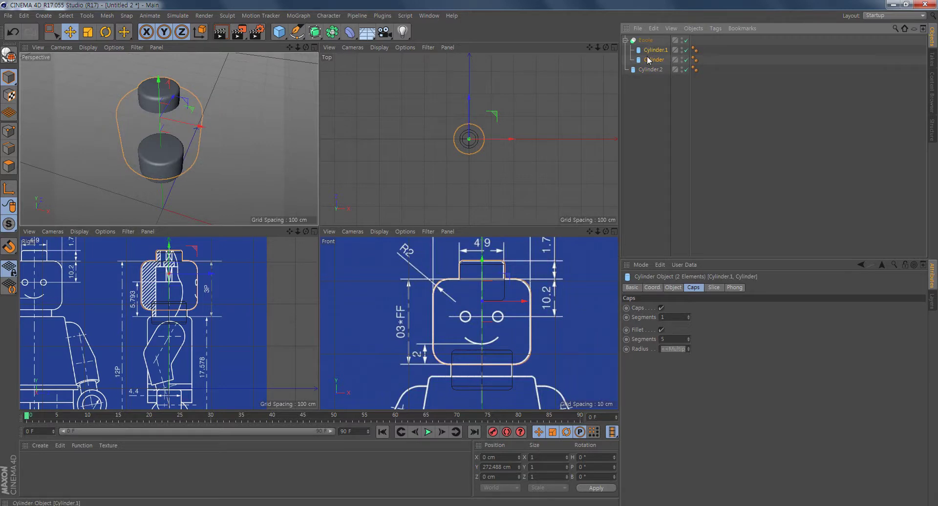
Step: Make the head cylinder and the stud cylinder children of the Boole object
left_click(659, 68)
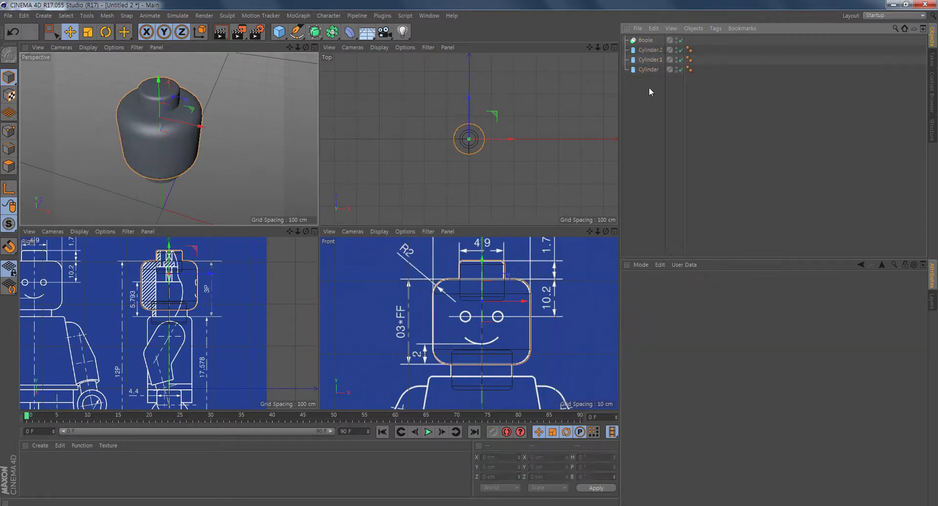
left_click(651, 61, "ctrl")
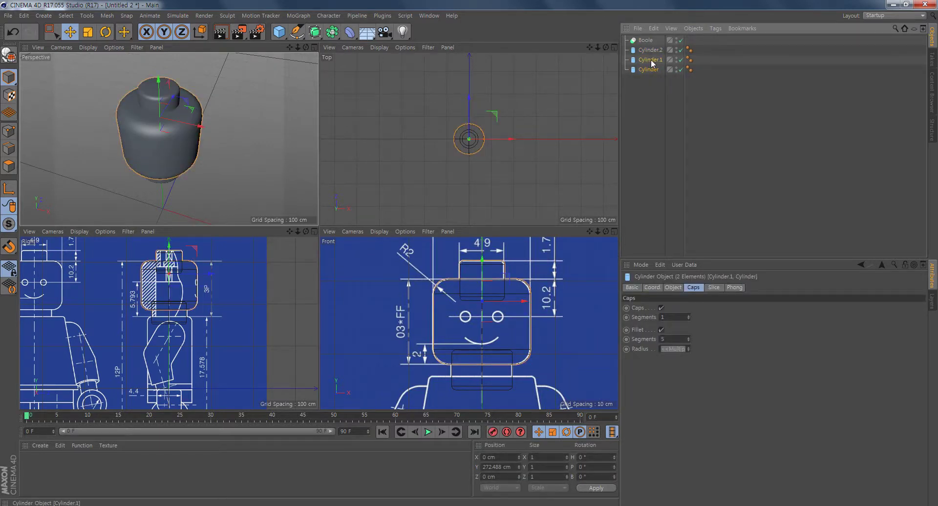
left_click_drag(652, 63, 648, 43)
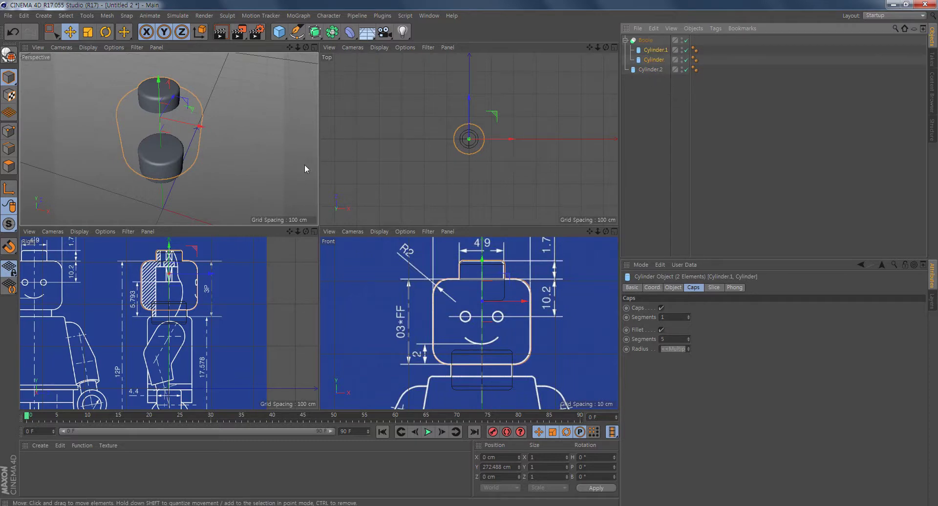
left_click_drag(304, 164, 227, 113, "alt")
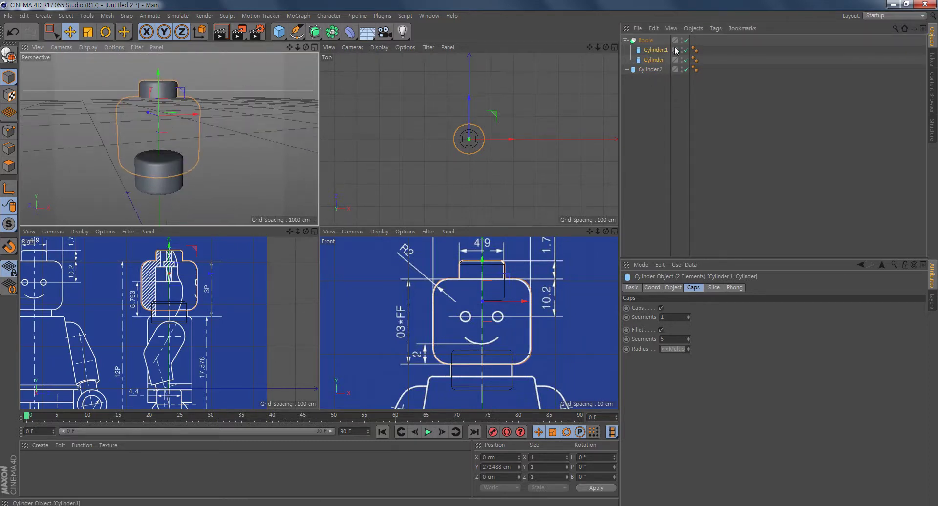
Step: Set the Boole object's Boolean type to A union B, joining the stud and head cylinders
left_click(645, 41)
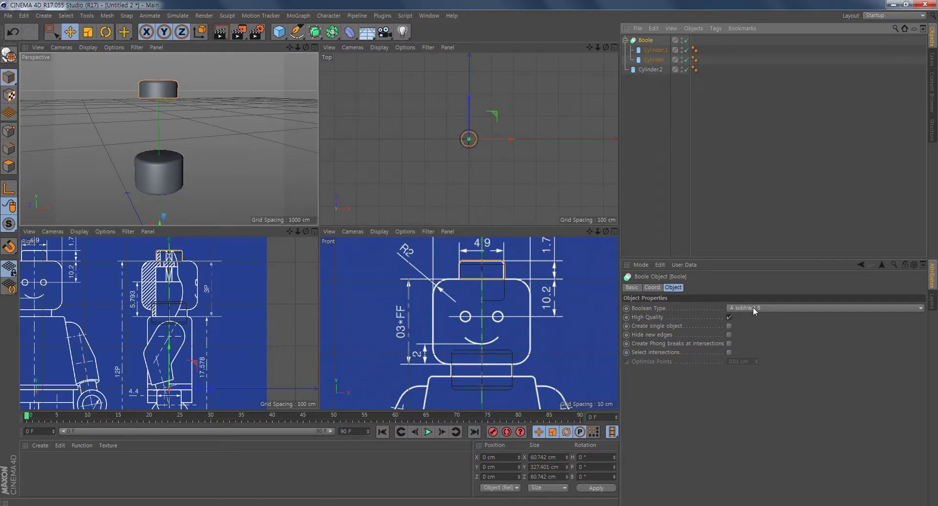
left_click(655, 50)
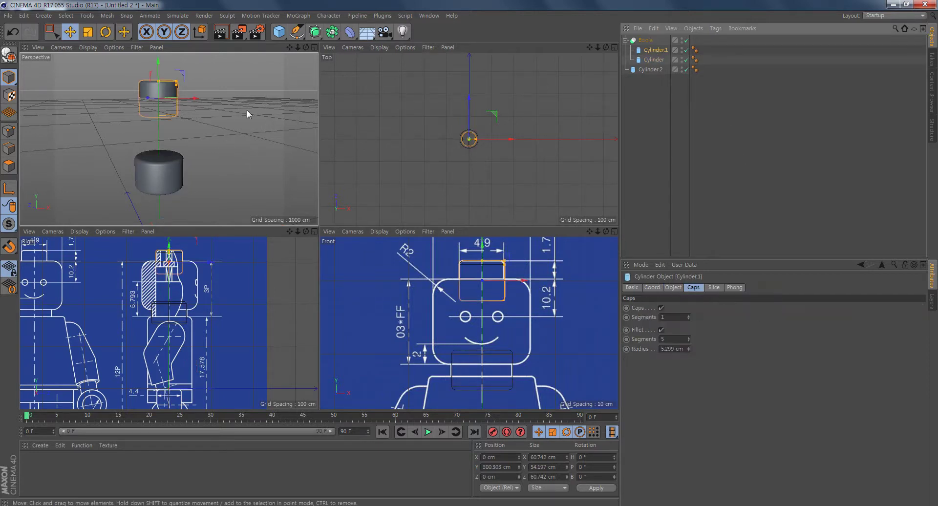
left_click(654, 60)
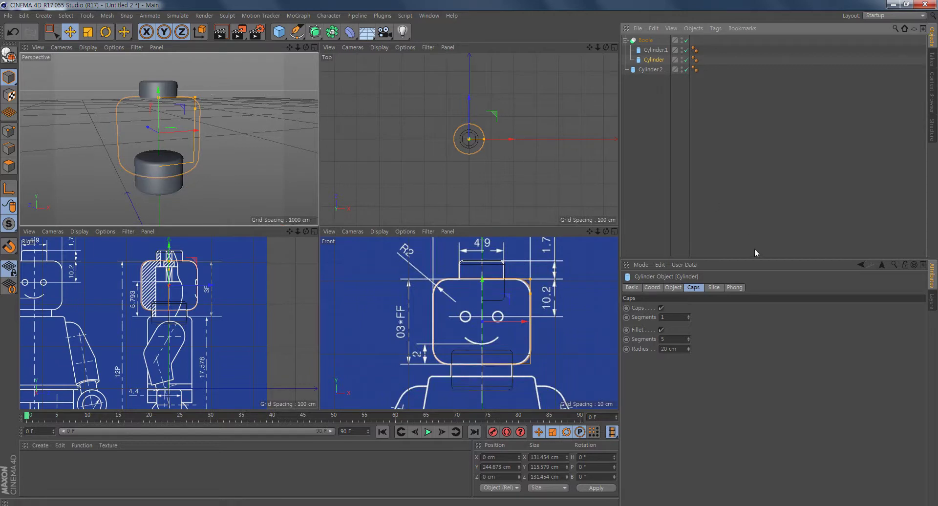
left_click(646, 40)
left_click(786, 308)
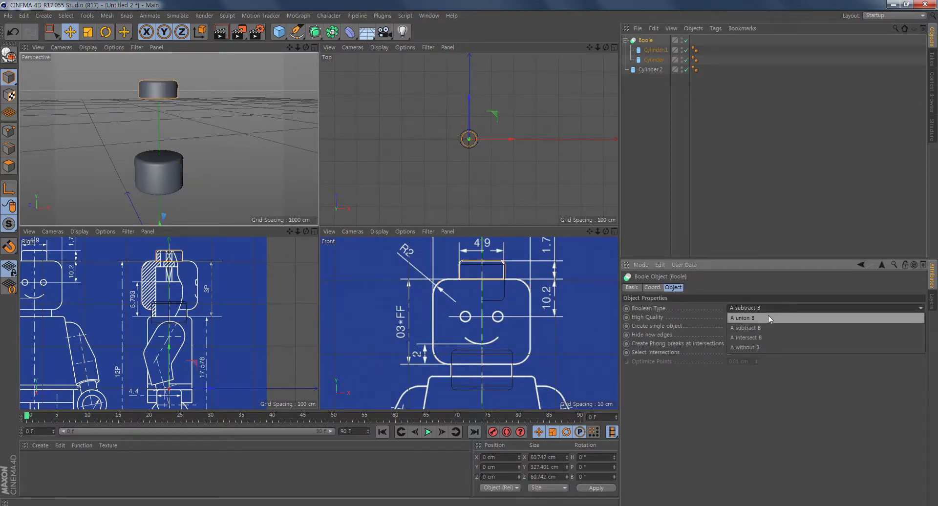
left_click(767, 318)
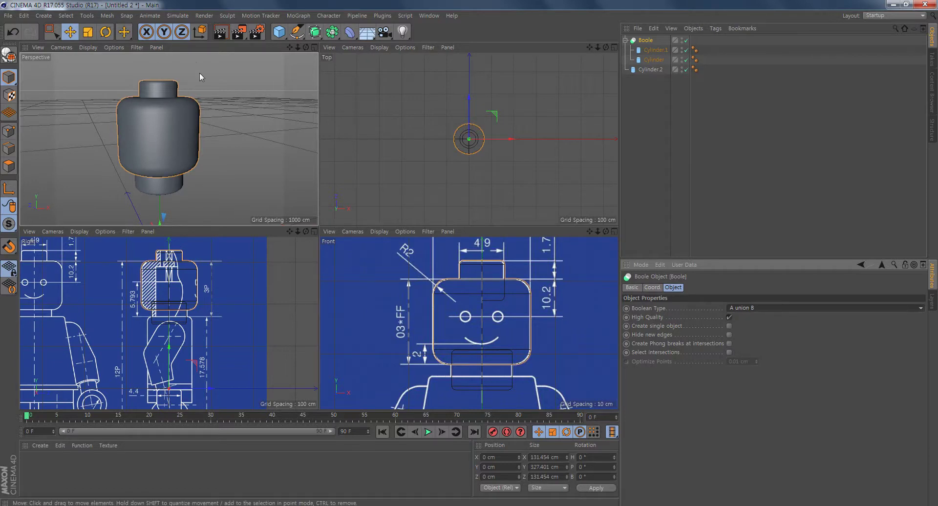
mouse_move(207, 113)
left_mouse_down("alt")
mouse_move(226, 112)
mouse_move(205, 147)
mouse_move(218, 119)
left_mouse_up("alt")
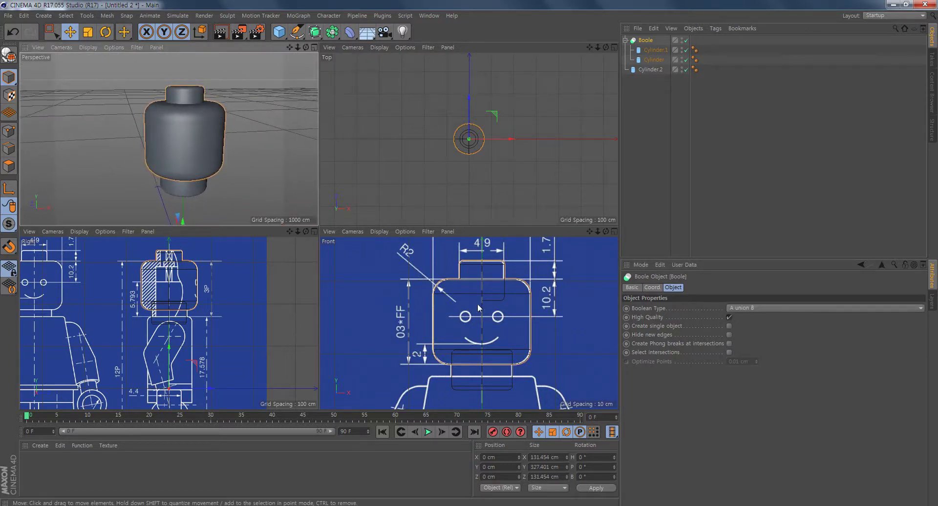
Step: Add a second Boole object and make the first Boole and the neck cylinder its children
left_click(648, 69)
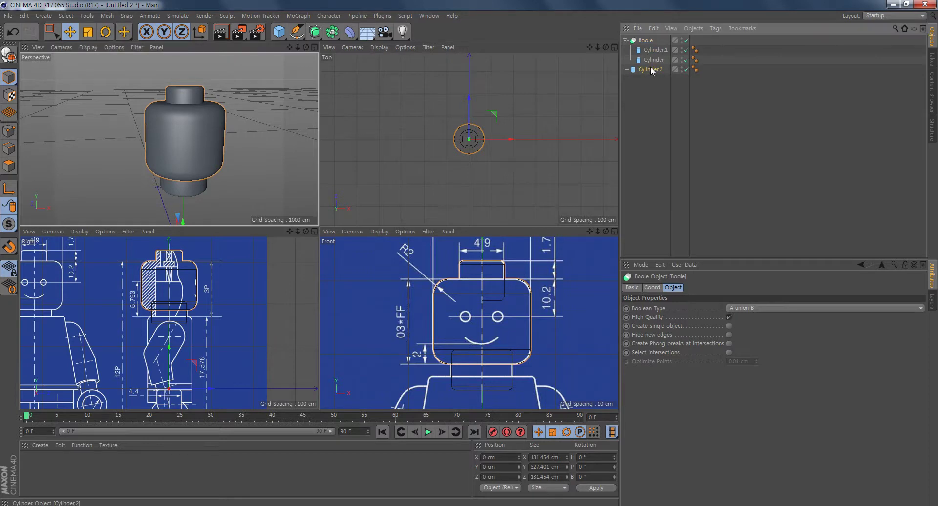
left_click(652, 40)
left_click(332, 33)
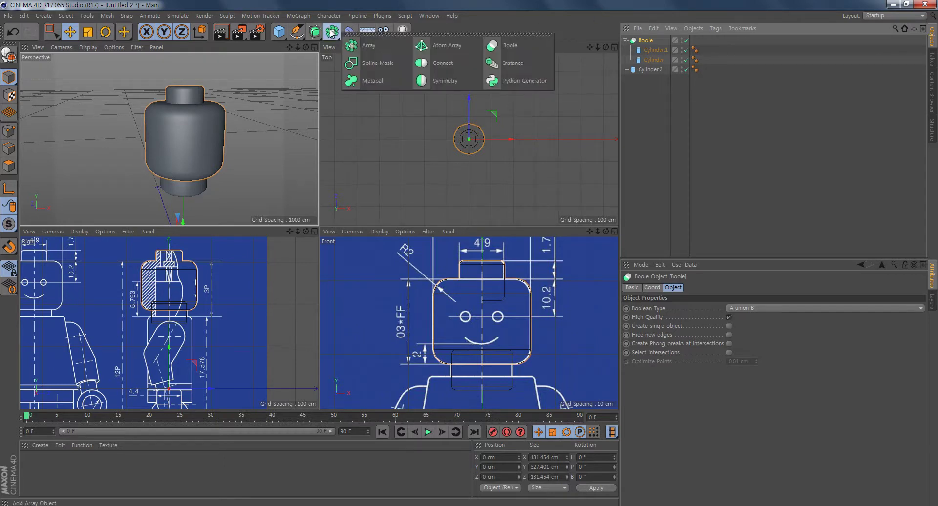
left_click(508, 45)
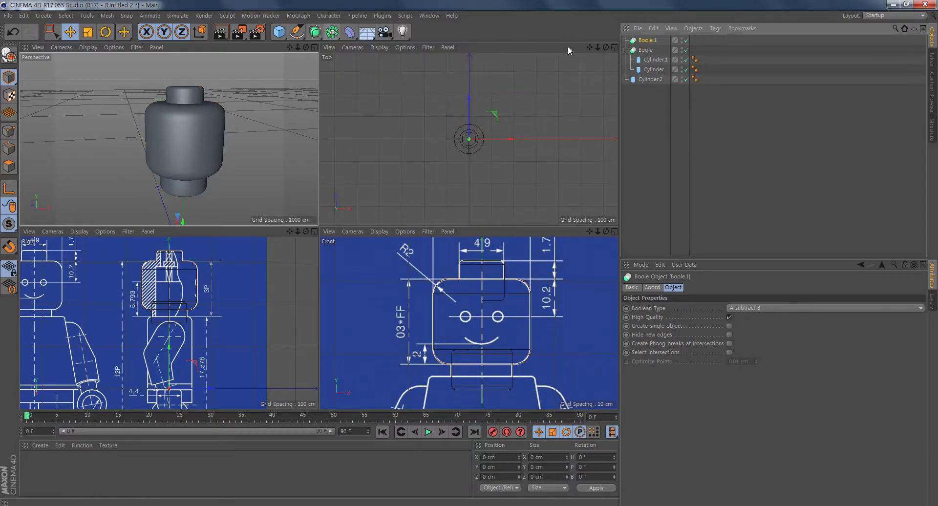
left_click(649, 51)
left_click(654, 81, "ctrl")
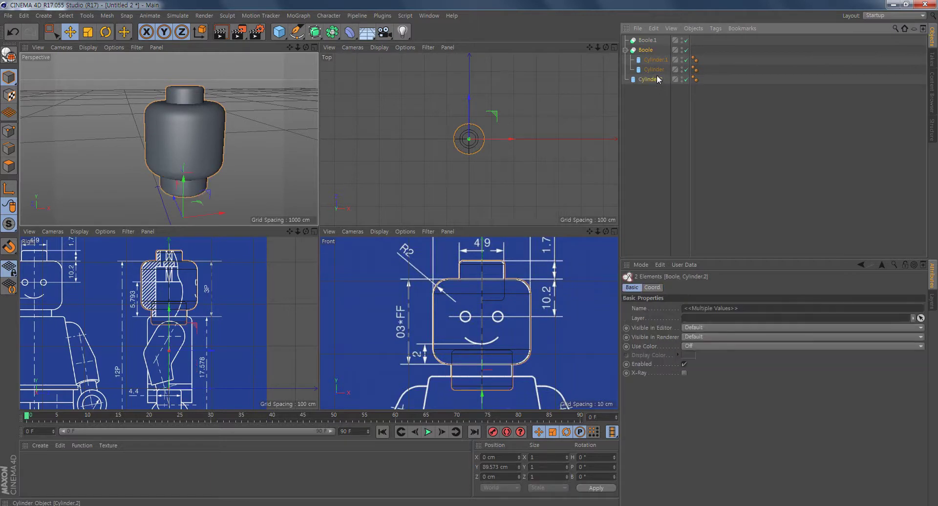
left_click_drag(654, 81, 655, 41)
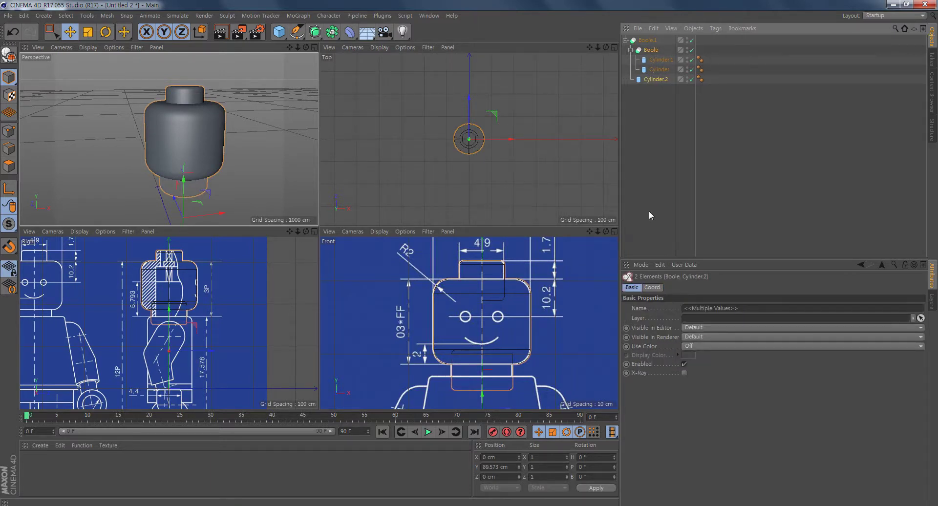
Step: Set the new outer Boole object's Boolean type to A union B, joining the neck to the head
left_click(648, 41)
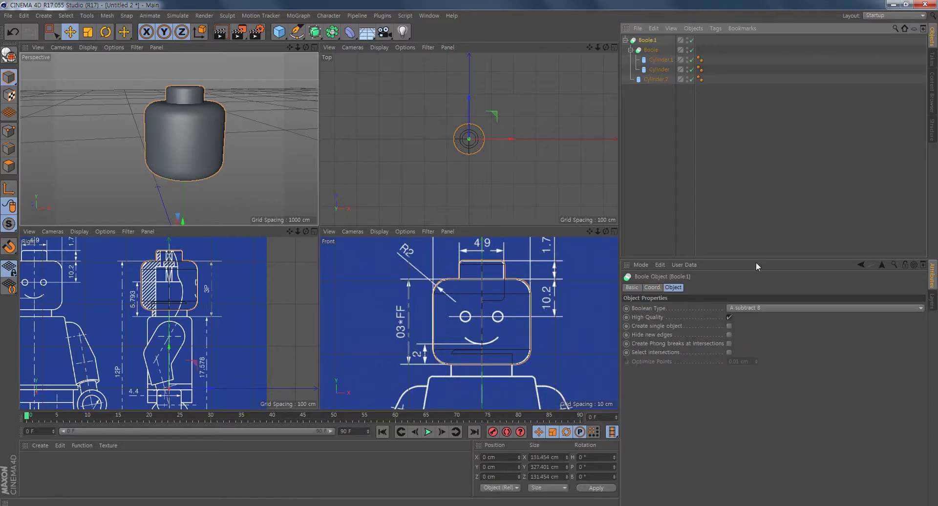
left_click(763, 306)
left_click(765, 319)
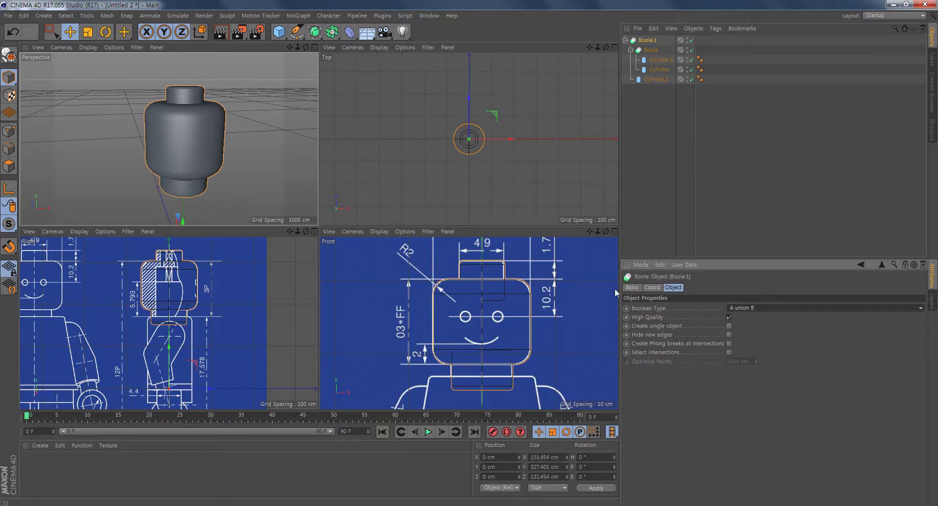
left_click_drag(232, 169, 202, 130, "alt")
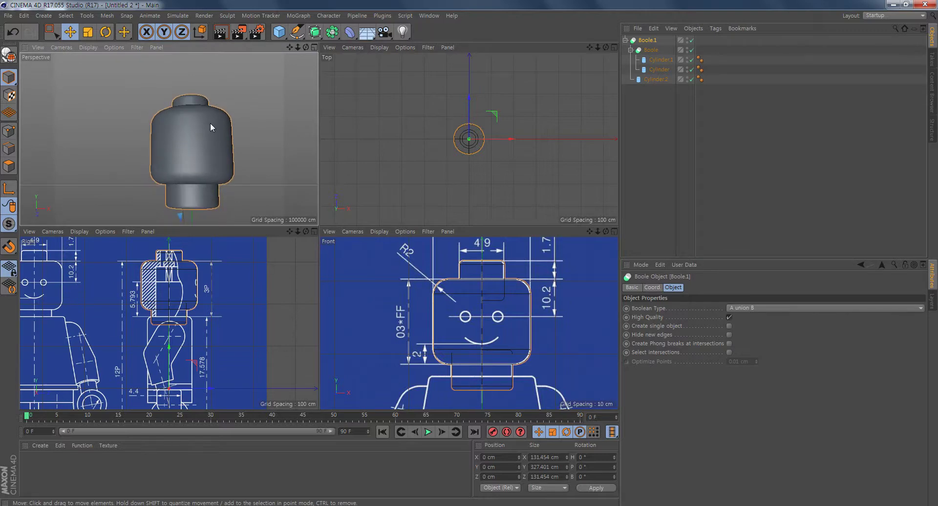
Step: Set the maximized Front view's display to Wireframe so the head's full mesh is drawn over the blueprint
scroll(516, 304, "up", 3)
middle_click(517, 305)
scroll(362, 192, "down", 5)
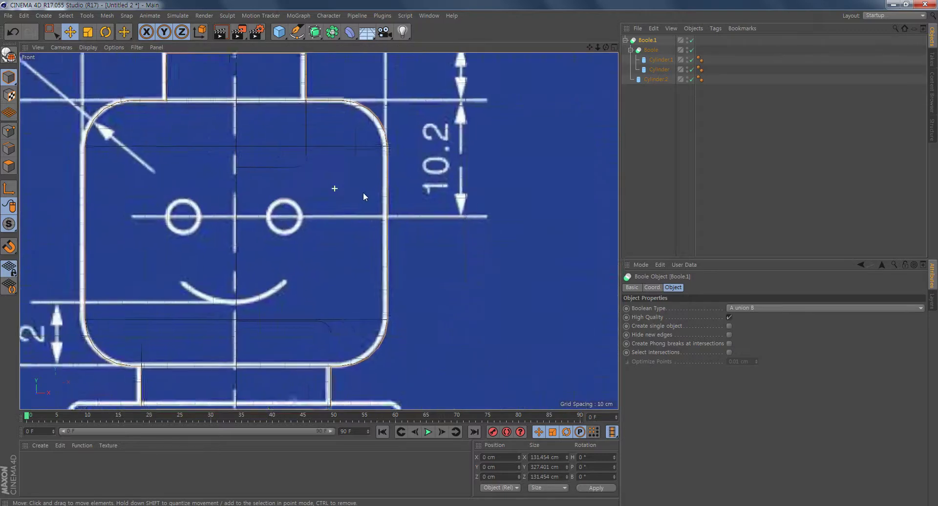
left_click(652, 61)
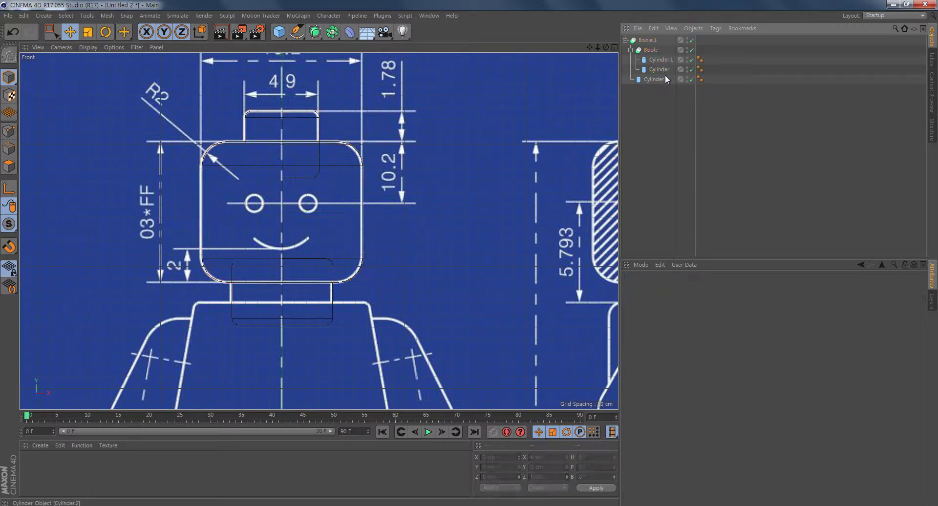
left_click(655, 79)
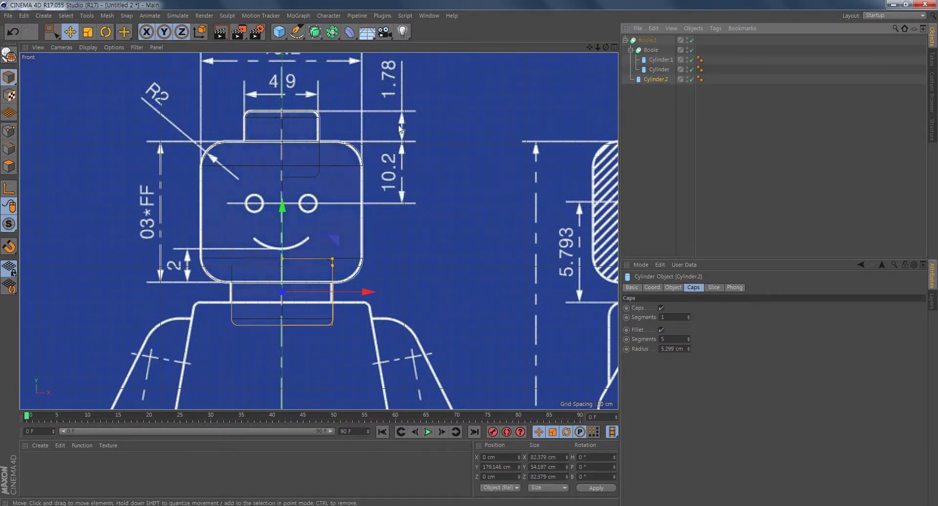
left_click(651, 122)
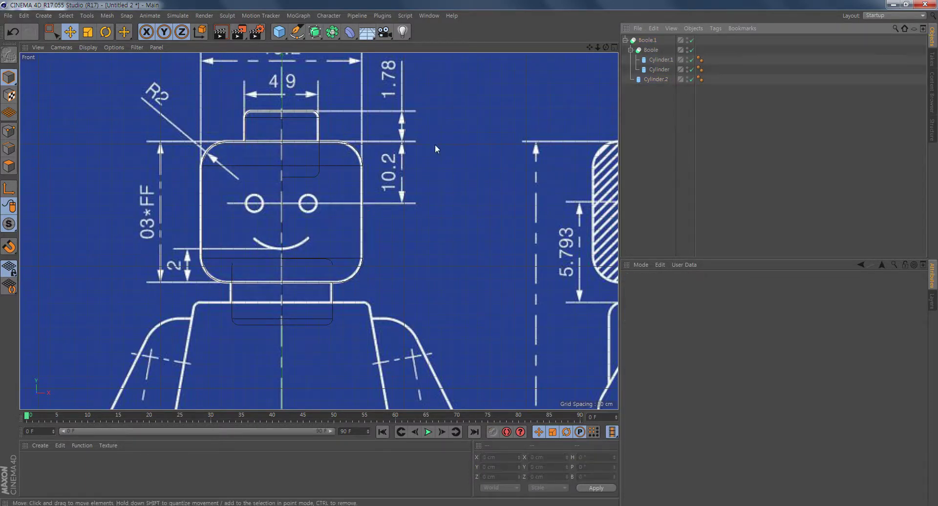
middle_click_drag(438, 148, 459, 145, "alt")
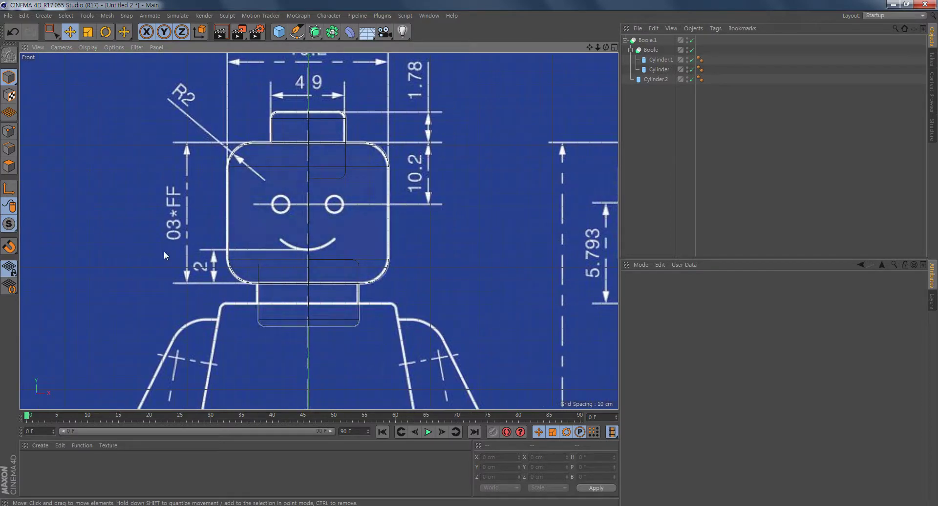
left_click(90, 48)
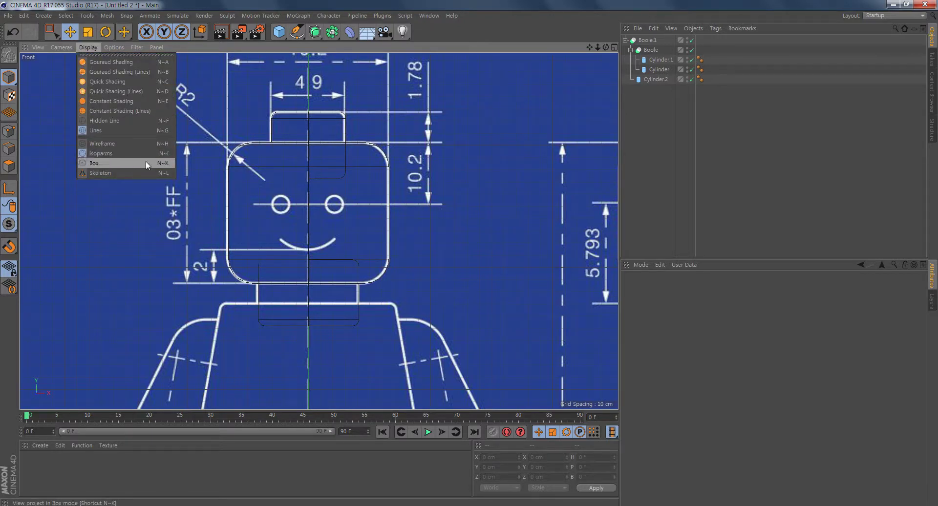
left_click(99, 143)
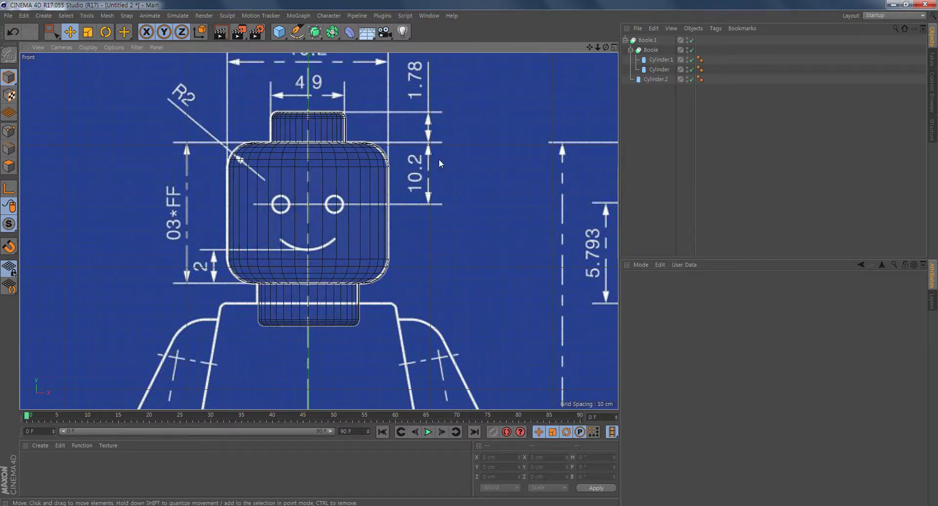
Step: Disable both Boole objects and re-enable them to compare the separate cylinders with the joined mesh
left_click(691, 50)
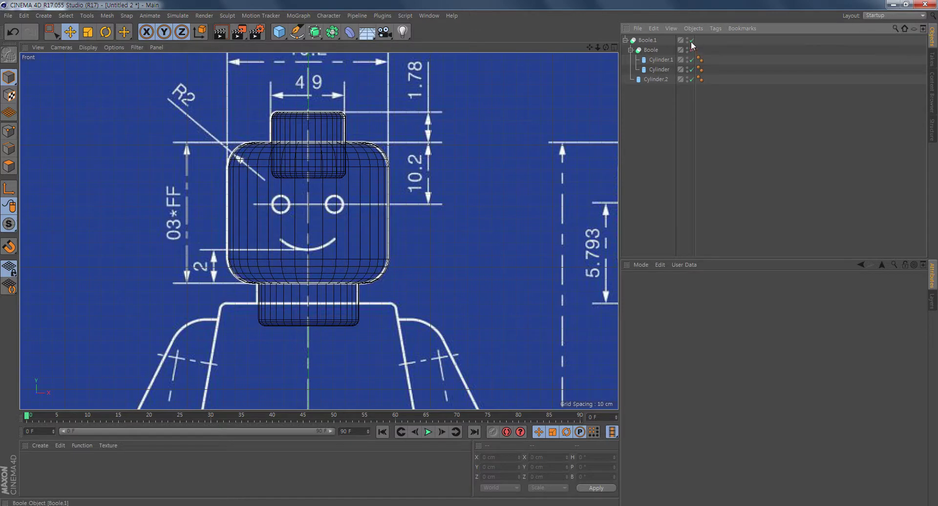
left_click(691, 40)
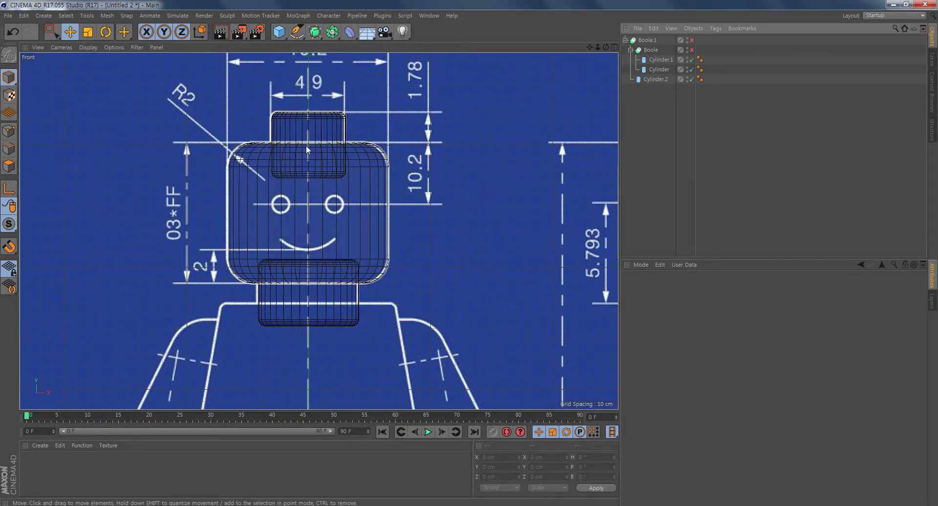
left_click(691, 50)
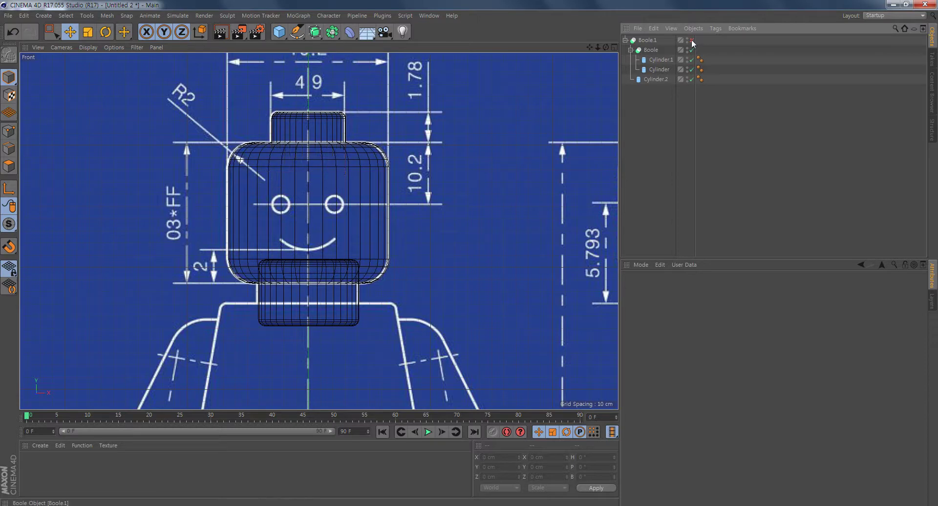
left_click(691, 40)
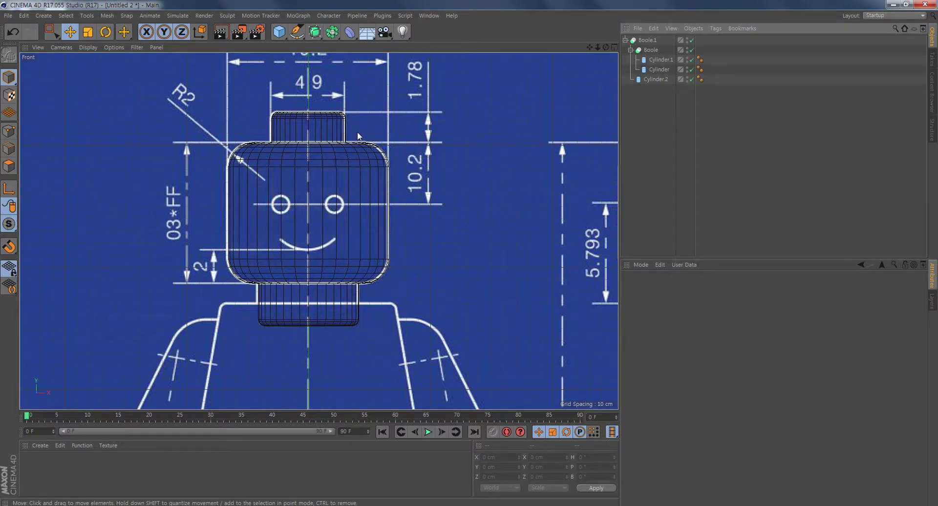
Step: Select the outer Boole with its whole hierarchy and merge everything with Connect Objects + Delete
left_click(646, 40)
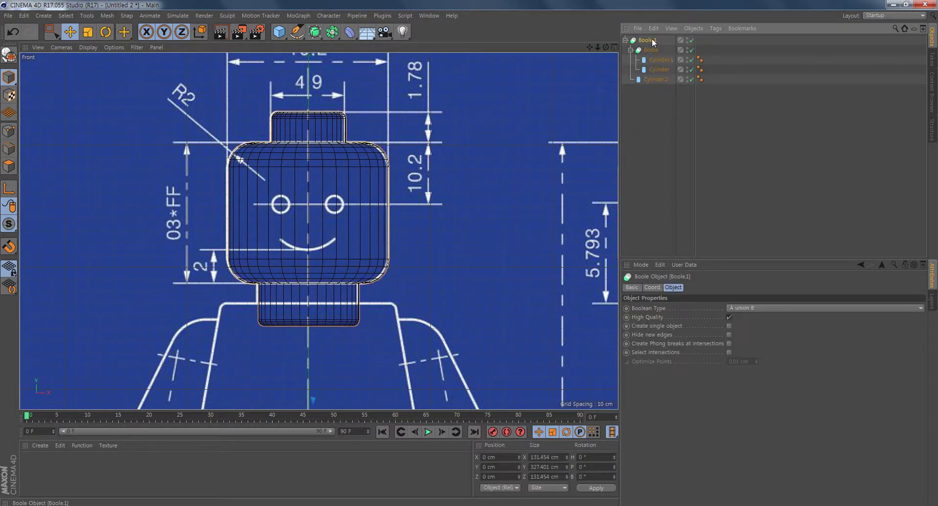
left_click(654, 79, "shift")
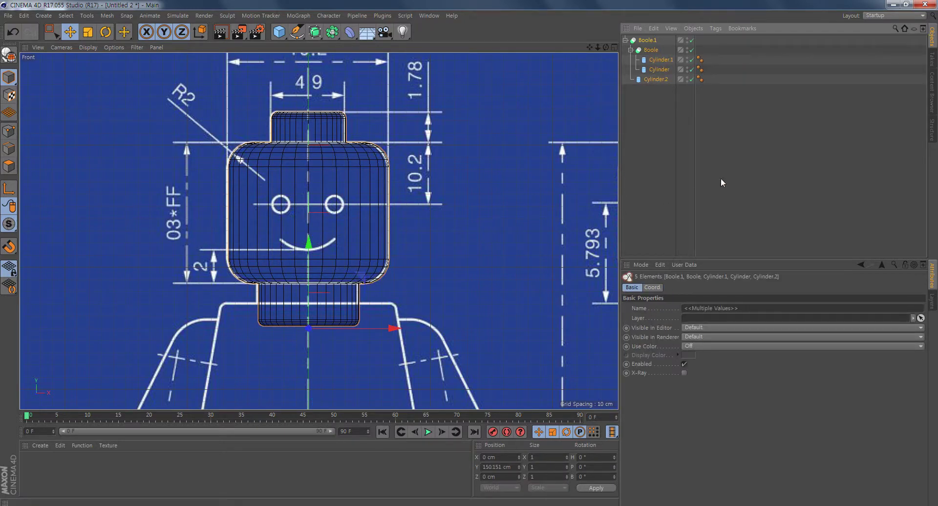
right_click(658, 79)
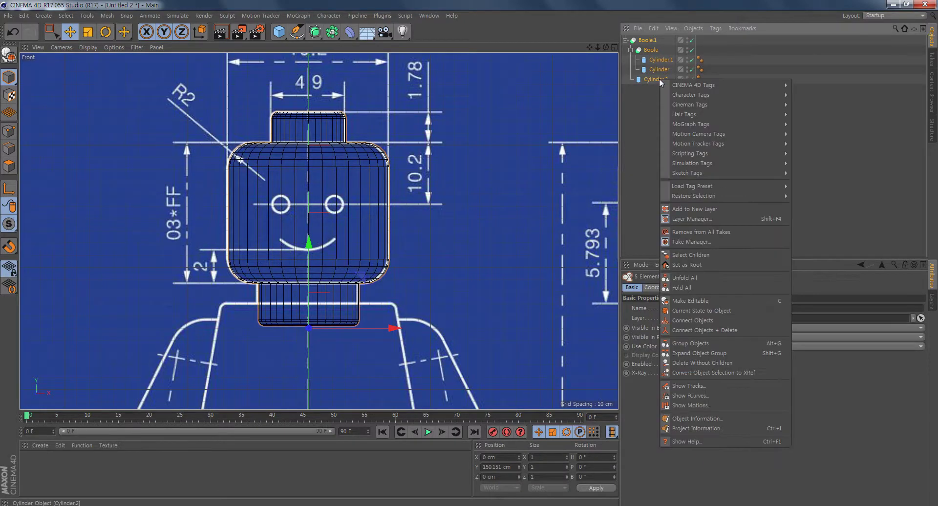
left_click(707, 330)
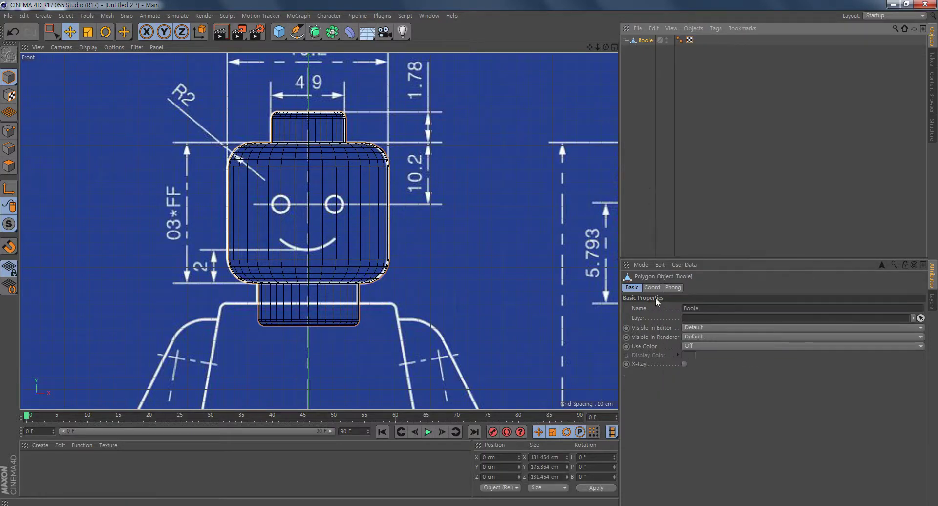
Step: Rename the merged polygon object as head
double_click(645, 39)
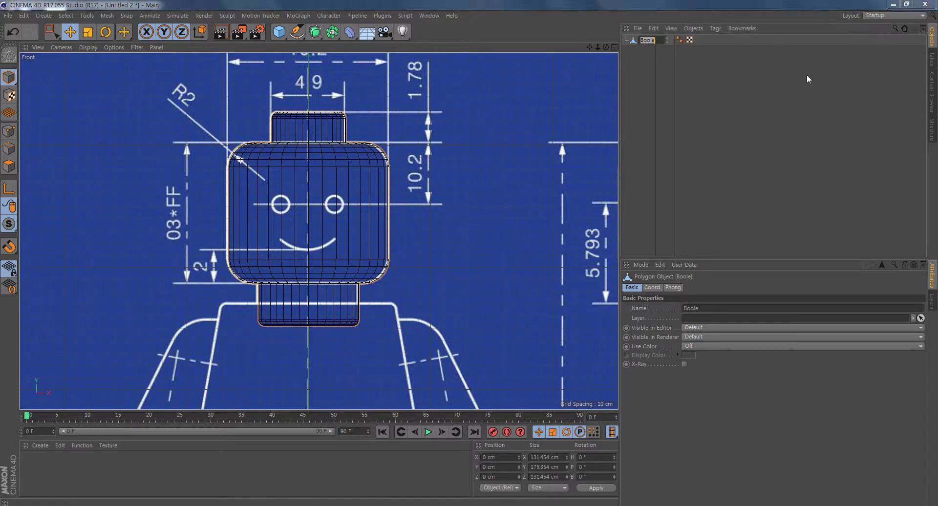
type("head")
key("Return")
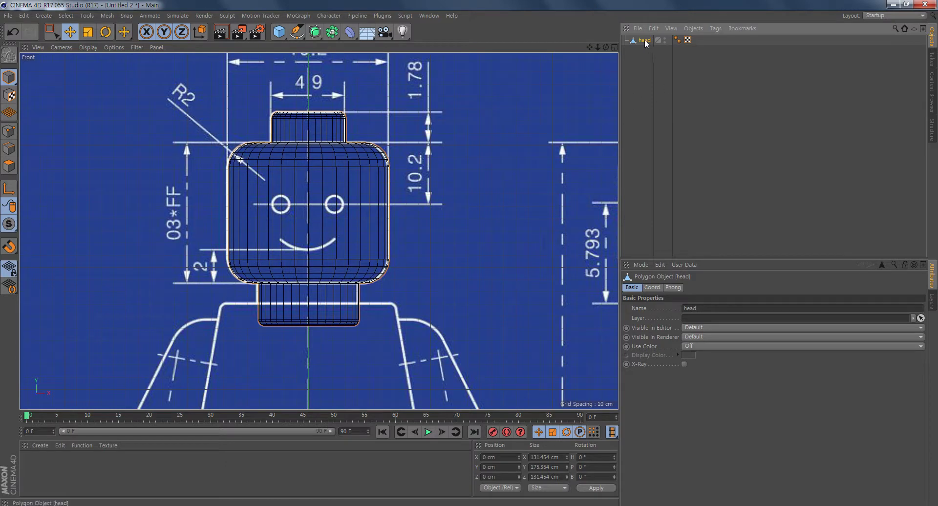
left_click(644, 81)
left_click(640, 44)
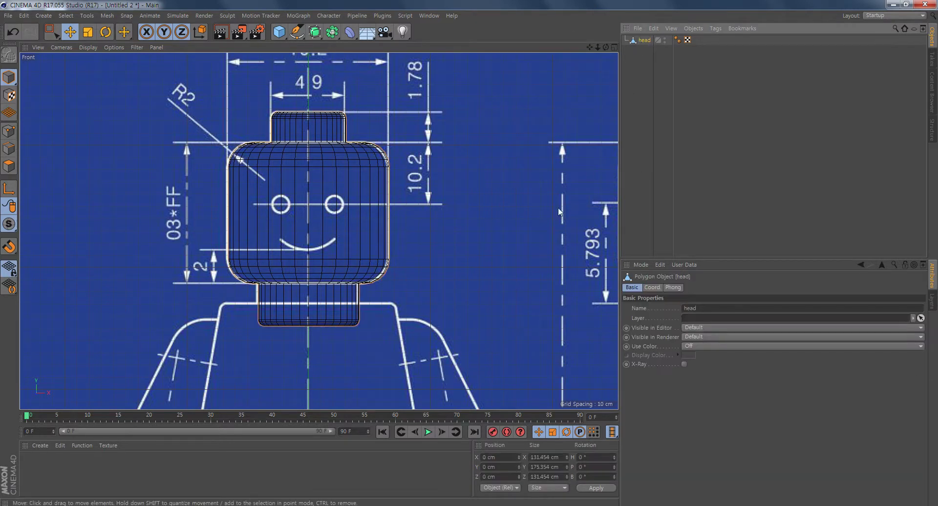
Step: Add a 200 cm cube to the scene as the base shape for the torso
middle_click_drag(408, 360, 418, 219, "alt")
scroll(406, 265, "down", 2)
scroll(406, 264, "down", 2)
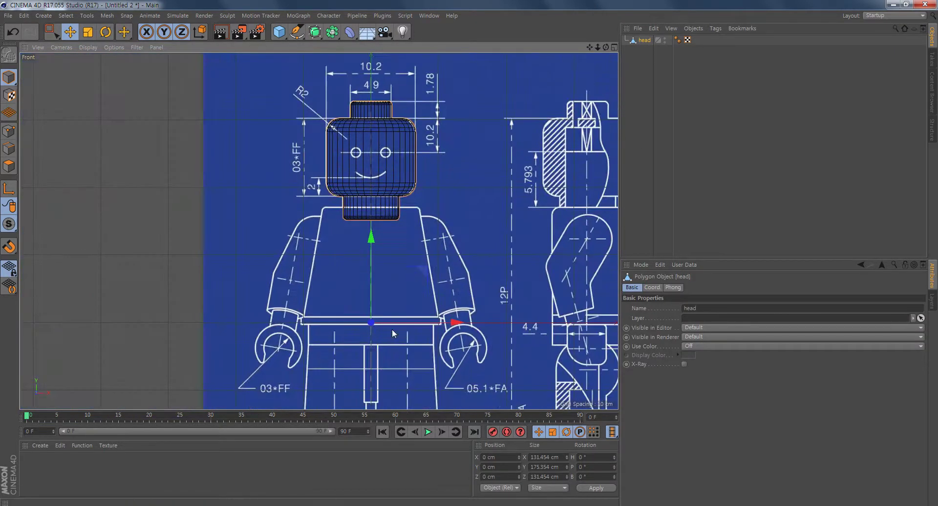
scroll(349, 252, "up", 3)
scroll(349, 252, "up", 3)
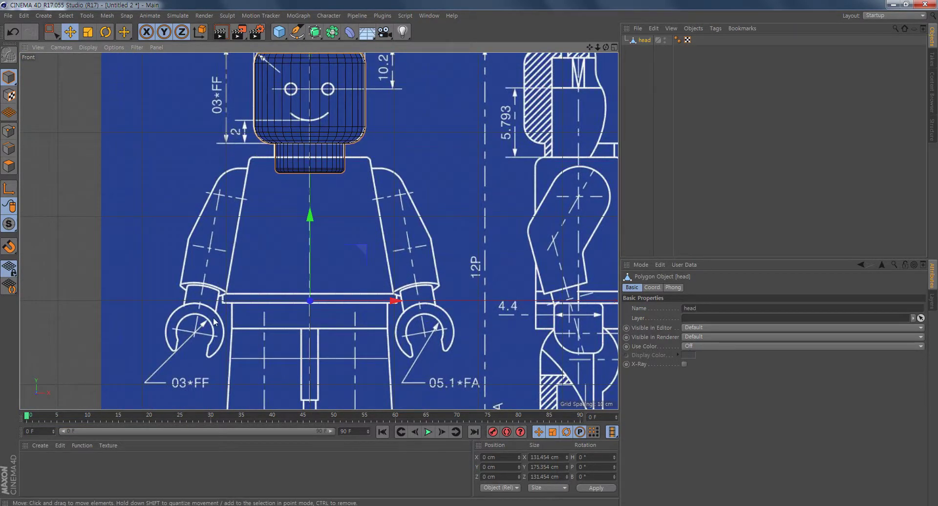
left_click(280, 32)
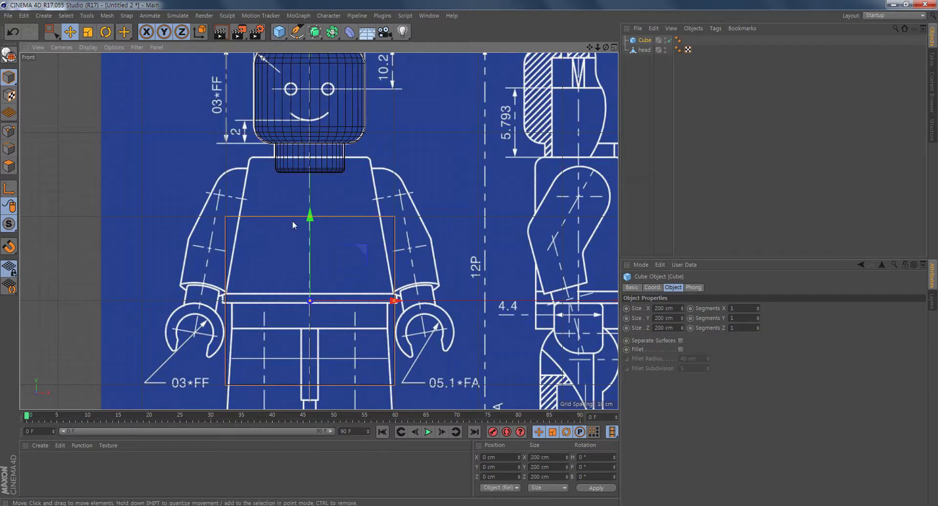
Step: In the Right view, reduce the cube's Z size to about 106.2 cm to match the torso's side outline
middle_click_drag(362, 238, 358, 218, "alt")
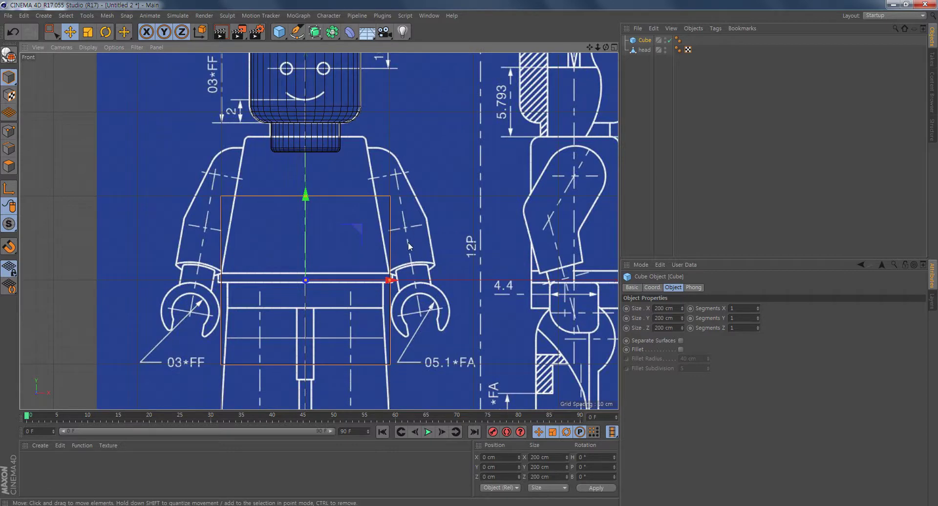
middle_click_drag(408, 242, 392, 212, "alt")
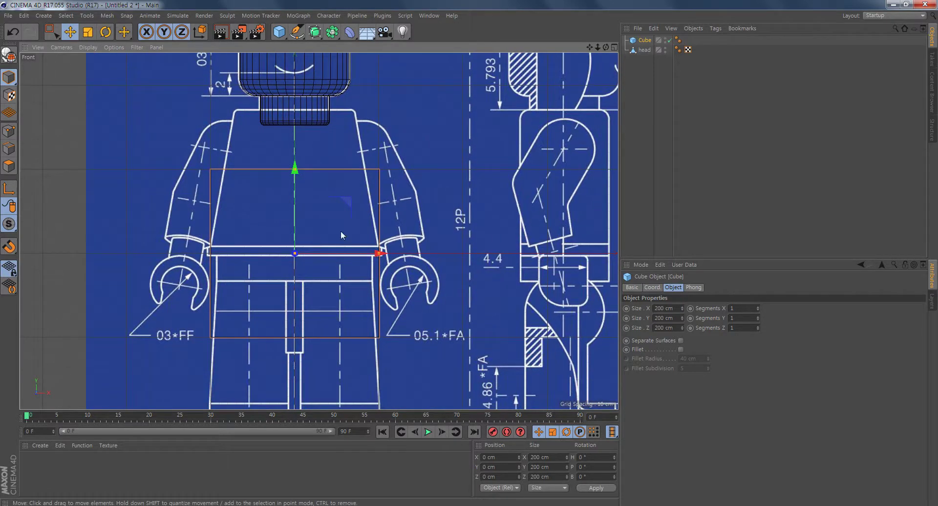
middle_click_drag(341, 231, 311, 229, "alt")
middle_click(351, 221)
middle_click_drag(194, 368, 219, 294, "alt")
middle_click(288, 317)
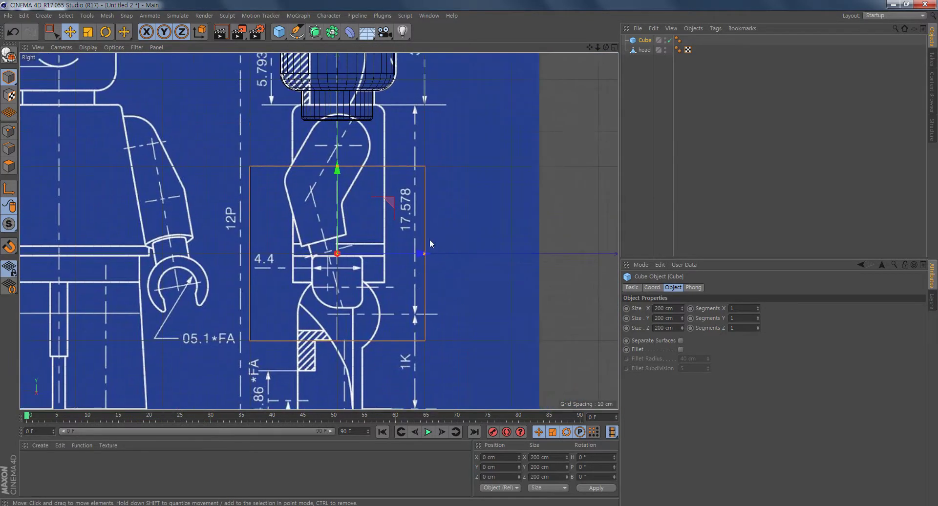
left_click_drag(421, 253, 384, 267)
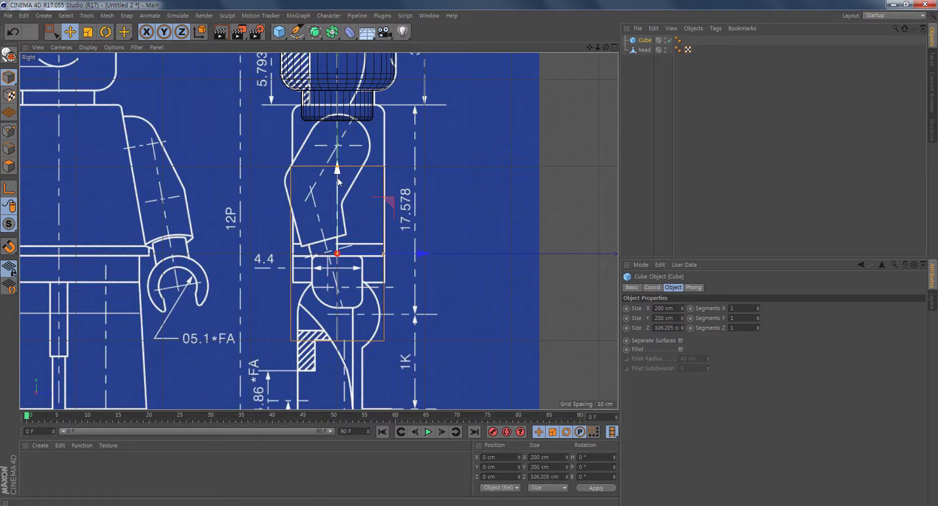
Step: Raise the cube along Y to about 67.3 cm, aligned with the torso's shoulder line, and make it editable
left_click_drag(339, 175, 344, 120)
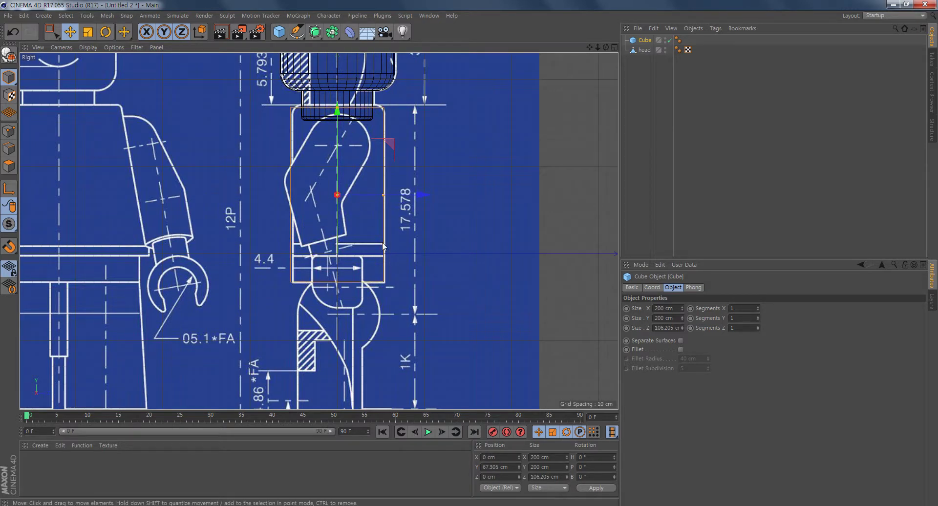
key("c")
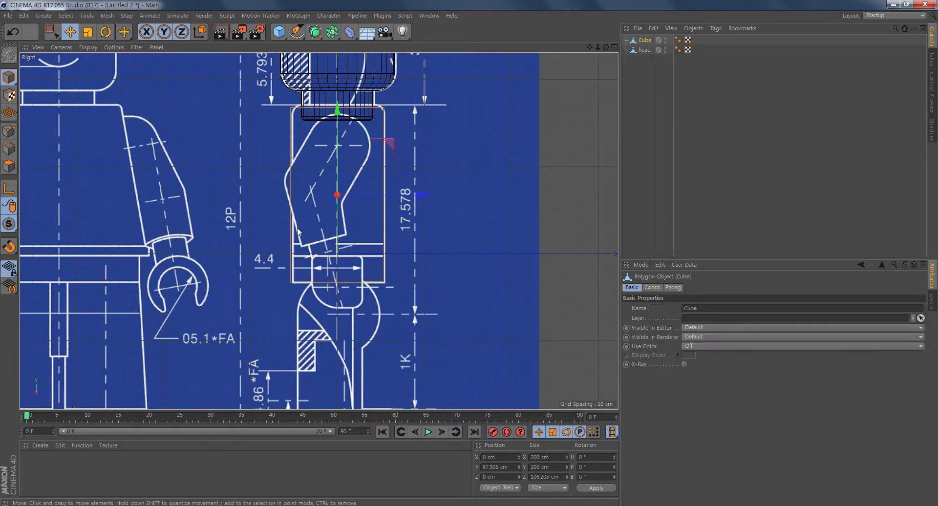
middle_click_drag(297, 227, 298, 263, "alt")
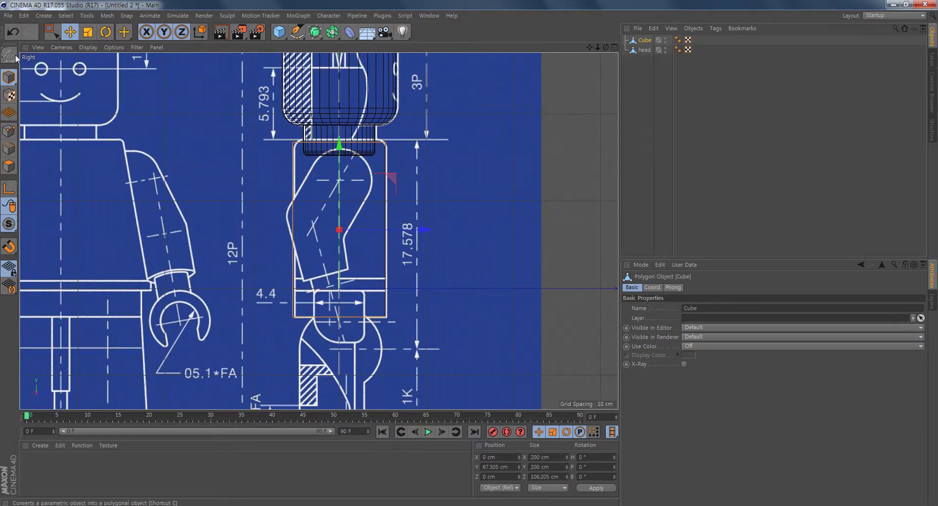
key("ctrl+z")
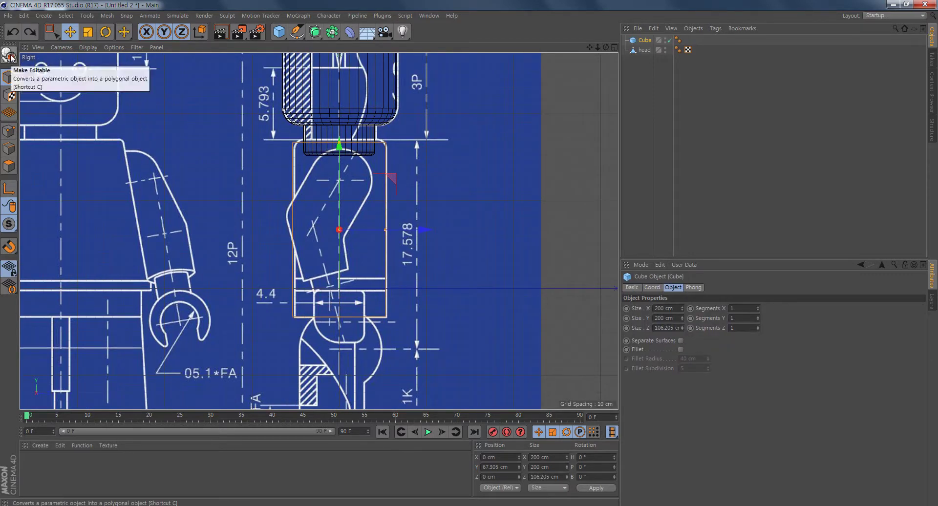
left_click(10, 57)
middle_click(382, 288)
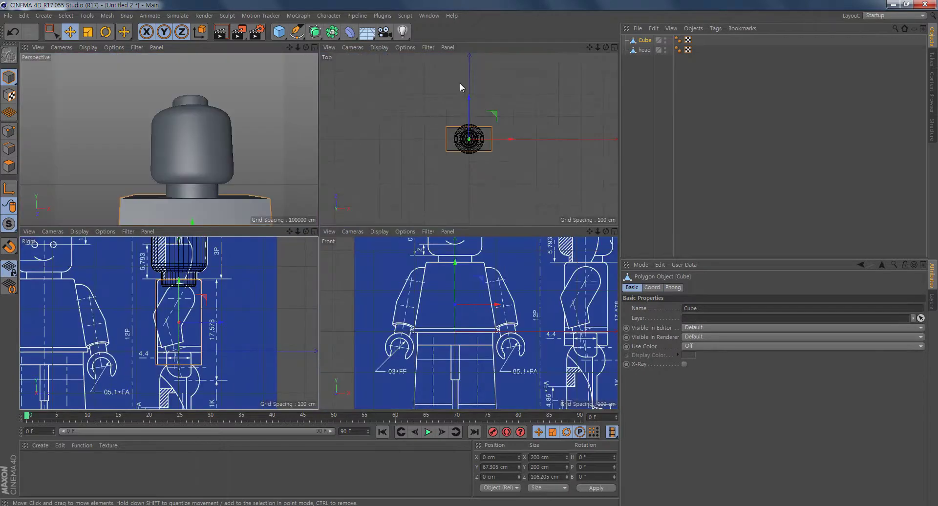
middle_click(457, 315)
scroll(321, 273, "down", 3)
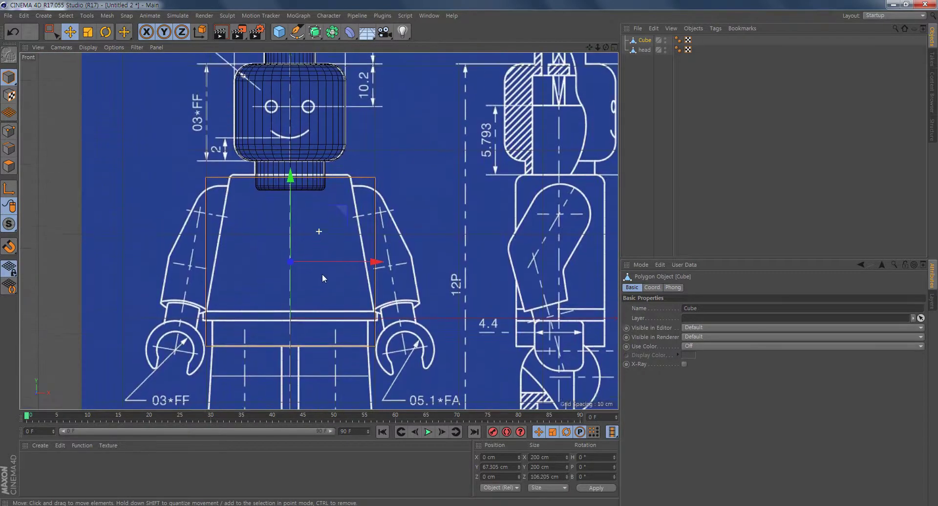
scroll(280, 277, "up", 5)
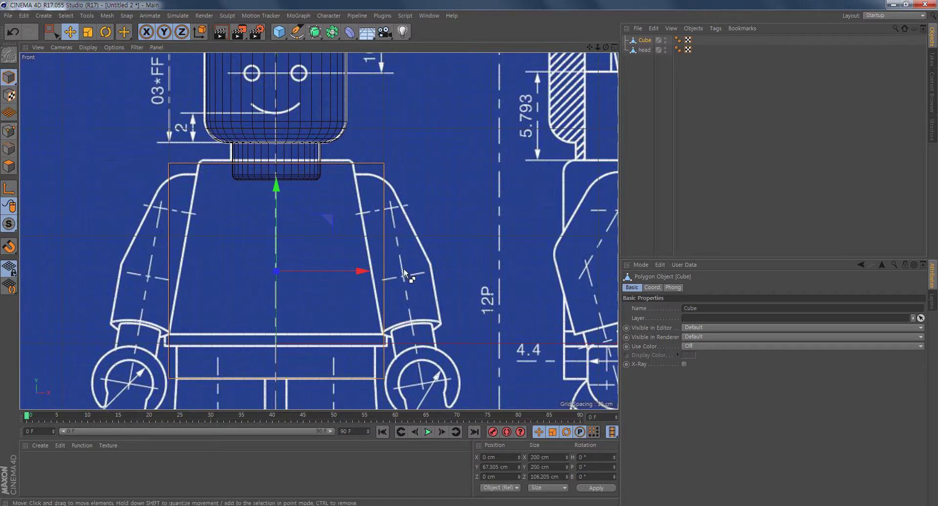
Step: Undo the torso cube's edits and creation, and add a fresh 200 cm cube raised to about 86.5 cm along Y
key("ctrl+z")
key("ctrl+z")
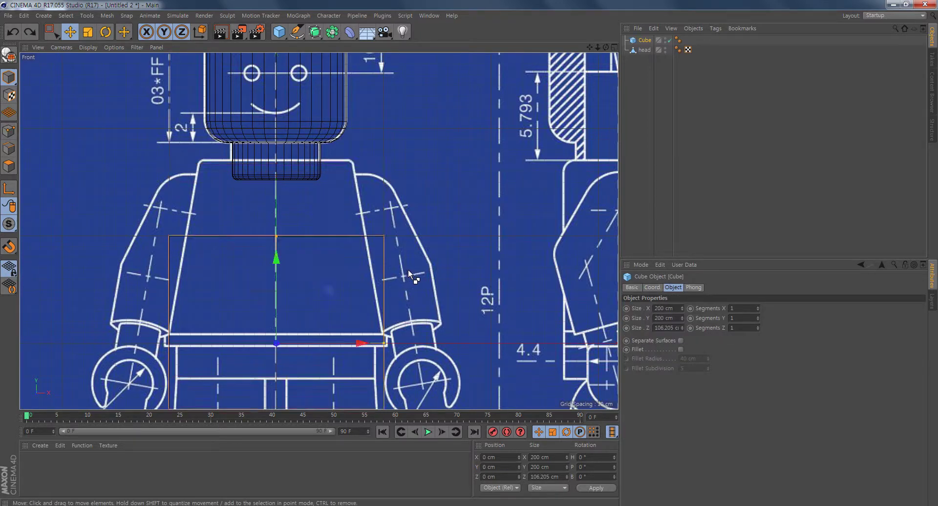
key("ctrl+z")
key("ctrl+z")
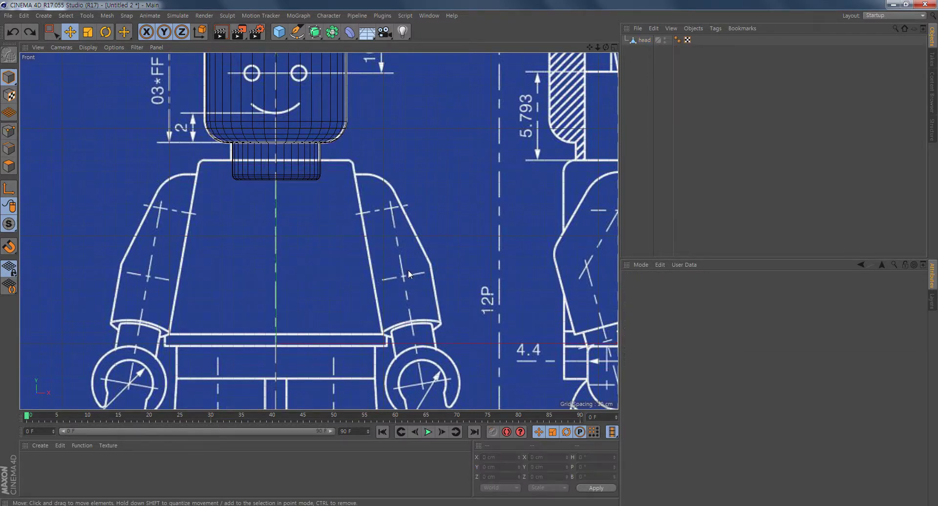
left_click(279, 32)
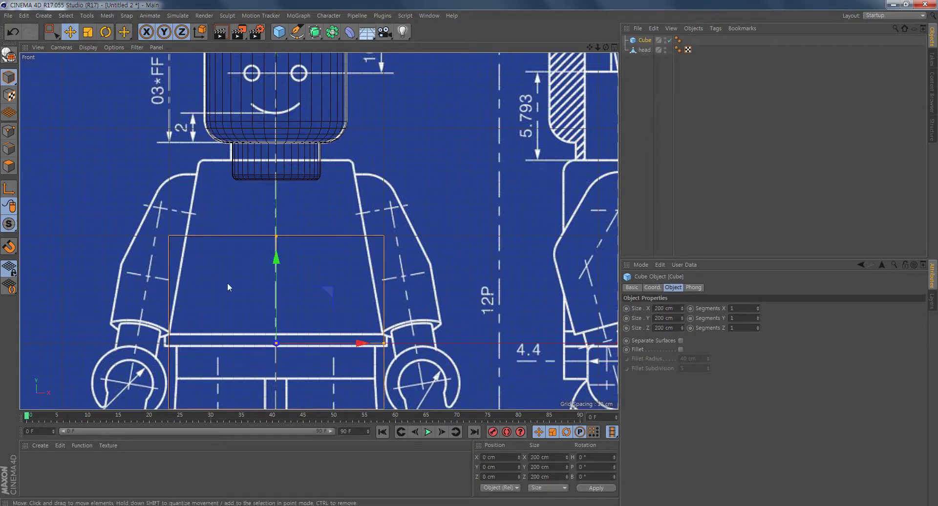
left_click_drag(274, 264, 274, 177)
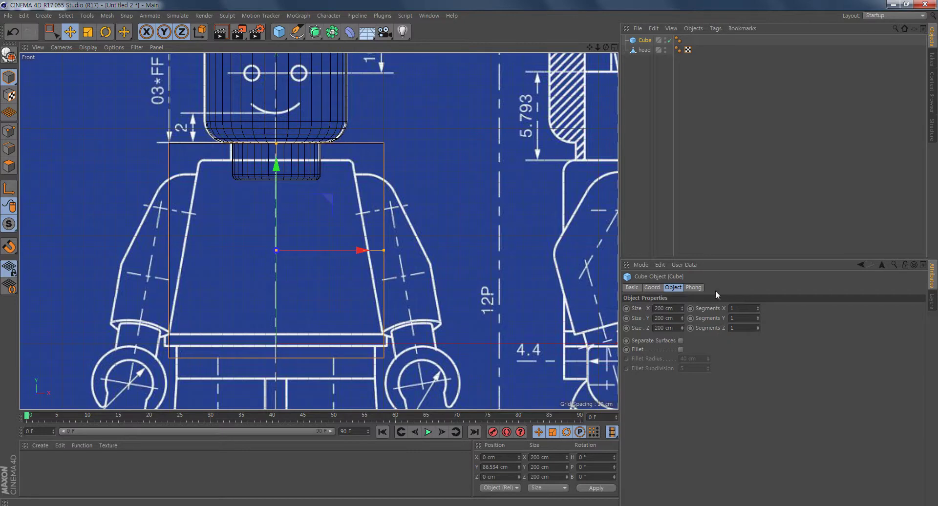
Step: Set the cube's segments to 5 in X, 5 in Y and 3 in Z
left_click(759, 306)
type("5")
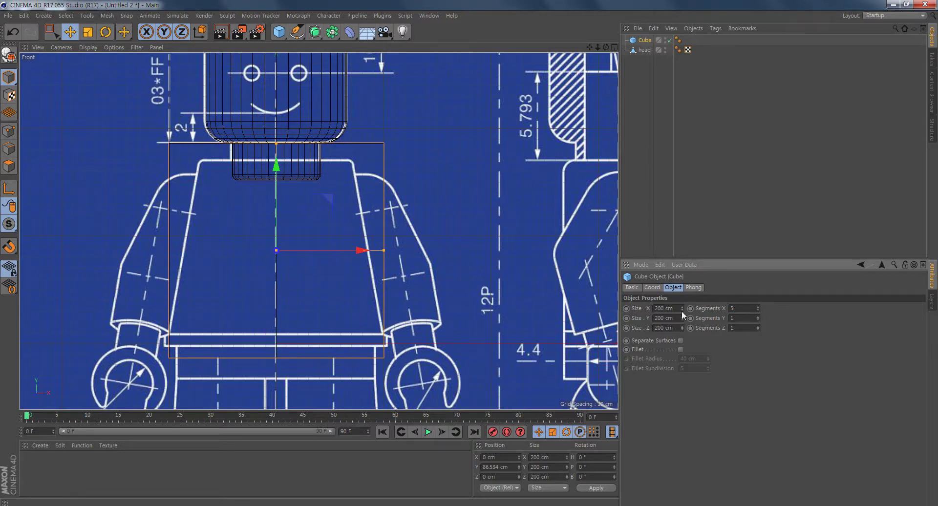
key("Return")
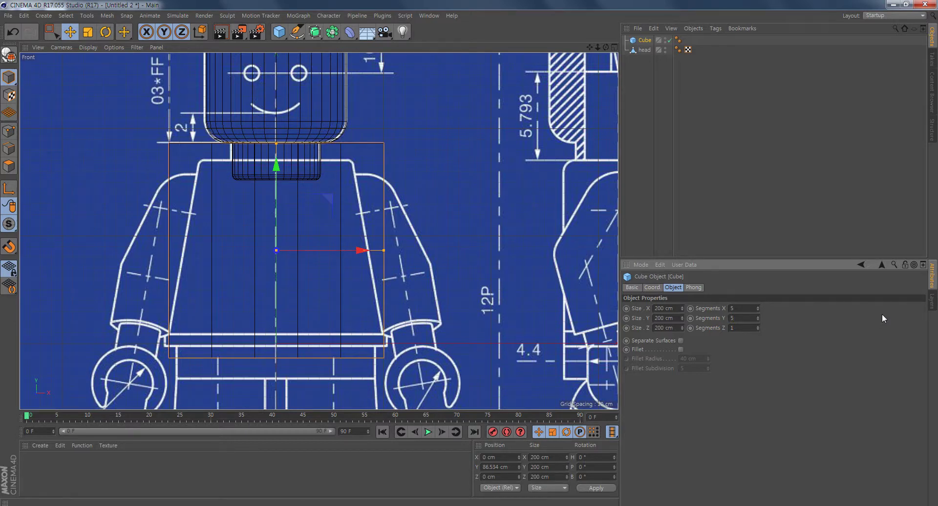
key("Return")
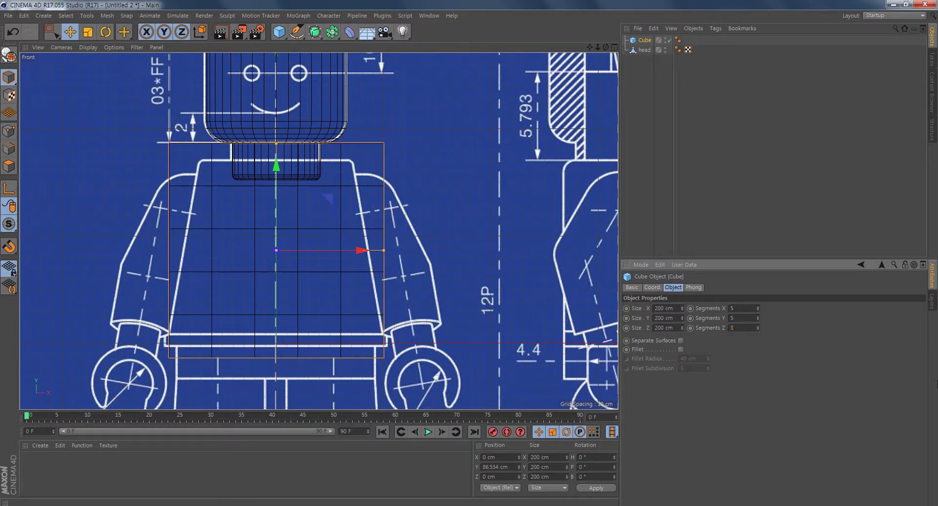
Step: Set the Perspective view to Gouraud Shading (Lines) so the cube's segments can be inspected
middle_click(459, 264)
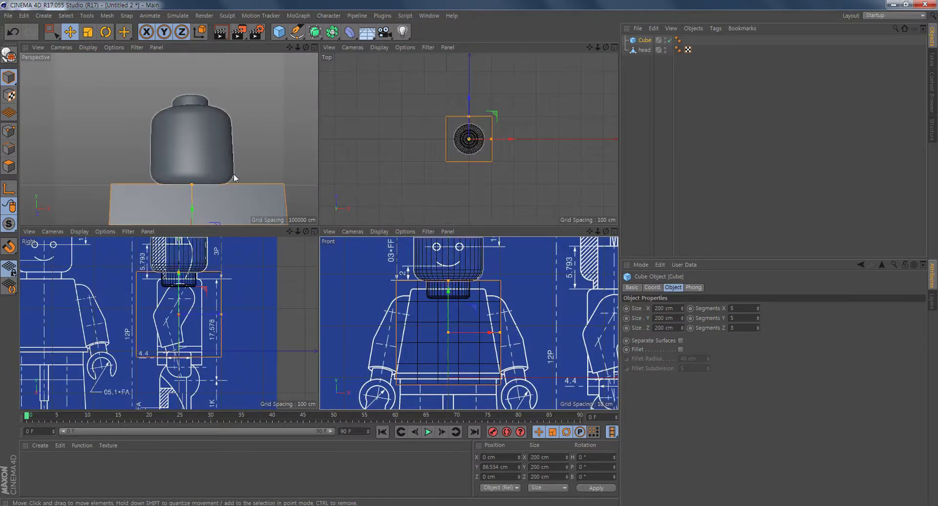
scroll(250, 118, "up", 3)
scroll(253, 126, "down", 3)
left_click_drag(256, 141, 195, 193, "alt")
left_click_drag(253, 169, 205, 187, "alt")
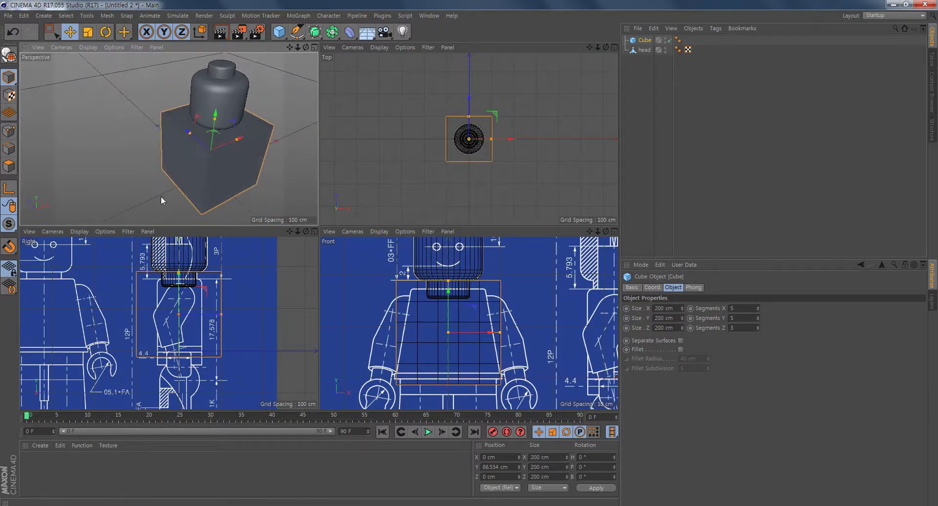
left_click(88, 48)
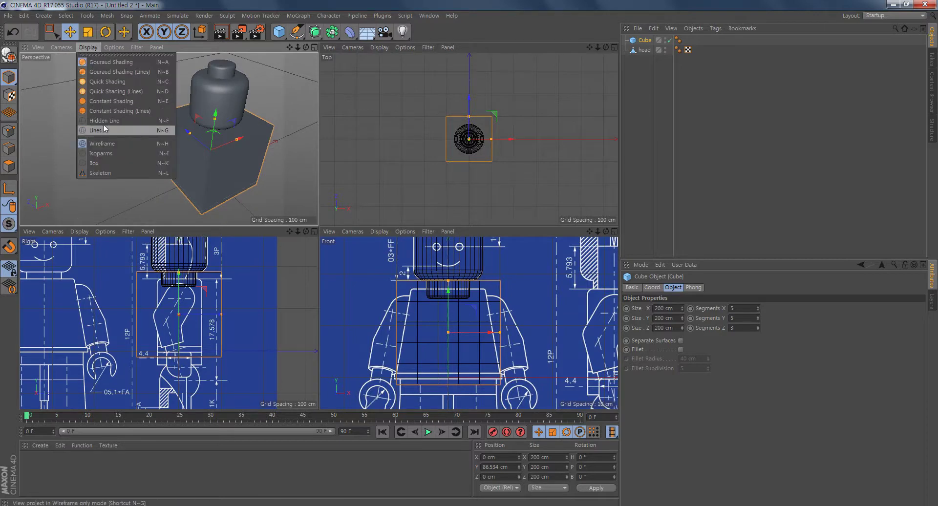
left_click(116, 73)
mouse_move(146, 127)
left_mouse_down("alt")
mouse_move(180, 171)
mouse_move(230, 106)
mouse_move(205, 117)
mouse_move(262, 130)
left_mouse_up("alt")
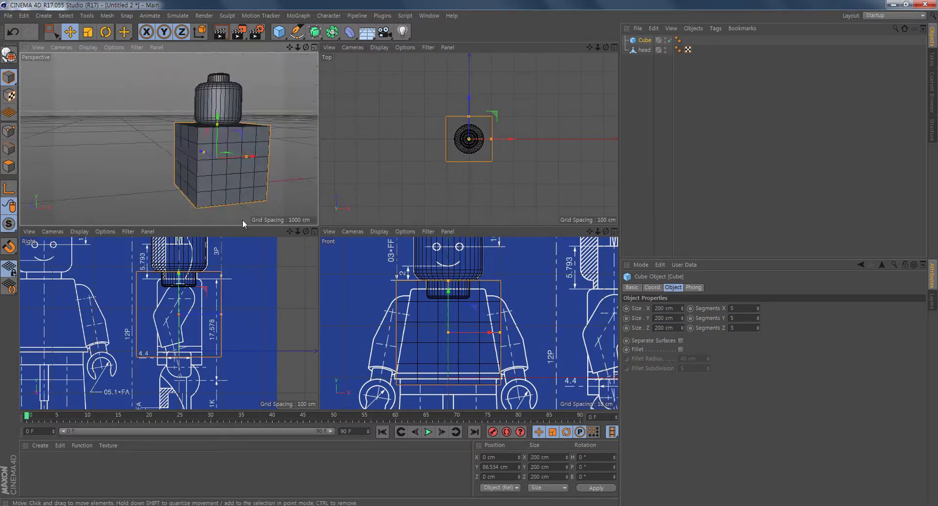
Step: Fit the cube to the blueprint torso at about 173.7 cm in Y and 108.1 cm in Z, positioned at Y about 83.2 cm
scroll(225, 334, "up", 2)
scroll(225, 332, "up", 1)
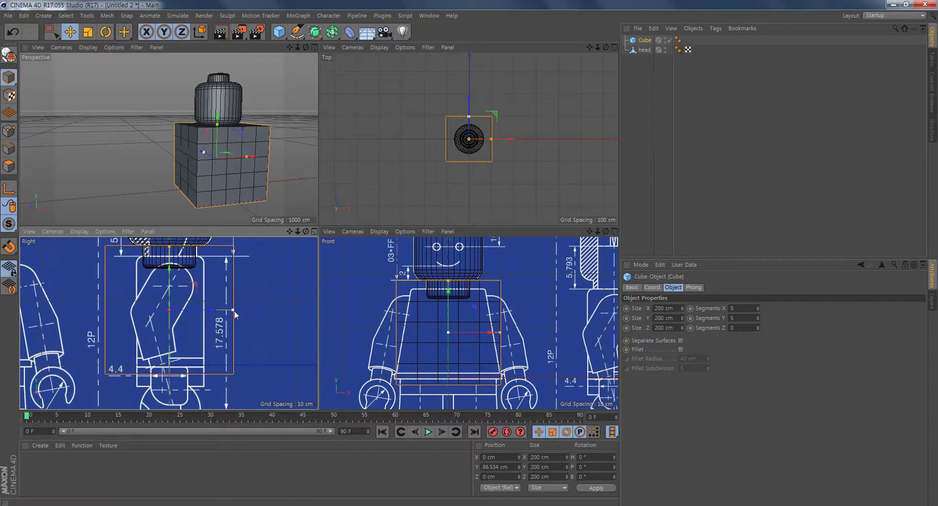
left_click_drag(233, 310, 203, 314)
mouse_move(171, 273)
left_mouse_down()
mouse_move(171, 284)
mouse_move(170, 258)
left_mouse_up()
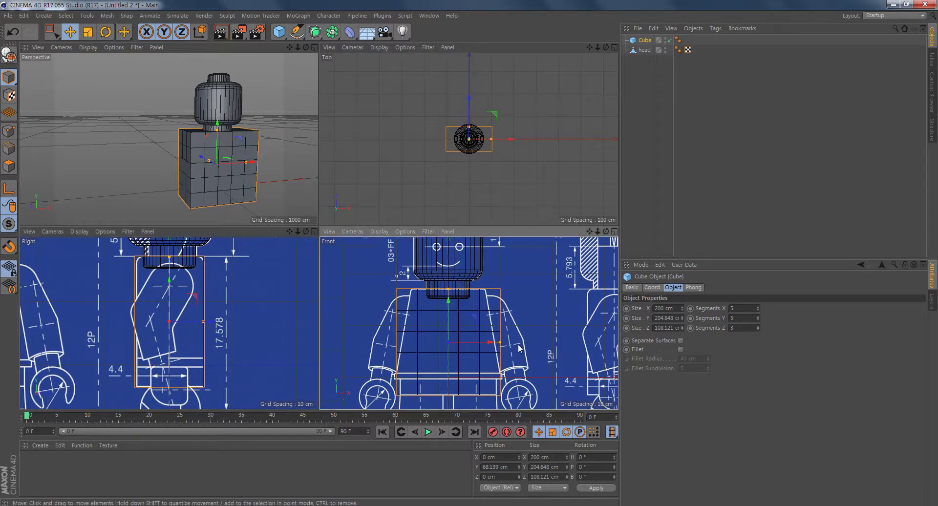
middle_click_drag(512, 368, 509, 340, "alt")
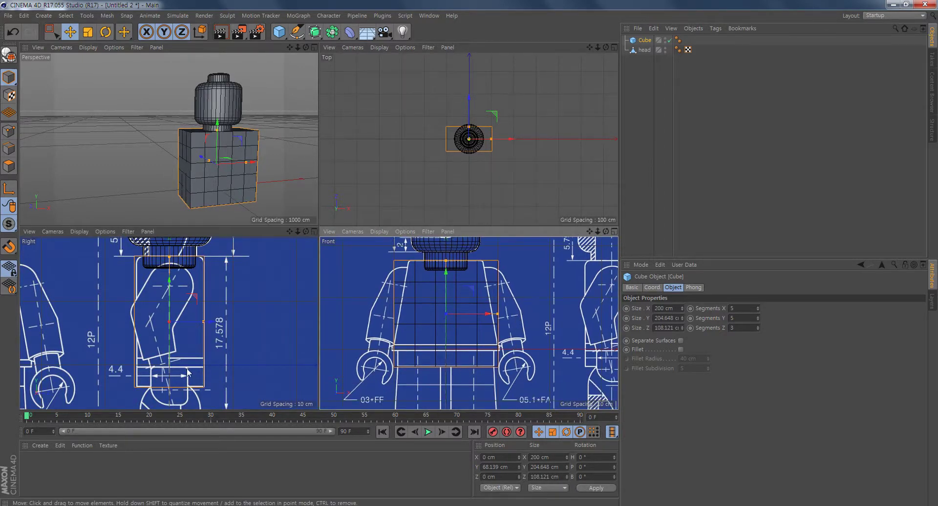
left_click_drag(446, 260, 447, 270)
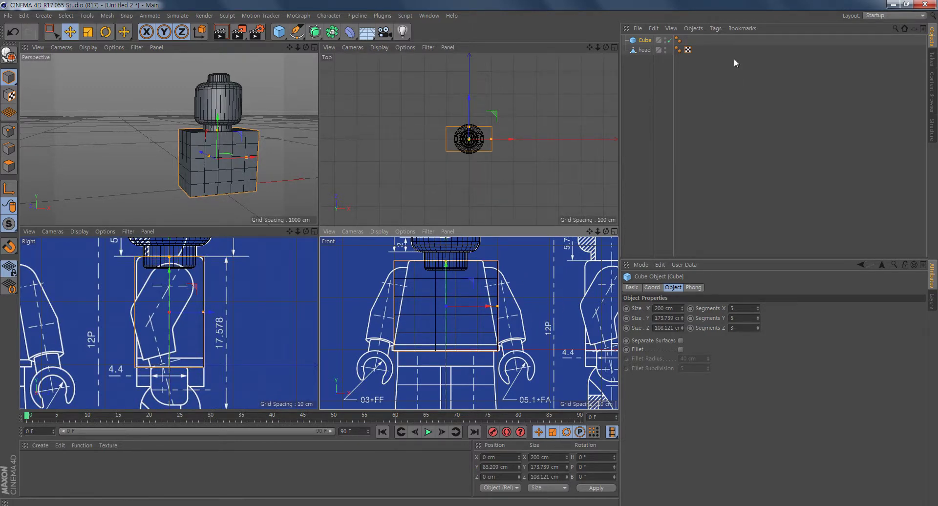
Step: Convert the fitted torso cube into an editable polygon object
middle_click(430, 287)
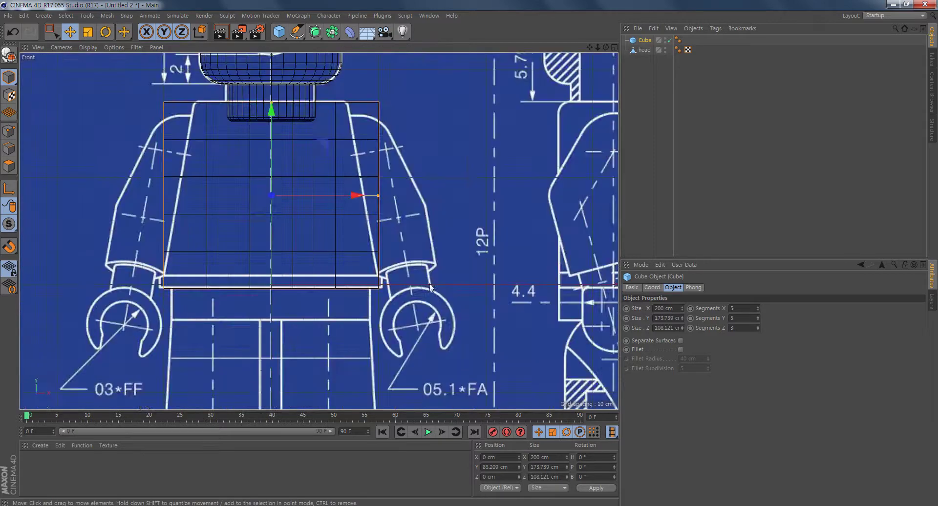
middle_click_drag(356, 209, 380, 219)
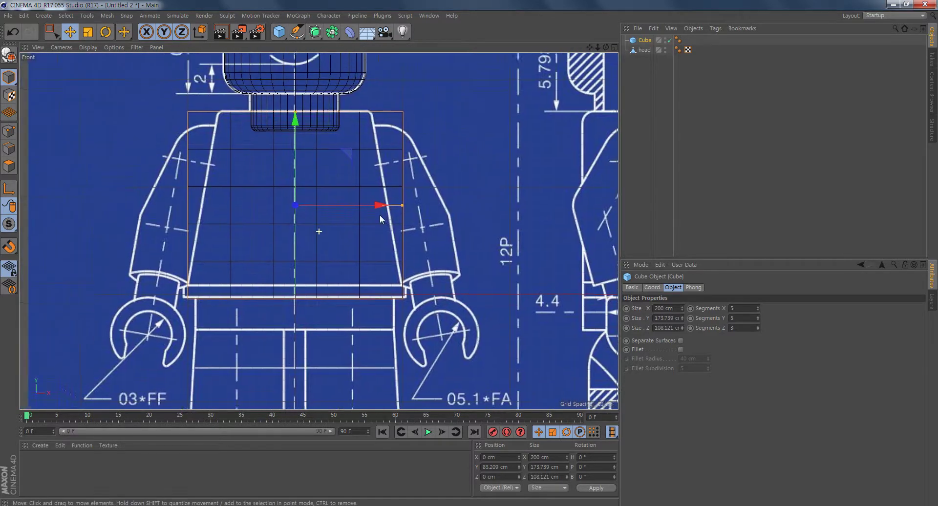
left_click(9, 56)
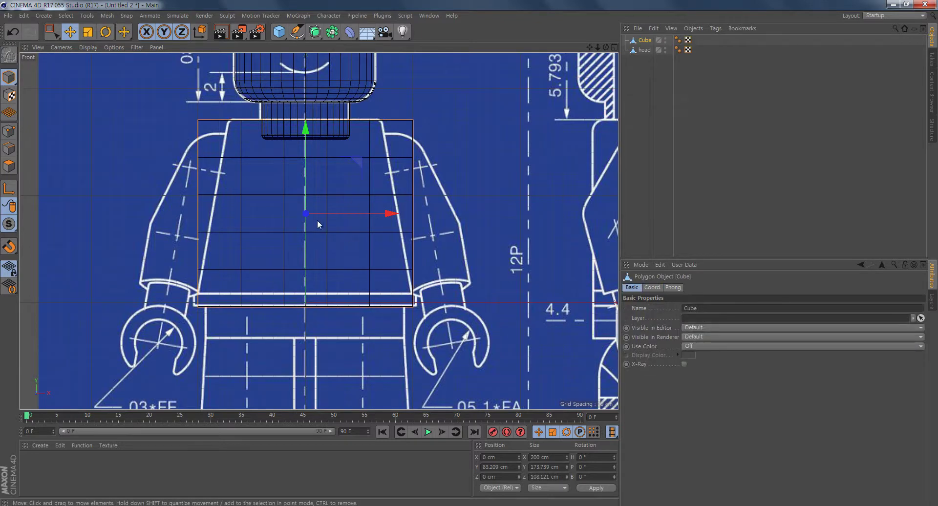
middle_click_drag(318, 231, 335, 261, "alt")
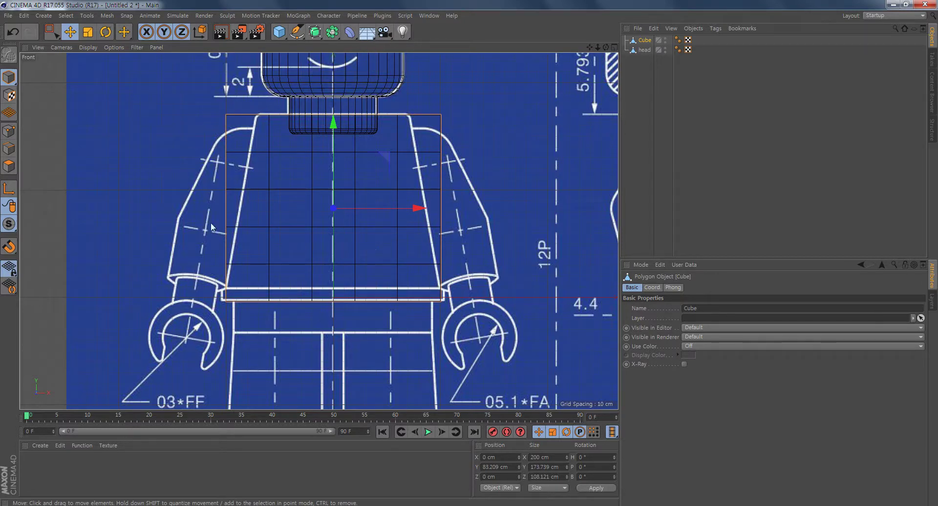
Step: In point mode, rectangle-select the torso's right-hand column of points in the Front view
left_click(9, 131)
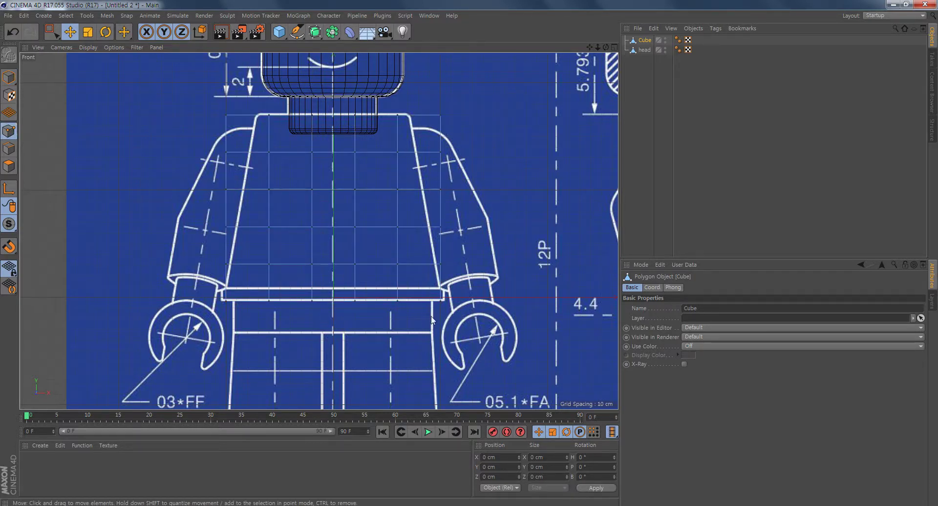
left_click(52, 34)
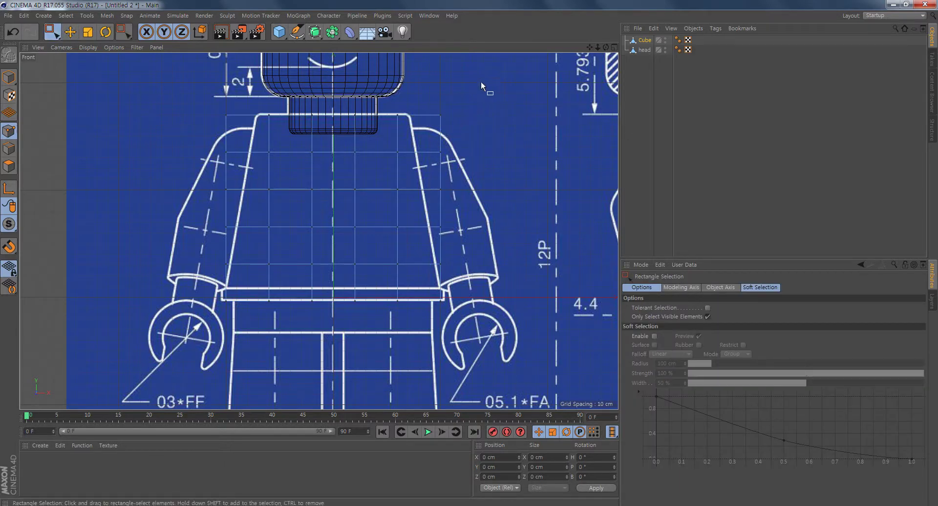
left_click_drag(490, 80, 426, 304)
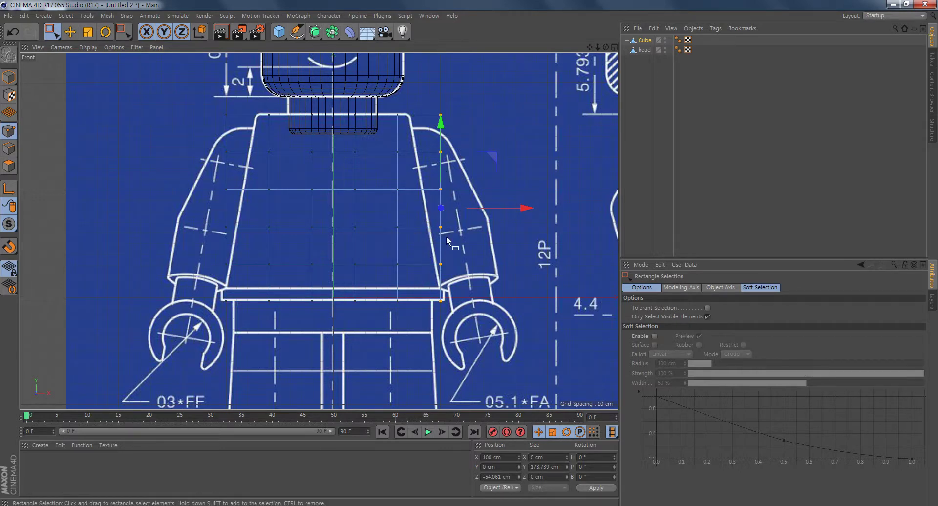
middle_click(404, 249)
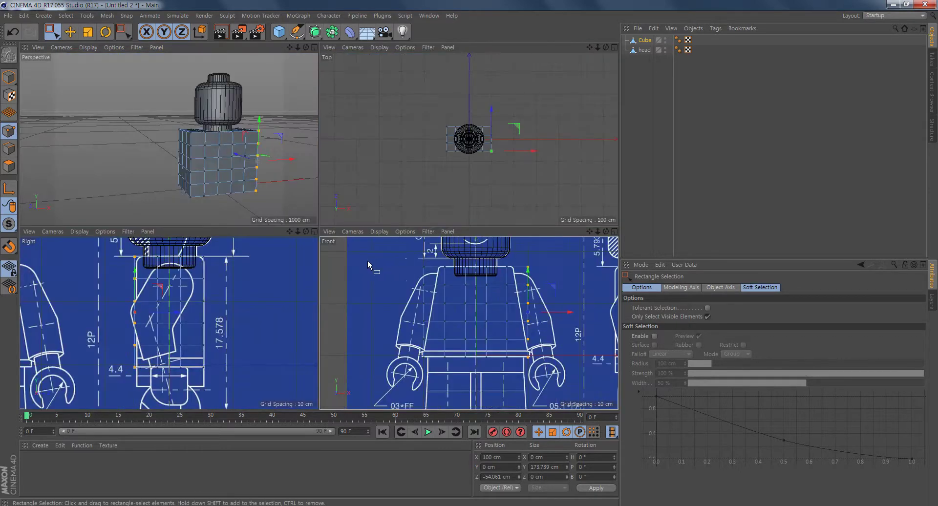
left_click_drag(257, 178, 225, 123, "alt")
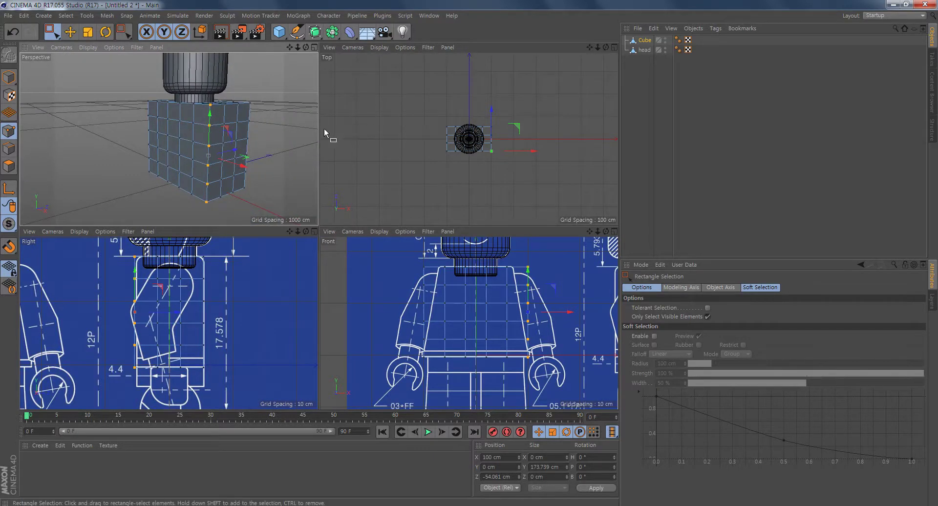
middle_click(484, 337)
left_click_drag(507, 77, 414, 330)
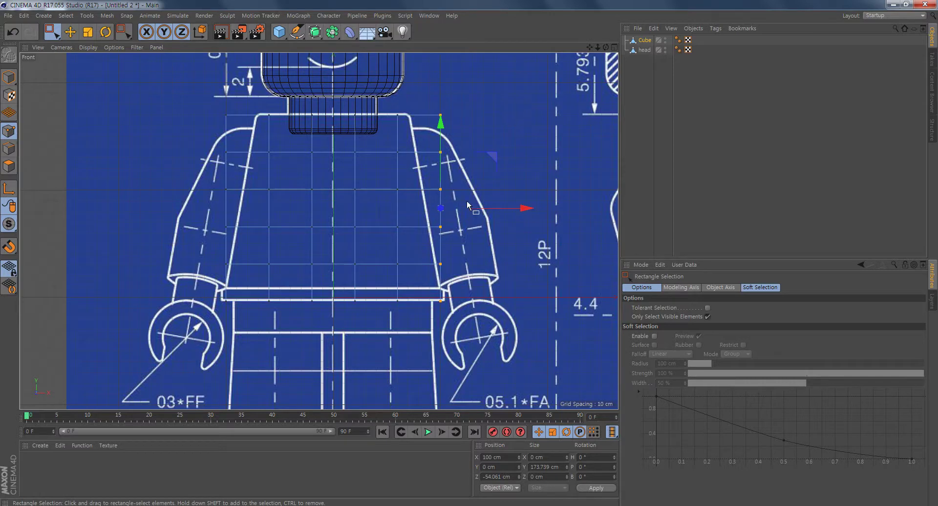
Step: Disable Only Select Visible Elements and reselect the right-hand column through the torso's full depth
left_click(707, 316)
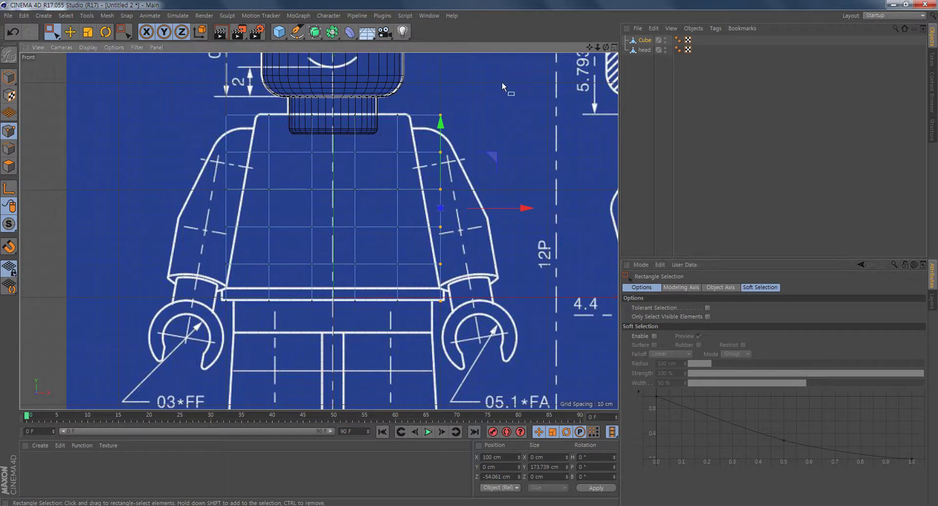
left_click_drag(504, 79, 429, 331)
middle_click(459, 325)
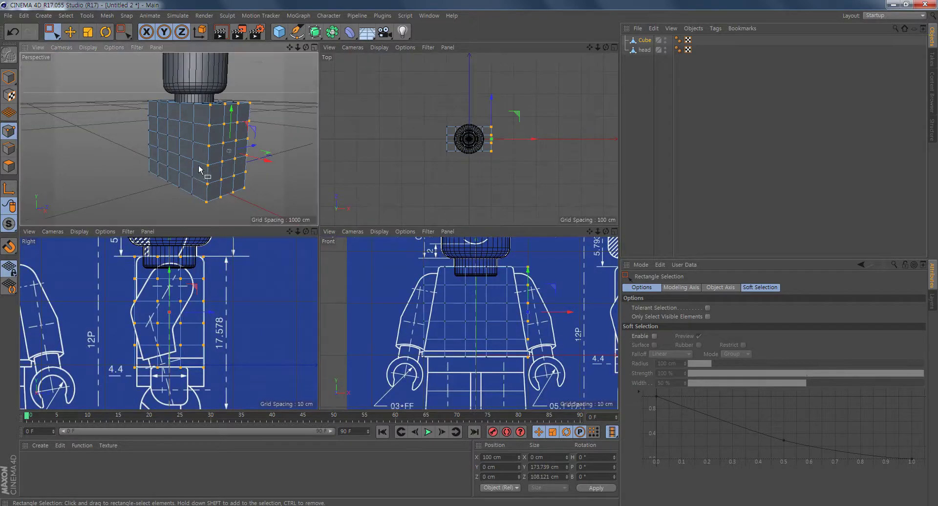
left_click_drag(198, 170, 189, 183, "alt")
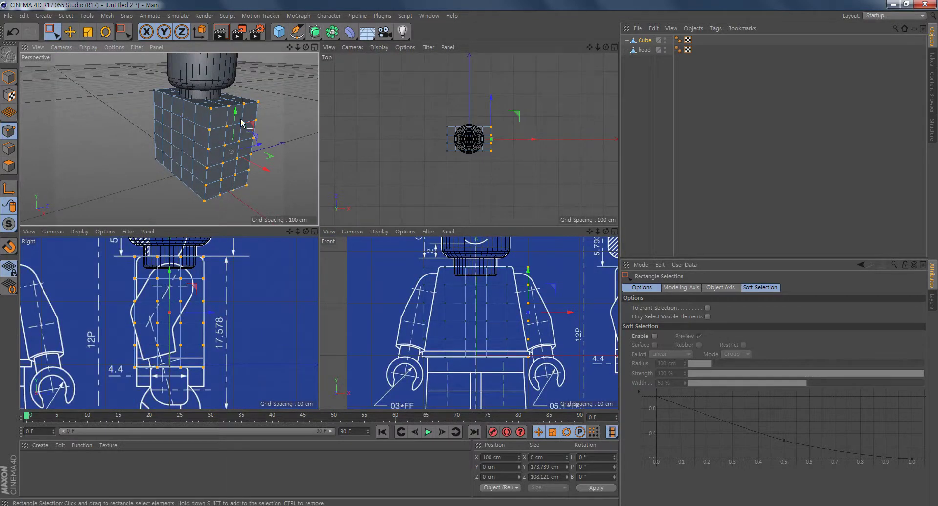
Step: Move the right-hand side's points outward along X to about 103.6 cm, matching the blueprint's waistband edge
mouse_move(572, 253)
left_mouse_down()
mouse_move(549, 324)
mouse_move(514, 378)
left_mouse_up()
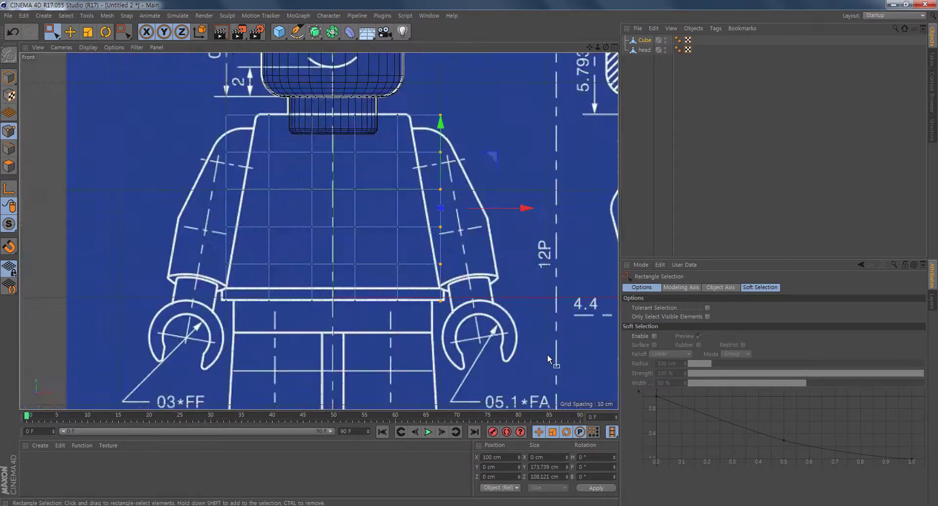
middle_click(551, 363)
left_click_drag(520, 209, 524, 211)
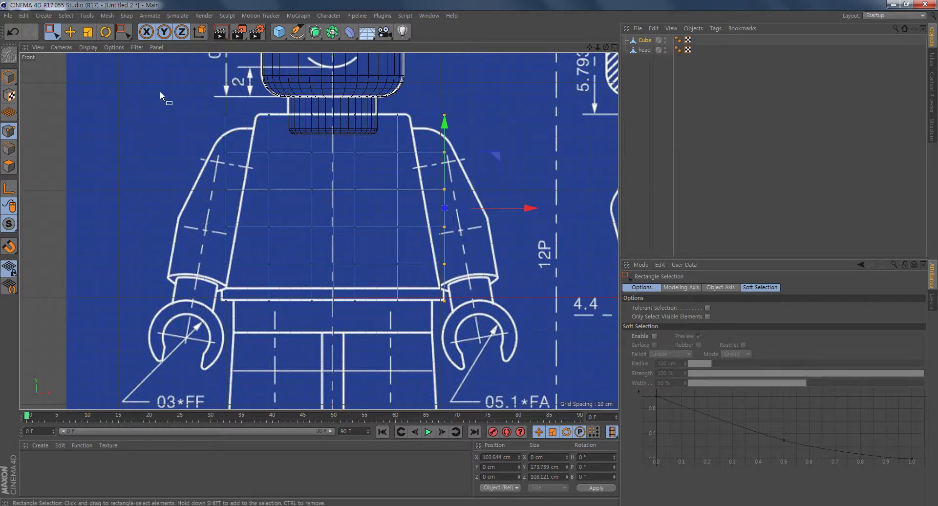
Step: Move the torso's left-hand column outward to about -103.6 cm in X, and raise its top row of points to about 87.8 cm in Y
left_click_drag(243, 351, 216, 109)
left_click_drag(311, 208, 308, 209)
left_click_drag(481, 104, 206, 136)
left_click_drag(325, 72, 327, 69)
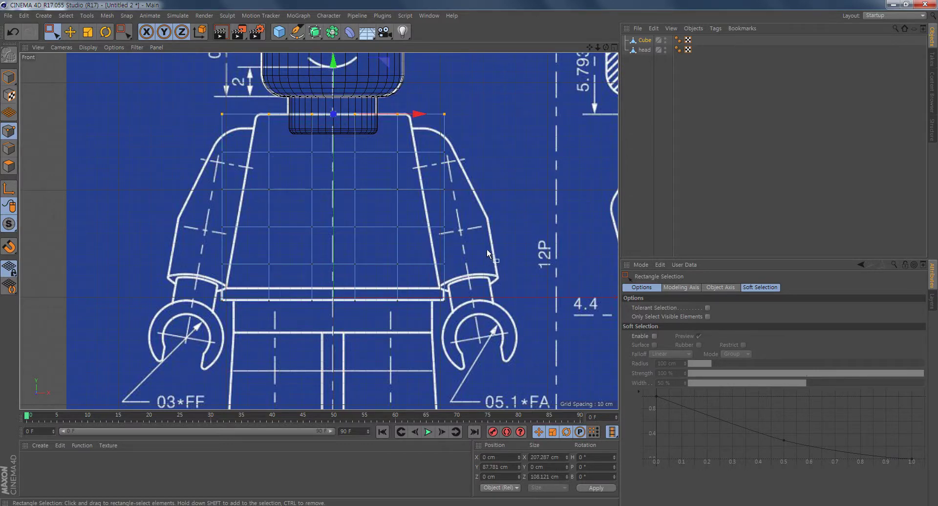
Step: Lower the second row of points from the torso's base to the waistband's upper line, at about -74.4 cm in Y
left_click_drag(493, 315, 158, 301)
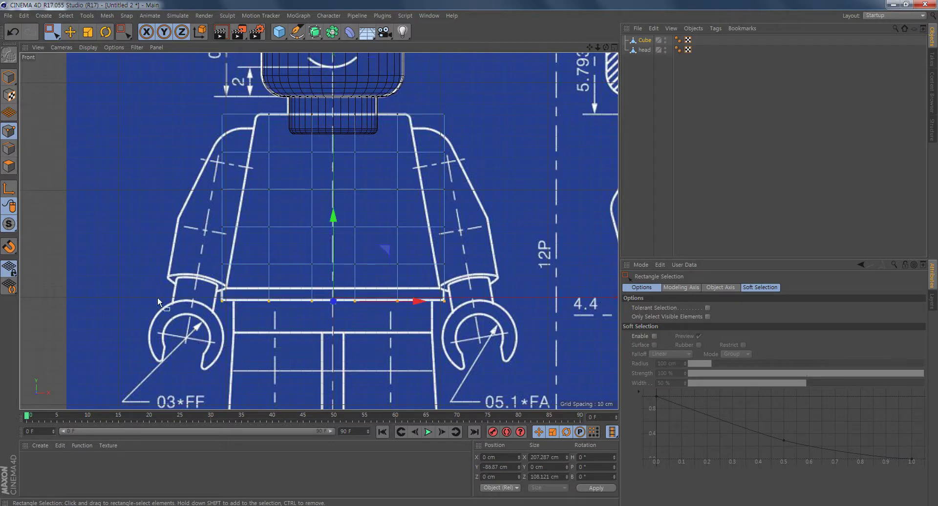
left_click_drag(491, 246, 175, 273)
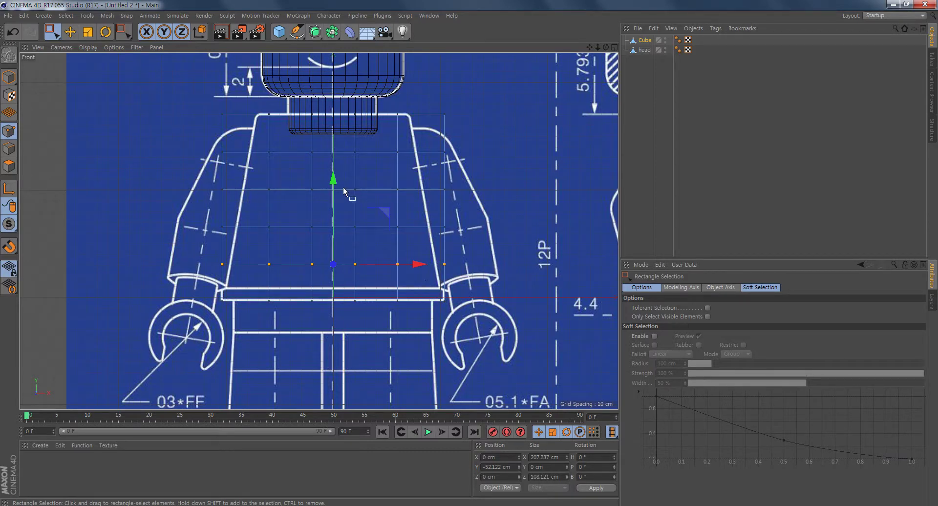
left_click_drag(332, 180, 329, 207)
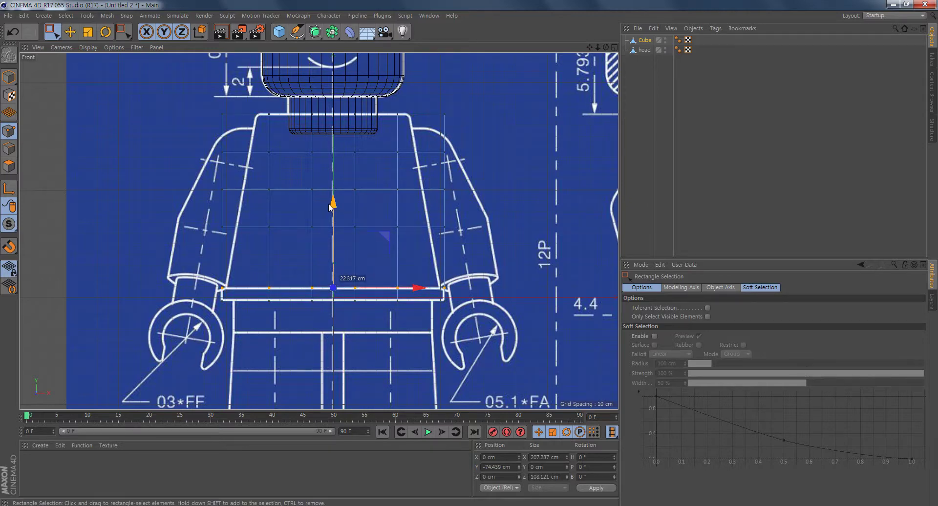
Step: Lower the torso's remaining inner point rows to space them evenly, placing the upper two at about 3.3 cm and 43.5 cm in Y
left_click_drag(457, 212, 215, 246)
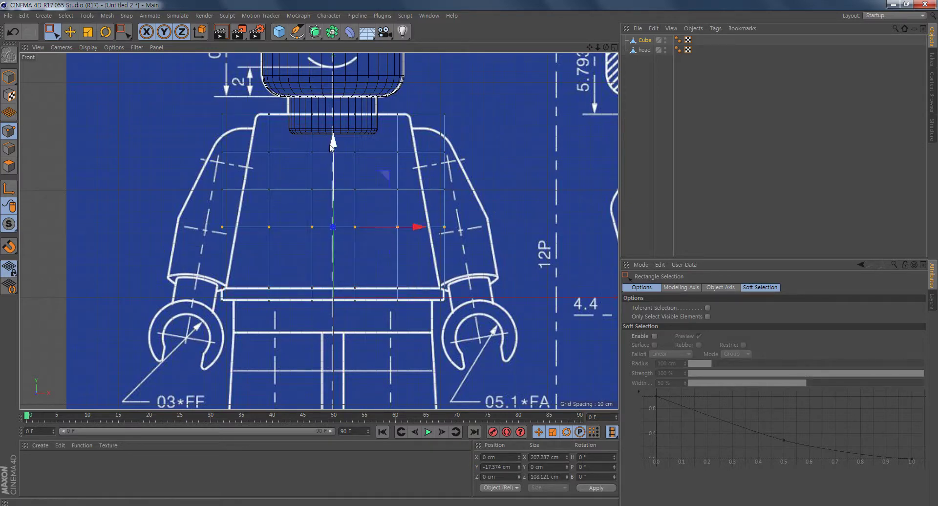
left_click_drag(333, 143, 334, 121)
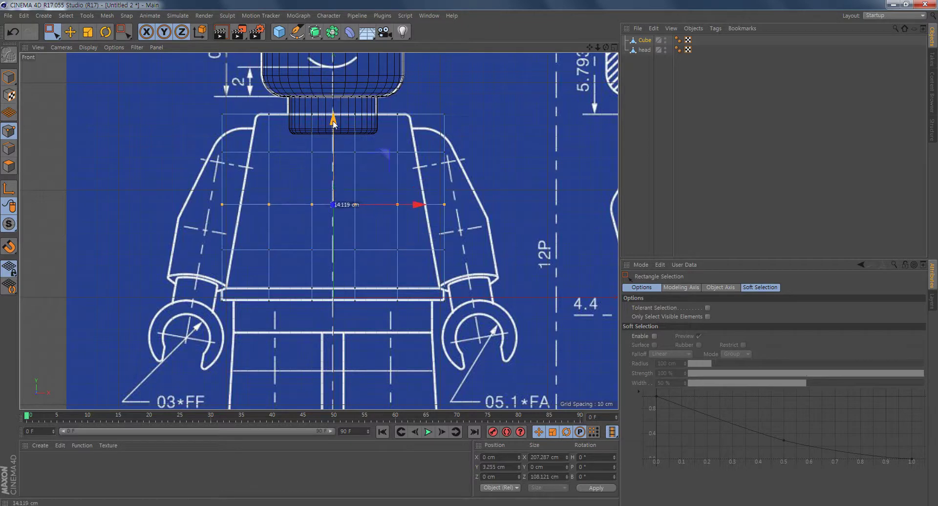
left_click_drag(497, 142, 191, 181)
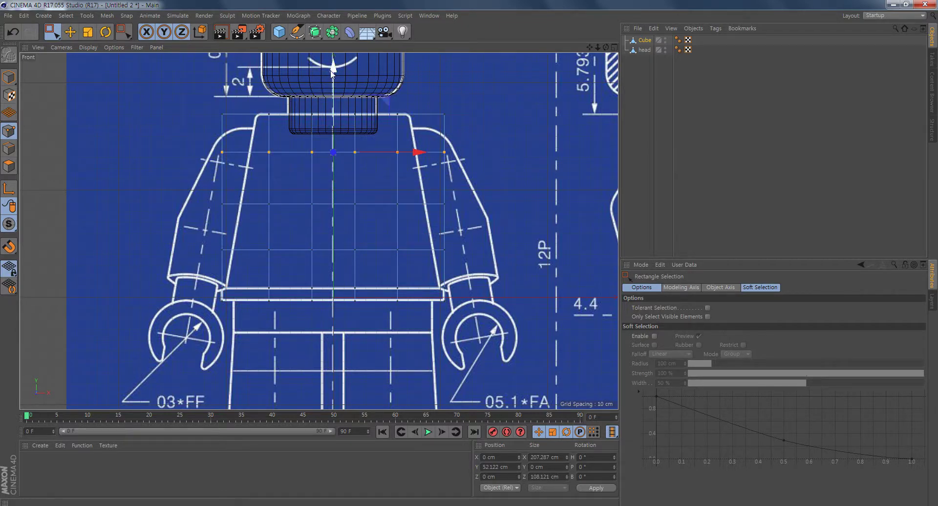
left_click_drag(334, 71, 334, 80)
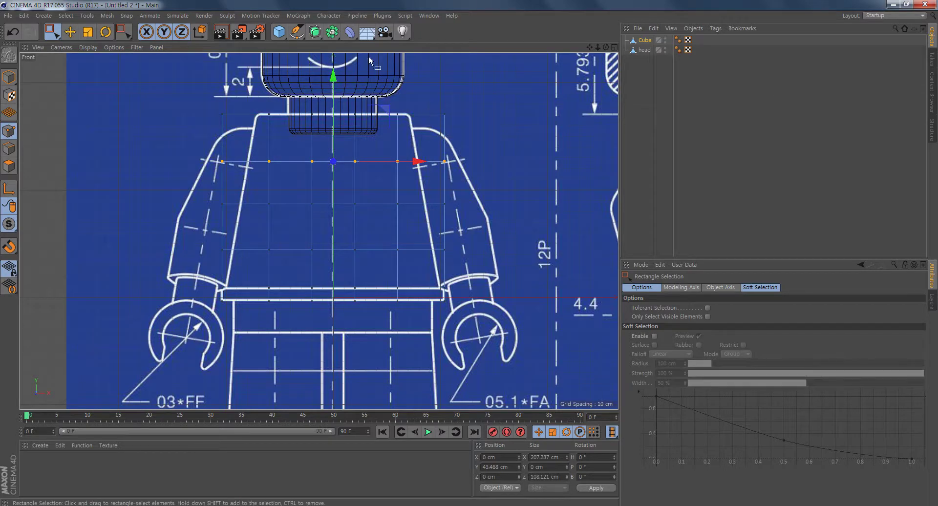
Step: Return to model mode, add an FFD deformer as a child of the torso cube, and fit it to its parent
left_click(9, 77)
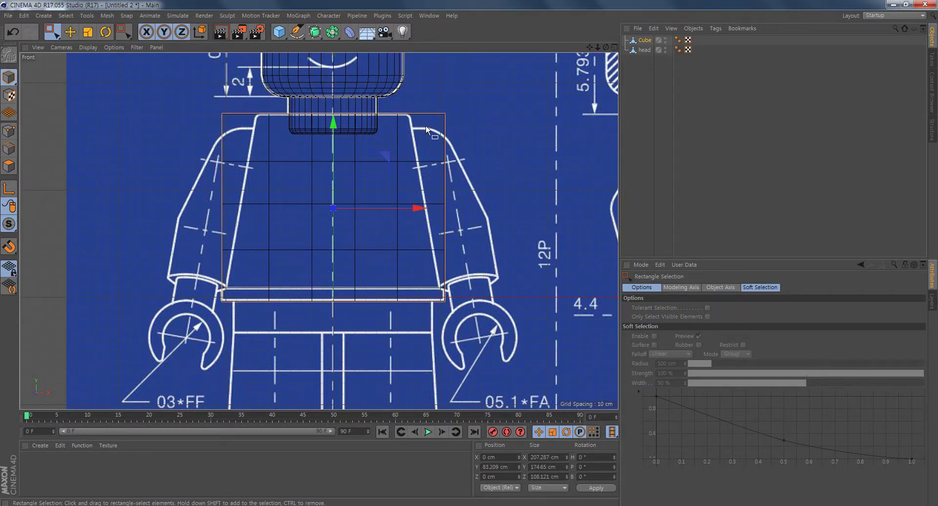
left_click(349, 33)
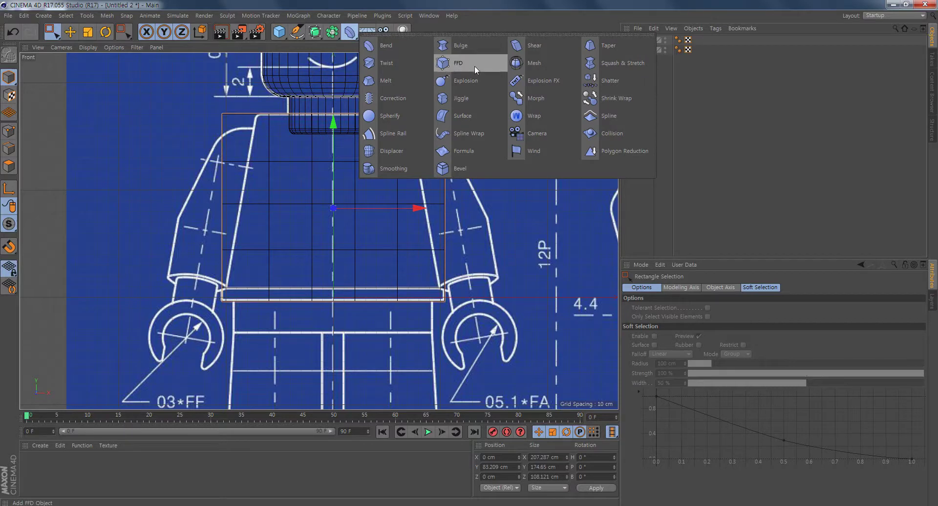
left_click(449, 64)
left_click_drag(642, 40, 646, 56)
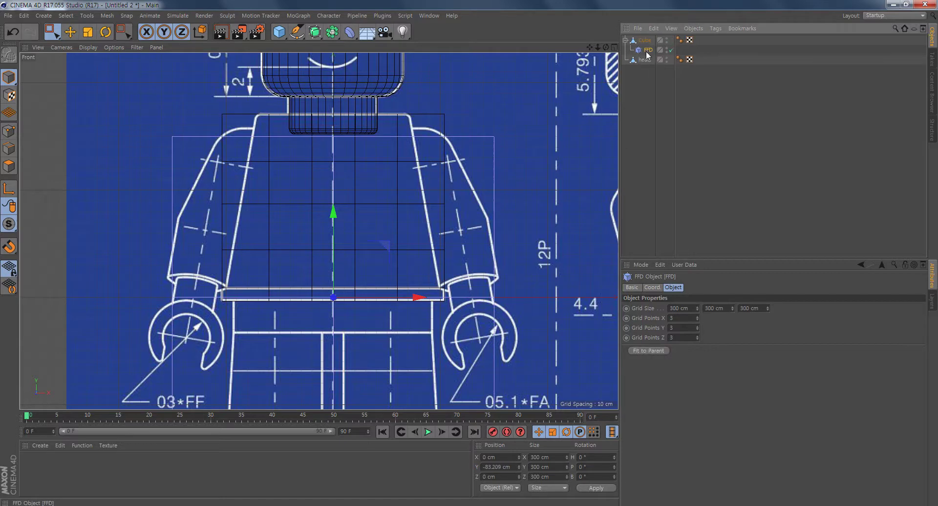
left_click(649, 351)
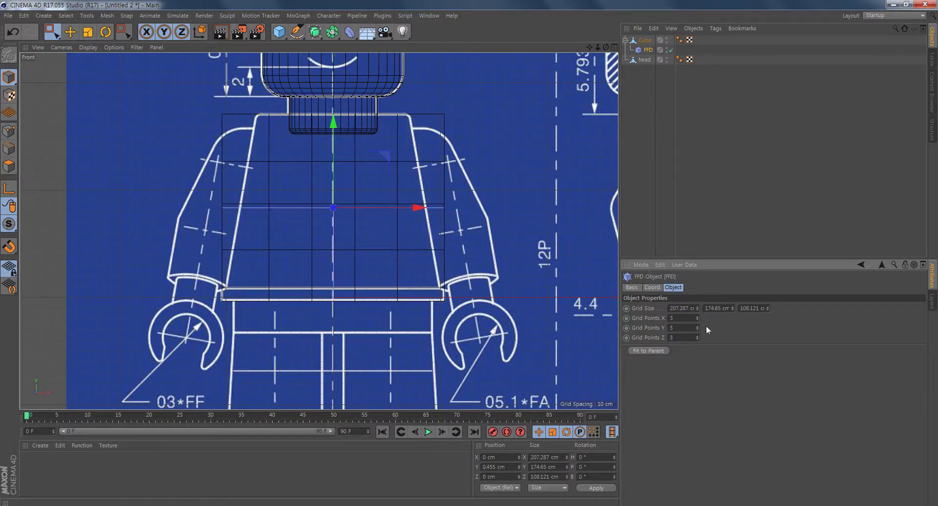
Step: Set the FFD deformer's grid points to 2 in X, Y and Z
middle_click(417, 299)
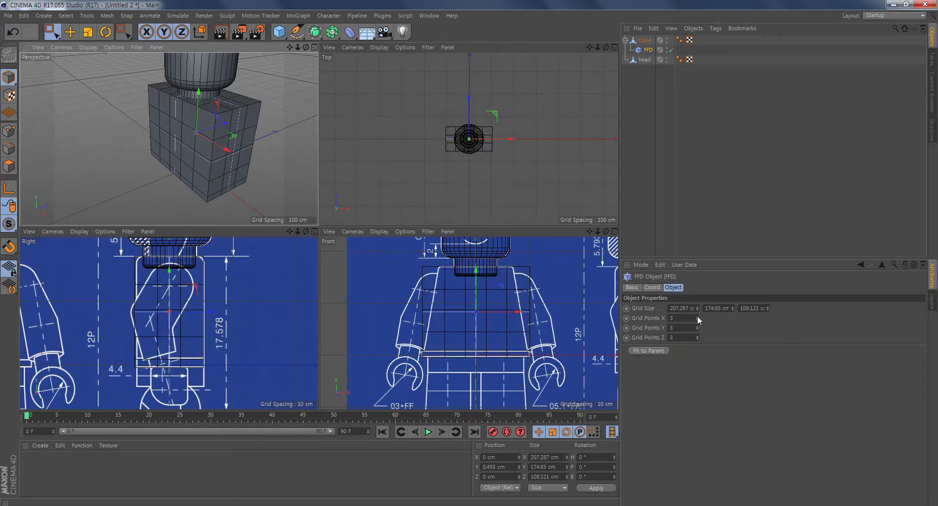
left_click_drag(697, 316, 697, 327)
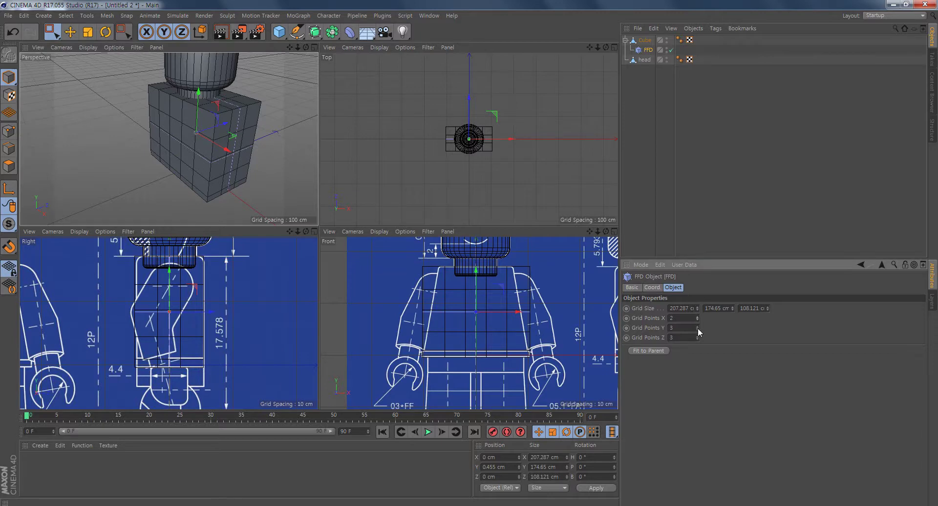
left_click(697, 329)
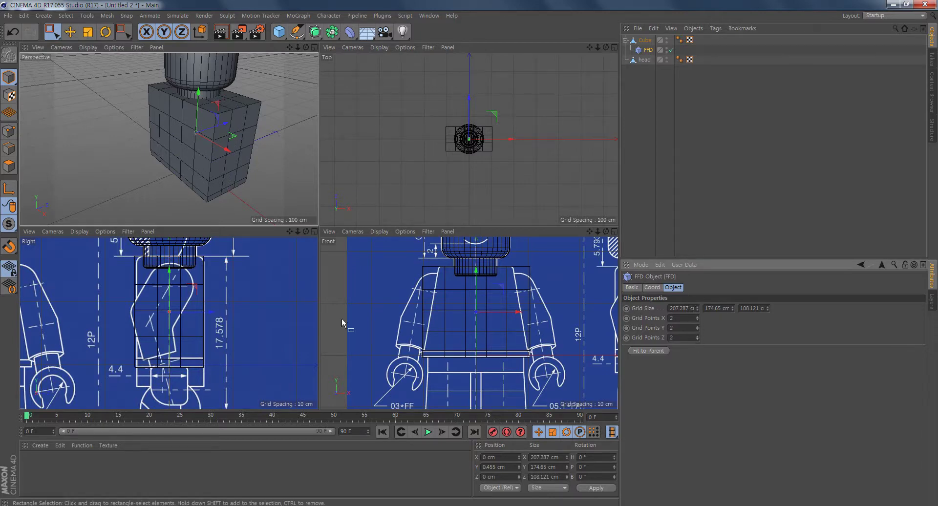
Step: Raise the FFD cage along Y to about 14.6 cm in the Front view, leaving its upper edge above the torso
middle_click(480, 355)
scroll(370, 296, "up", 2)
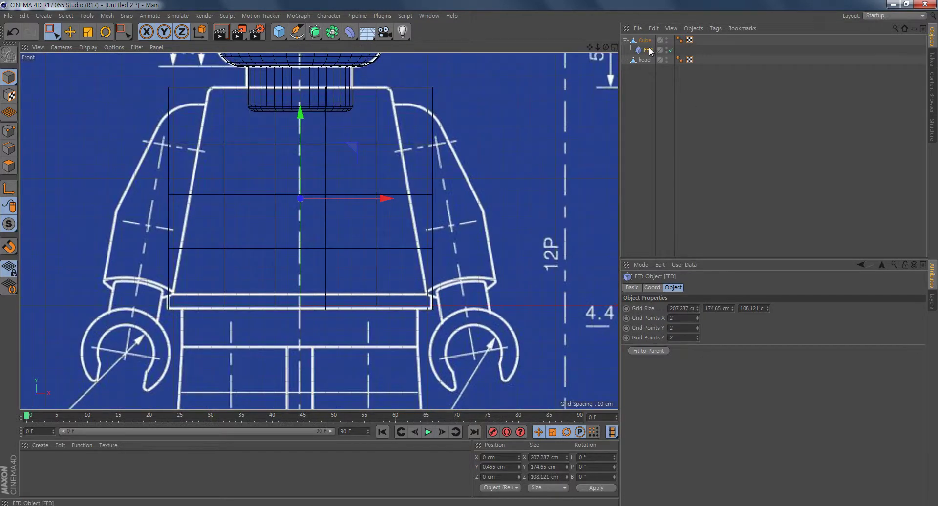
left_click(70, 33)
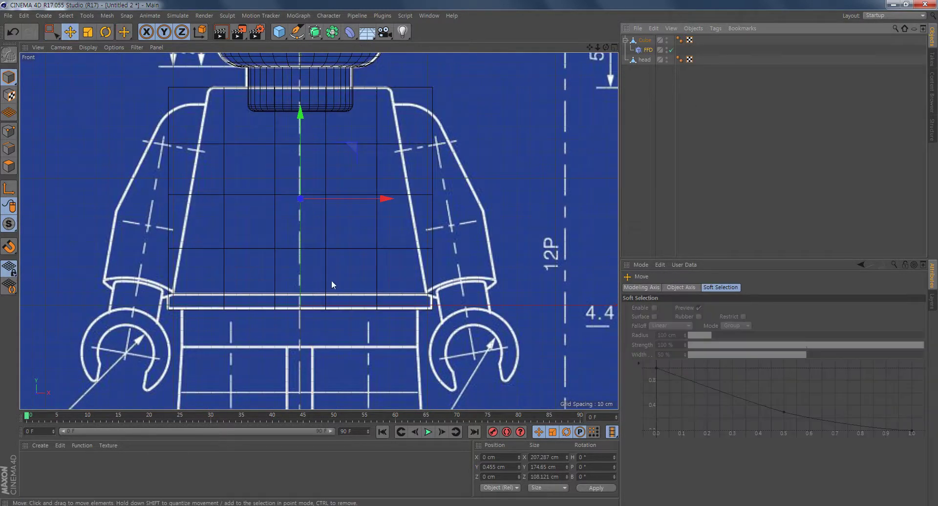
middle_click_drag(354, 304, 363, 309, "alt")
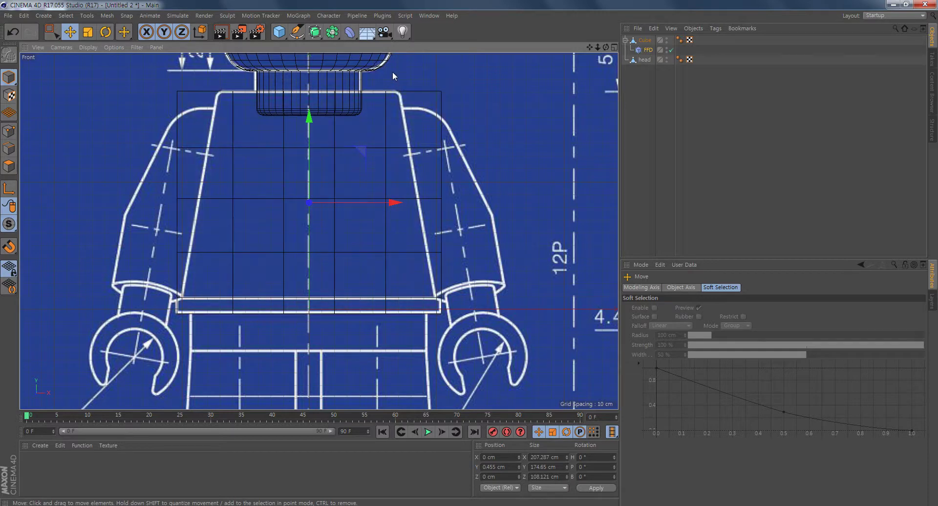
mouse_move(311, 121)
left_mouse_down()
mouse_move(309, 78)
mouse_move(308, 103)
left_mouse_up()
middle_click_drag(414, 137, 457, 106)
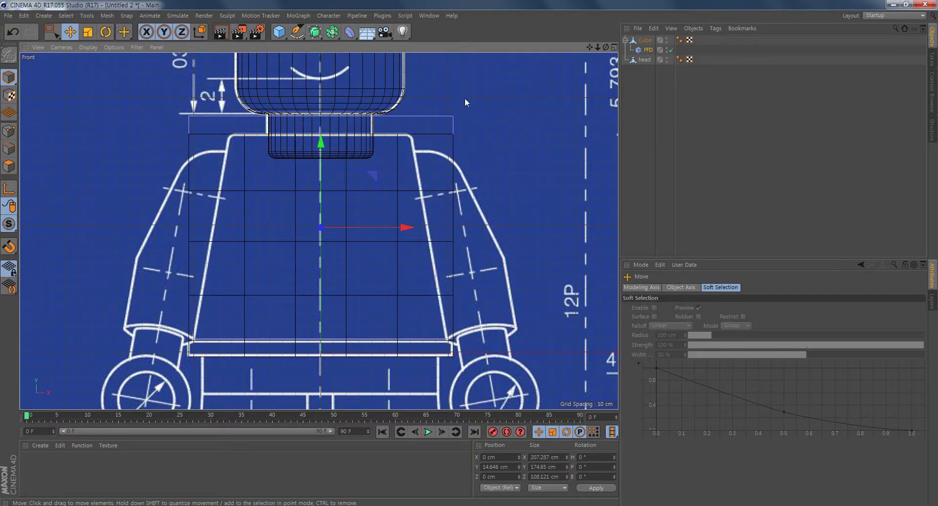
Step: In point mode, move the FFD cage's upper right-hand points inward to about 67 cm in X, matching the blueprint's sloped torso side
left_click(4, 135)
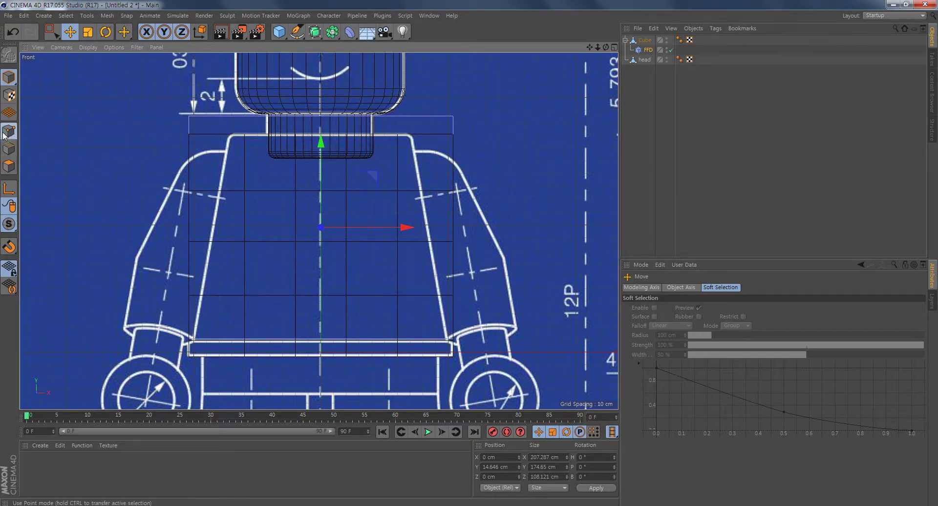
left_click(52, 32)
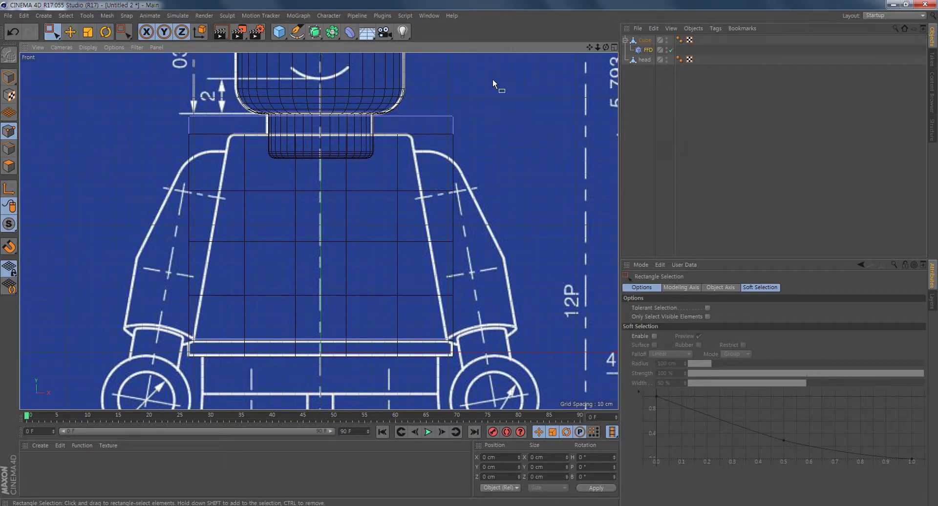
left_click_drag(492, 80, 429, 145)
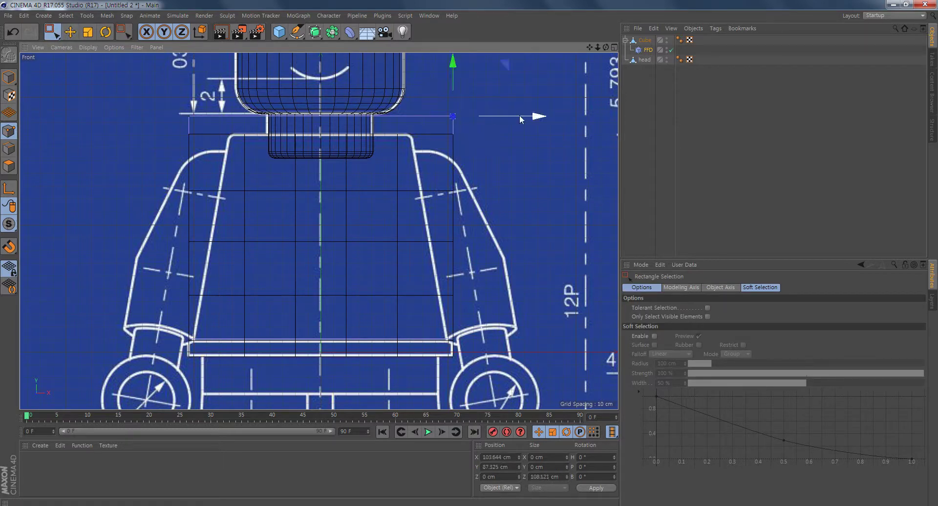
left_click_drag(413, 76, 434, 80)
middle_click(426, 135)
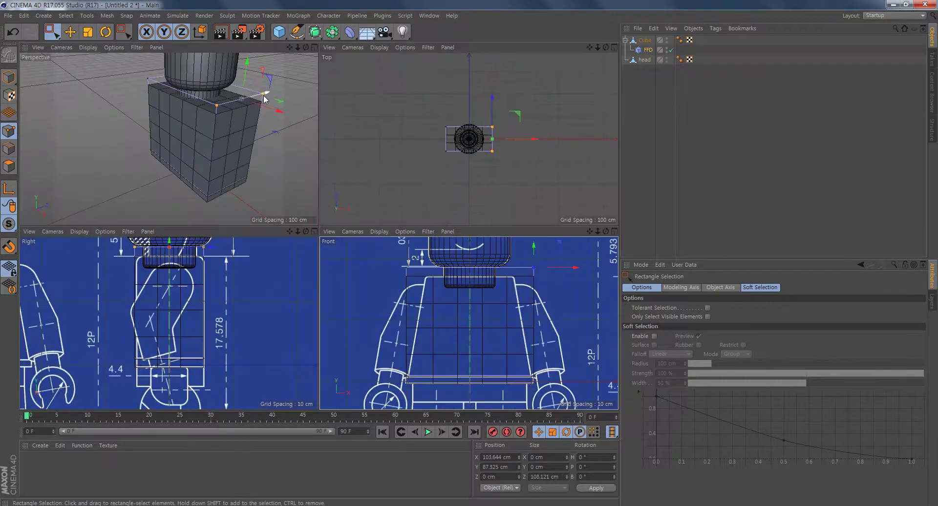
middle_click(515, 282)
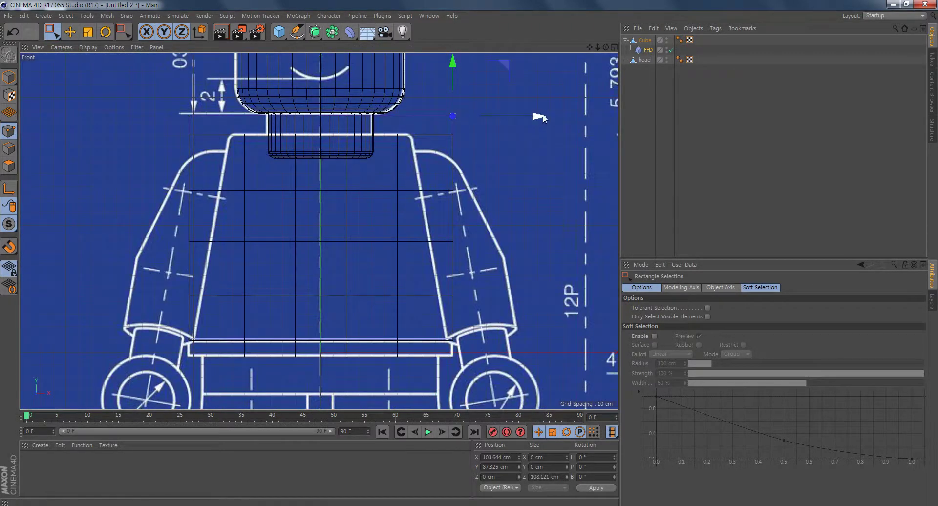
left_click_drag(540, 119, 496, 125)
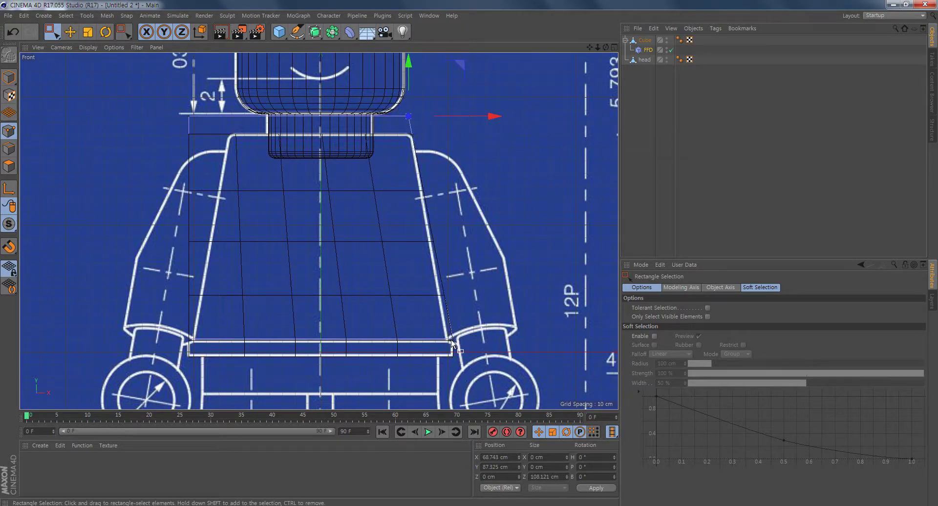
left_click_drag(494, 115, 490, 117)
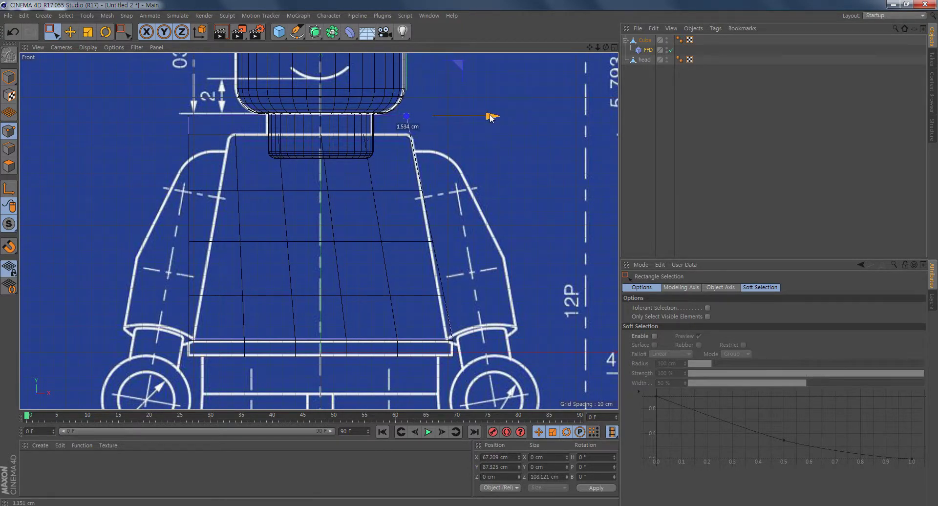
Step: Move the FFD cage's upper left-hand points inward to about -68.4 cm in X, matching the opposite sloped side
left_click_drag(160, 89, 224, 163)
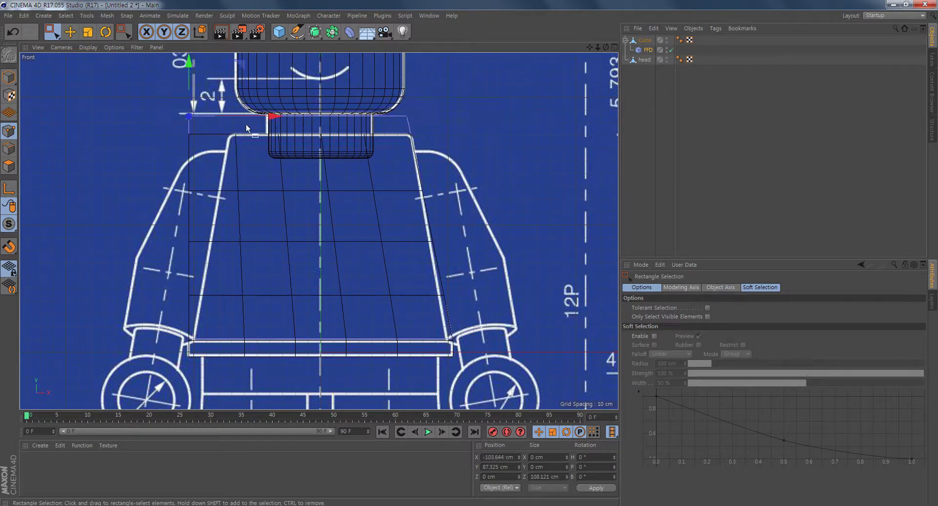
left_click_drag(272, 119, 314, 130)
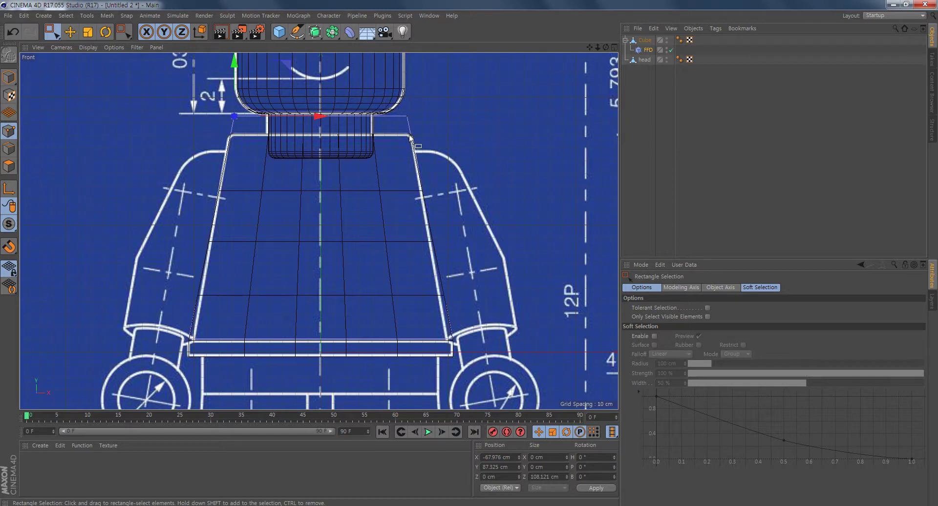
left_click_drag(320, 117, 319, 119)
middle_click_drag(352, 291, 352, 259, "alt")
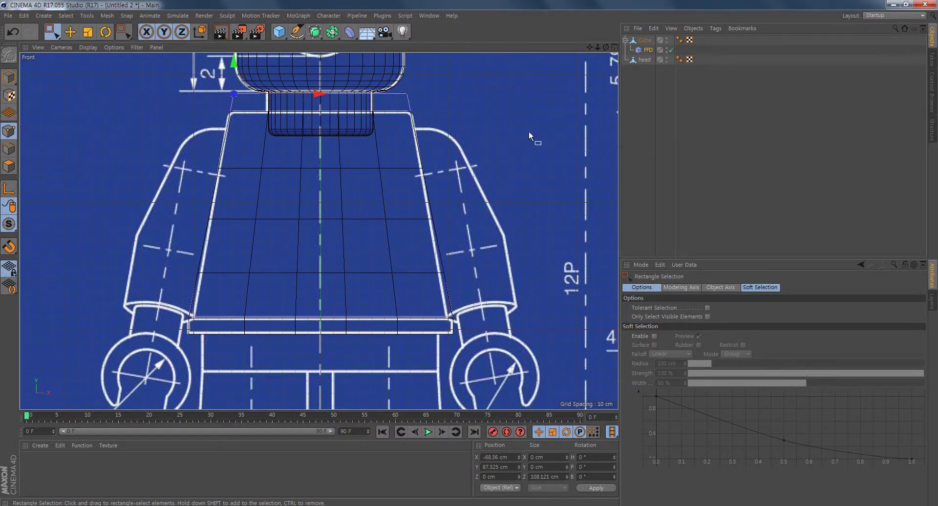
Step: Add a Bevel deformer as a child of the torso cube, above the FFD, and show the torso in the Perspective view
left_click(644, 40)
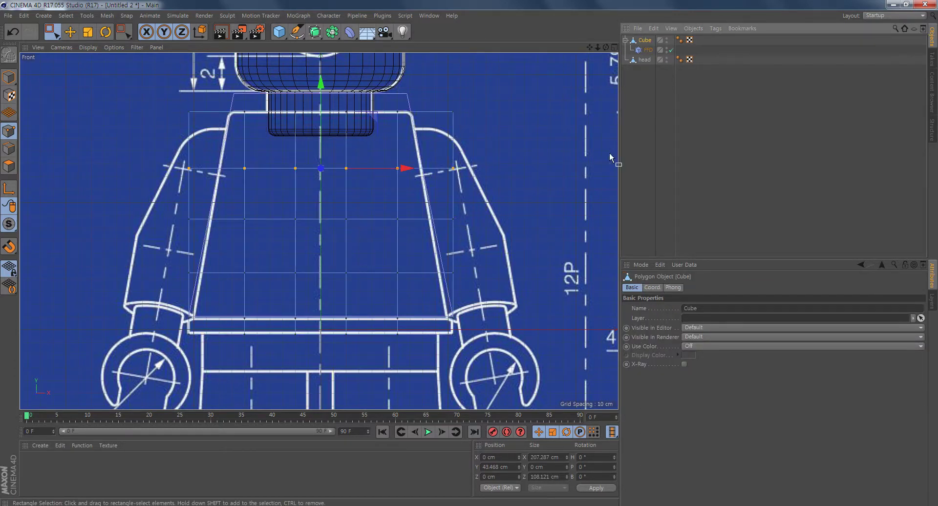
left_click(647, 50)
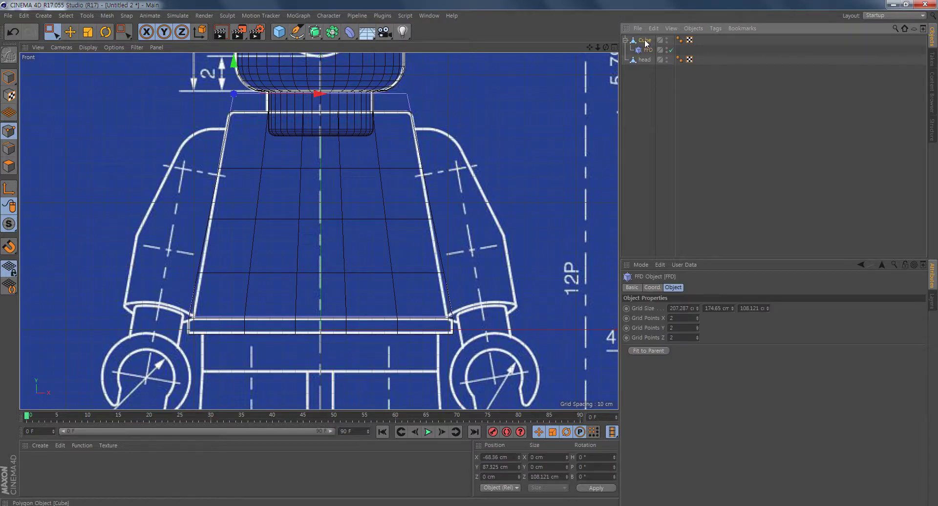
left_click(645, 41)
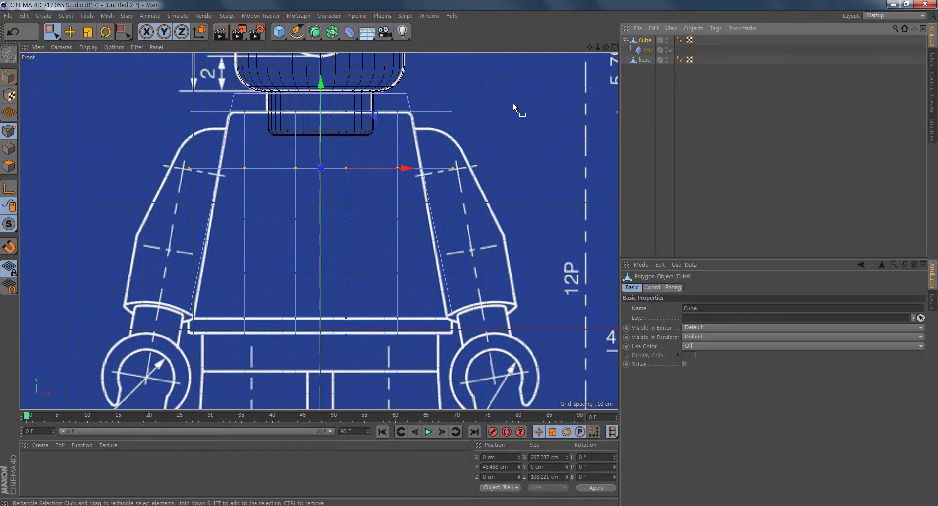
left_click(350, 32)
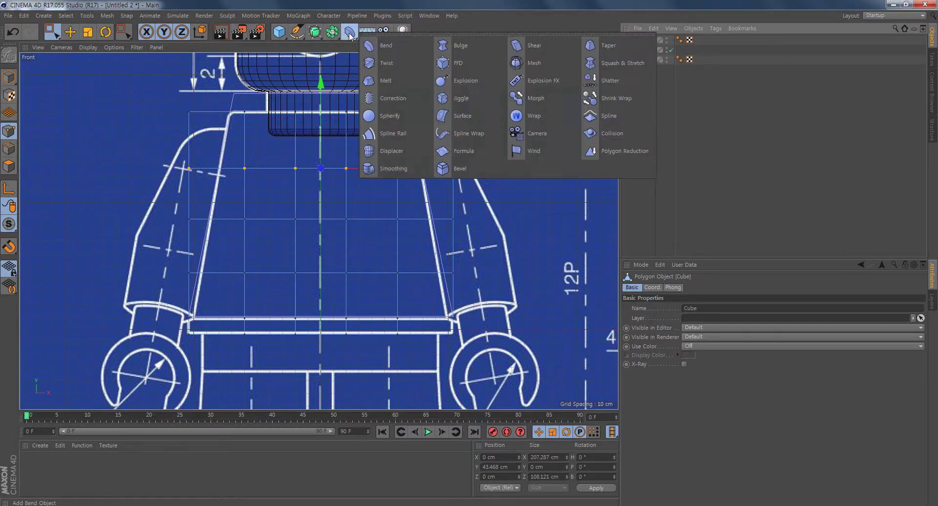
left_click(459, 168)
left_click_drag(645, 41, 649, 55)
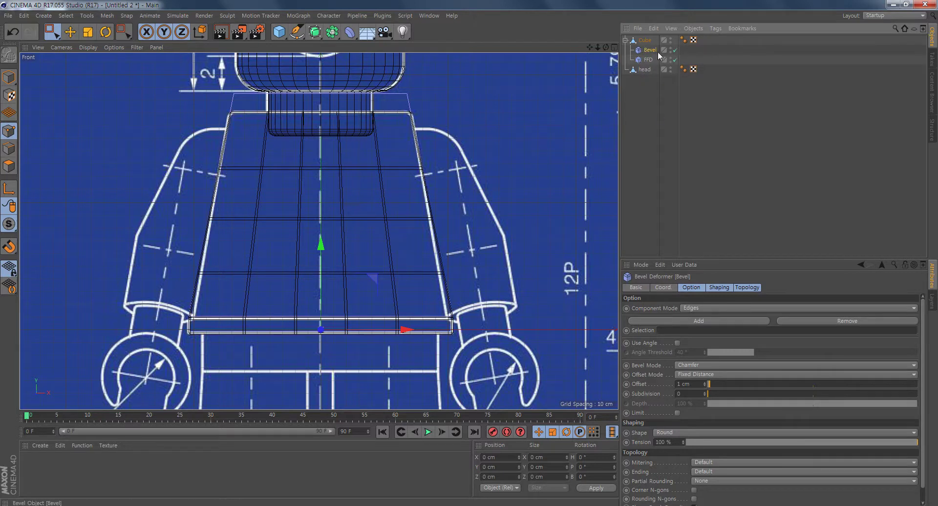
middle_click(395, 259)
scroll(194, 167, "up", 2)
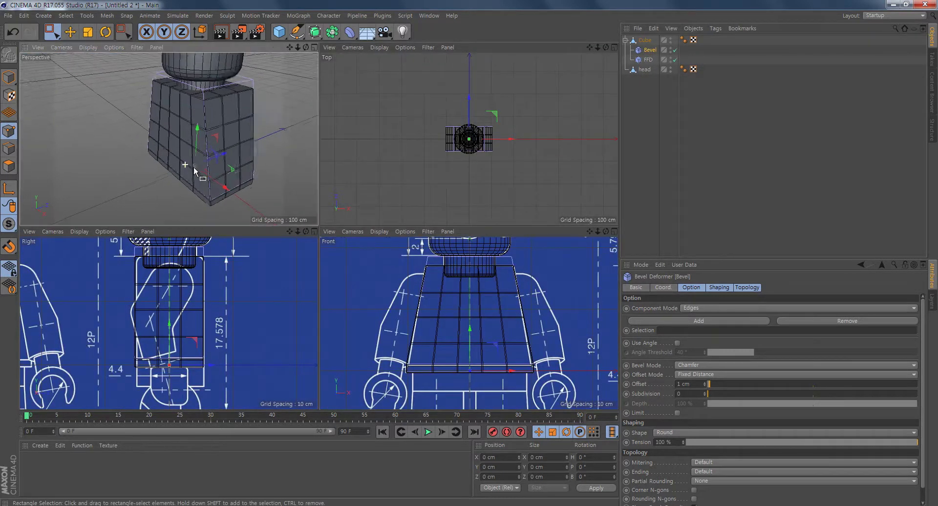
Step: Enable the angle restriction on the torso's Bevel deformer and inspect the bevelled torso from several angles
left_click_drag(198, 170, 273, 139, "alt")
scroll(55, 189, "up", 2)
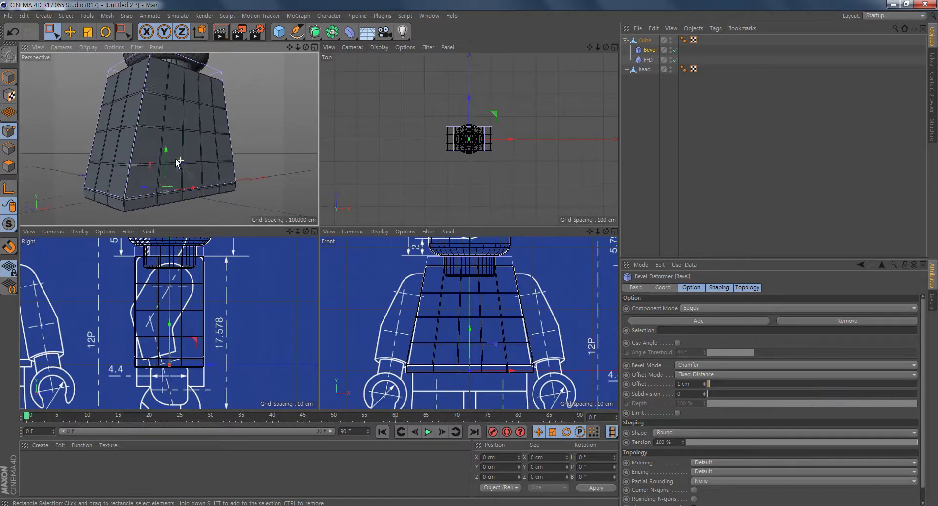
left_click_drag(180, 161, 178, 100, "alt")
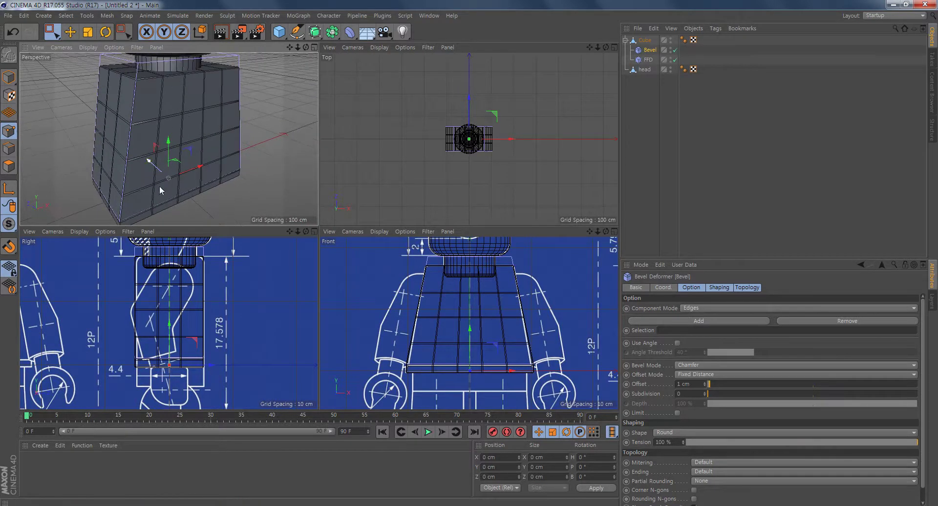
left_click_drag(195, 129, 214, 141, "alt")
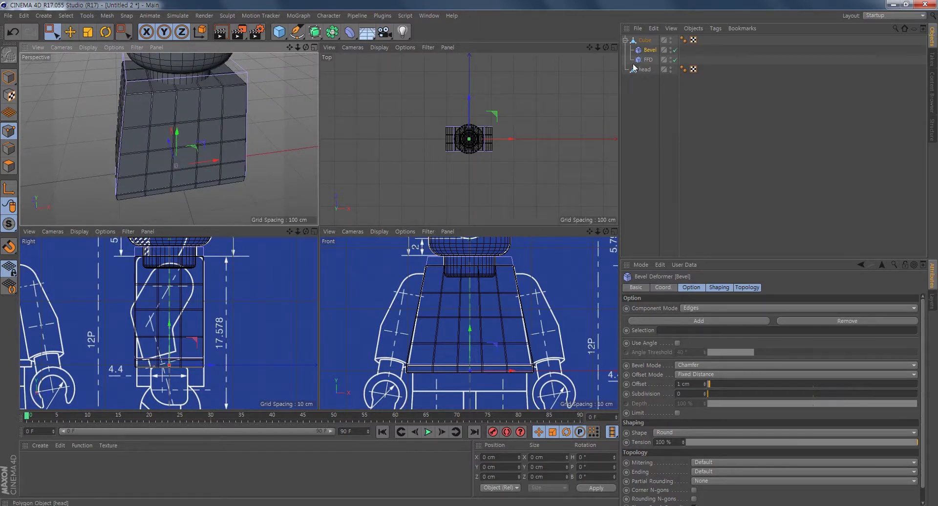
left_click(677, 343)
left_click_drag(168, 190, 185, 174, "alt")
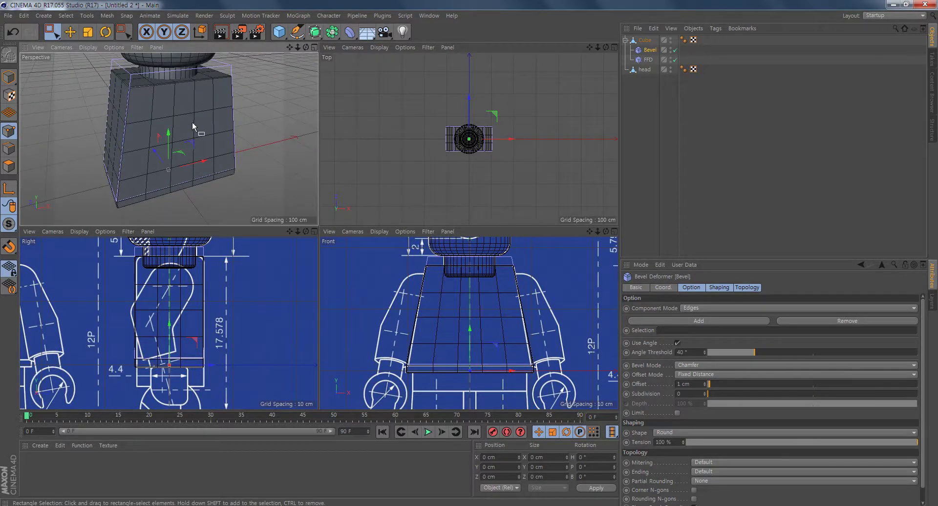
left_click_drag(204, 163, 230, 112, "alt")
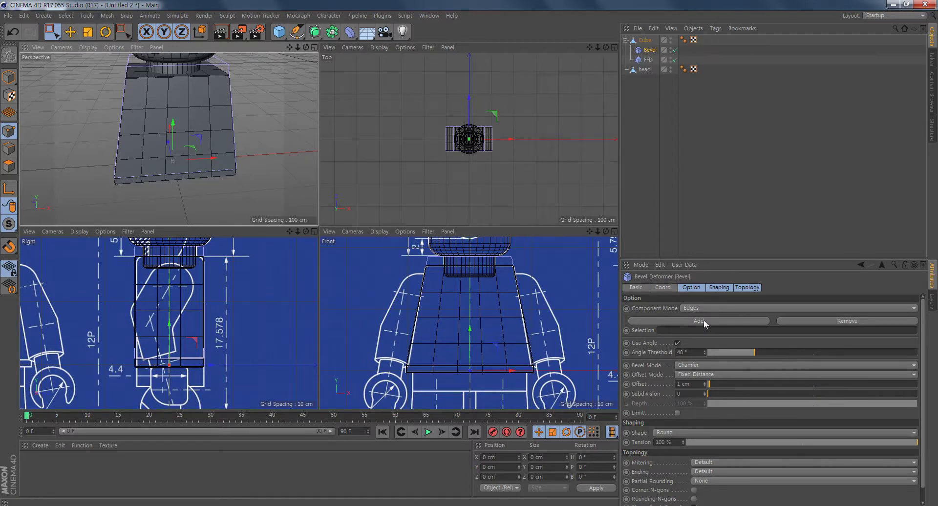
left_click_drag(154, 157, 294, 91, "alt")
Step: Merge the torso cube with its Bevel and FFD deformers using Connect Objects + Delete, and rename the resulting object body
left_click(644, 40)
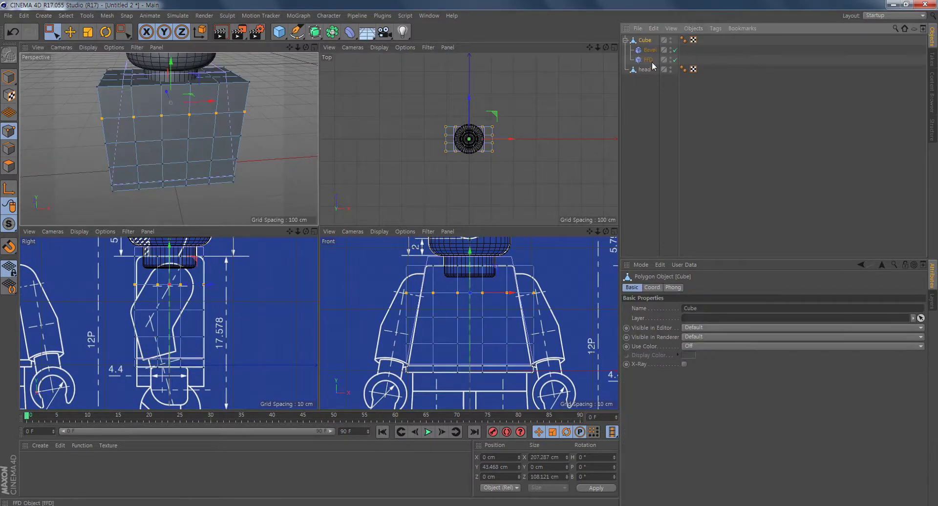
left_click(647, 59, "shift")
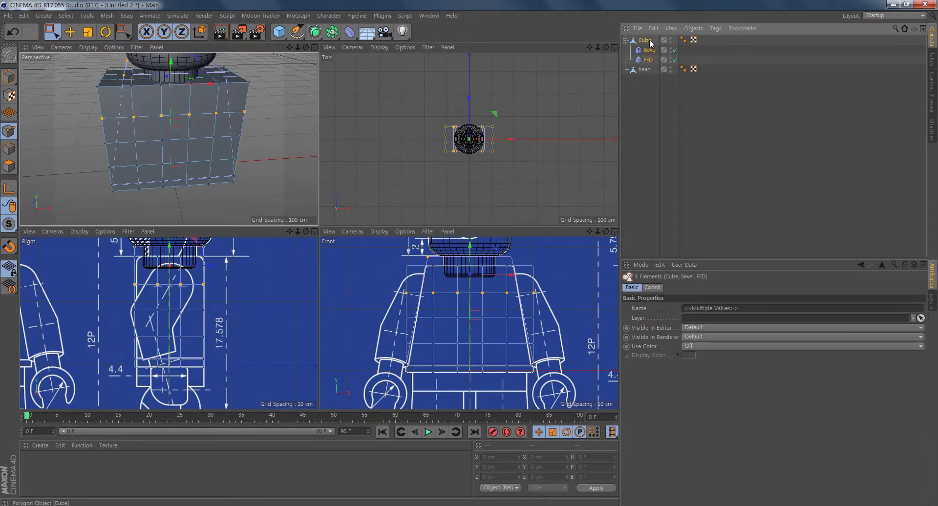
right_click(649, 45)
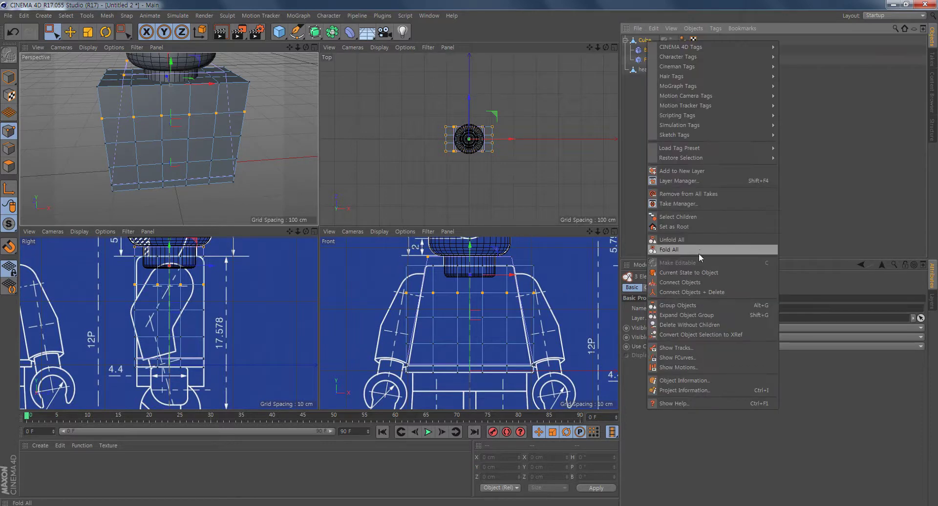
left_click(686, 292)
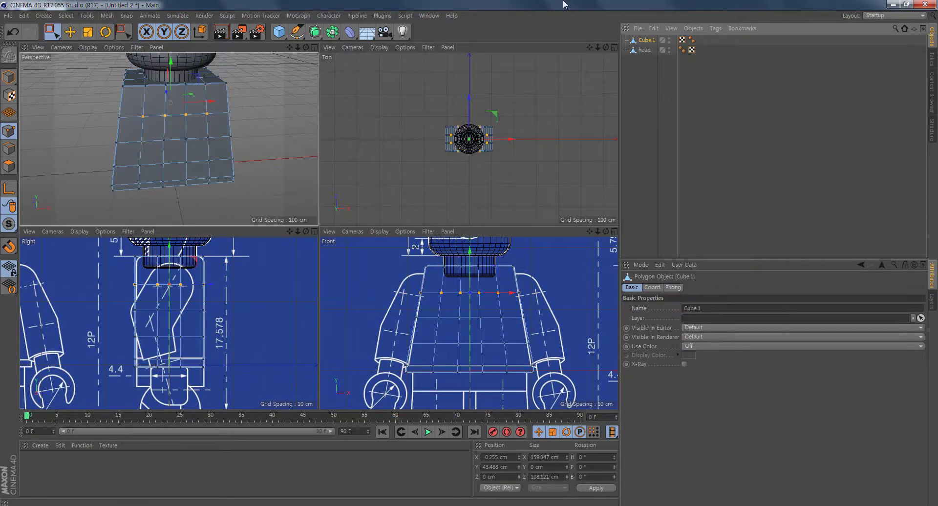
double_click(645, 41)
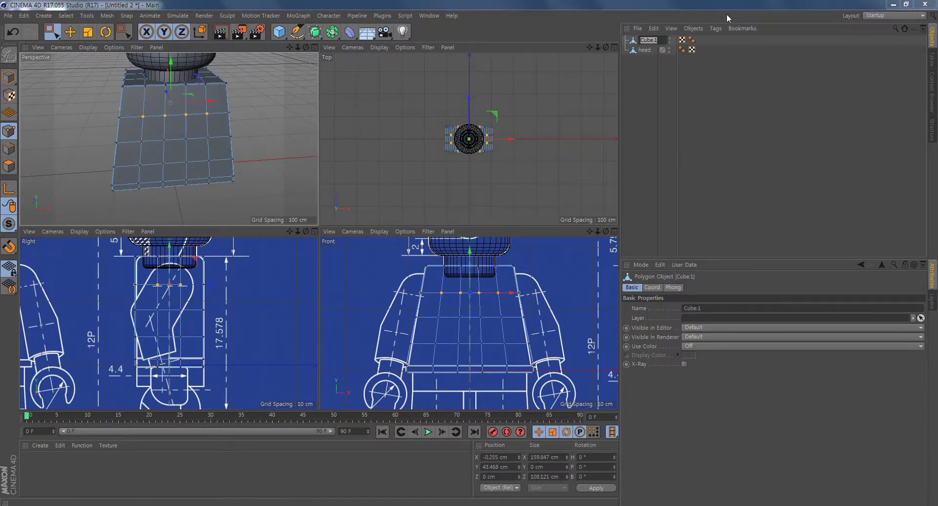
type("body")
key("Return")
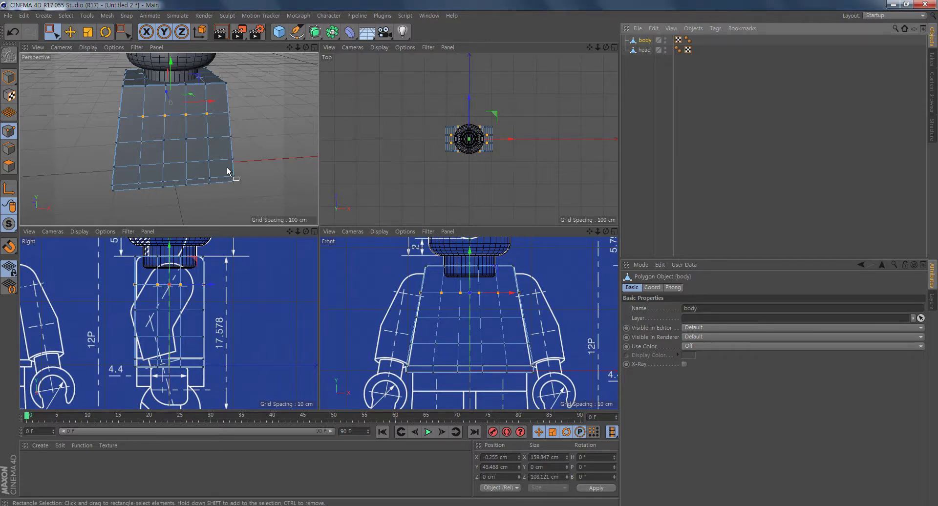
Step: Switch from point mode to model mode and add a cube primitive for the hip block below the torso
middle_click_drag(233, 174, 241, 177)
middle_click_drag(517, 356, 502, 279)
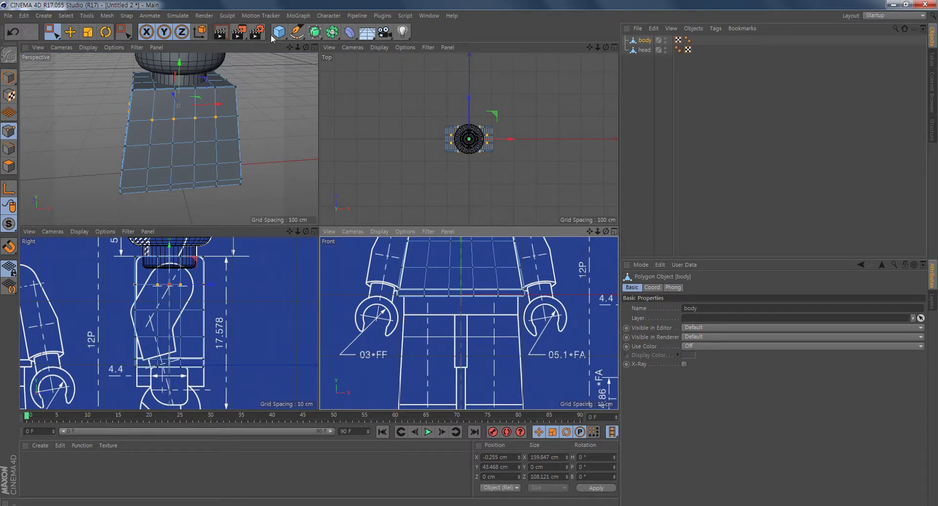
left_click(9, 77)
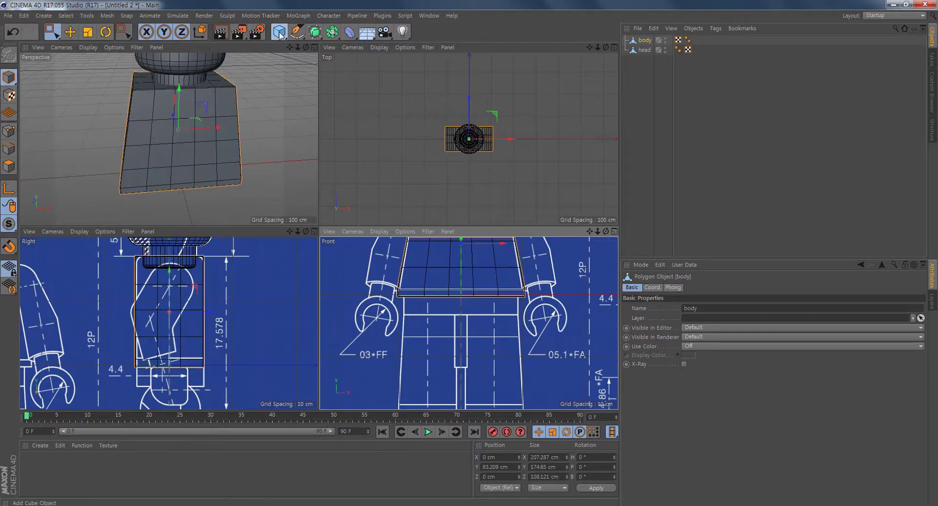
left_click(279, 32)
scroll(507, 313, "up", 3)
middle_click(521, 323)
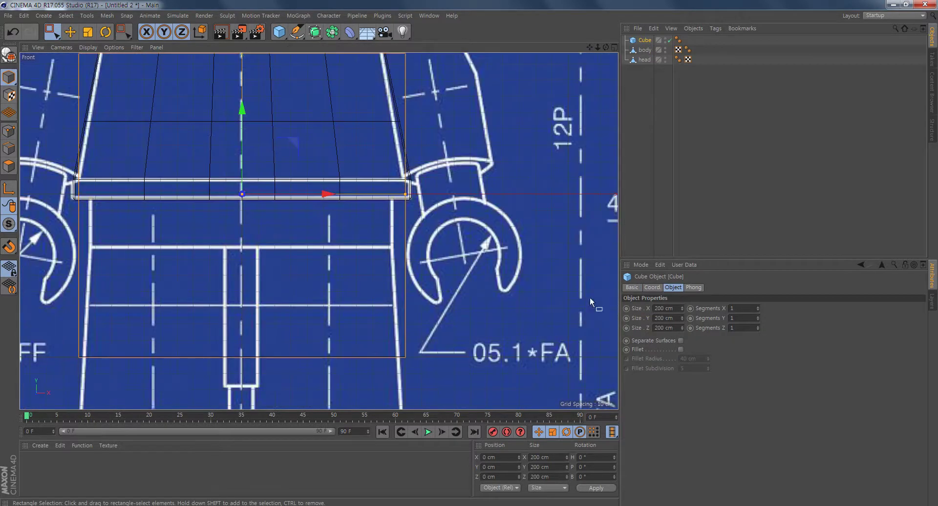
Step: In the Front view, resize the hip cube to about 186.7 cm in X and 29.4 cm in Y and move it to about -18.6 cm in Y
scroll(483, 245, "up", 5)
left_click_drag(488, 238, 475, 238)
left_click_drag(323, 74, 319, 183)
left_click_drag(323, 244, 320, 251)
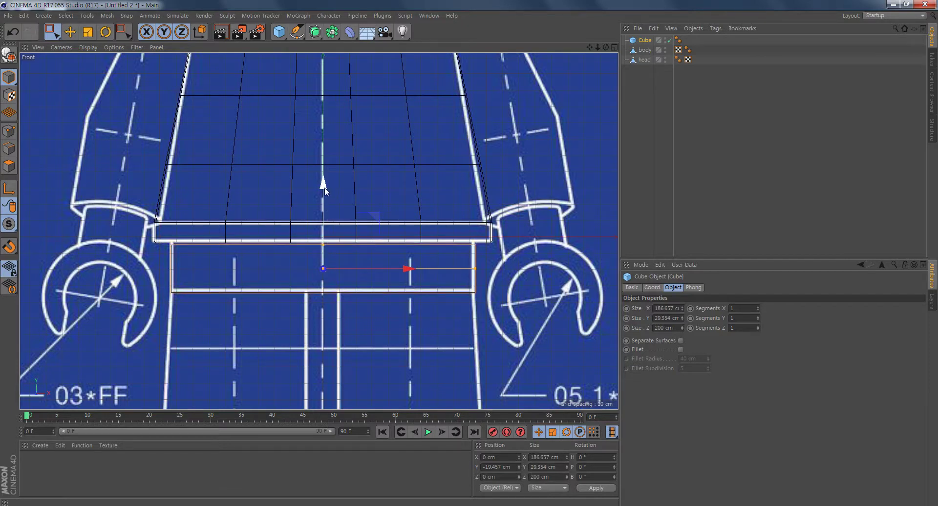
left_click_drag(323, 183, 324, 184)
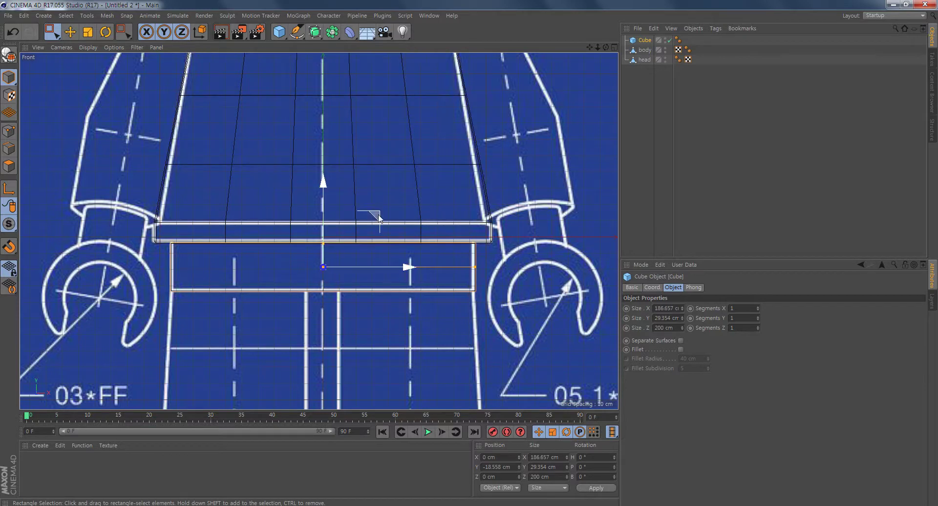
Step: Set the hip cube's segments to 5 in X and 3 in Z
left_click(758, 306)
left_click(758, 306)
left_click(758, 307)
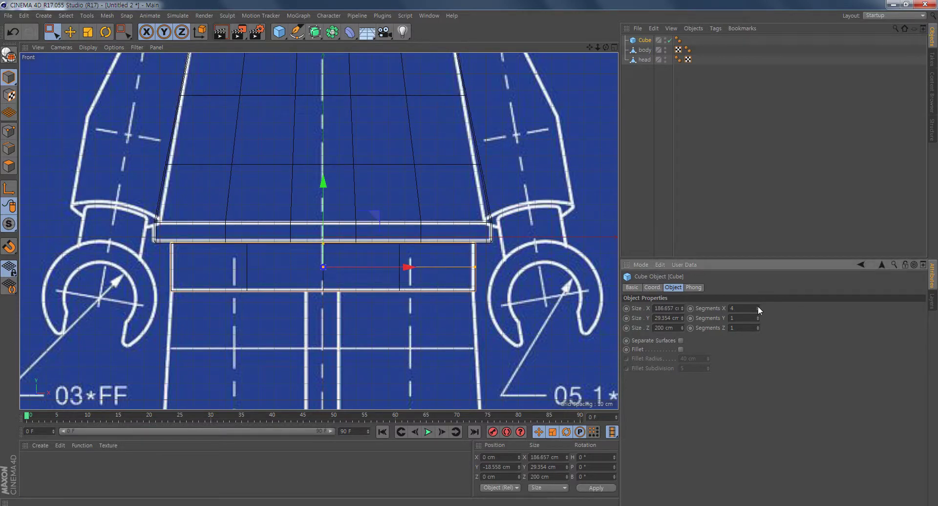
left_click(758, 307)
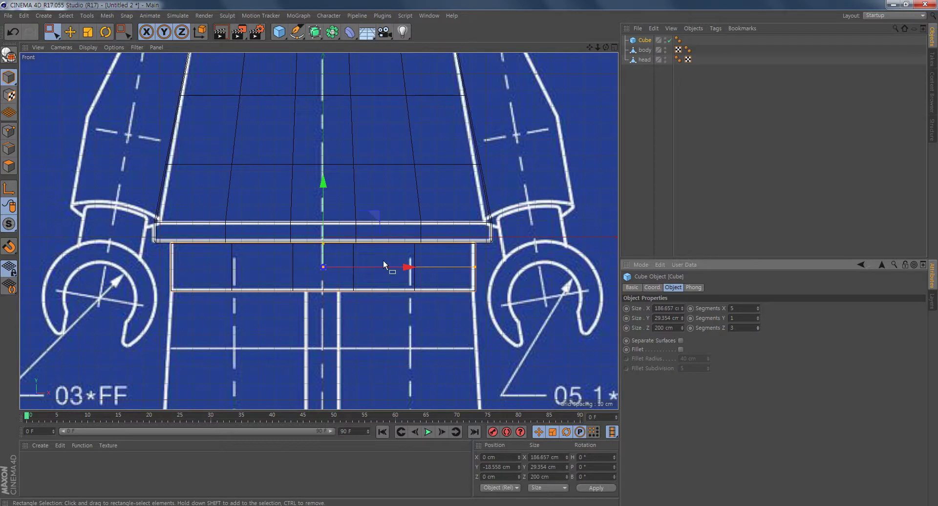
Step: In the Right view, reduce the hip cube's depth to about 106.8 cm in Z to match the blueprint's hip outline
middle_click(303, 255)
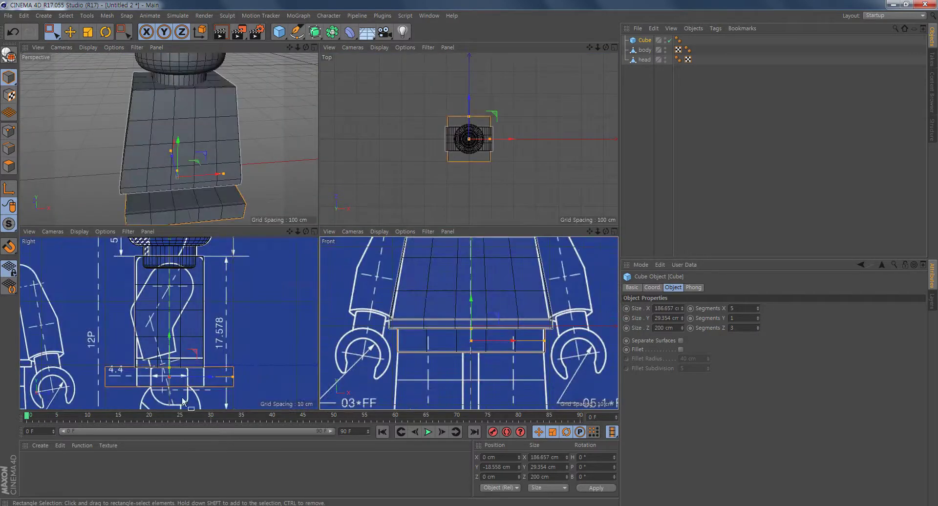
middle_click(200, 381)
middle_click_drag(382, 351, 358, 285, "alt")
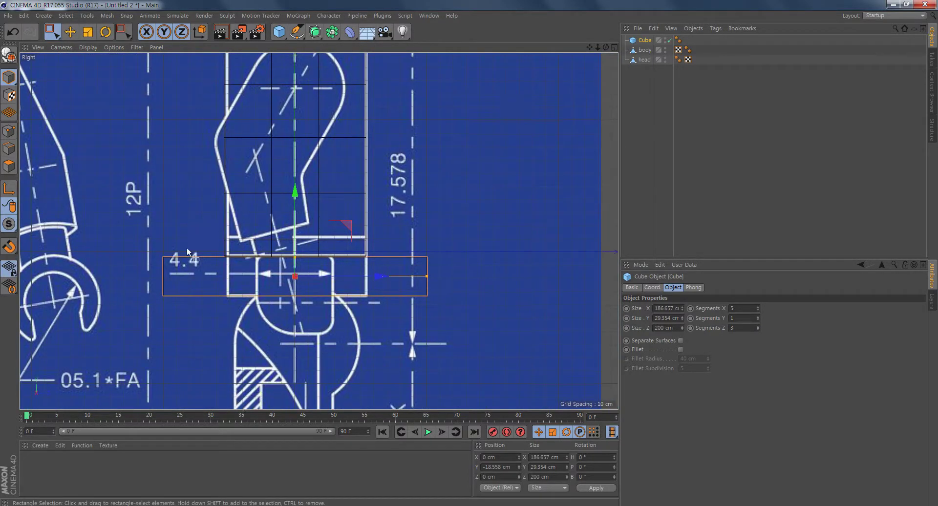
left_click_drag(429, 278, 368, 278)
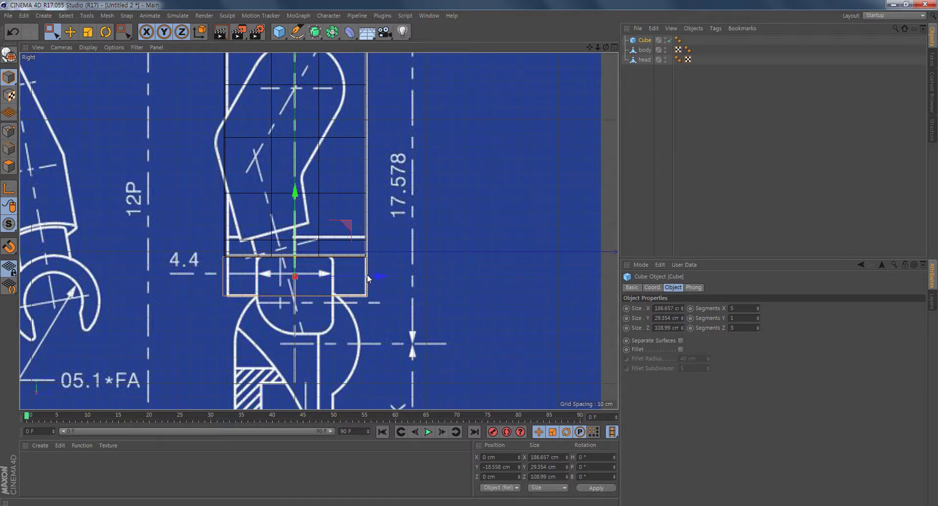
key("ctrl+z")
left_click_drag(367, 277, 365, 277)
Step: Enable the fillet on the hip cube with a radius of 1 cm and a fillet subdivision of 1
left_click(681, 349)
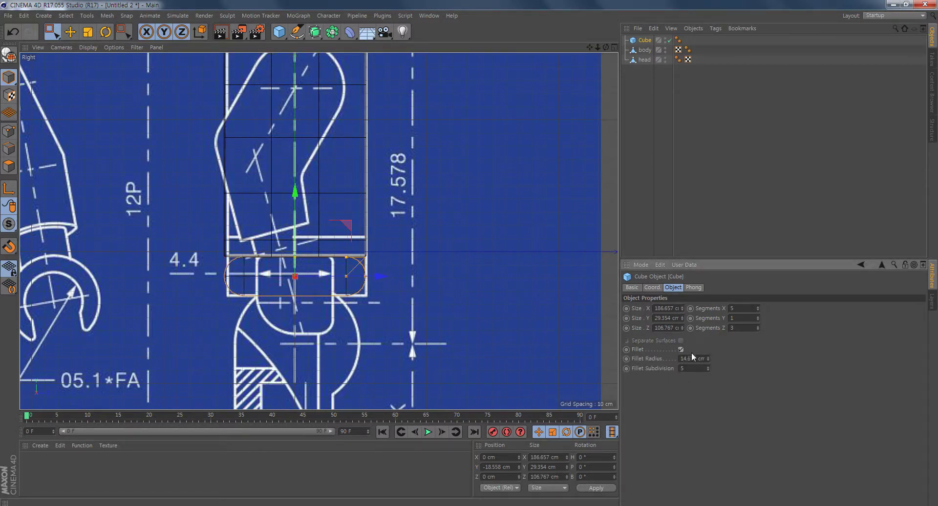
left_click(680, 359)
type("11")
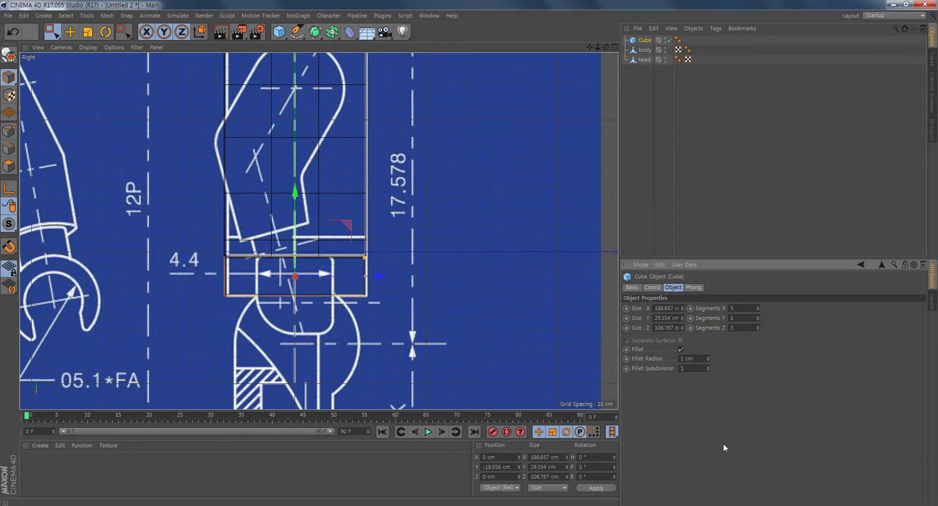
Step: Widen the hip cube's Z size to about 108.1 cm so its side meets the blueprint edge in the Right view
scroll(391, 309, "up", 6)
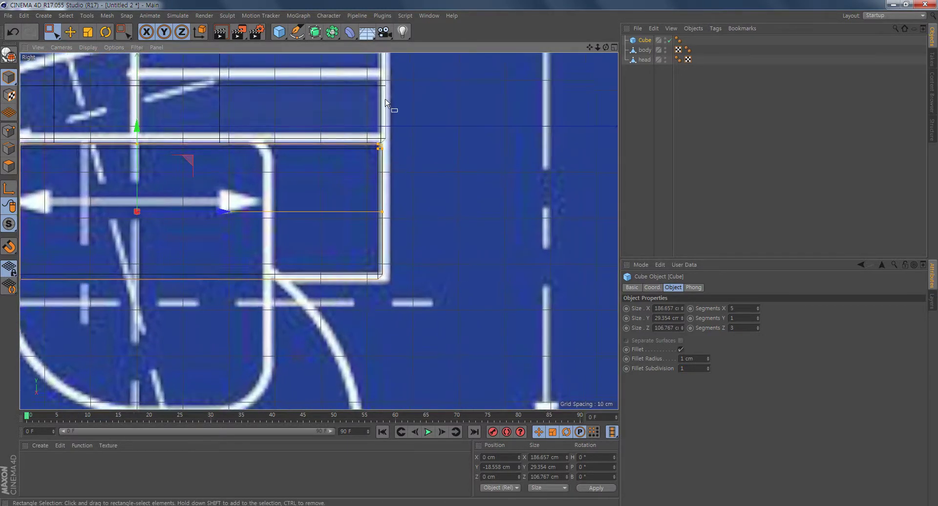
left_click_drag(375, 219, 386, 216)
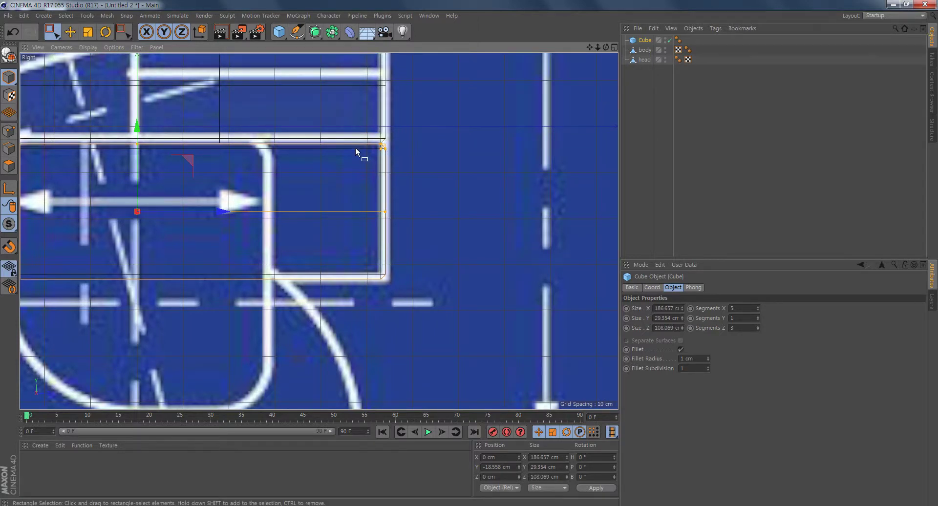
scroll(430, 244, "down", 8)
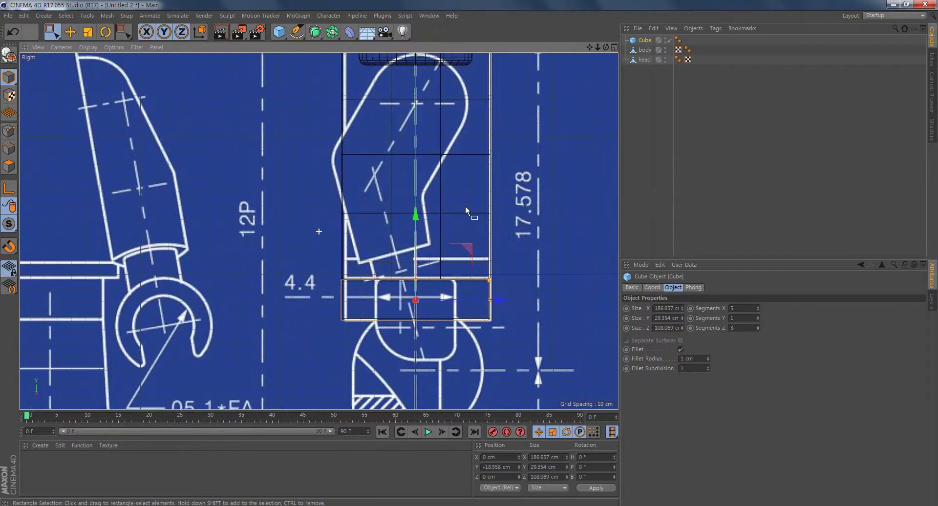
scroll(420, 230, "down", 3)
middle_click(381, 256)
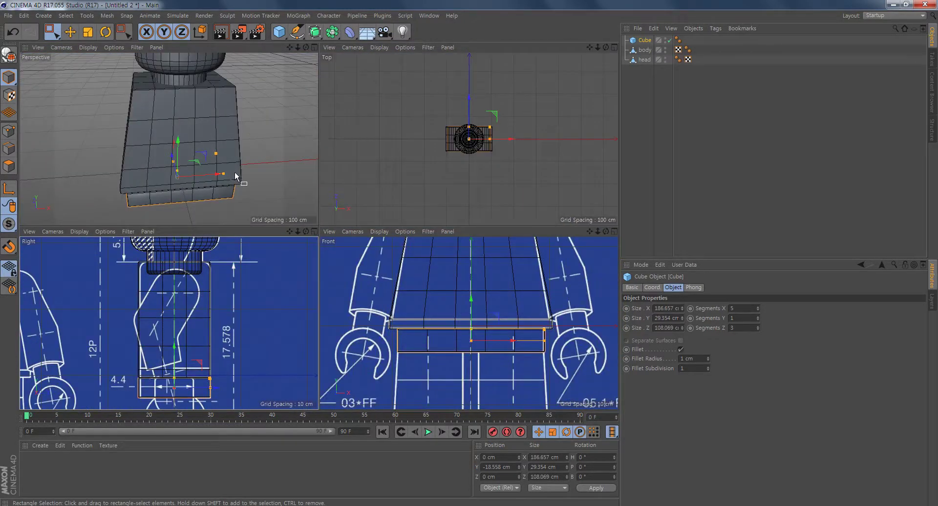
Step: Add a cylinder primitive for the rounded leg joint under the hips and set its orientation to +X
left_click_drag(235, 173, 202, 136, "alt")
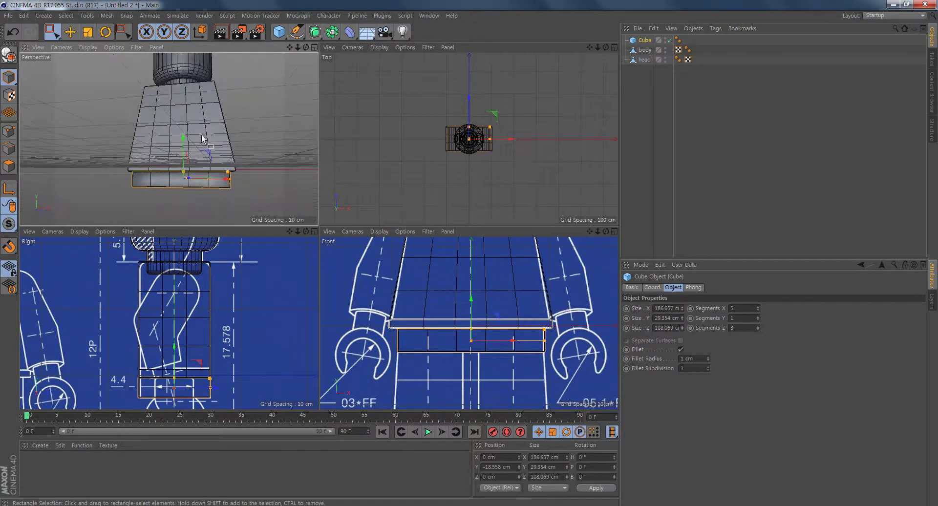
middle_click_drag(470, 383, 449, 301, "alt")
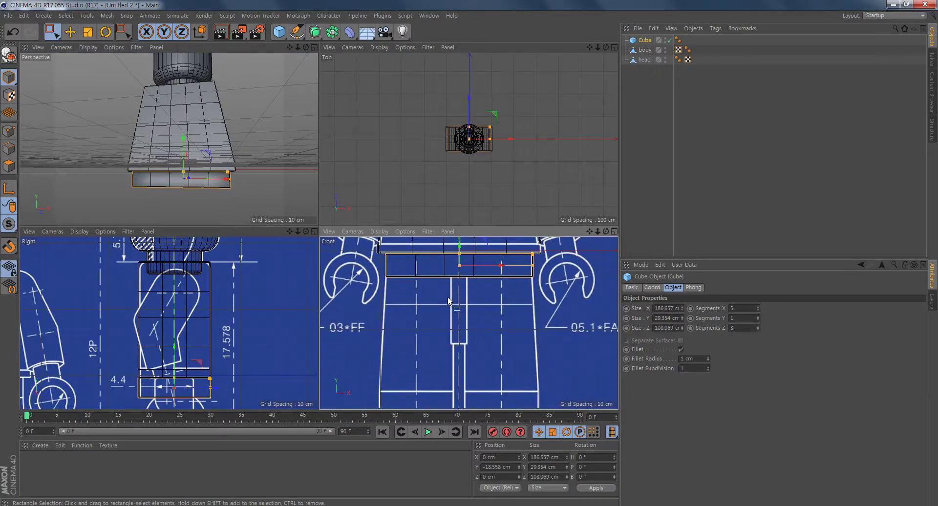
middle_click_drag(203, 372, 199, 260, "alt")
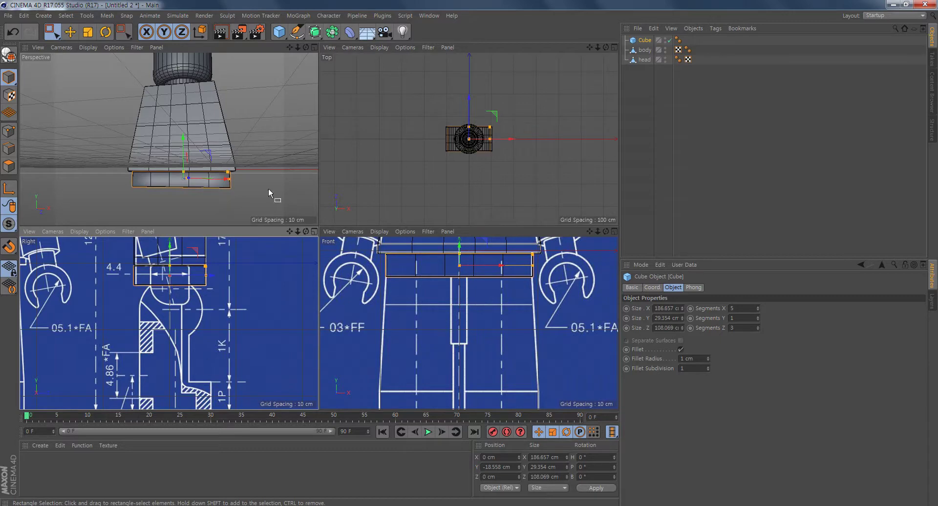
left_click_drag(279, 32, 473, 46)
middle_click_drag(203, 280, 209, 348, "alt")
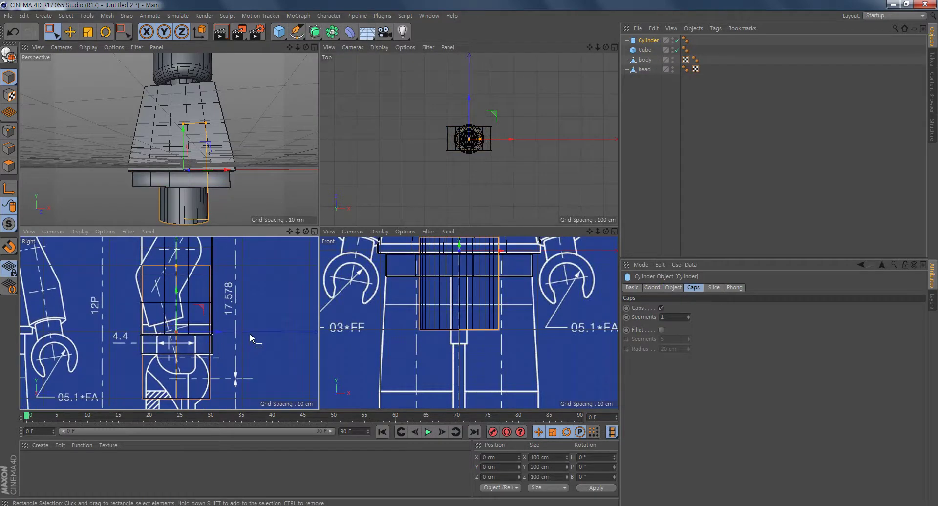
right_click_drag(246, 333, 226, 328, "alt")
left_click_drag(211, 181, 237, 188, "alt")
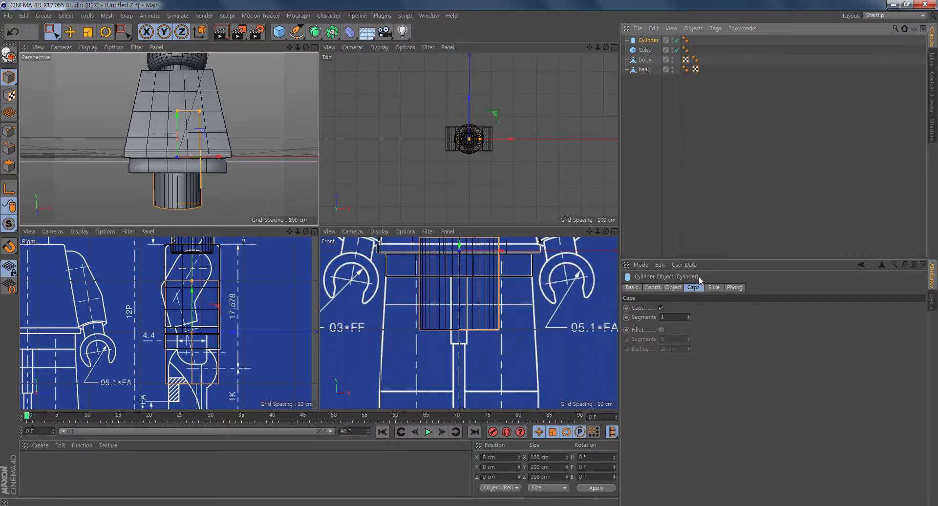
left_click(673, 287)
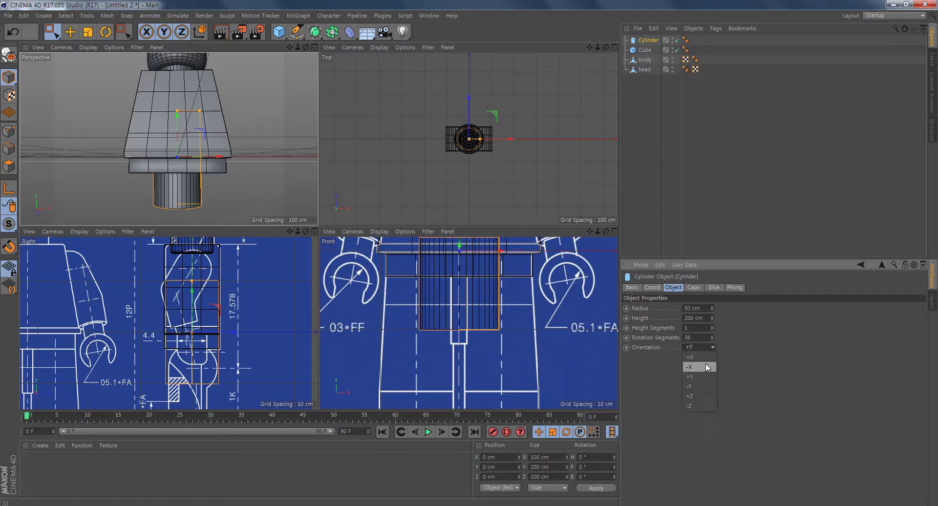
left_click(705, 359)
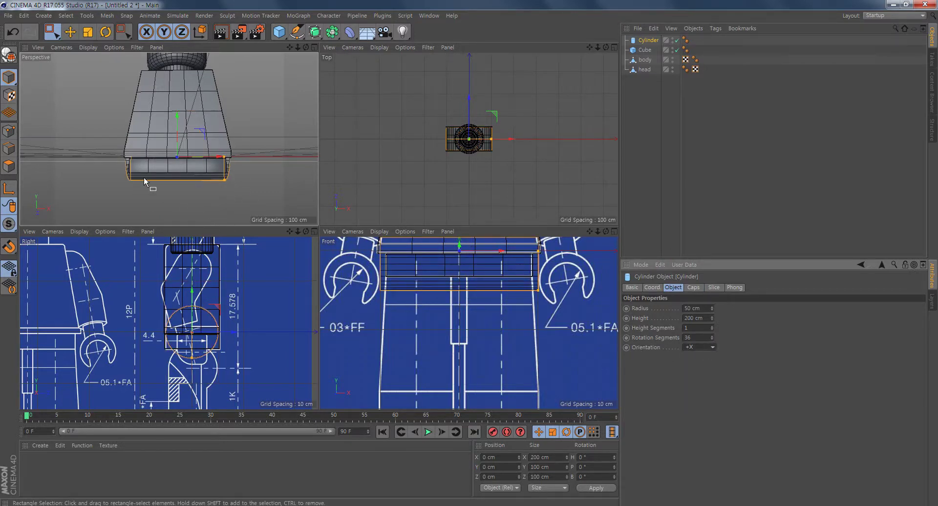
scroll(249, 361, "up", 5)
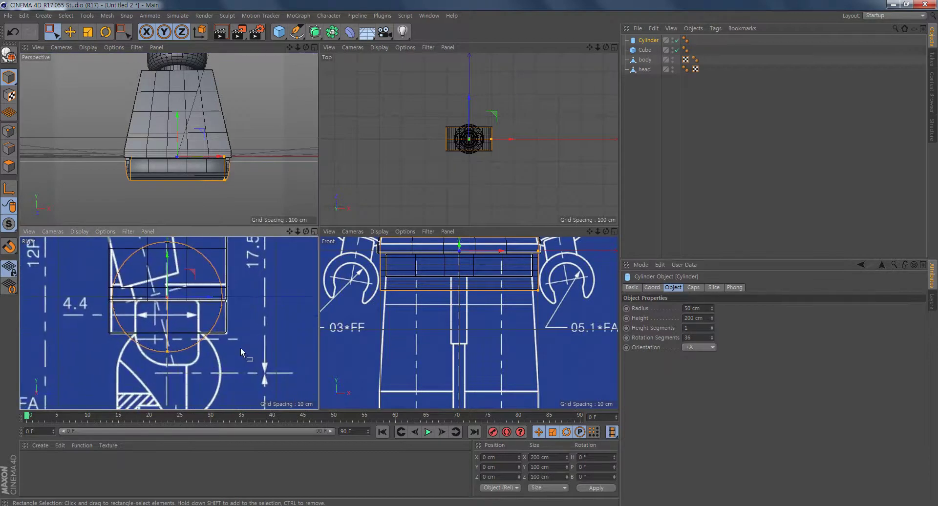
Step: In the Right view, move the cylinder down to about Y -69.7 cm, centred on the blueprint's round leg joint
middle_click(240, 346)
scroll(470, 317, "down", 4)
scroll(440, 292, "up", 3)
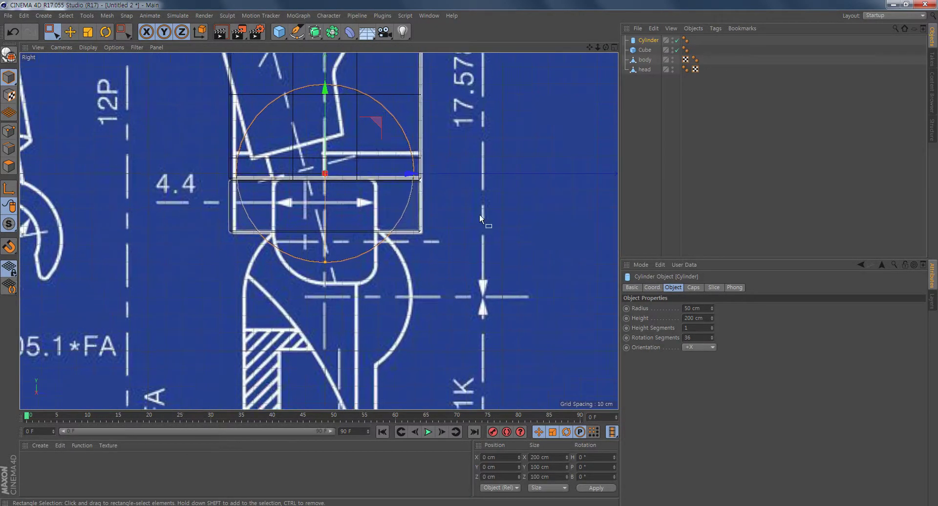
left_click_drag(503, 165, 513, 197)
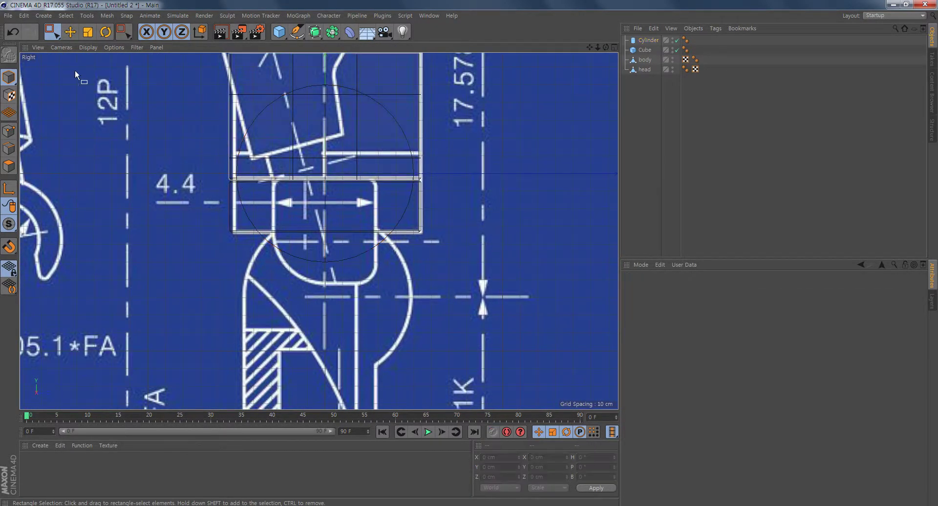
left_click(647, 41)
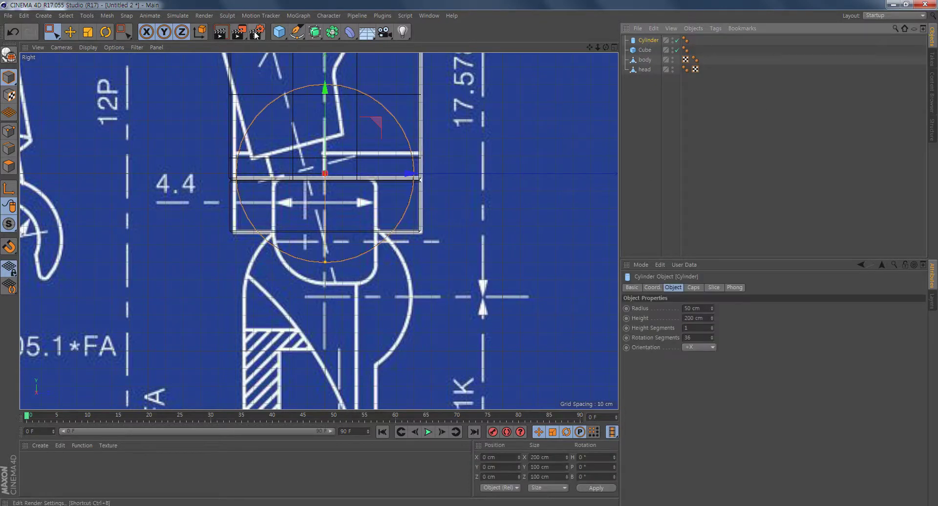
left_click(70, 32)
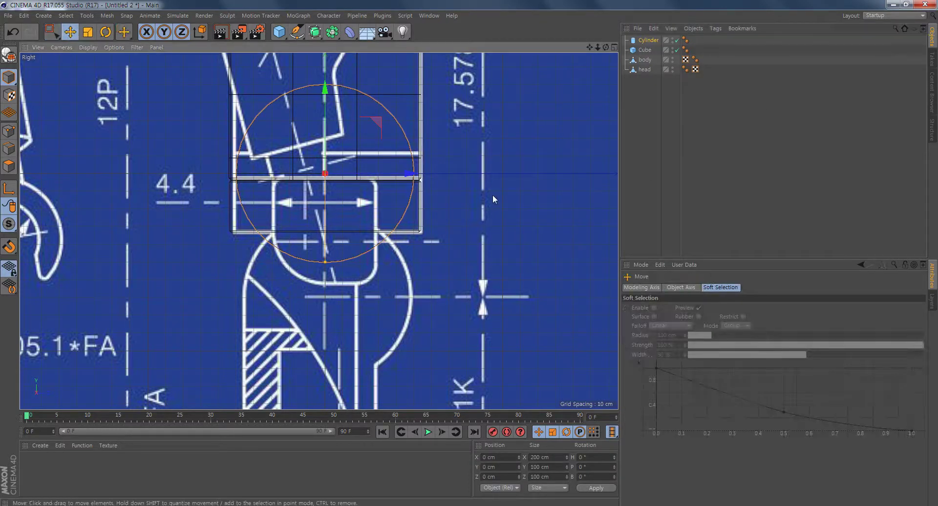
left_click_drag(492, 194, 491, 318)
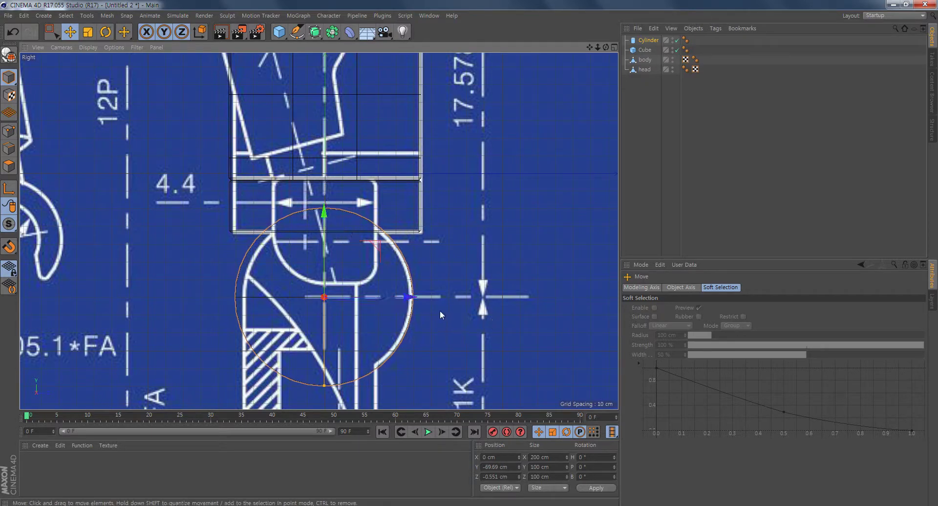
Step: Reduce the cylinder's radius to about 47.3 cm and shift it to about Z 1.23 cm to match the blueprint circle
scroll(419, 321, "up", 2)
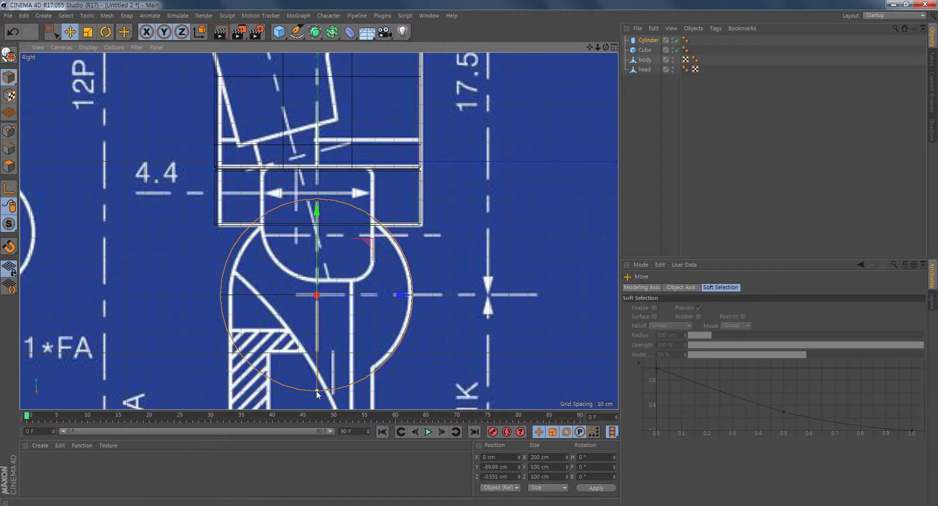
left_click_drag(317, 394, 317, 386)
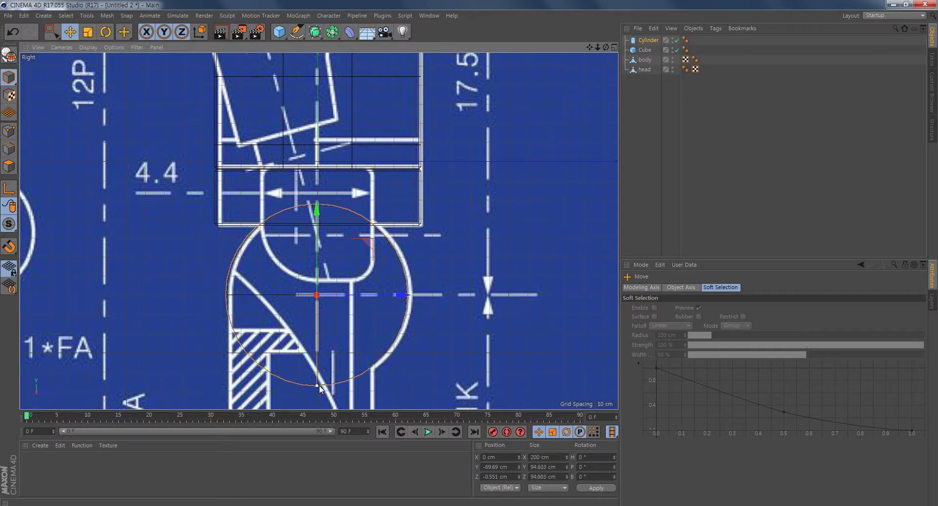
left_click_drag(404, 296, 408, 300)
middle_click_drag(416, 288, 439, 257, "alt")
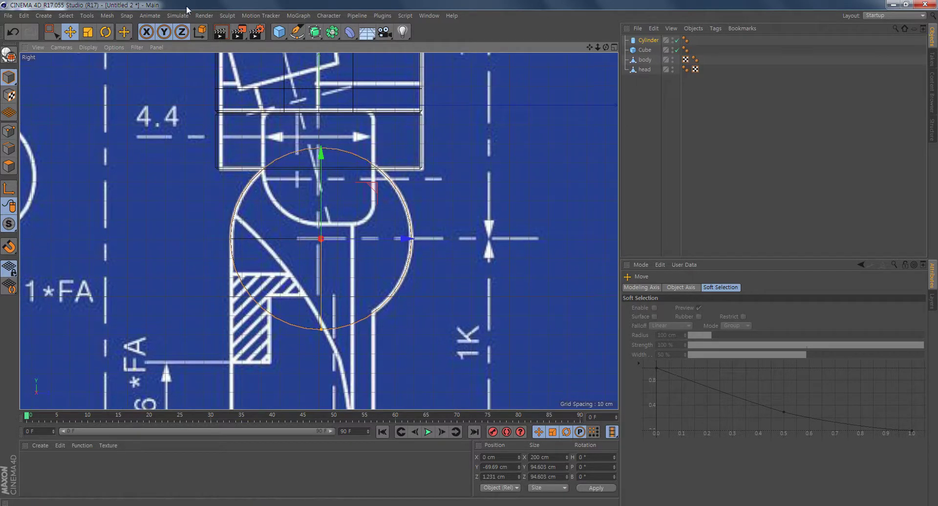
Step: Display the full wireframe in the Right view and set the cylinder's rotation segments to 20
left_click(87, 47)
left_click(98, 143)
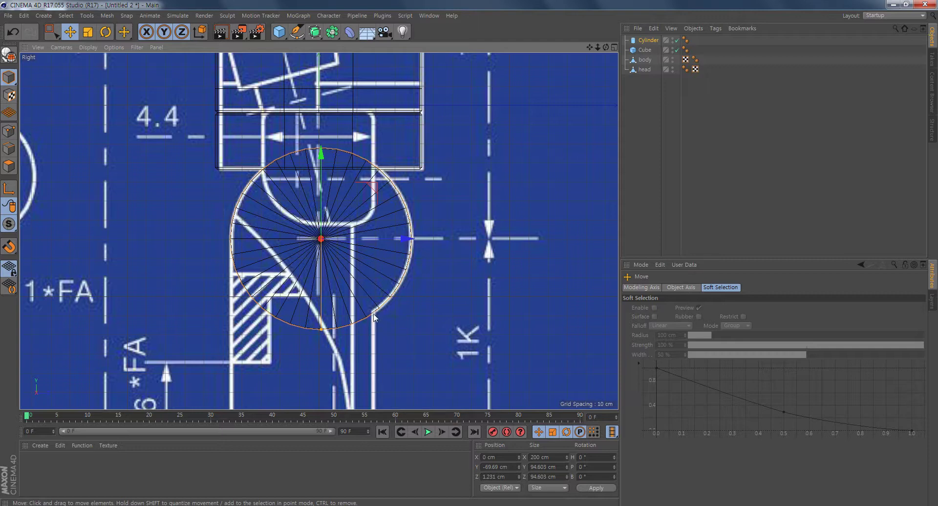
left_click(649, 40)
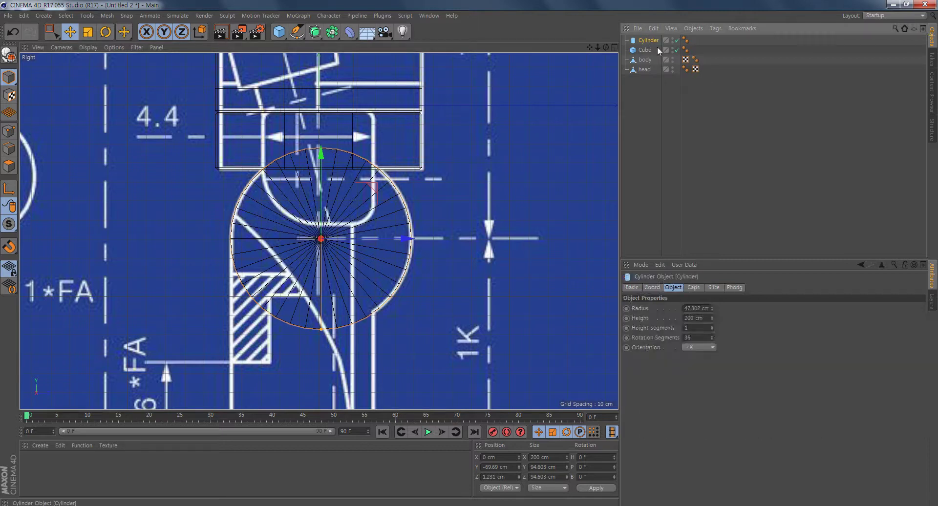
double_click(682, 337)
type("20")
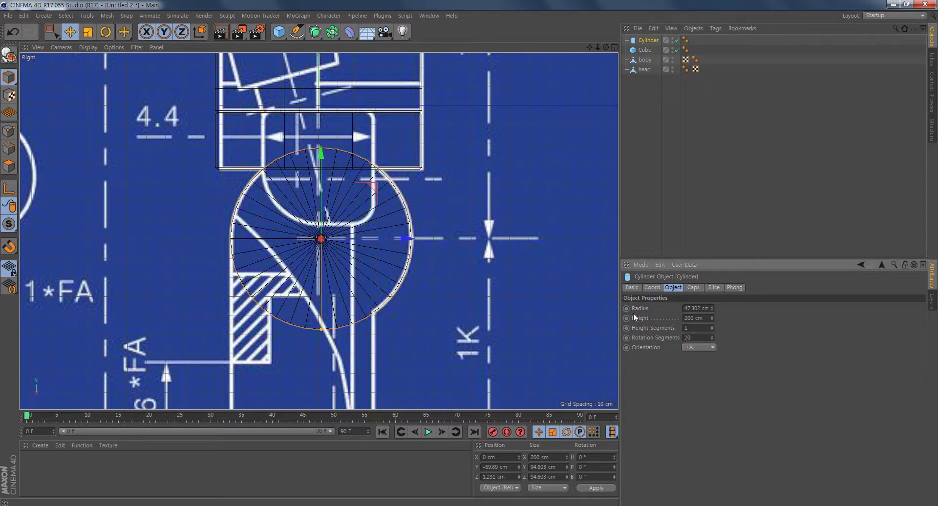
key("Return")
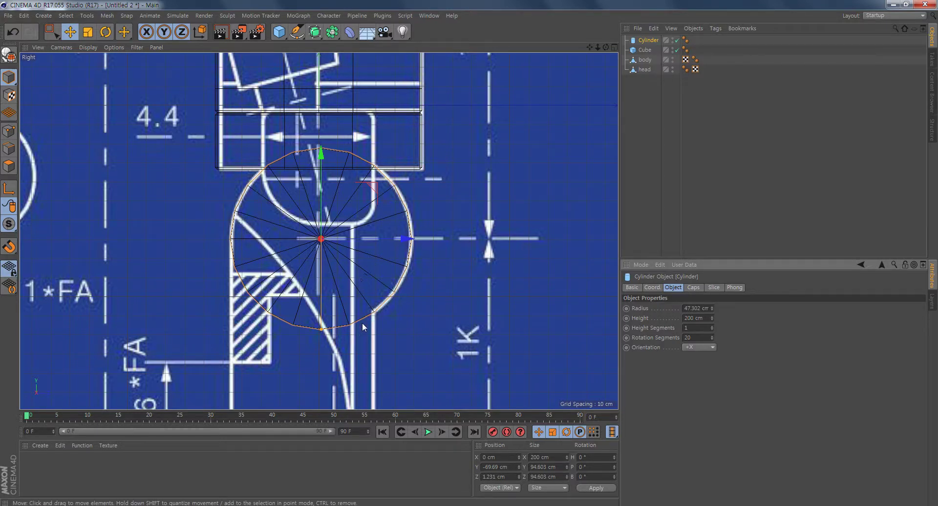
Step: In the Front view, shorten the cylinder's height to about 21 cm to fit the narrow centre strip between the legs
middle_click(364, 261)
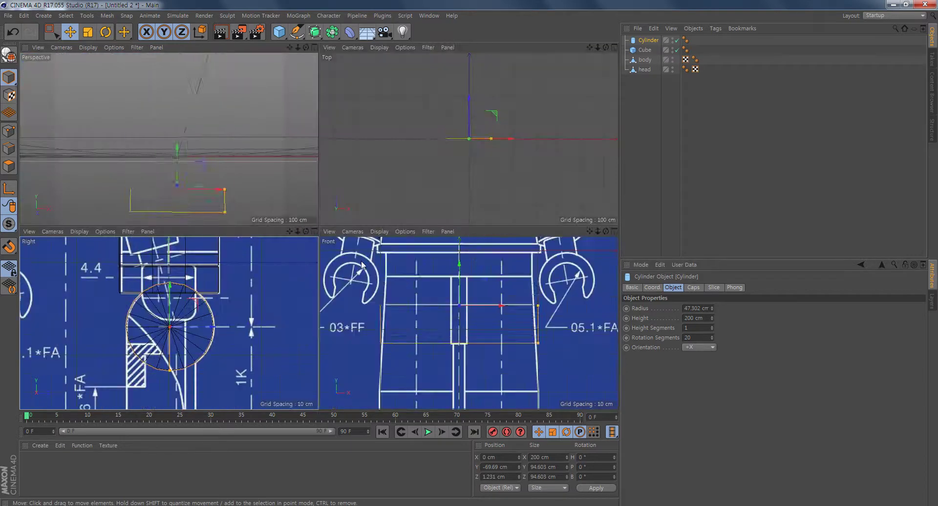
scroll(531, 327, "up", 2)
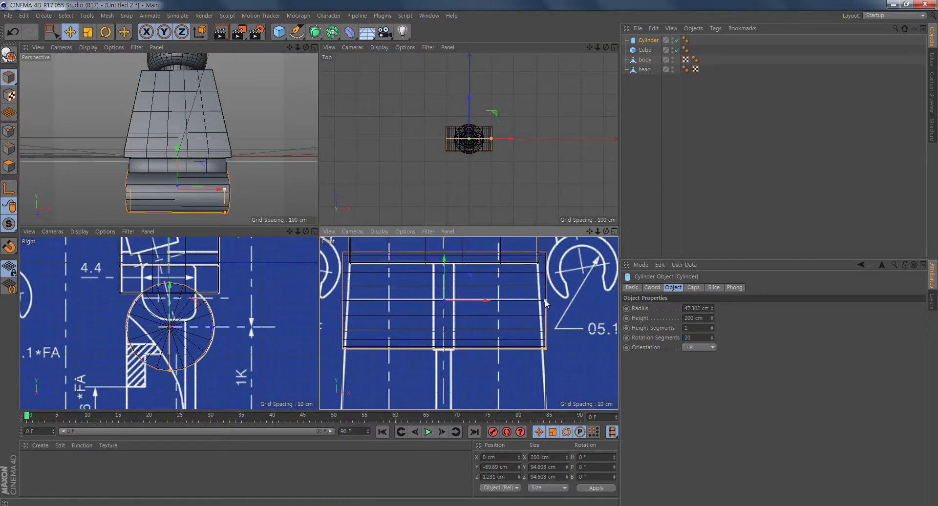
left_click_drag(545, 300, 454, 315)
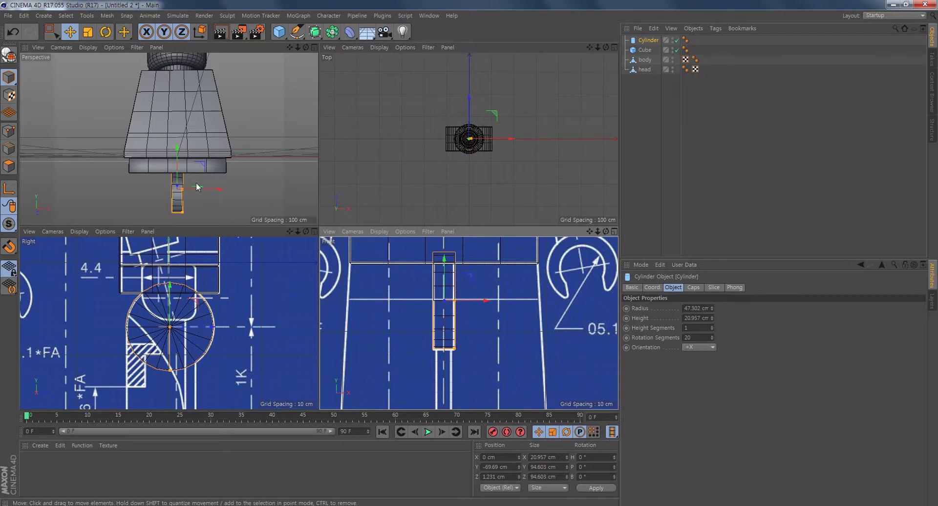
Step: Enable the cap fillet on the cylinder with a radius of 1 cm
left_click_drag(196, 182, 203, 136, "alt")
scroll(177, 143, "up", 5)
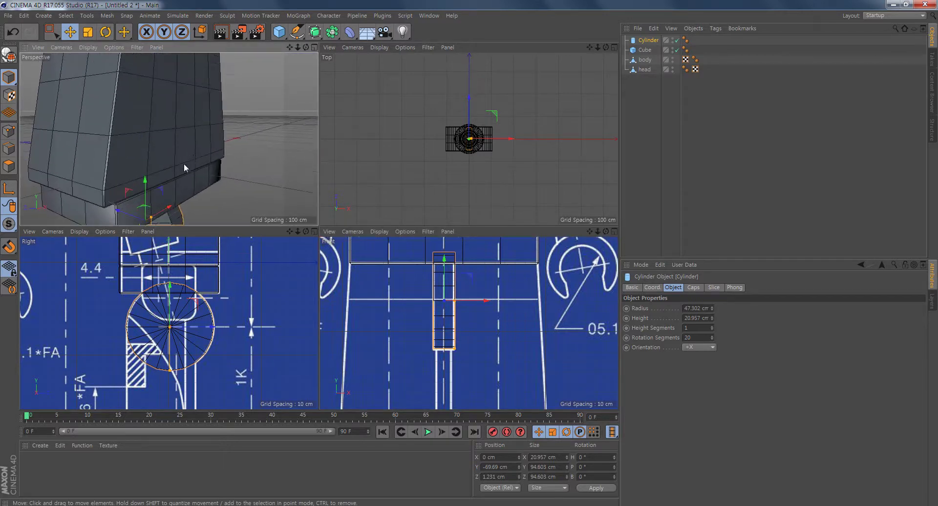
left_click(693, 287)
left_click(661, 329)
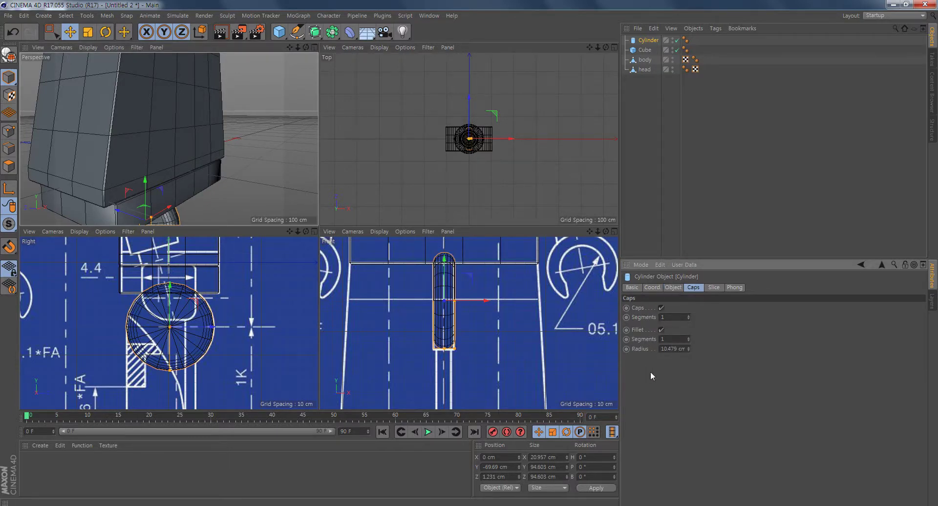
double_click(665, 348)
type("1")
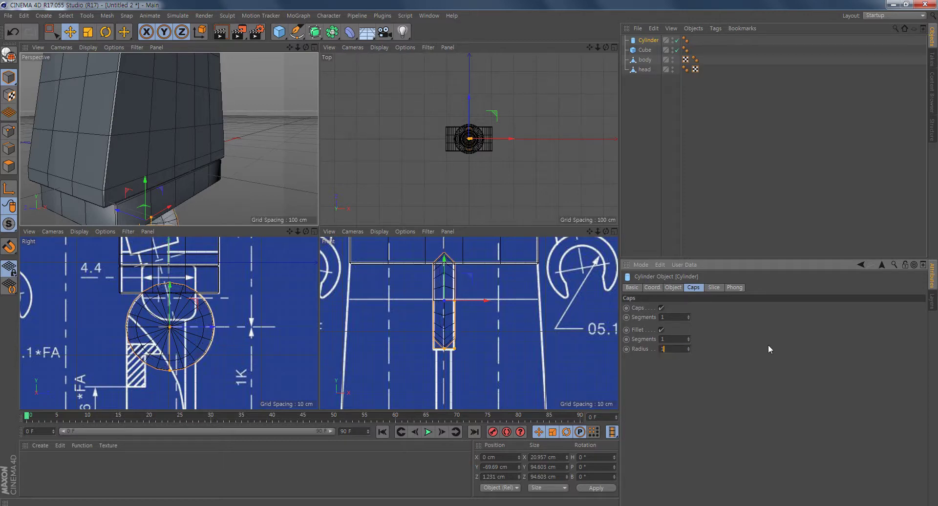
key("Return")
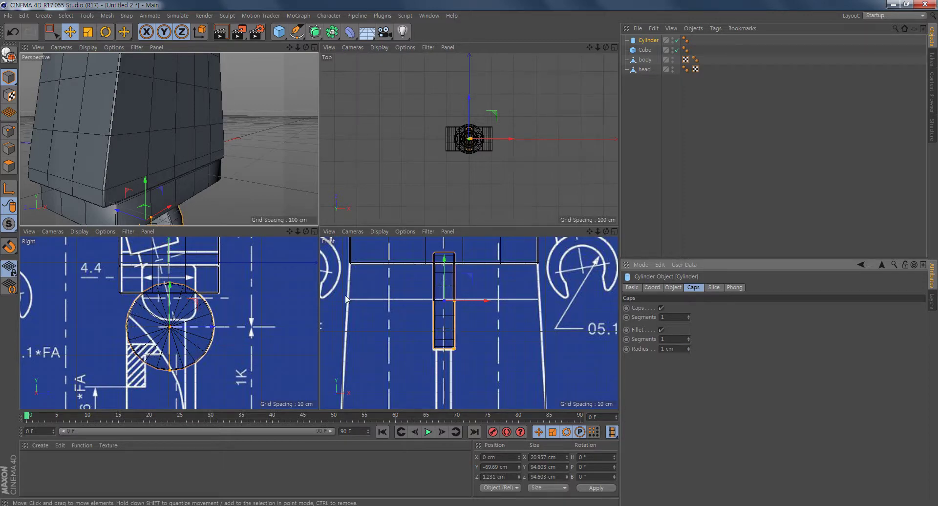
Step: Rename the hip cube as weist
left_click_drag(383, 283, 445, 330, "alt")
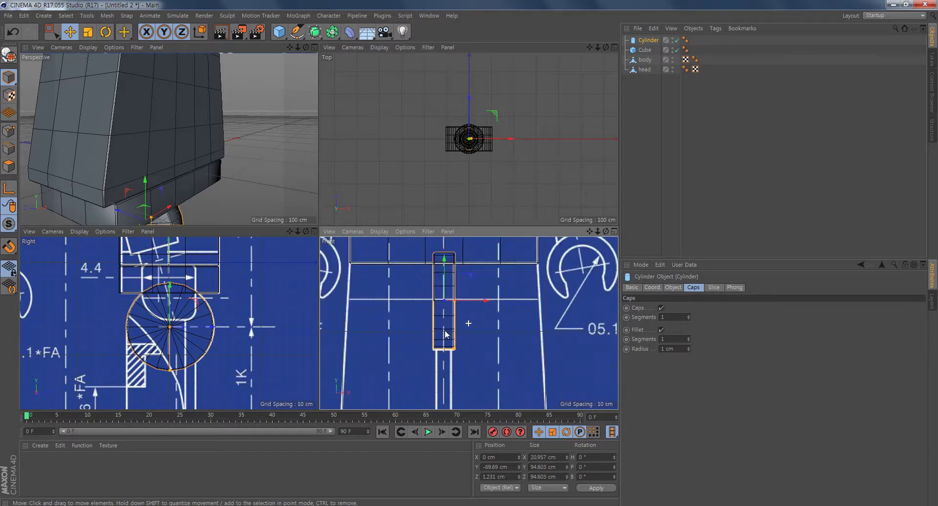
middle_click_drag(383, 287, 578, 101, "alt")
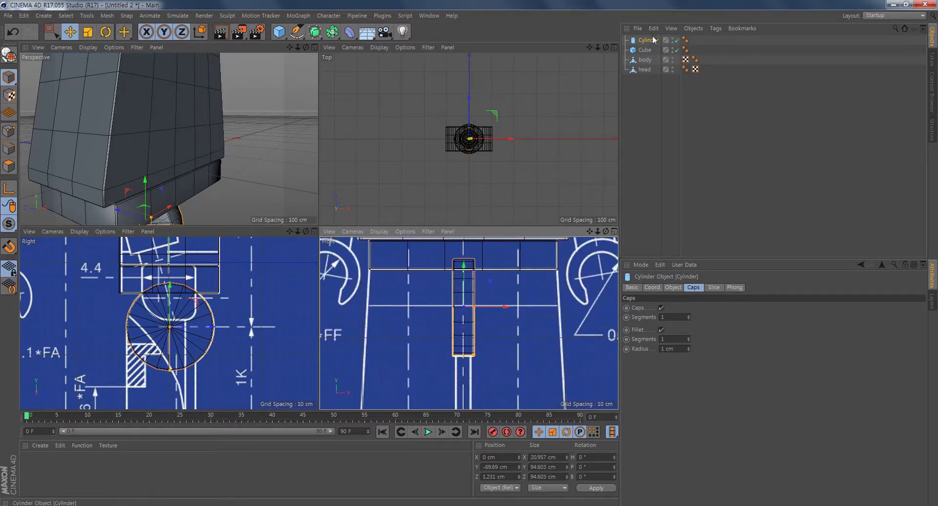
left_click(645, 49)
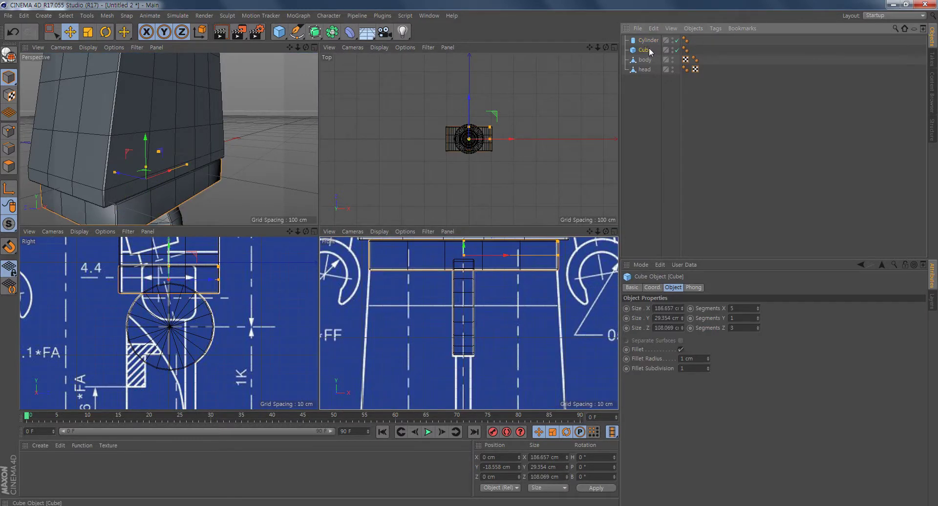
left_click(648, 40)
left_click(645, 50)
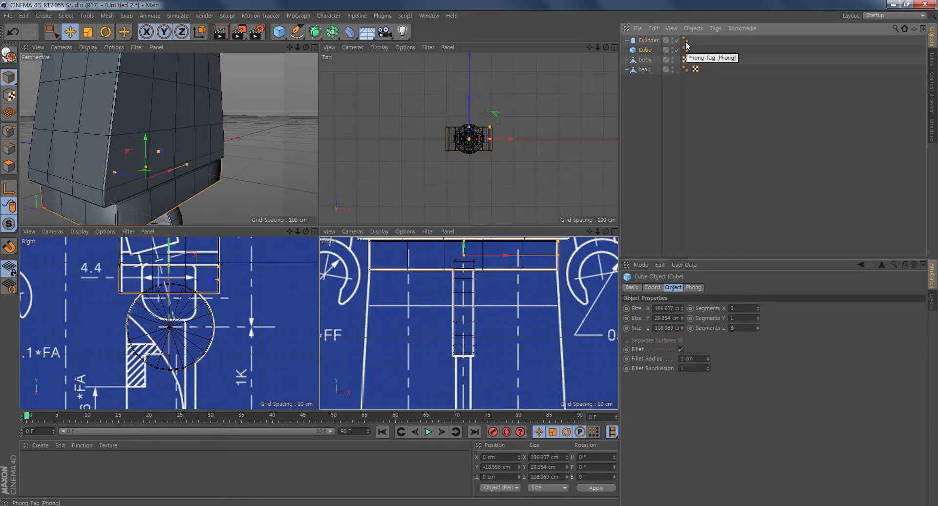
double_click(645, 49)
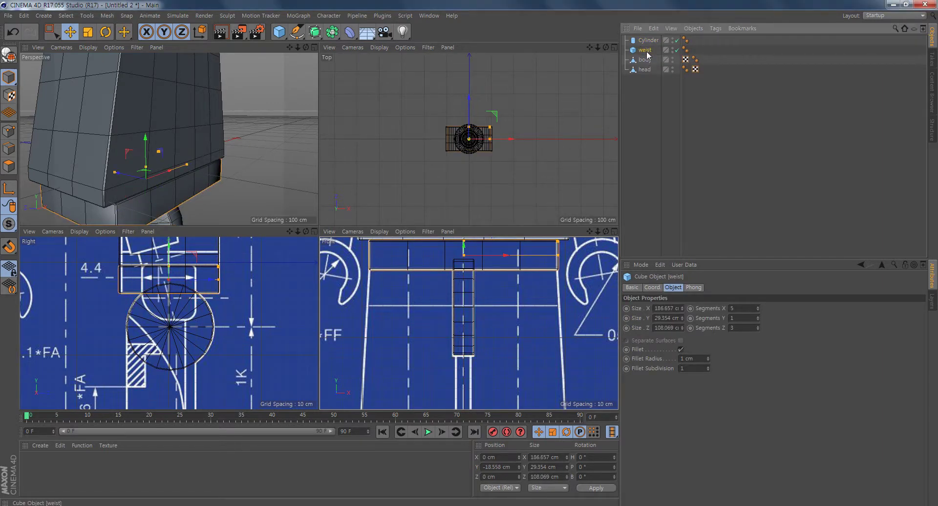
key("Return")
Step: Rename the leg joint cylinder as cycle
left_click(648, 41)
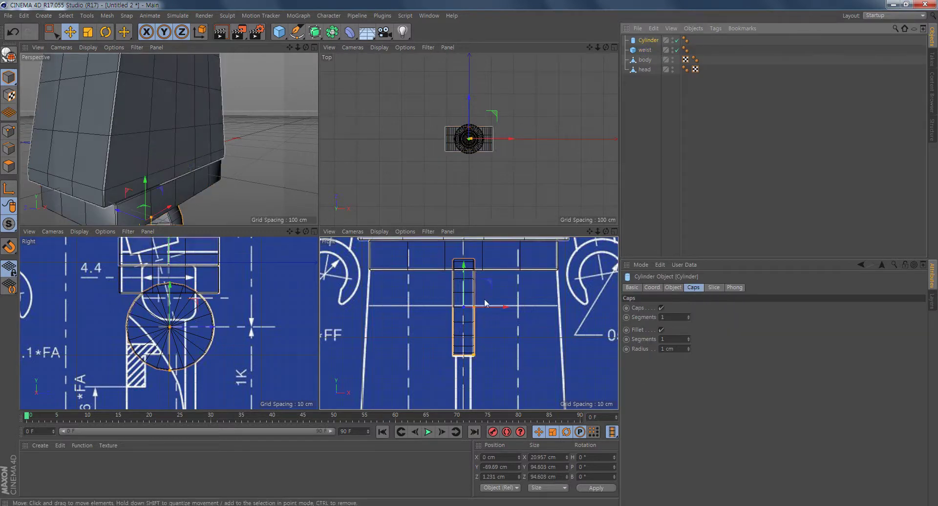
double_click(653, 41)
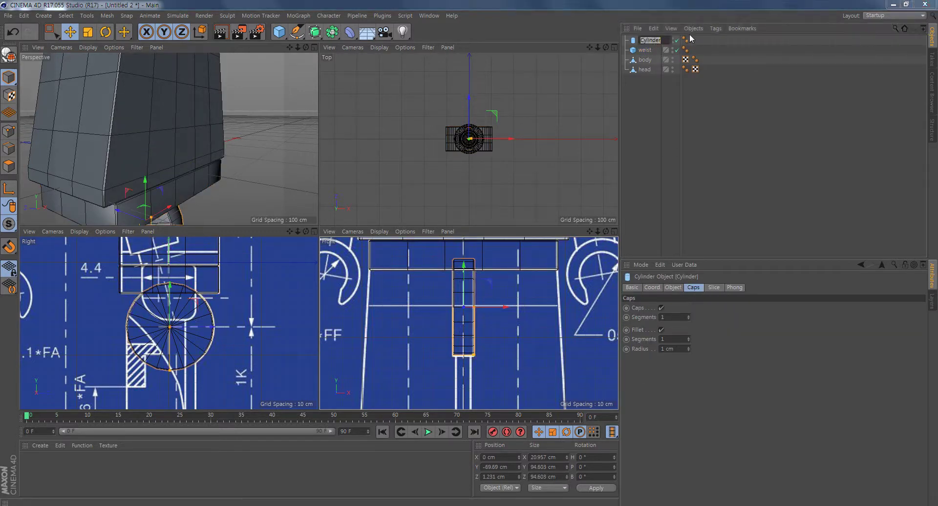
type("cycle")
key("Return")
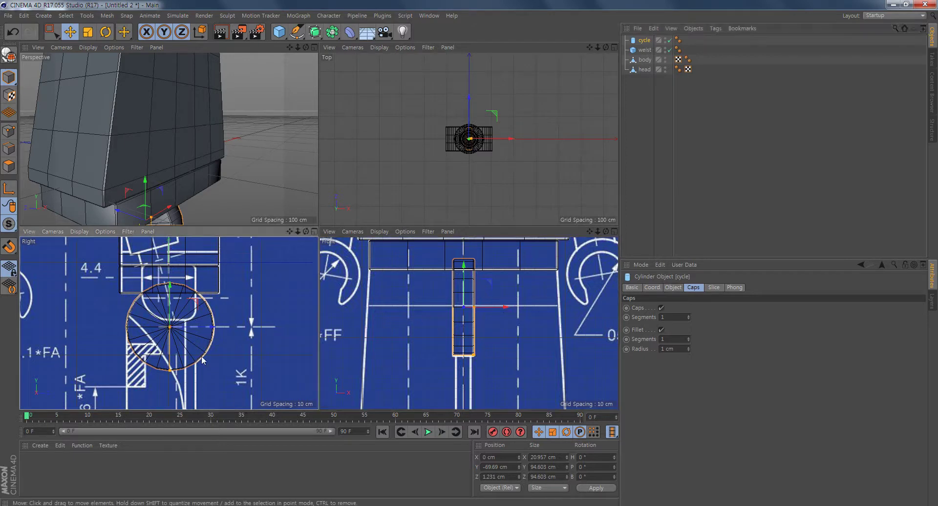
Step: Duplicate the cycle cylinder and move the copy sideways to about X -68.2 cm under the hip block
middle_click_drag(151, 387, 152, 340, "alt")
key("o")
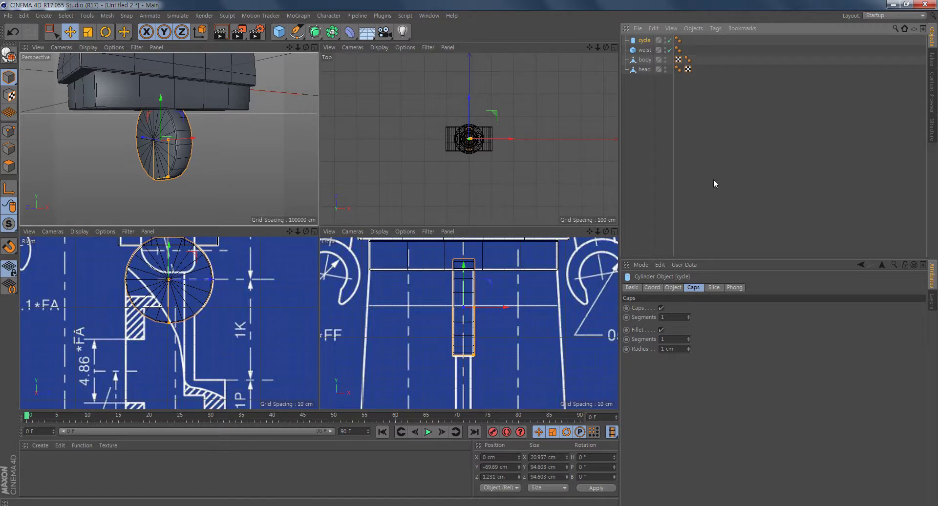
key("ctrl+c")
key("ctrl+v")
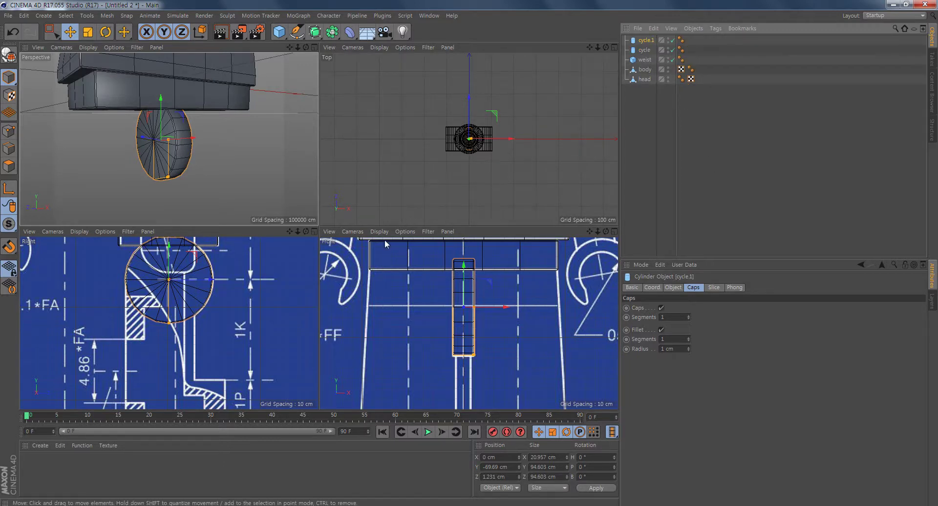
left_click_drag(239, 180, 212, 177, "alt")
middle_click_drag(179, 315, 184, 352, "alt")
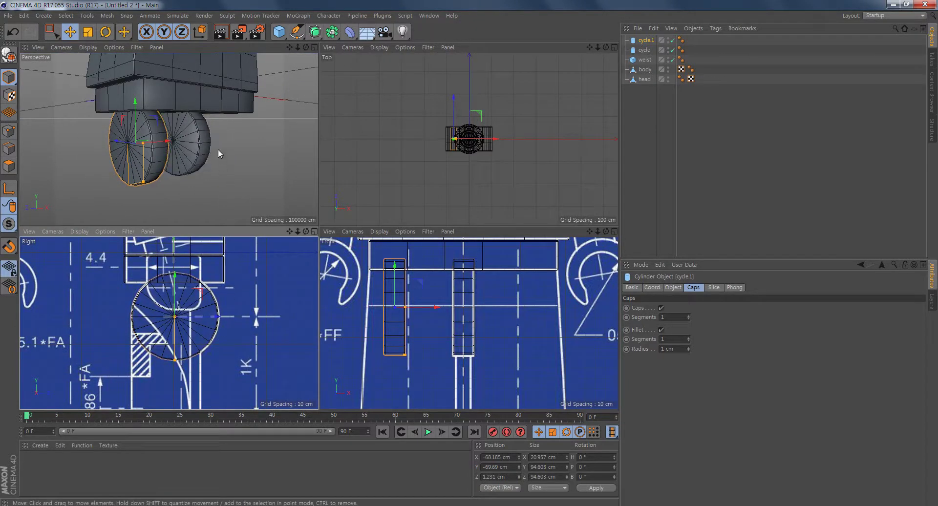
Step: Disable the cap fillet on the duplicated cylinder
left_click_drag(218, 148, 275, 187, "alt")
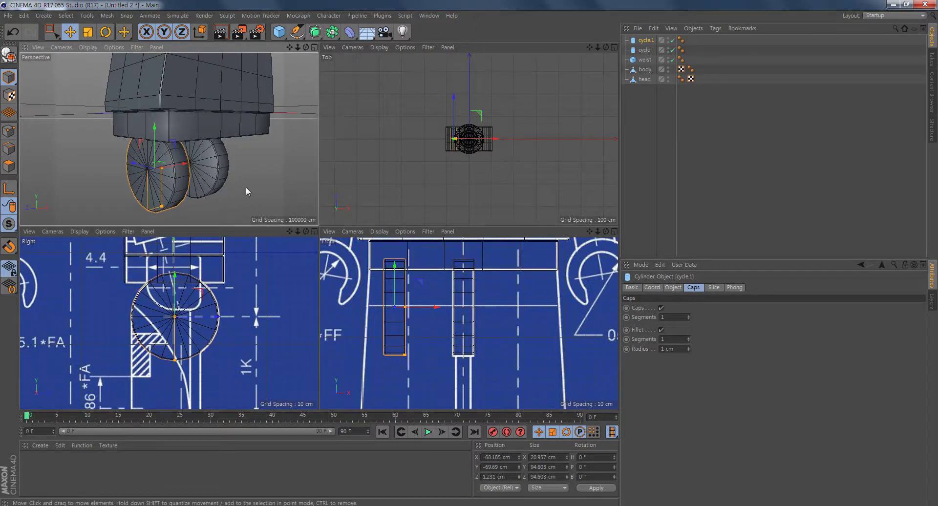
middle_click_drag(245, 186, 257, 166, "alt")
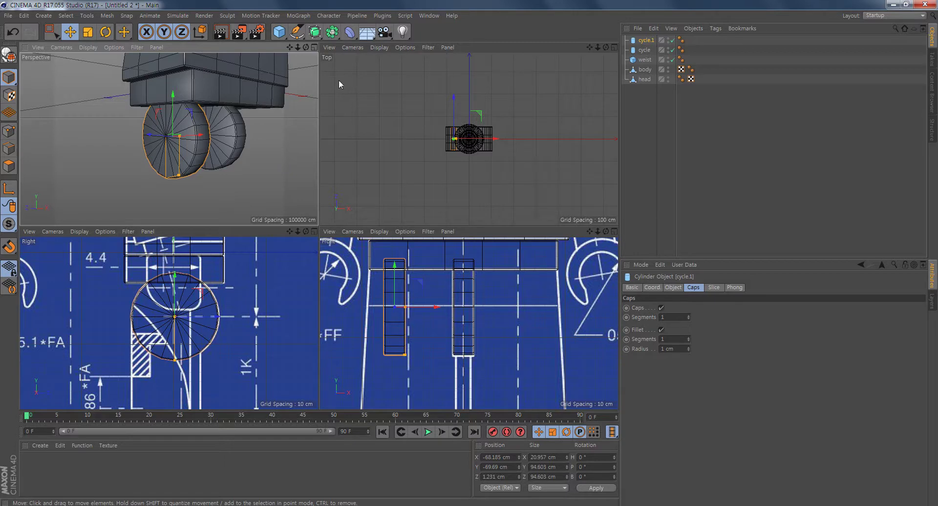
left_click(661, 330)
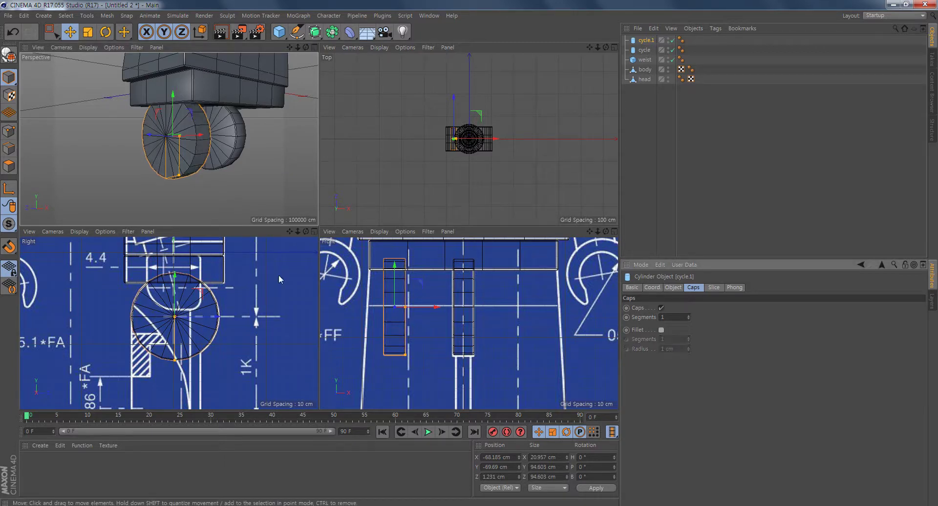
left_click_drag(204, 188, 138, 161, "alt")
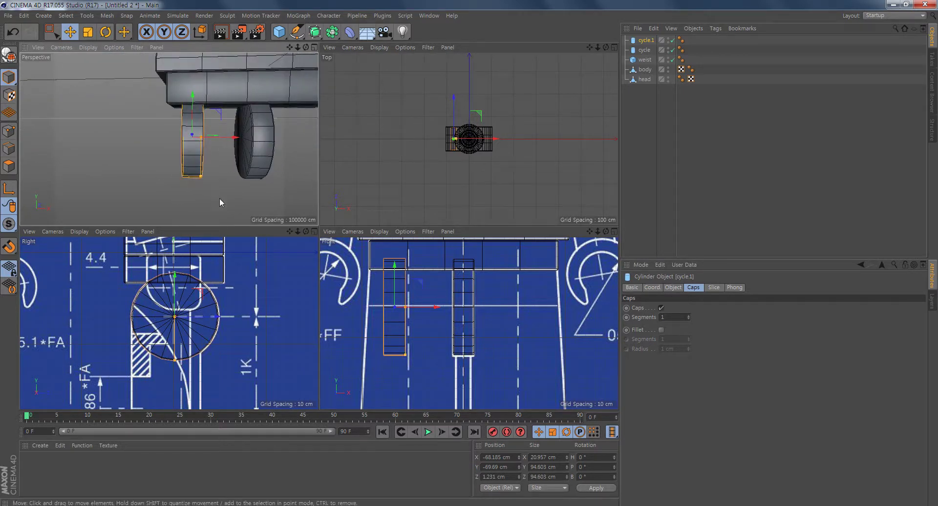
middle_click_drag(220, 198, 211, 190, "alt")
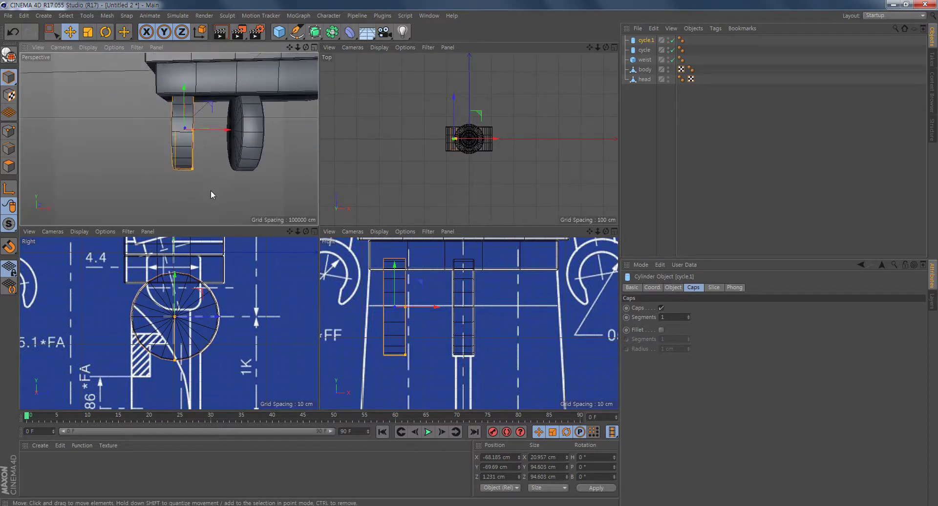
Step: Convert the duplicated cylinder cycle.1 into an editable polygon object and switch to editing its points
left_click(9, 55)
left_click_drag(231, 186, 160, 125, "alt")
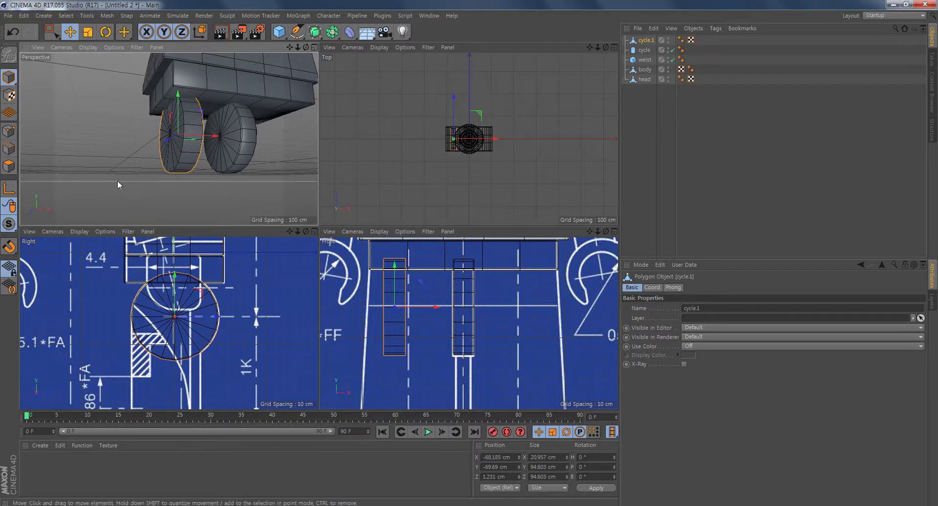
left_click(8, 133)
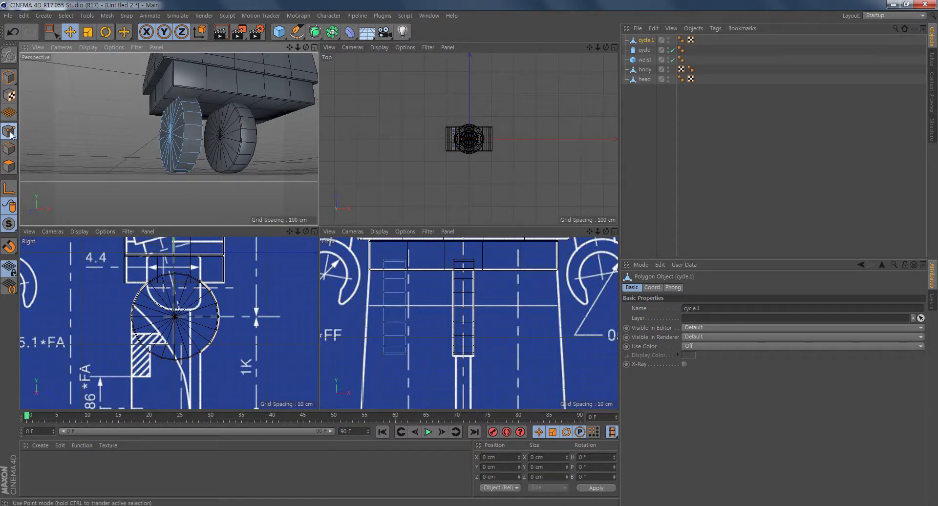
left_click_drag(239, 179, 206, 182, "alt")
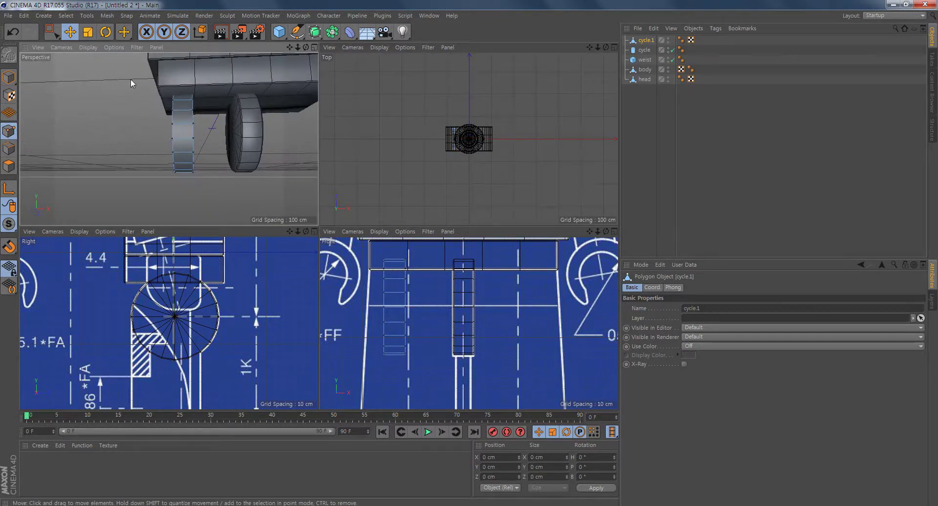
Step: Delete all points on the inner face of cycle.1, the side towards the centre joint, leaving only the outer disc
left_click(48, 32)
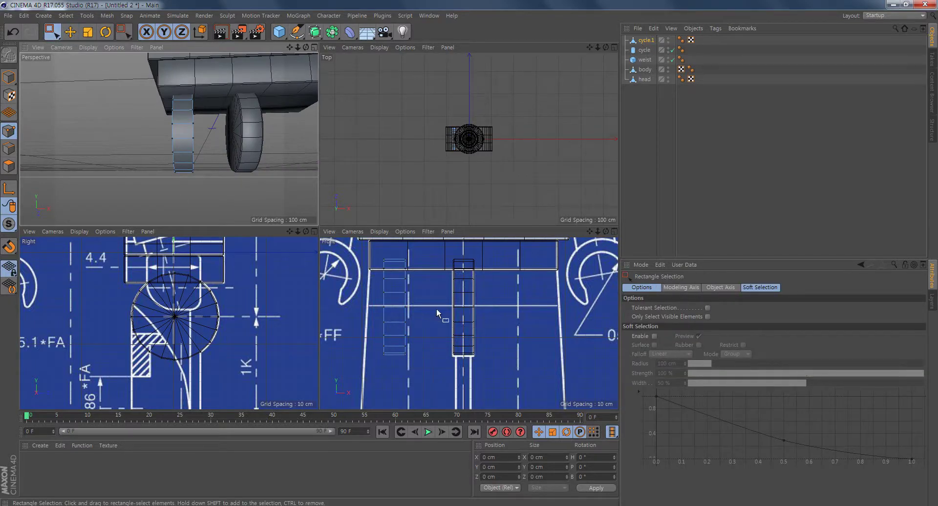
middle_click_drag(426, 278, 433, 302, "alt")
left_click_drag(430, 268, 401, 406)
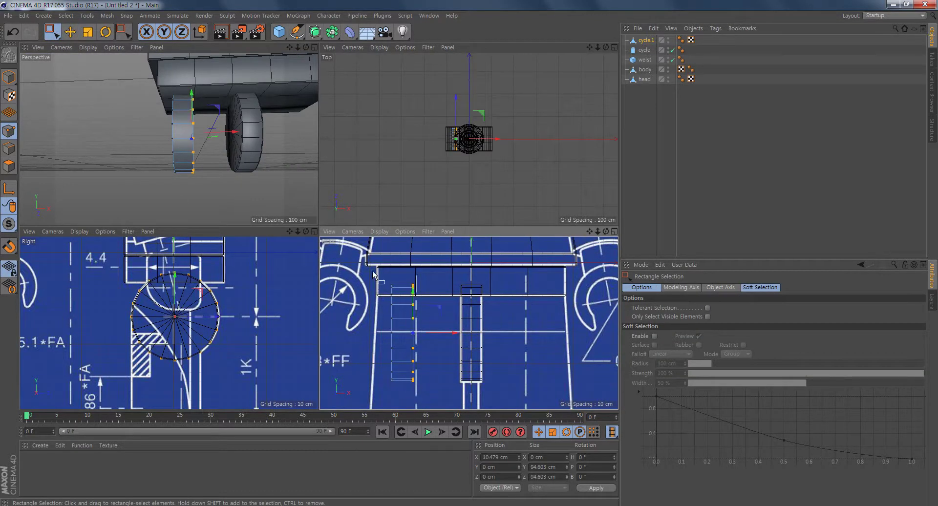
left_click_drag(370, 264, 400, 398)
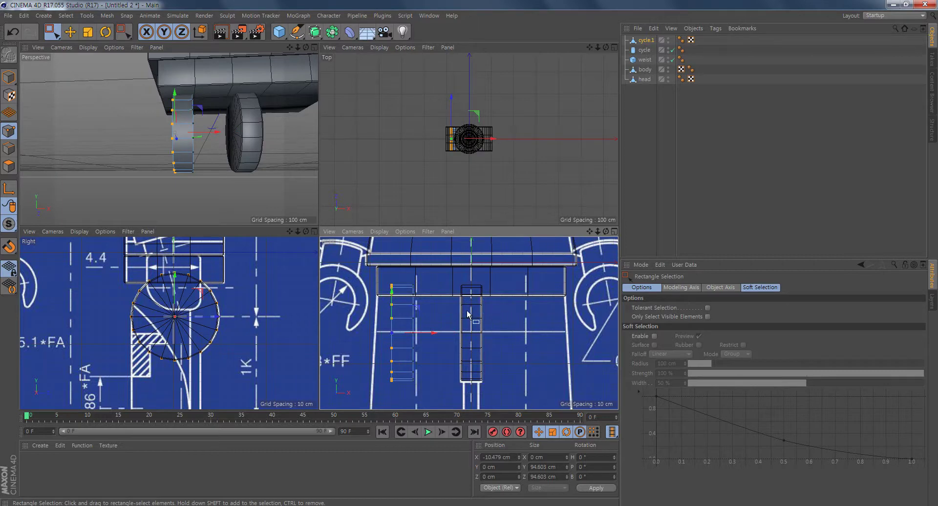
left_click_drag(438, 272, 403, 391)
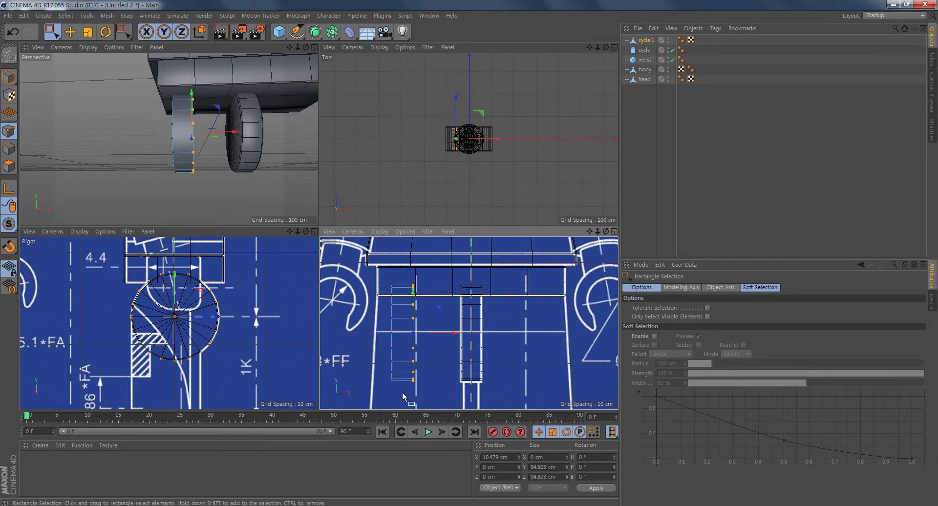
key("Delete")
left_click_drag(215, 160, 234, 86, "alt")
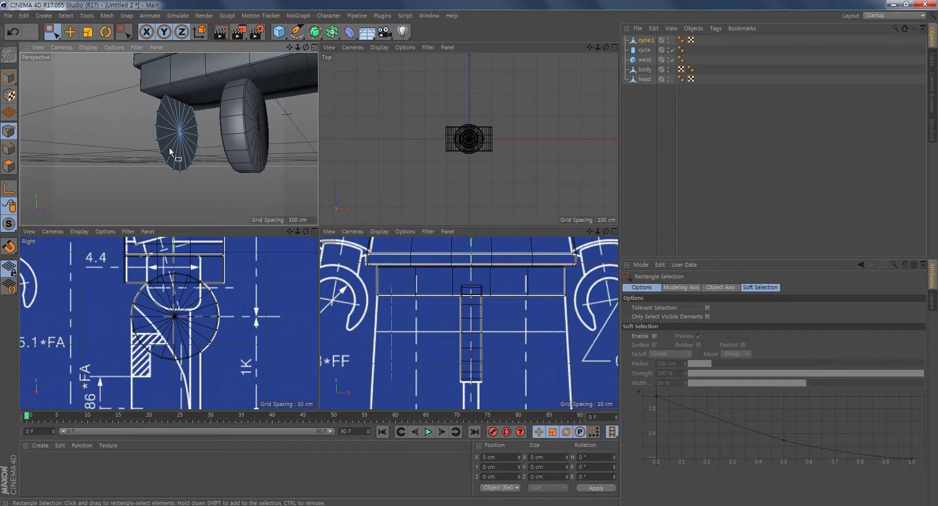
Step: Select all polygons of the flat disc and move them outward along X to about -35.1 cm in object coordinates
left_click(9, 166)
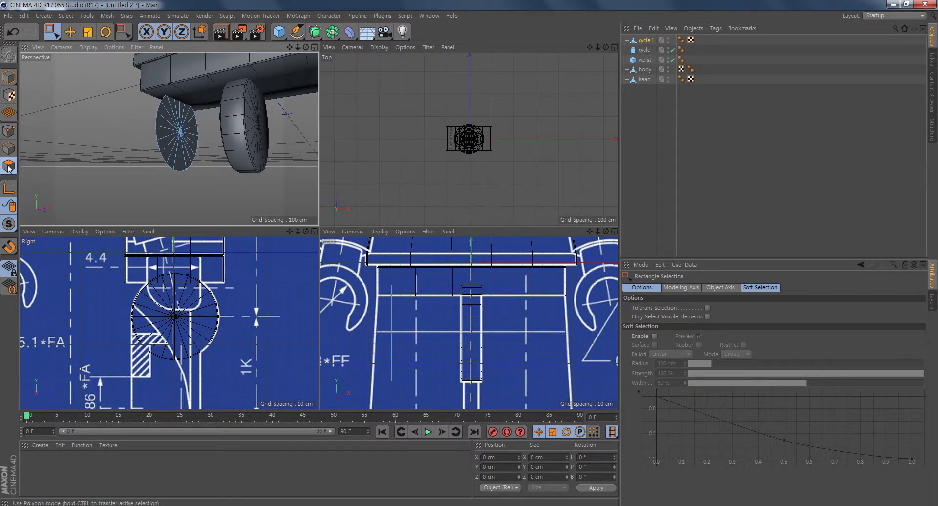
left_click_drag(205, 90, 250, 162, "alt")
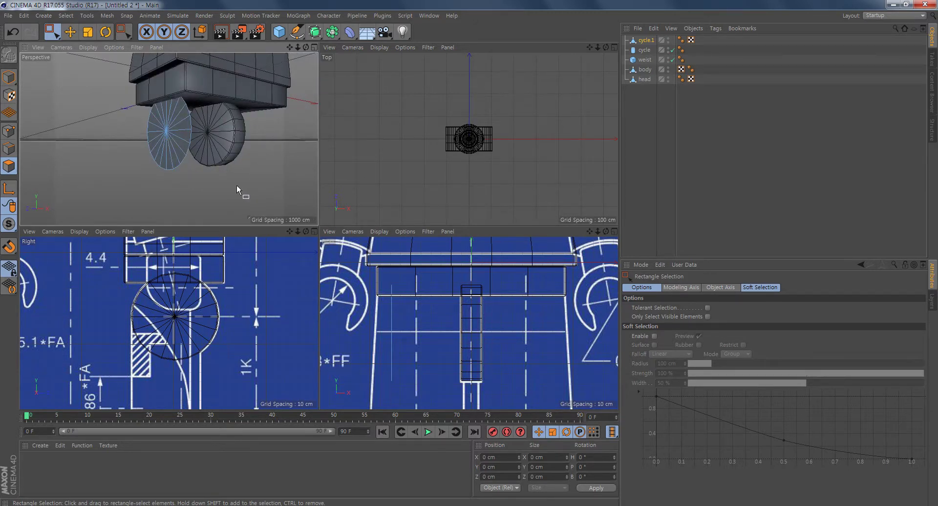
left_click_drag(236, 185, 179, 126, "alt")
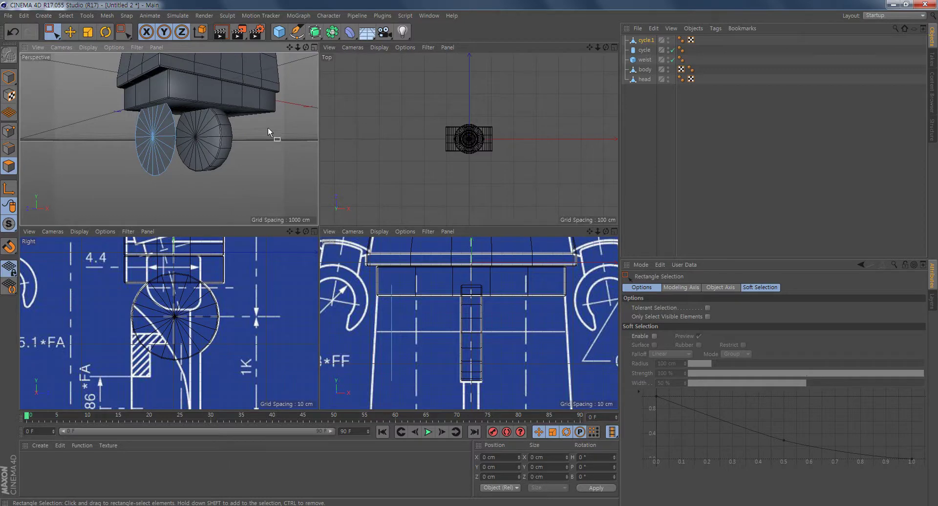
key("ctrl+a")
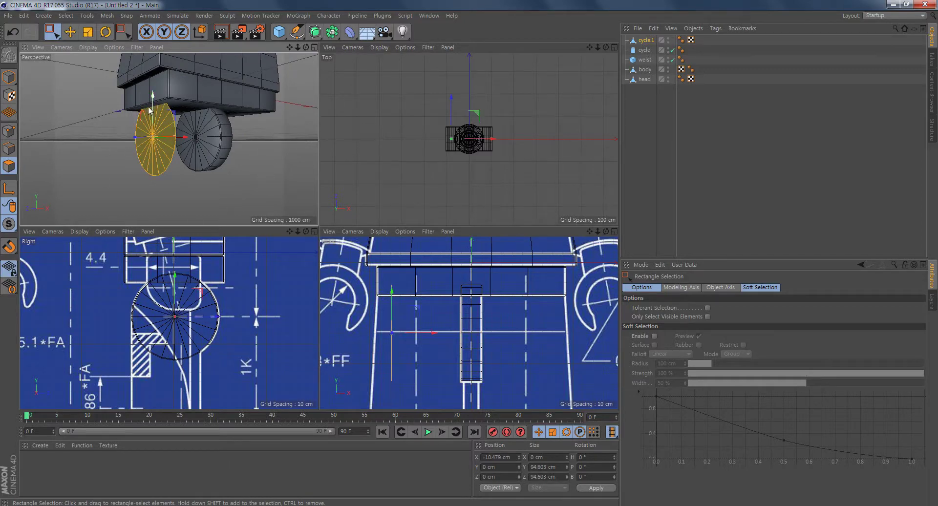
left_click_drag(149, 110, 183, 175, "alt")
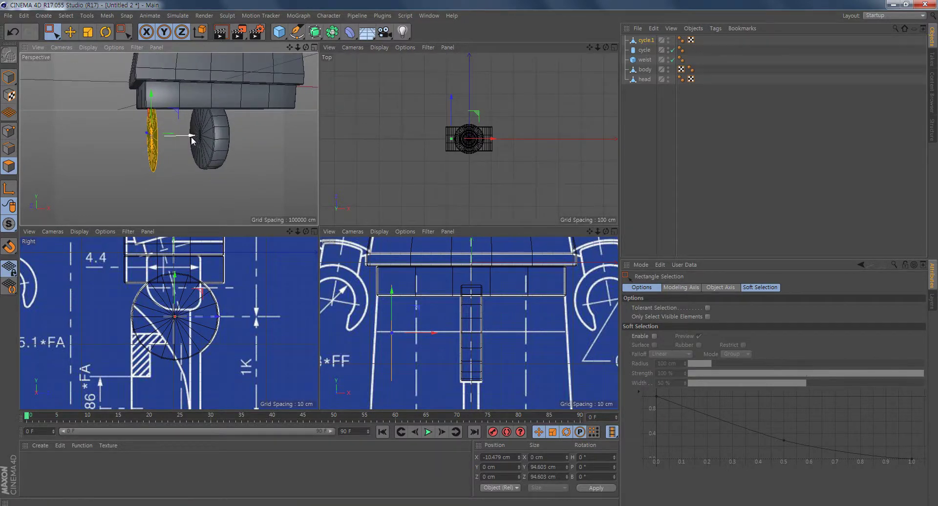
left_click_drag(191, 140, 148, 159)
Step: Delete the stray points left behind beside the moved disc
left_click(9, 131)
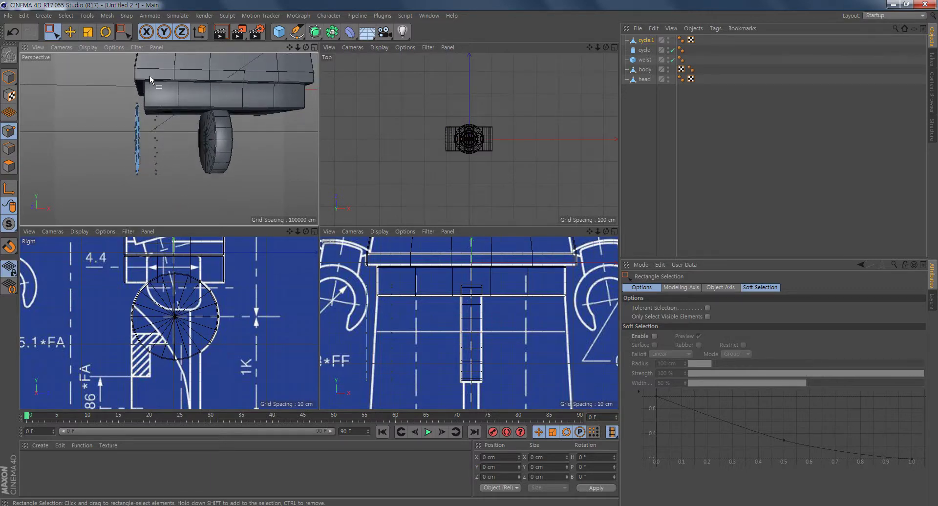
left_click_drag(178, 188, 146, 76)
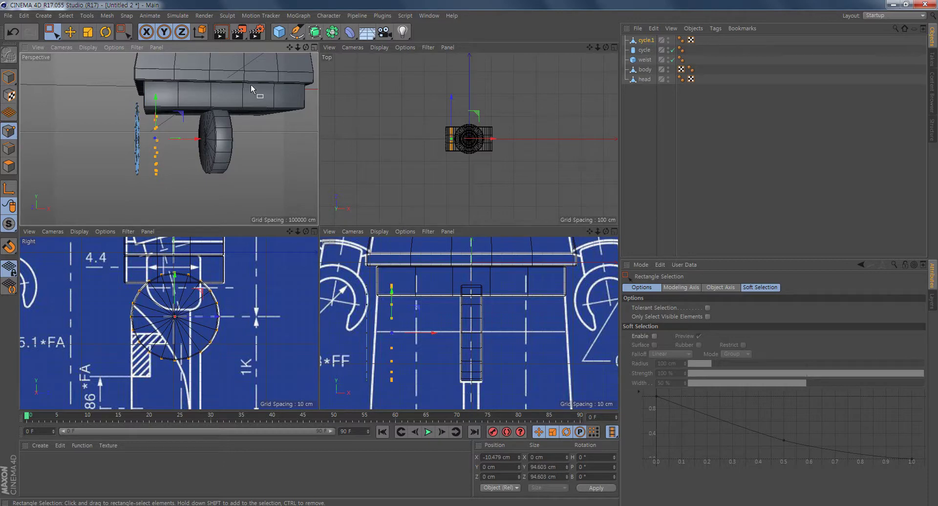
key("Delete")
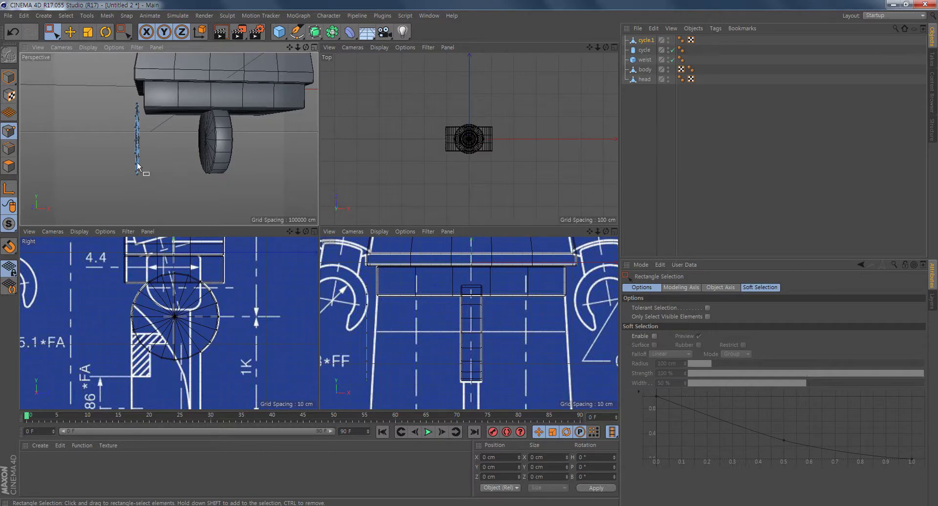
left_click_drag(148, 164, 280, 160, "alt")
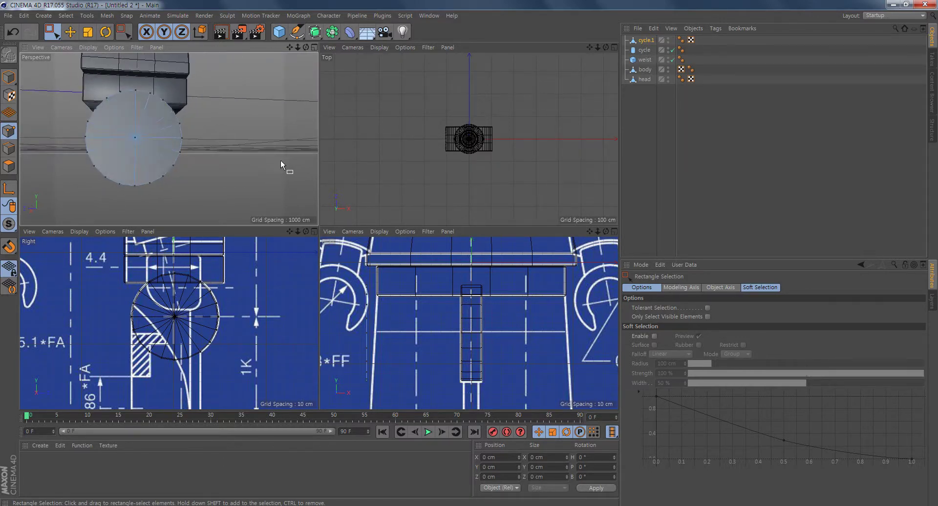
Step: Compare the disc's lower arc with the leg outline in the side-view blueprint
middle_click_drag(179, 382, 189, 359, "alt")
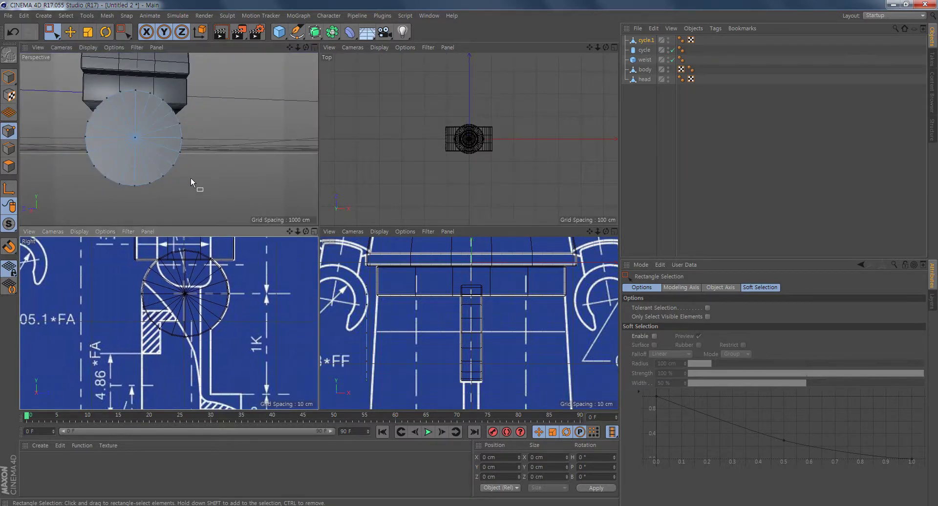
scroll(190, 178, "up", 3)
middle_click_drag(206, 302, 222, 310, "alt")
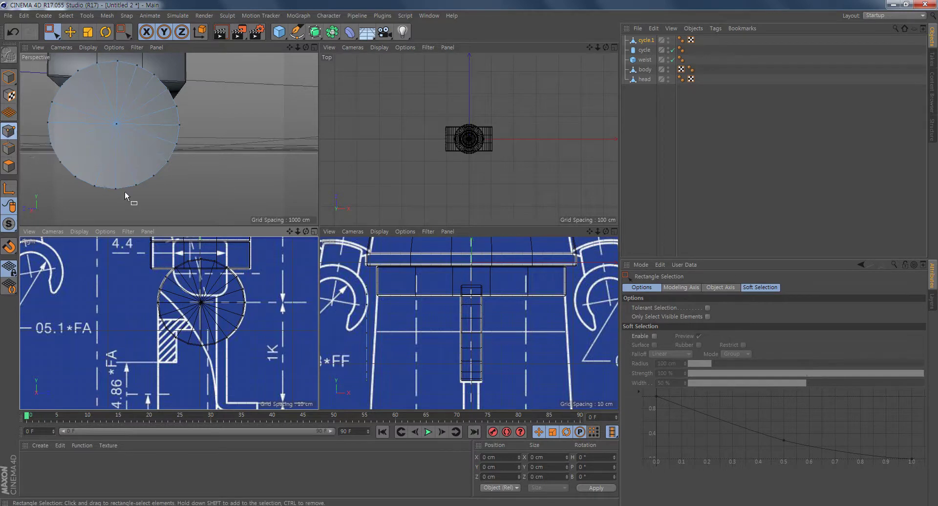
middle_click_drag(136, 195, 167, 196, "alt")
left_click_drag(166, 196, 83, 169, "alt")
scroll(244, 347, "up", 3)
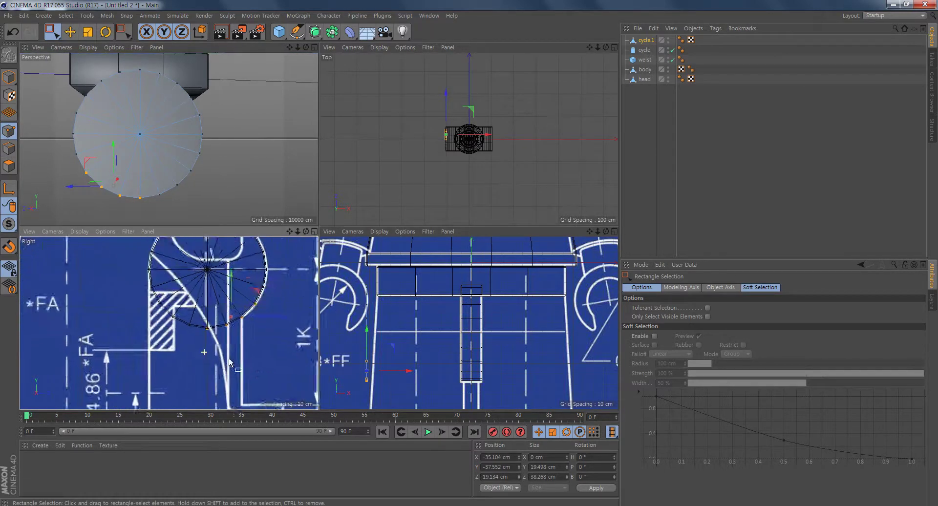
middle_click_drag(244, 347, 227, 380, "alt")
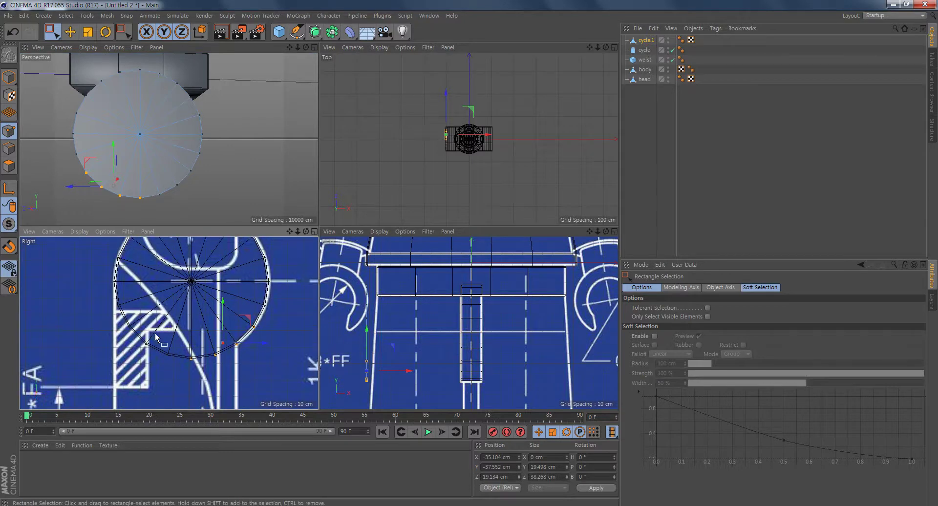
scroll(242, 178, "down", 3)
Step: Move the disc's polygons along X to the opposite side of the hips, at about 116.8 cm in object coordinates
left_click(9, 166)
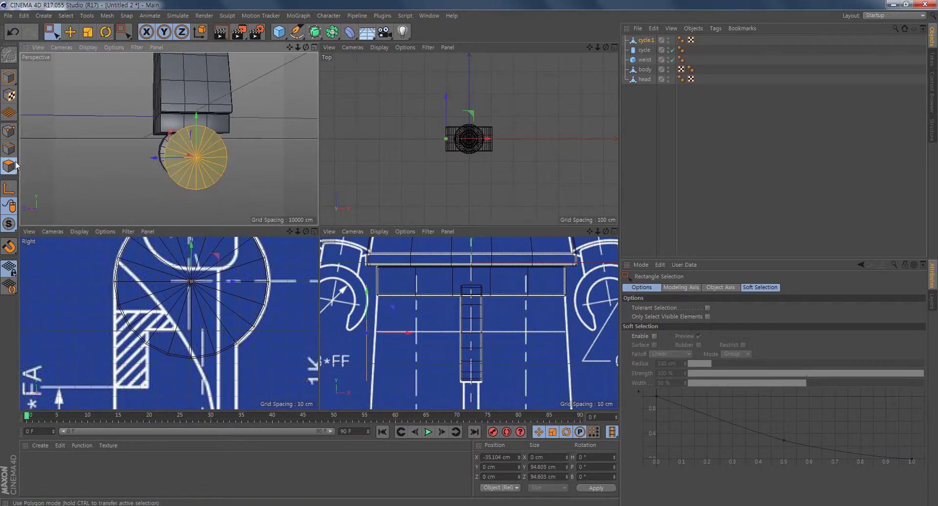
scroll(553, 335, "down", 3)
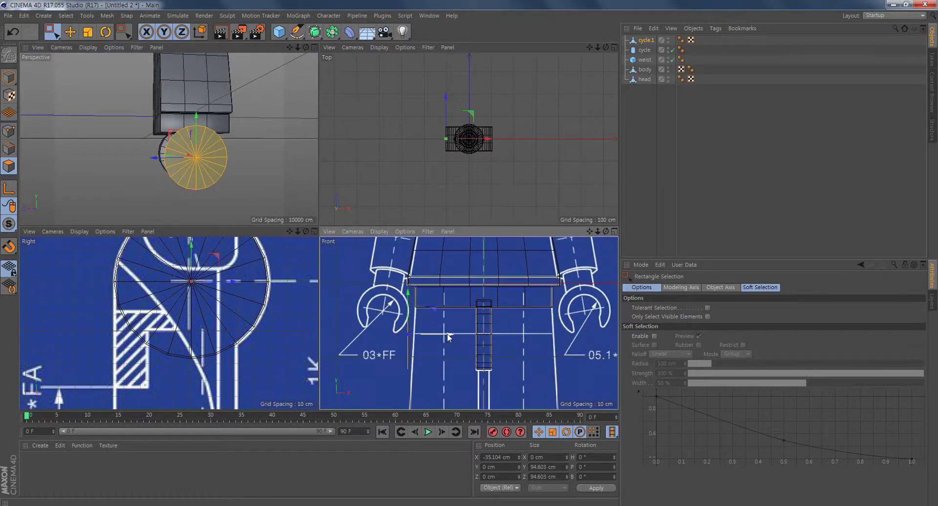
left_click_drag(444, 332, 563, 359)
middle_click_drag(256, 336, 240, 368, "alt")
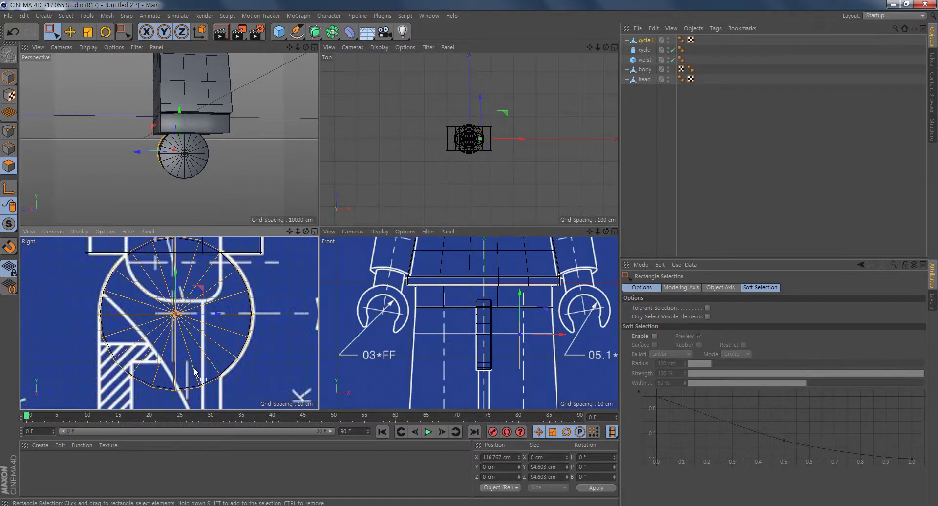
middle_click_drag(208, 313, 213, 296, "alt")
Step: Delete the six lower-arc points of the disc in the side view, where the leg continues downward
middle_click(194, 347)
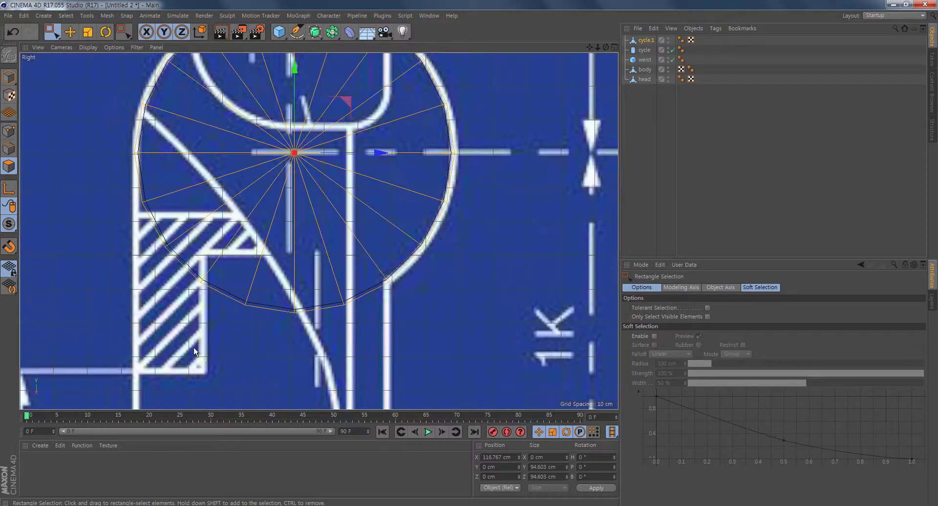
middle_click_drag(340, 264, 325, 236, "alt")
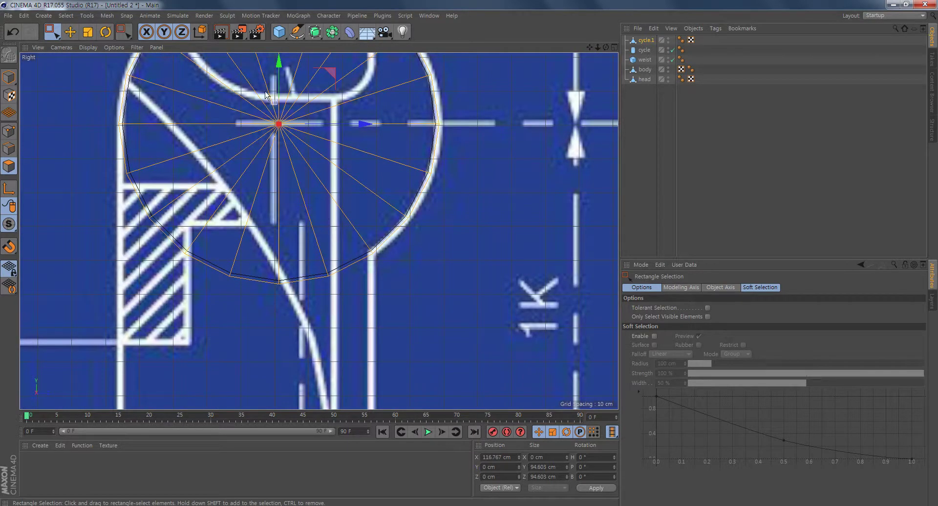
left_click(9, 131)
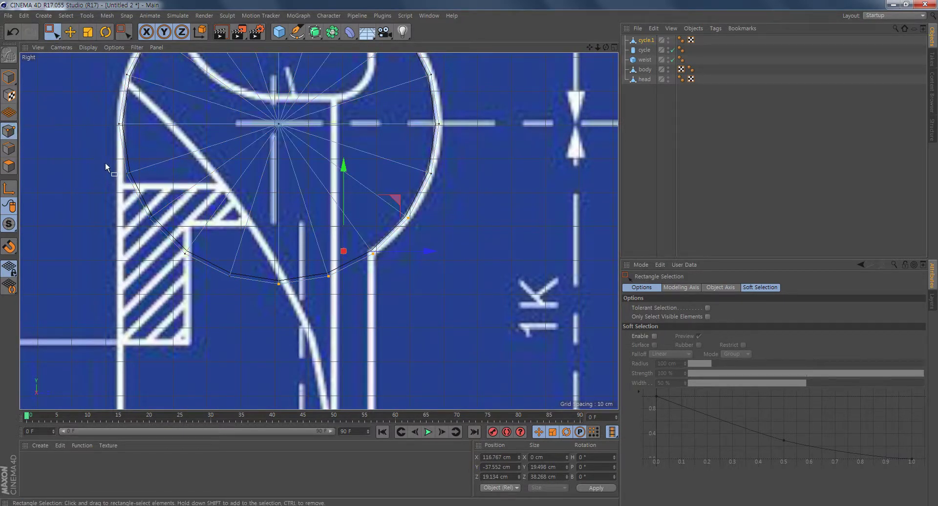
left_click_drag(106, 162, 139, 220)
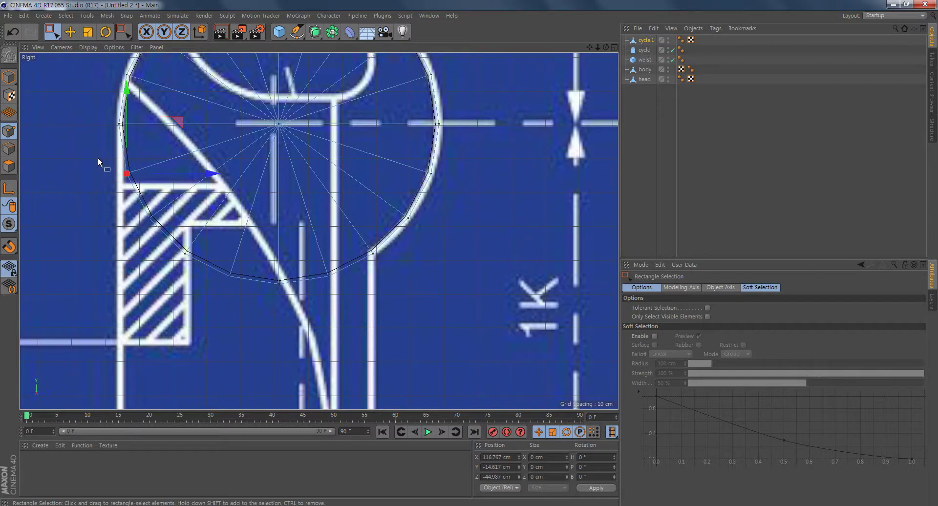
left_click_drag(98, 157, 332, 308)
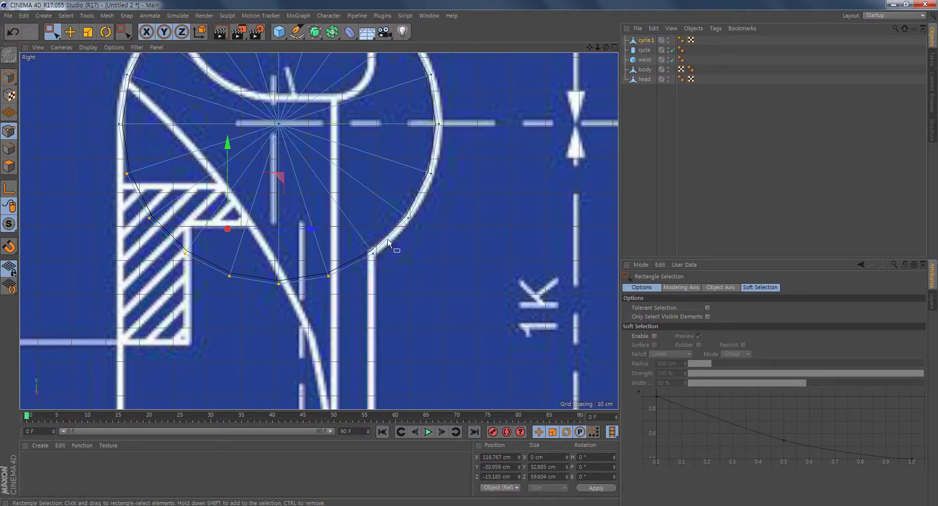
left_click(285, 340)
middle_click(451, 183)
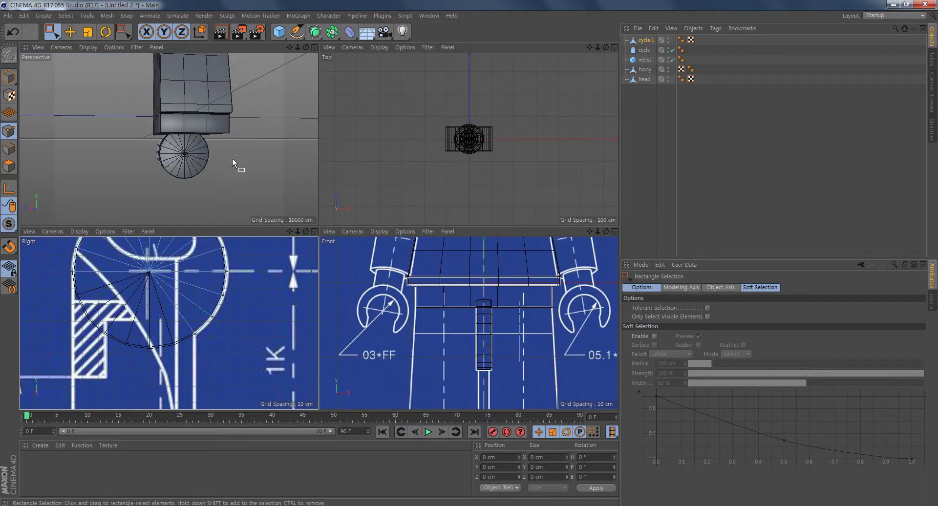
Step: Extrude the two open radial edges of the partial disc downward with an offset of about 43.2 cm
scroll(235, 163, "up", 5)
middle_click_drag(75, 159, 357, 182, "alt")
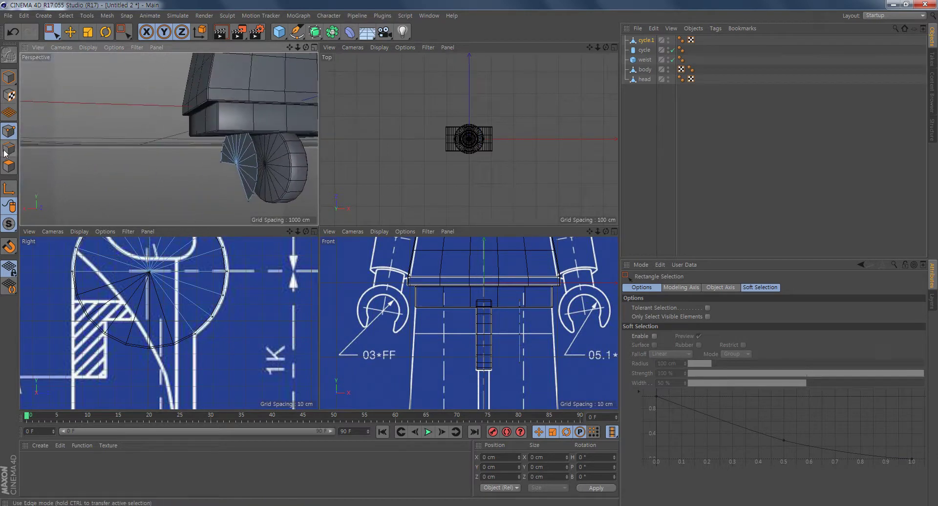
mouse_move(219, 151)
left_mouse_down("alt")
mouse_move(313, 153)
mouse_move(262, 168)
mouse_move(260, 142)
mouse_move(288, 144)
mouse_move(234, 165)
mouse_move(224, 147)
mouse_move(229, 160)
left_mouse_up("alt")
scroll(254, 170, "up", 3)
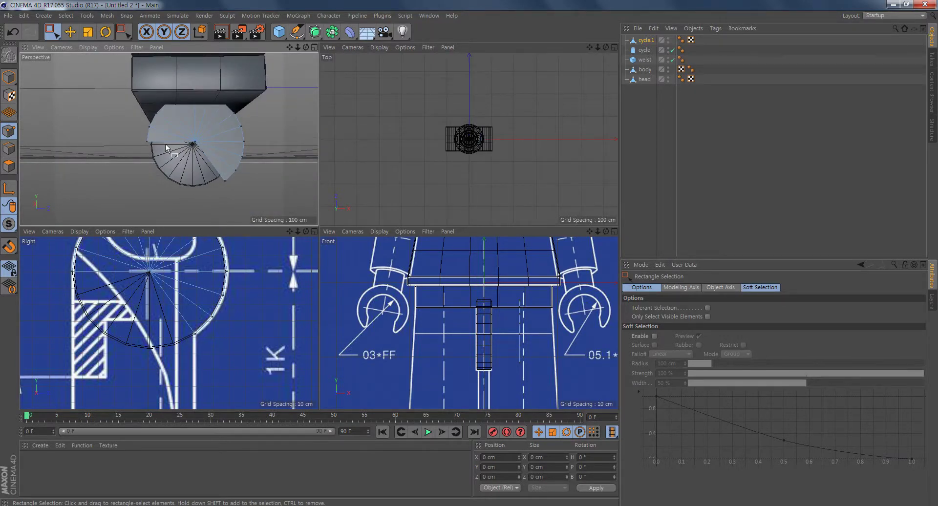
left_click(9, 149)
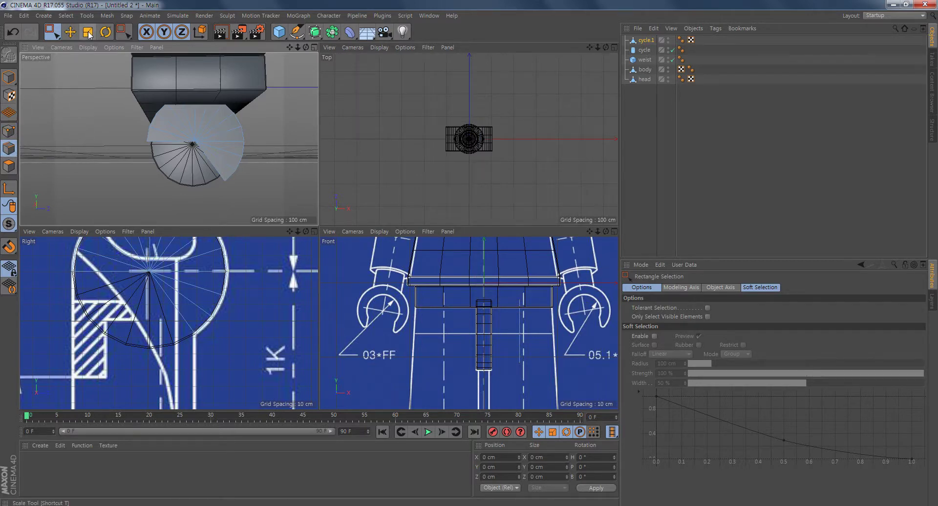
left_click(70, 31)
left_click(171, 143)
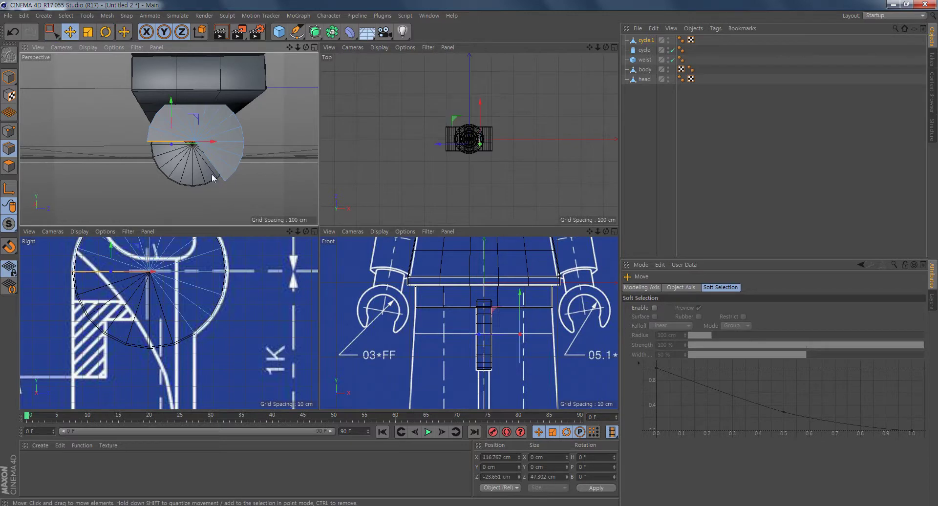
left_click(215, 171, "shift")
left_click_drag(187, 186, 206, 132, "alt")
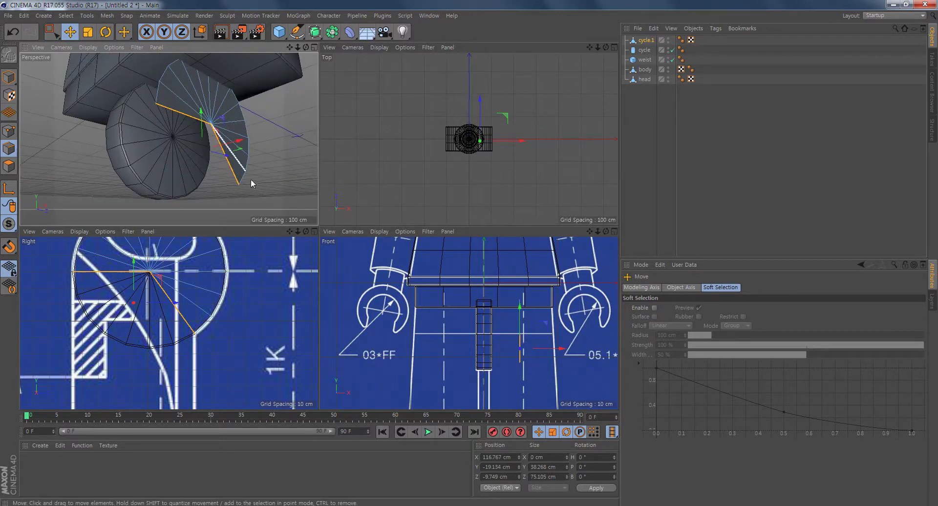
mouse_move(250, 179)
left_mouse_down("alt")
mouse_move(244, 186)
mouse_move(236, 170)
left_mouse_up("alt")
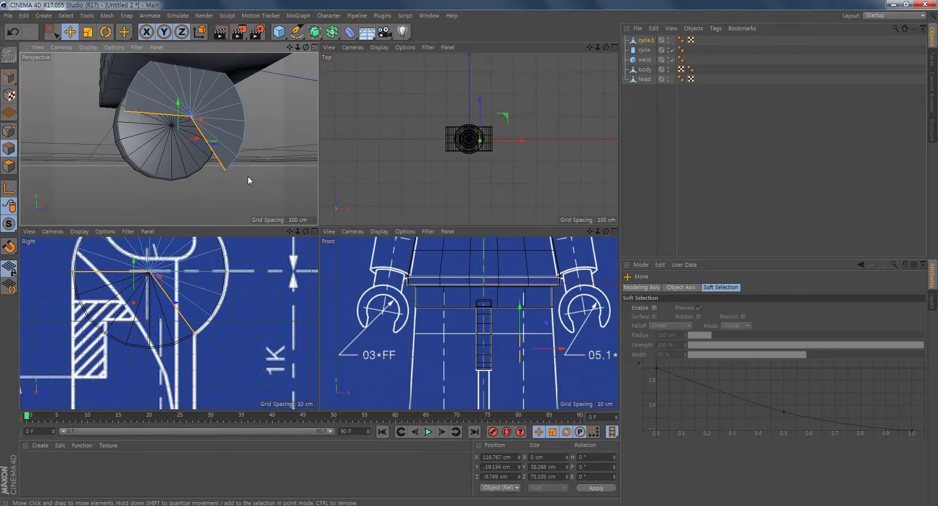
right_click(249, 181)
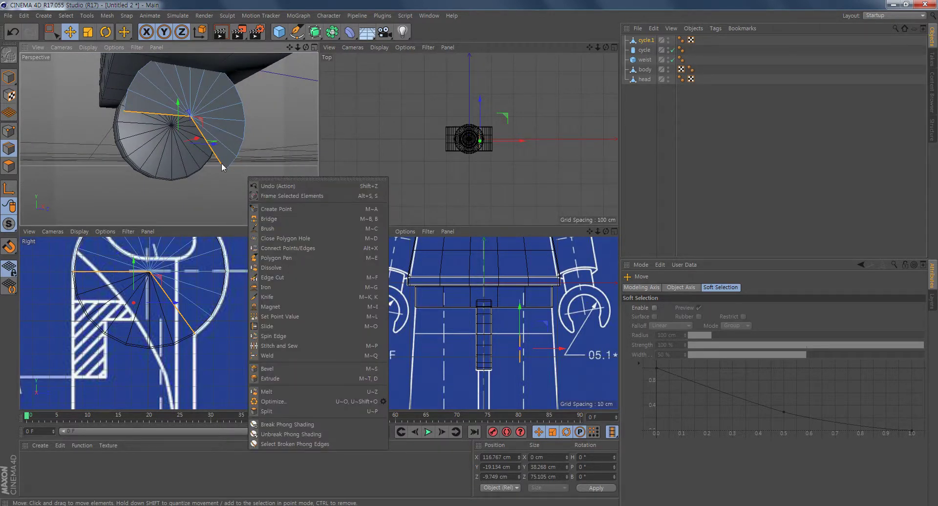
left_click(282, 379)
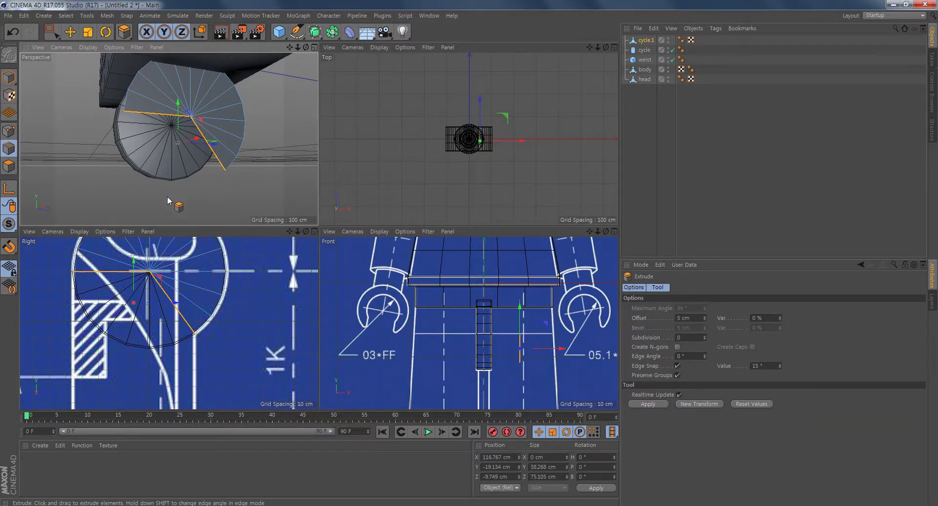
left_click_drag(229, 190, 214, 195, "alt")
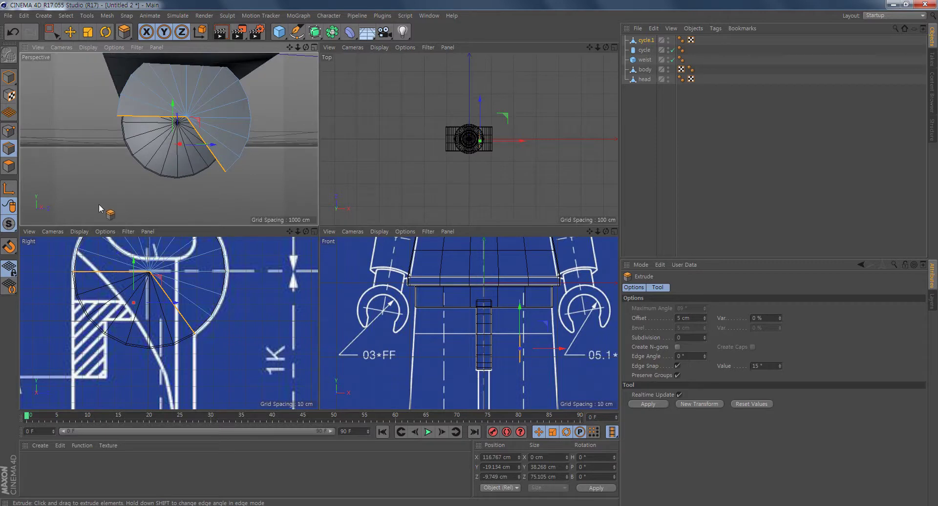
left_click_drag(98, 204, 156, 206)
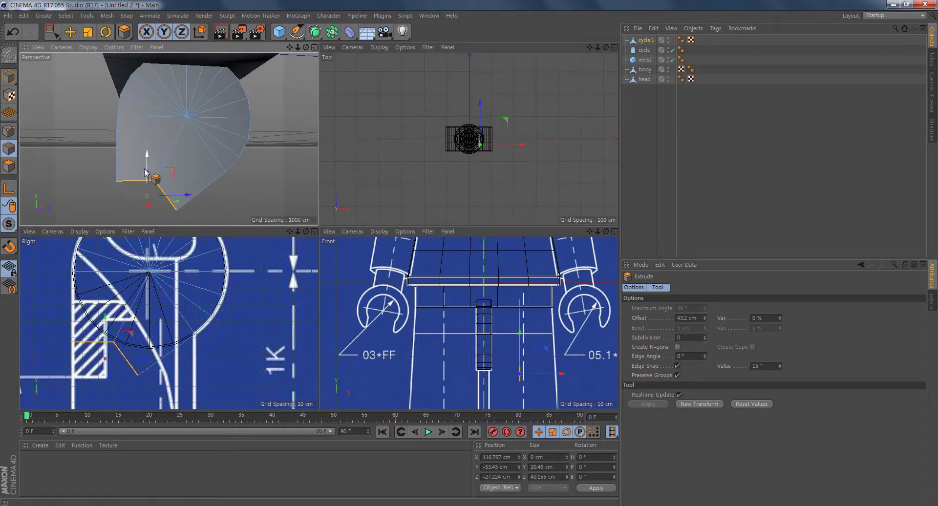
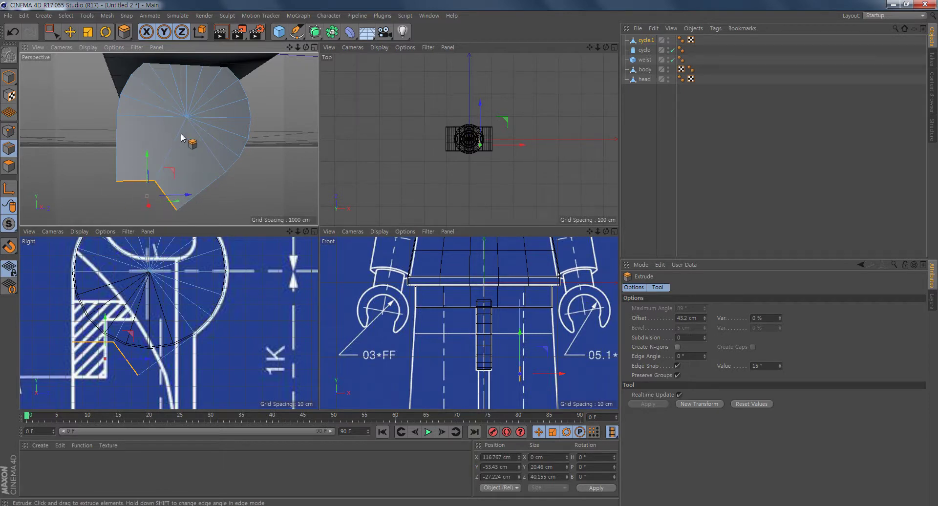
Step: Flatten the extruded edges into a horizontal line by scaling them along Y and setting their Y size to 0 cm
middle_click_drag(226, 203, 220, 172, "alt")
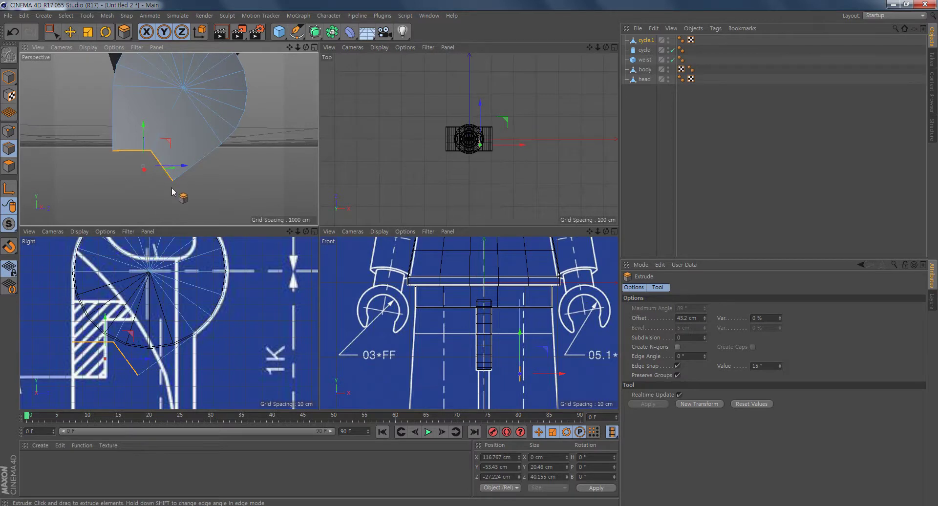
scroll(238, 380, "down", 1)
middle_click_drag(237, 380, 232, 319, "alt")
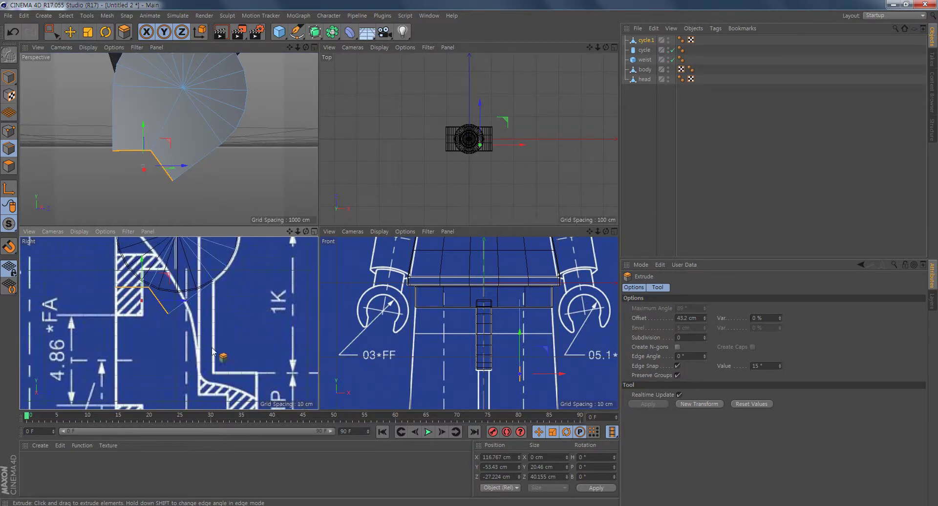
middle_click_drag(213, 350, 240, 370, "alt")
middle_click_drag(221, 320, 218, 359, "alt")
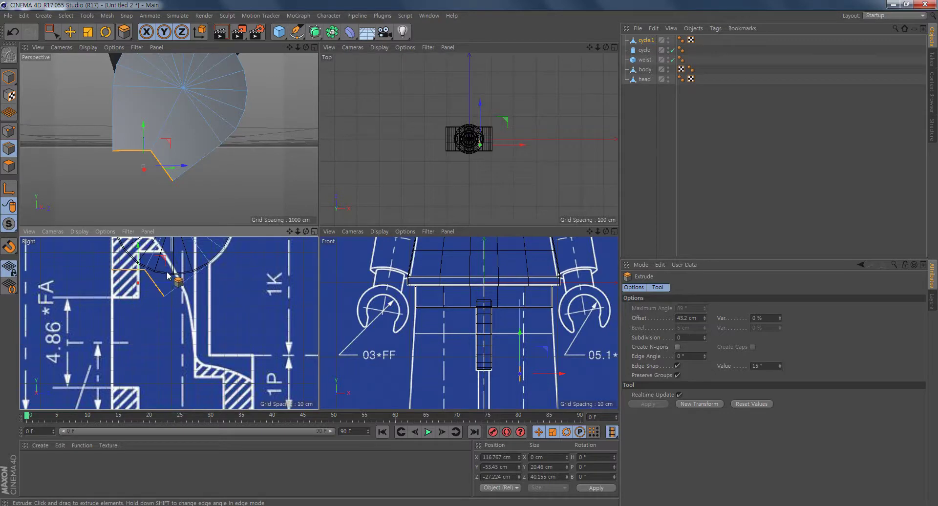
middle_click_drag(224, 326, 231, 353, "alt")
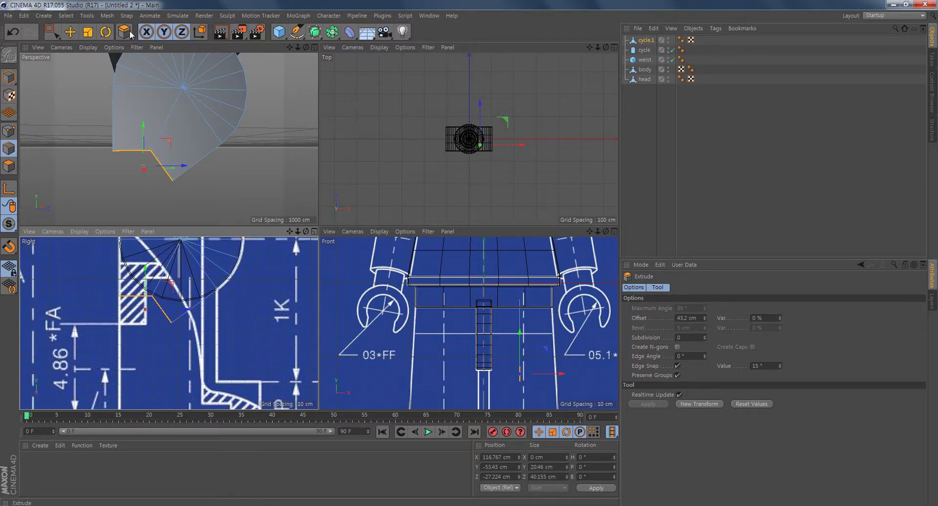
left_click(87, 33)
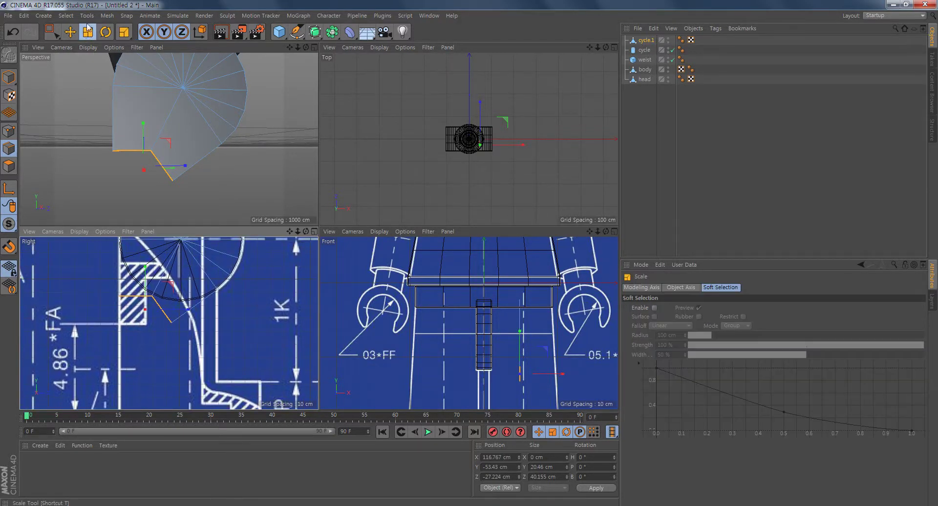
left_click_drag(145, 267, 145, 275)
middle_click(145, 276)
left_click_drag(269, 113, 269, 169)
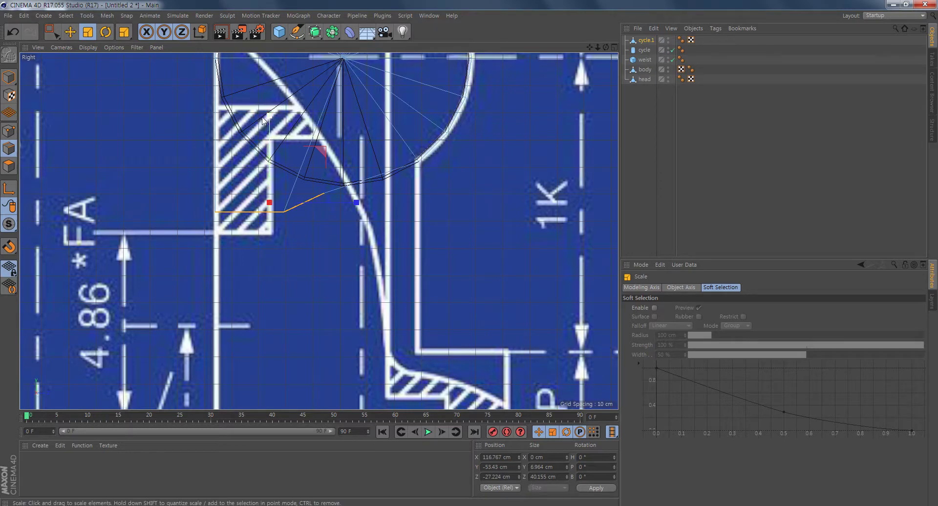
left_click_drag(269, 117, 283, 154)
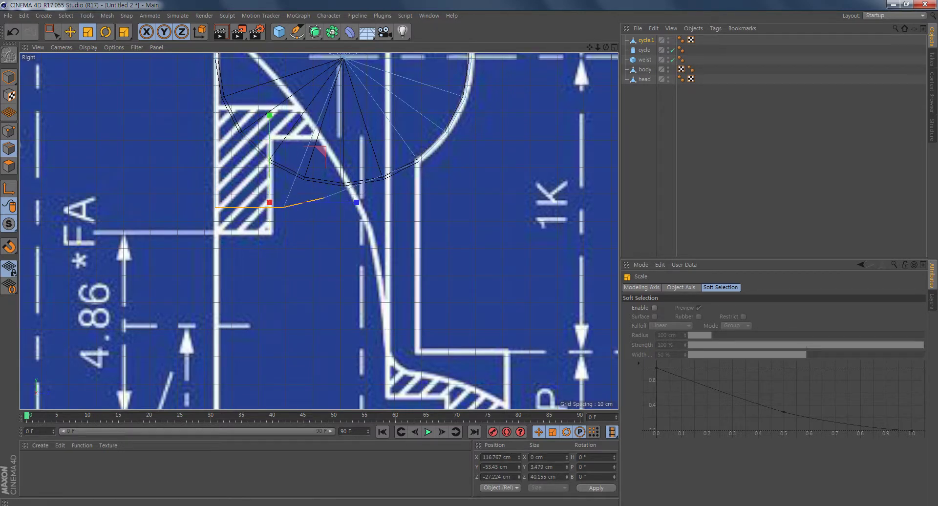
left_click(558, 466)
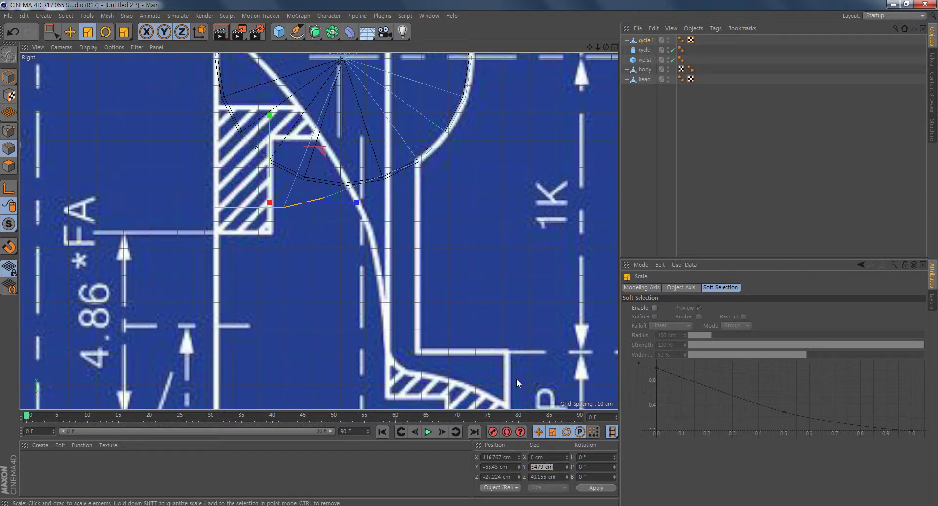
type("0")
key("Return")
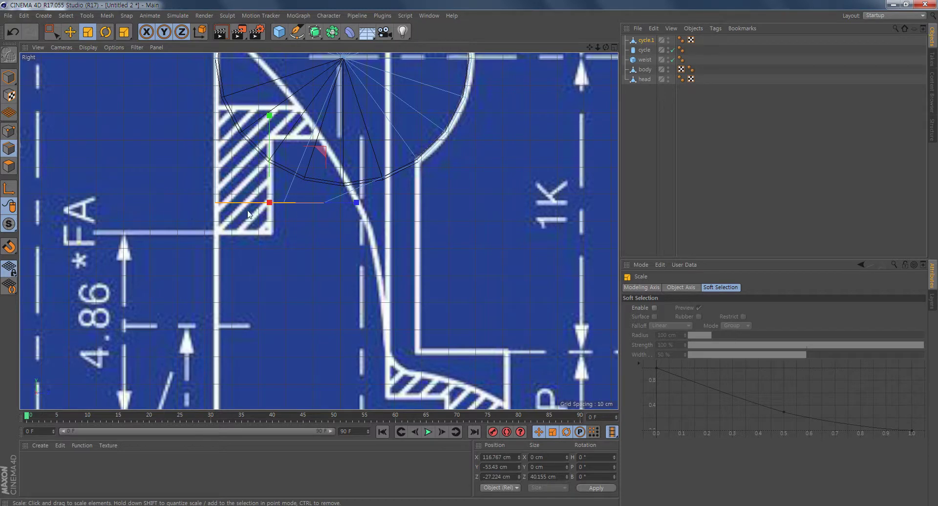
Step: Move the end point of the flattened edge along Z to about 27.8 cm, below the disc's cut corner
middle_click_drag(422, 231, 365, 308, "alt")
left_click(12, 131)
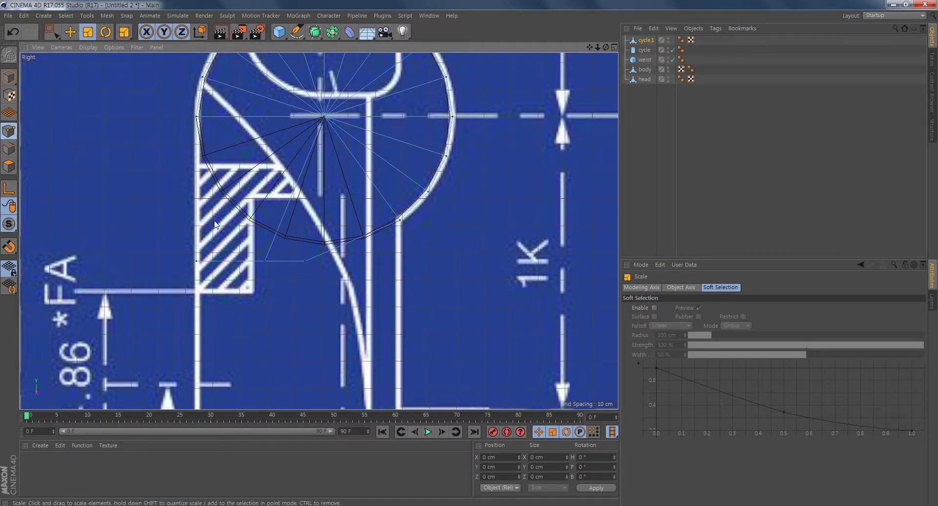
left_click(307, 262)
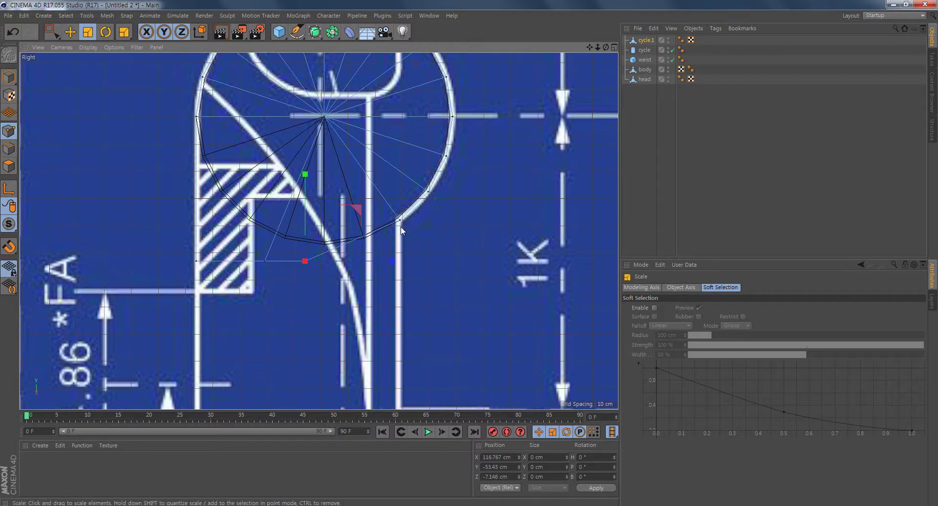
key("e")
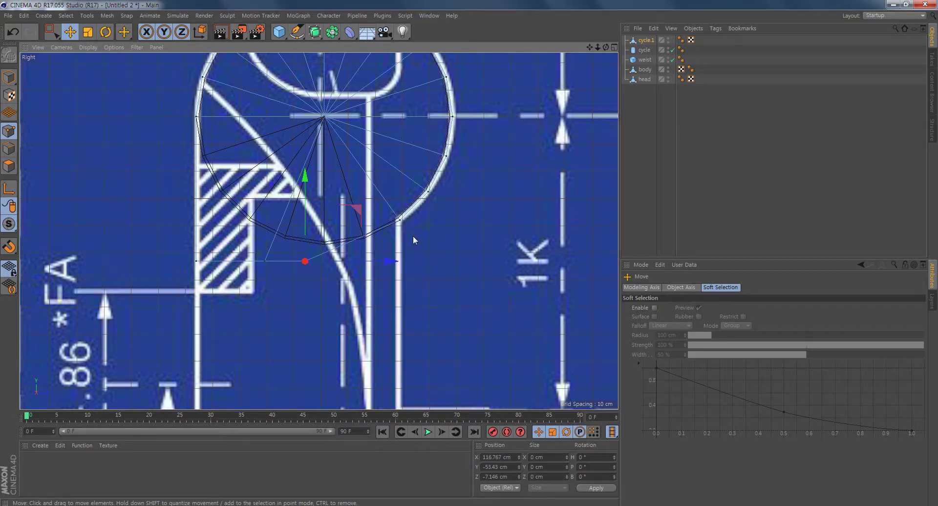
middle_click_drag(425, 230, 377, 283, "alt")
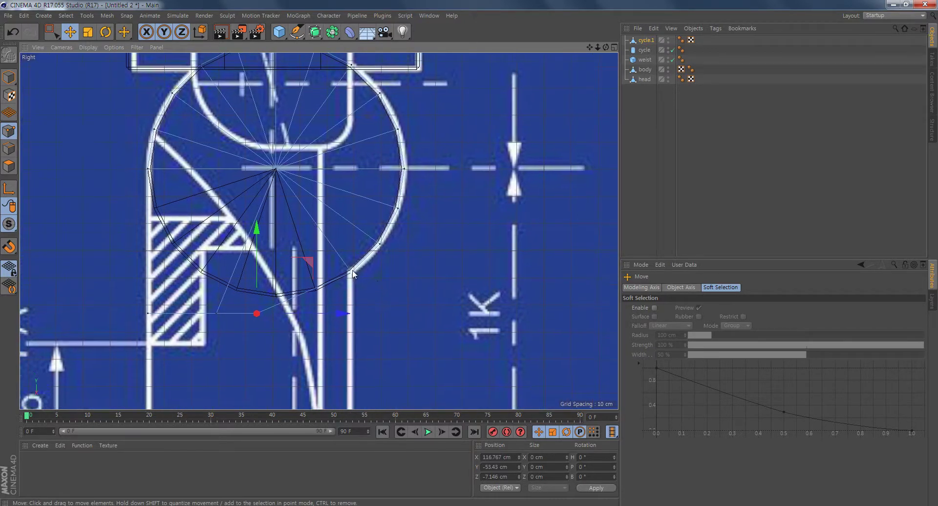
middle_click(381, 285)
middle_click_drag(473, 149, 424, 165, "alt")
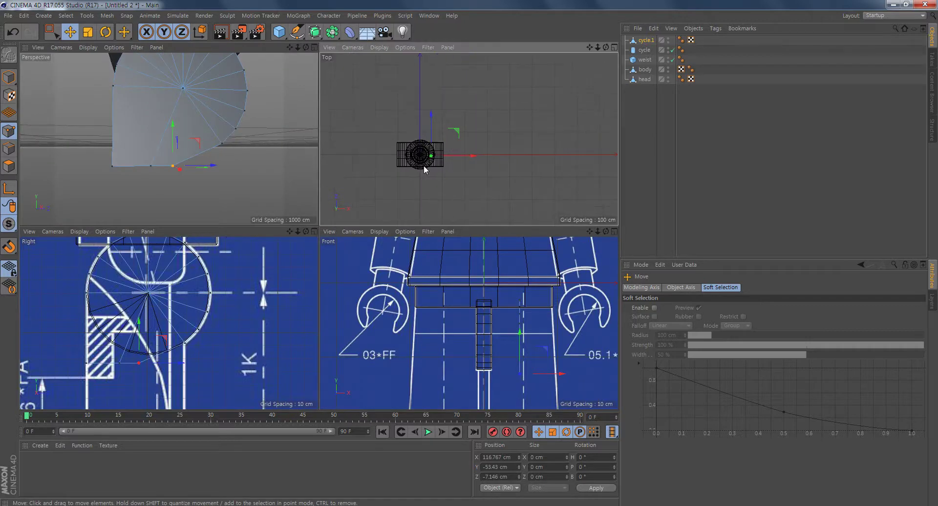
scroll(400, 163, "up", 10)
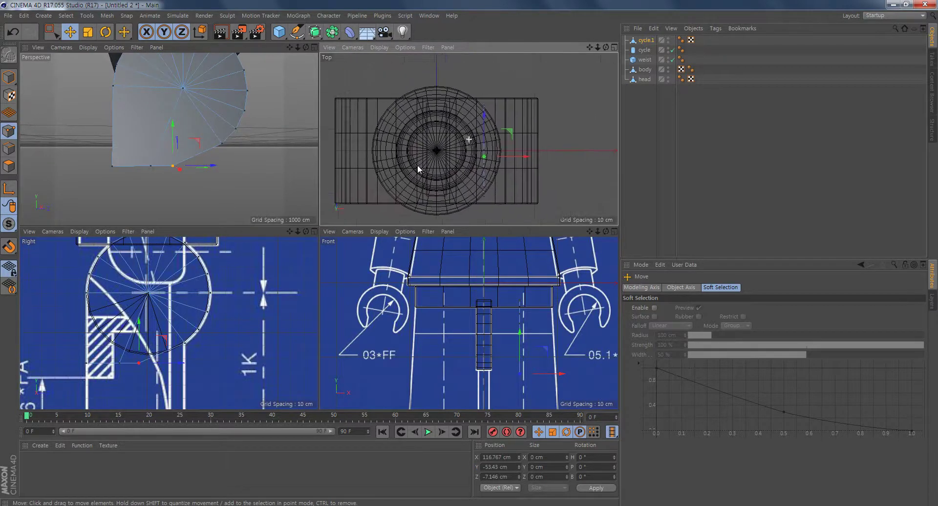
middle_click_drag(462, 174, 373, 179, "alt")
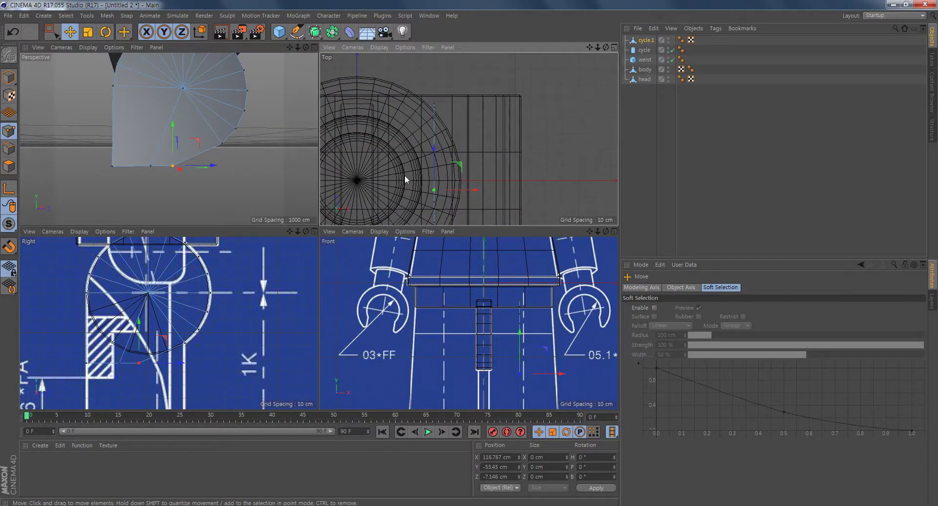
scroll(408, 171, "up", 4)
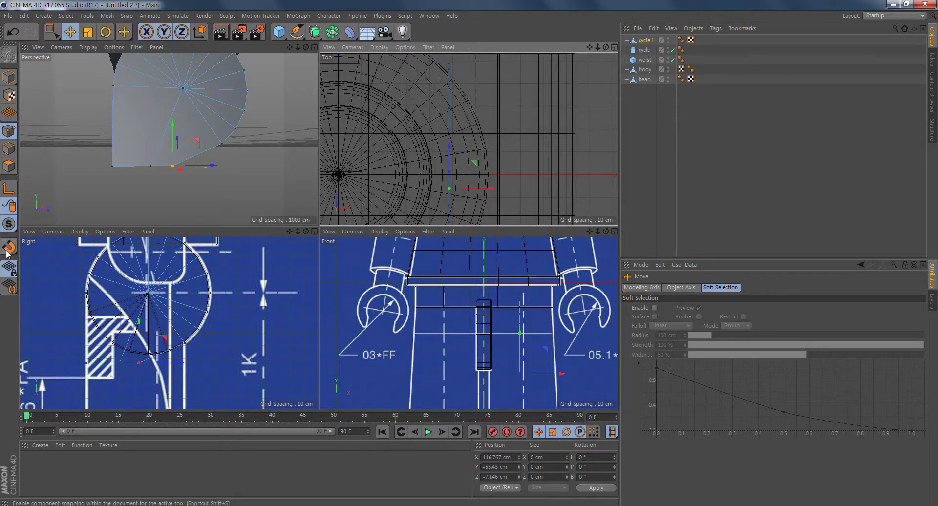
scroll(170, 338, "up", 3)
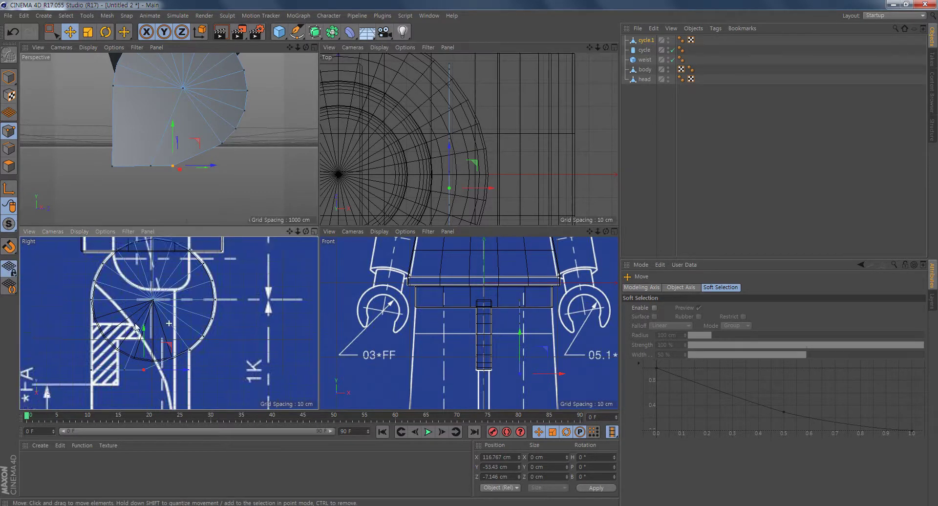
scroll(170, 339, "up", 2)
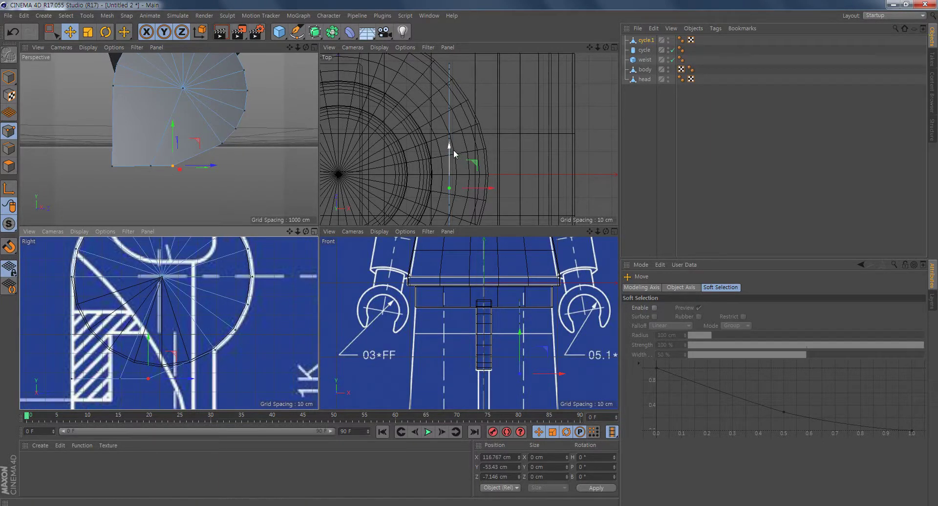
left_click_drag(452, 148, 451, 65)
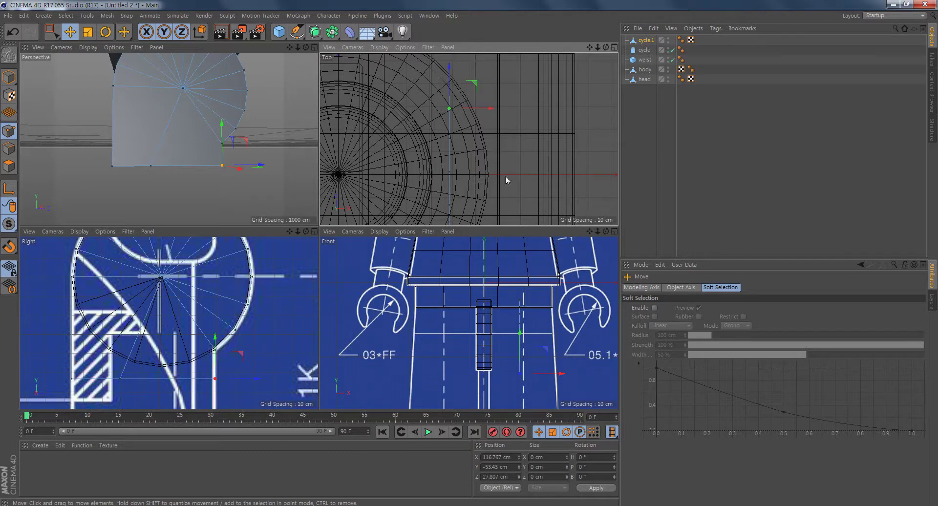
Step: Enable snapping and align the lower edge's end point at Z 27.803 cm and its middle point at Z 0 cm
left_click_drag(449, 69, 448, 88)
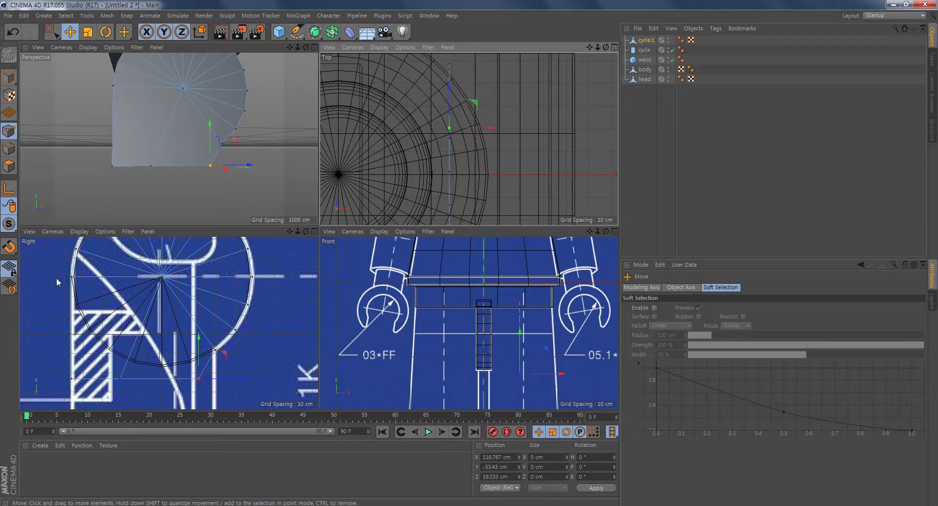
left_click(9, 247)
left_click_drag(452, 87, 450, 69)
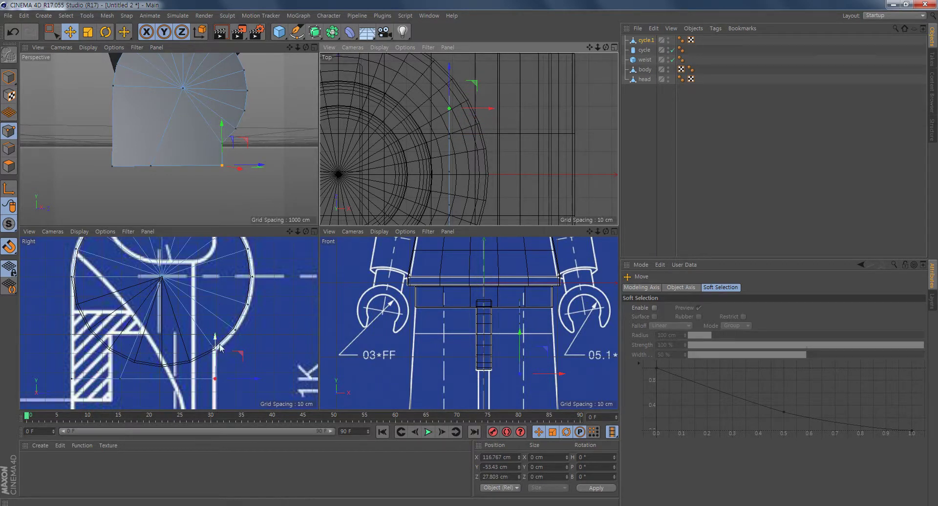
left_click_drag(119, 377, 119, 389)
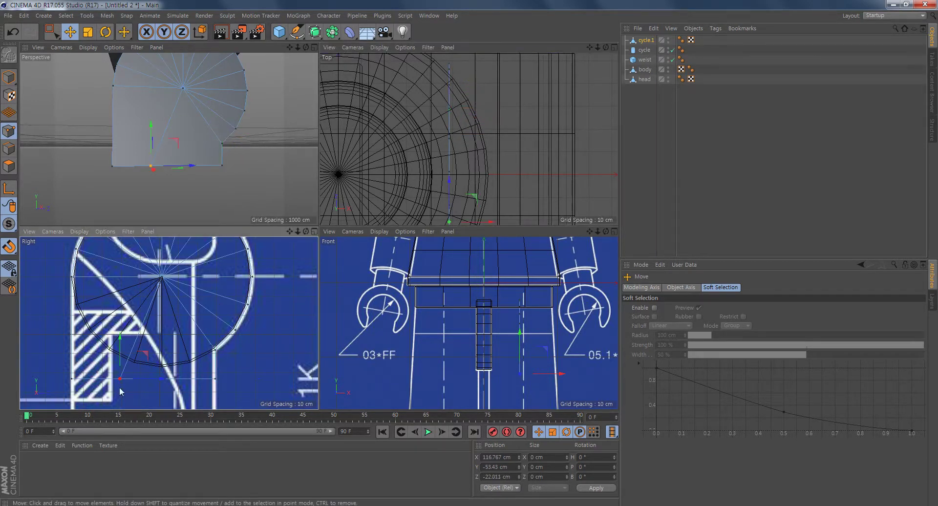
left_click_drag(448, 181, 455, 136)
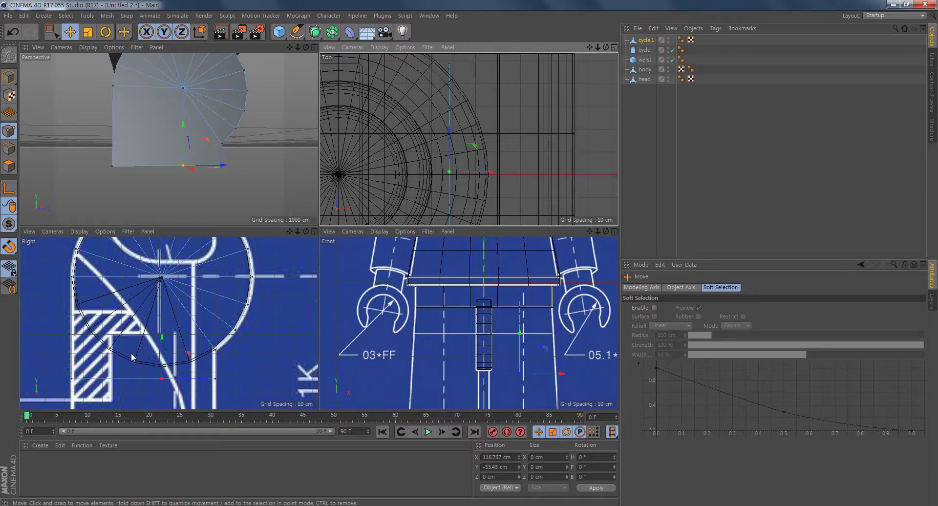
Step: Move all points of the leg's lower edge down along Y to about -107.7 cm, at the top of the blueprint's foot
scroll(209, 384, "down", 2)
middle_click_drag(210, 384, 248, 329, "alt")
middle_click(248, 329)
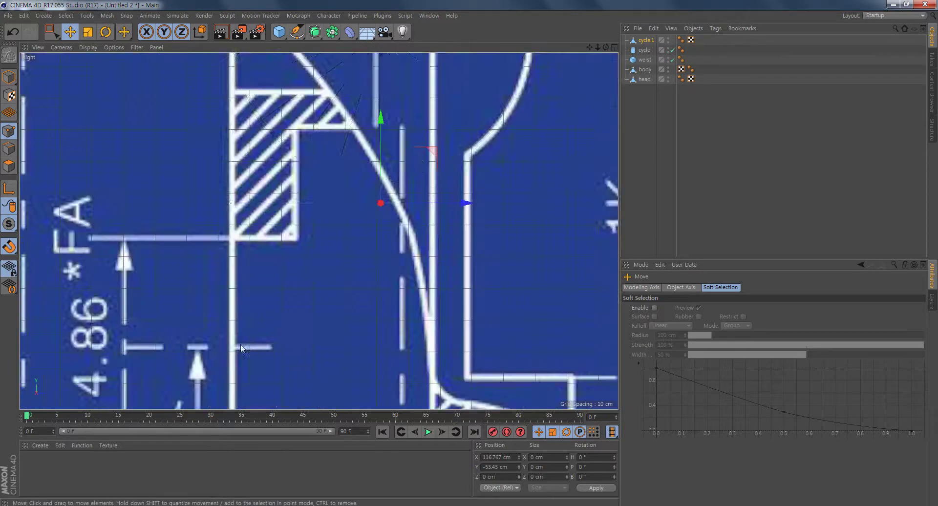
middle_click_drag(388, 320, 337, 262, "alt")
scroll(405, 265, "down", 4)
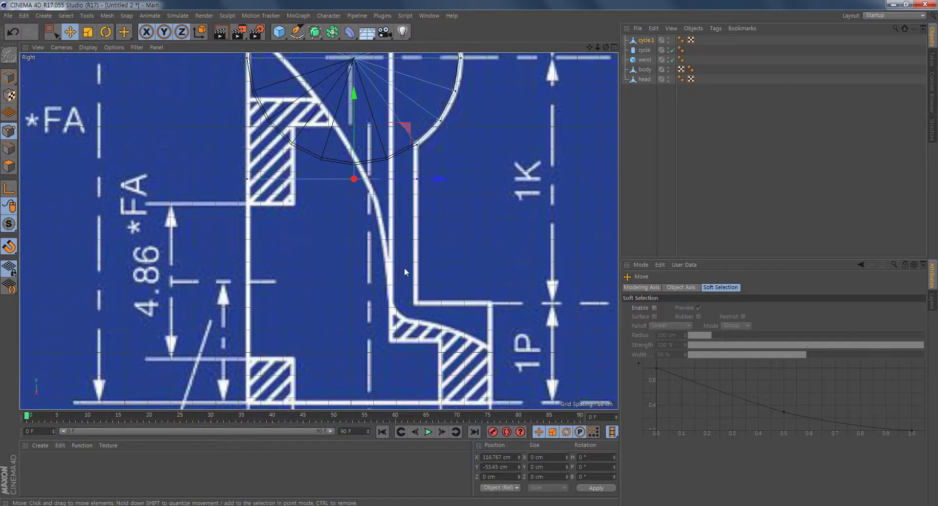
middle_click_drag(433, 196, 426, 193, "alt")
left_click(52, 33)
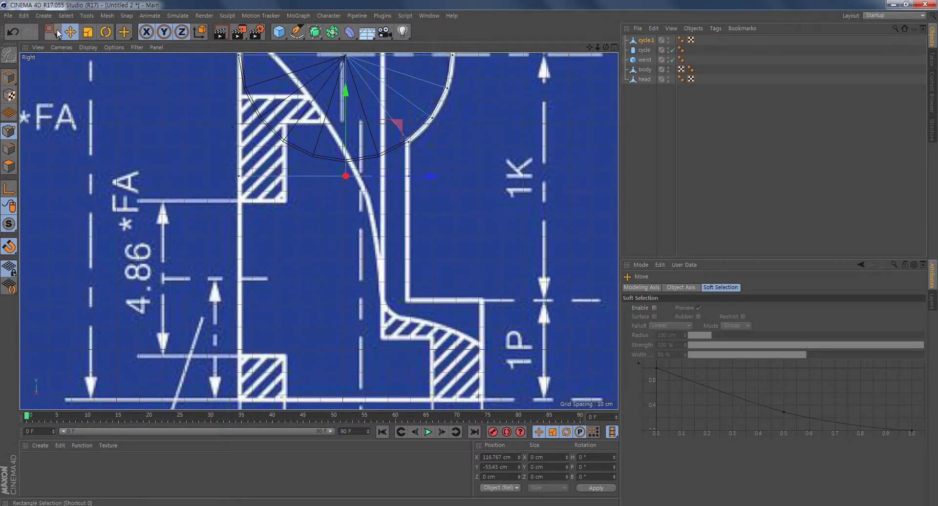
left_click_drag(461, 229, 164, 166)
left_click_drag(324, 96, 322, 218)
middle_click_drag(423, 215, 401, 247, "alt")
middle_click(400, 247)
scroll(247, 138, "down", 5)
mouse_move(222, 158)
left_mouse_down("alt")
mouse_move(242, 171)
mouse_move(245, 140)
mouse_move(263, 154)
mouse_move(209, 161)
left_mouse_up("alt")
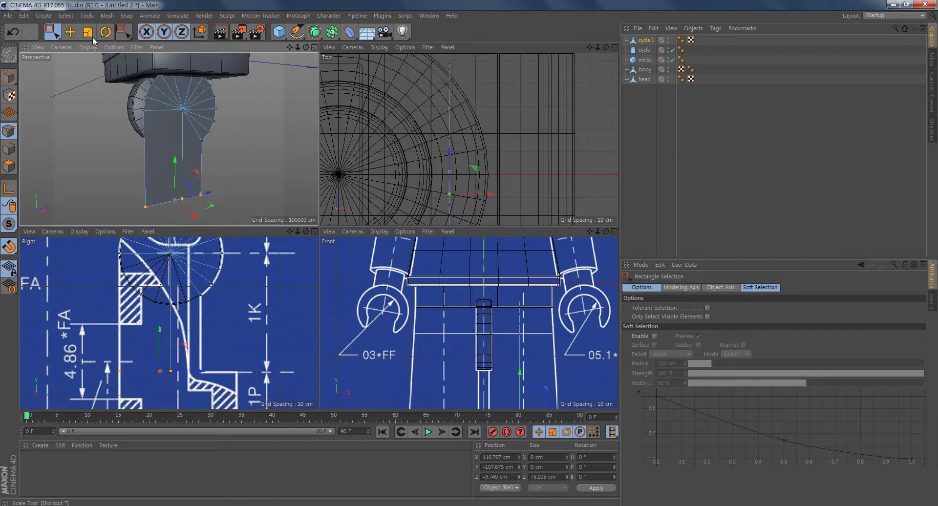
Step: Extrude the leg's bottom edges downward with an offset of 44.7 cm to the blueprint's base line
scroll(268, 376, "down", 3)
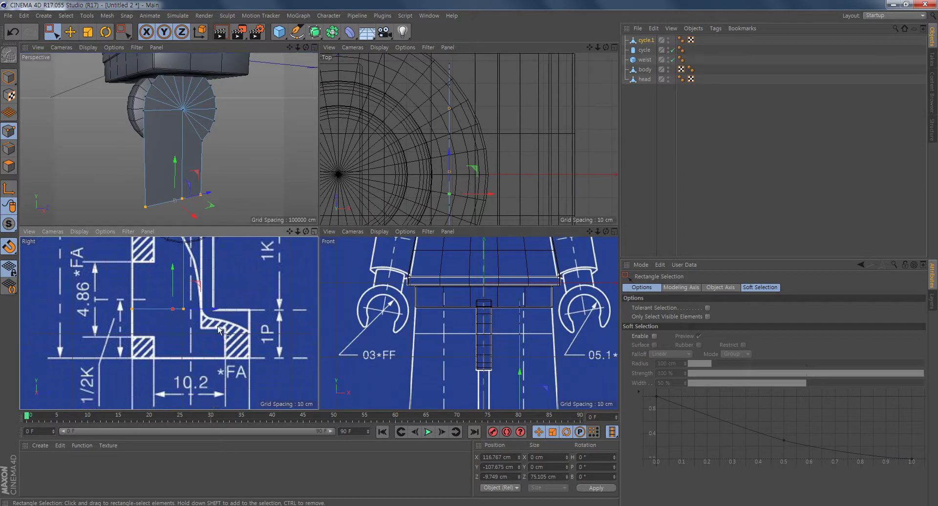
middle_click(217, 326)
middle_click_drag(335, 209, 322, 205)
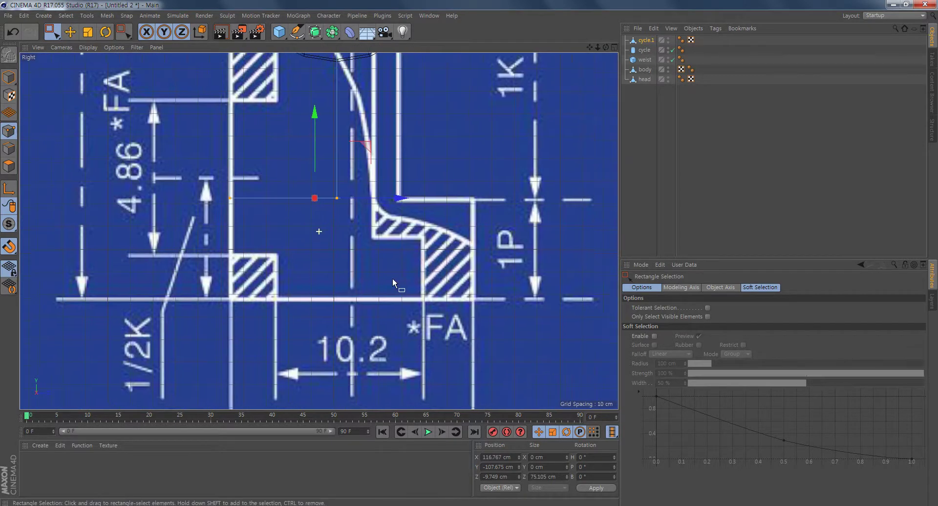
left_click(10, 150)
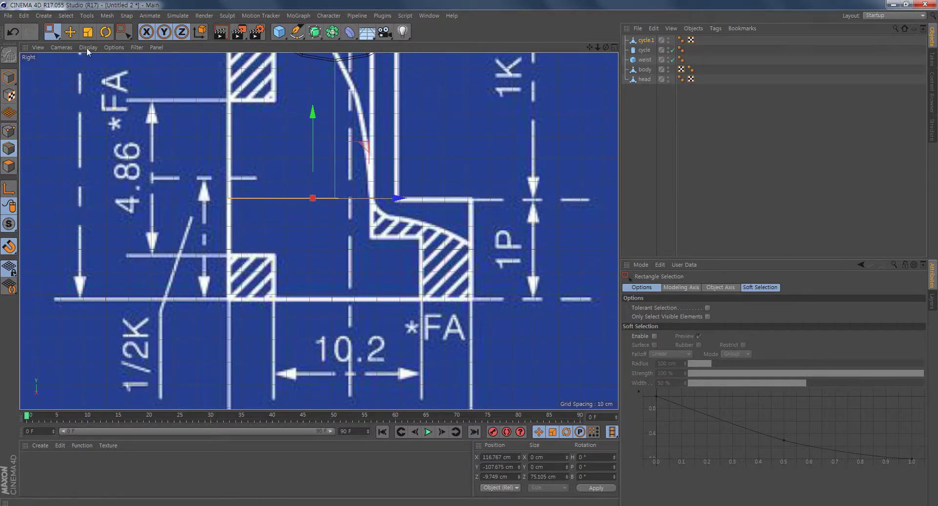
left_click(70, 31)
left_click(278, 204)
left_click(277, 197)
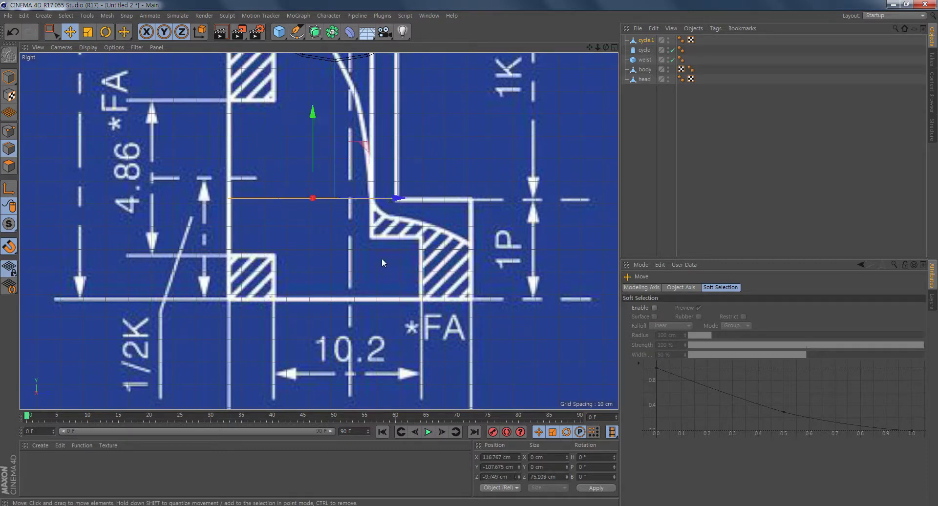
left_click(366, 198)
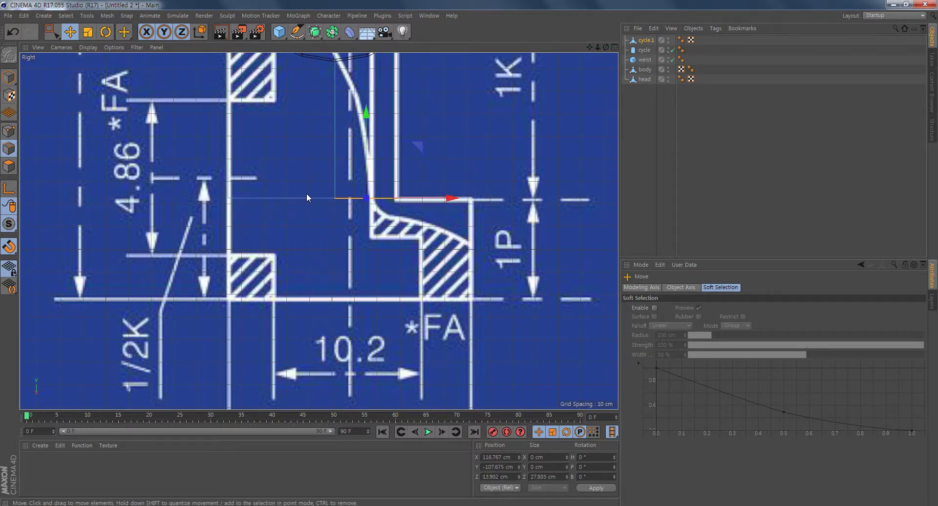
left_click(306, 197)
middle_click_drag(394, 266, 320, 238)
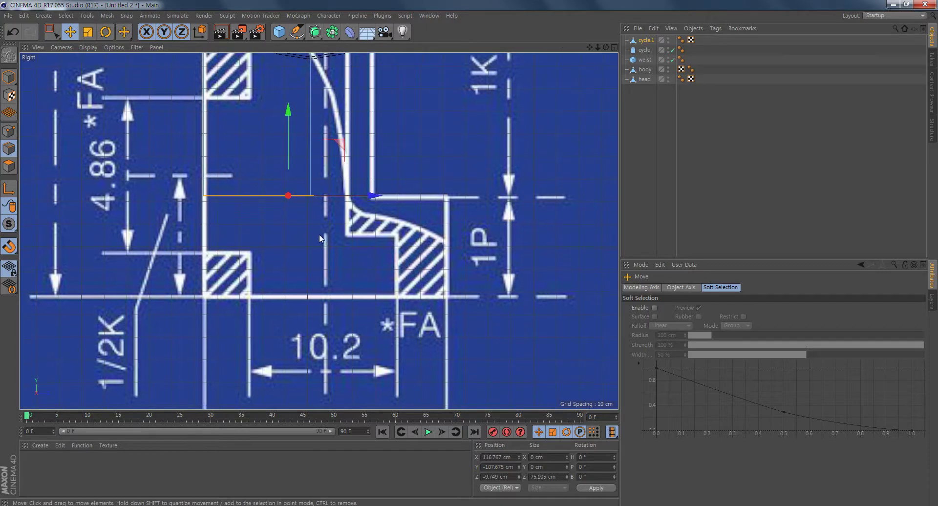
right_click(323, 211)
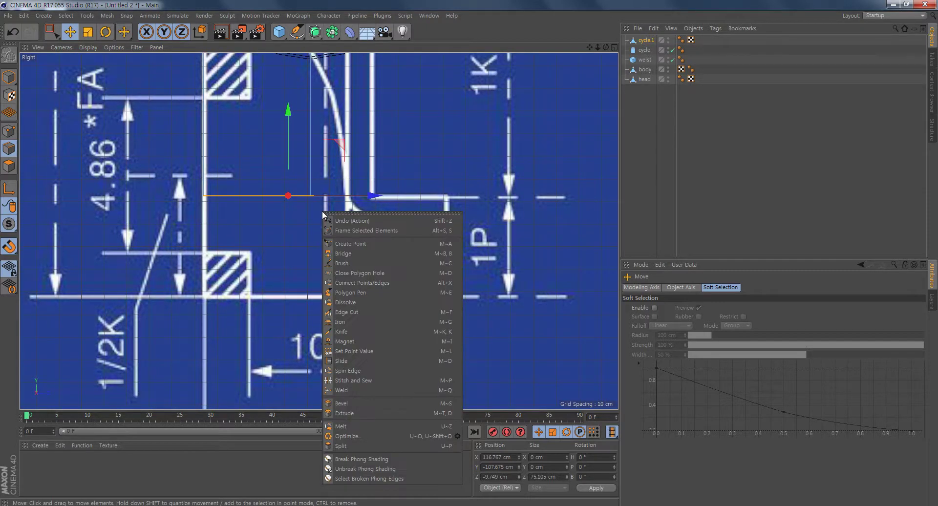
left_click(368, 413)
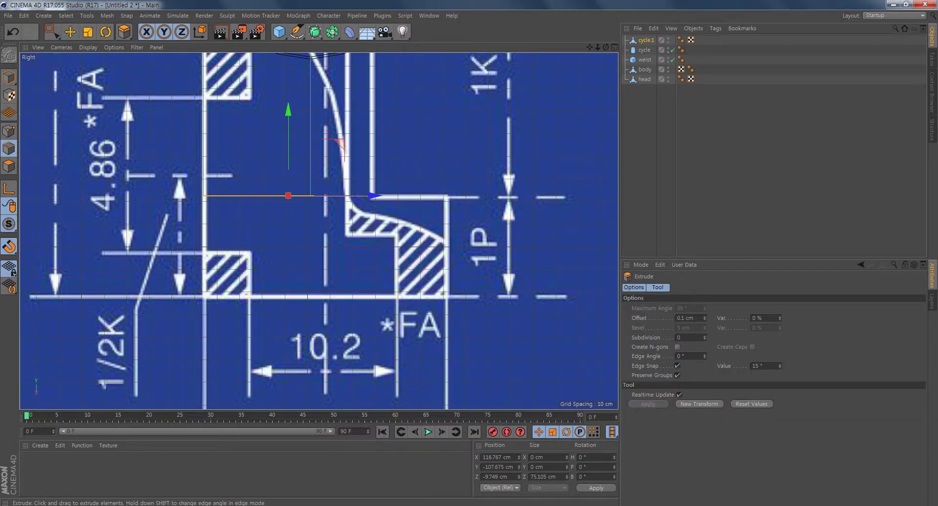
left_click_drag(275, 250, 275, 349)
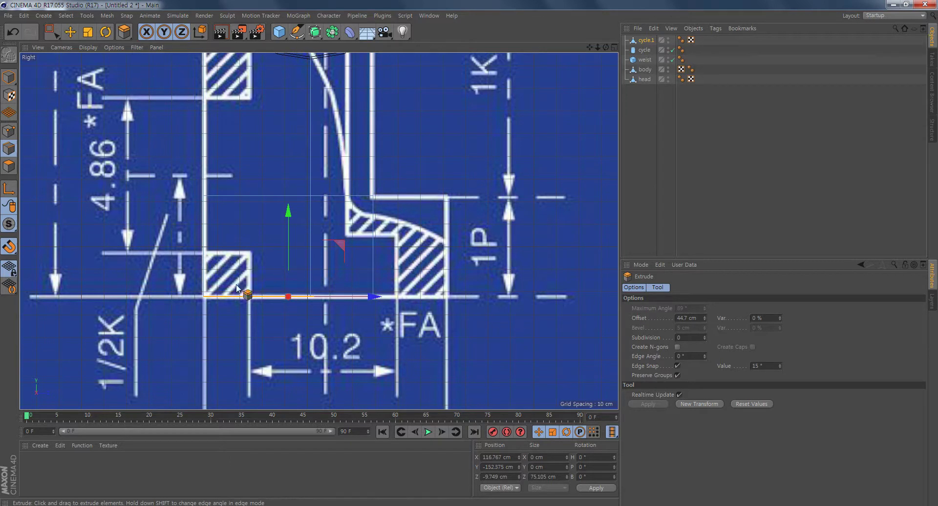
Step: Extrude the short vertical edge at the front of the foot section outward by 32.9 cm to form the toe
mouse_move(459, 274)
middle_mouse_down("alt")
mouse_move(393, 249)
mouse_move(455, 259)
middle_mouse_up("alt")
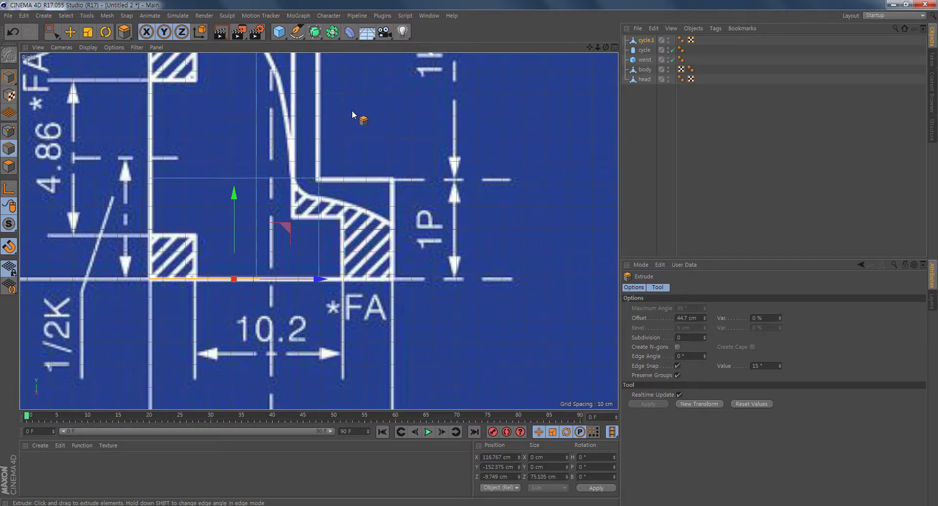
left_click(321, 228)
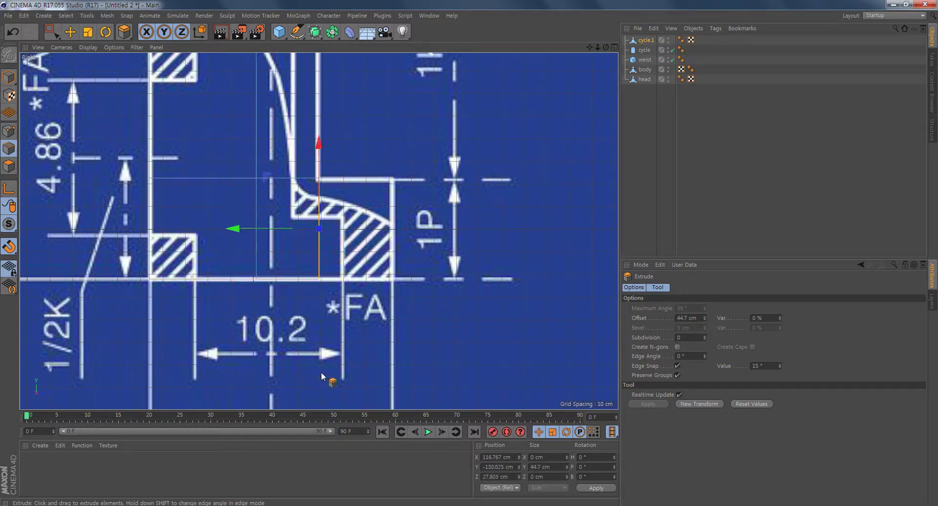
left_click_drag(272, 352, 330, 352)
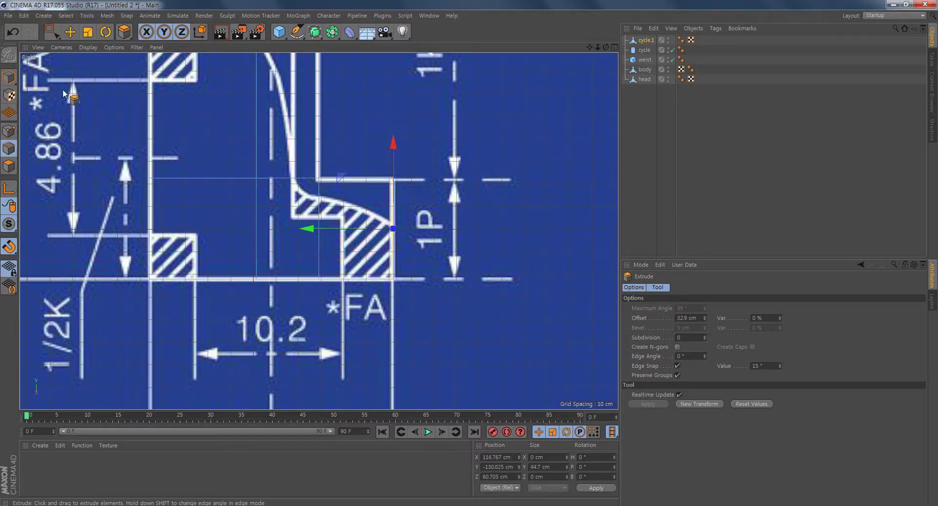
scroll(440, 269, "down", 3)
middle_click(347, 246)
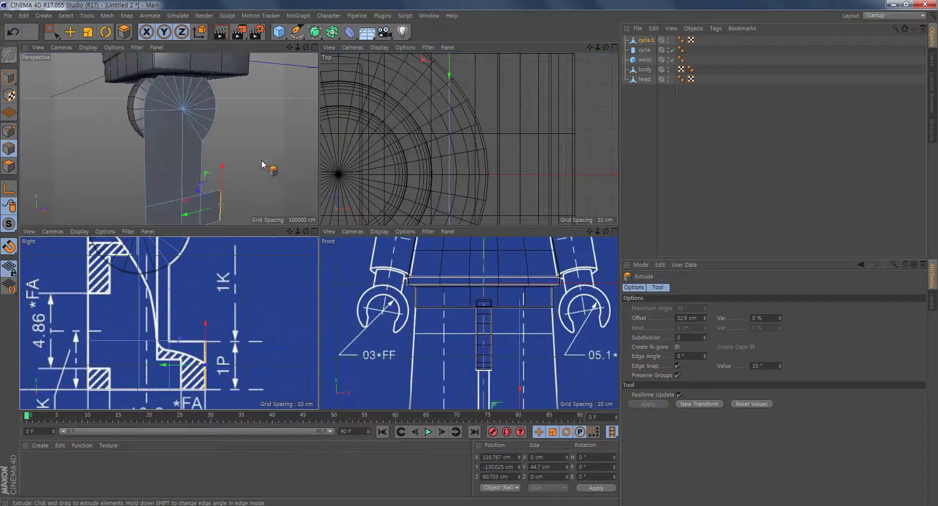
scroll(262, 160, "up", 1)
middle_click_drag(244, 167, 247, 135, "alt")
scroll(193, 192, "down", 1)
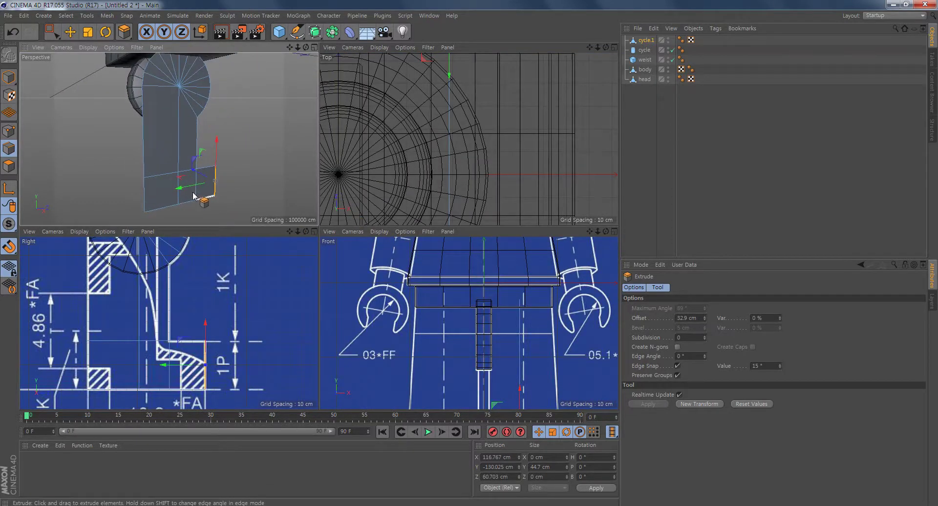
left_click_drag(230, 126, 250, 144, "alt")
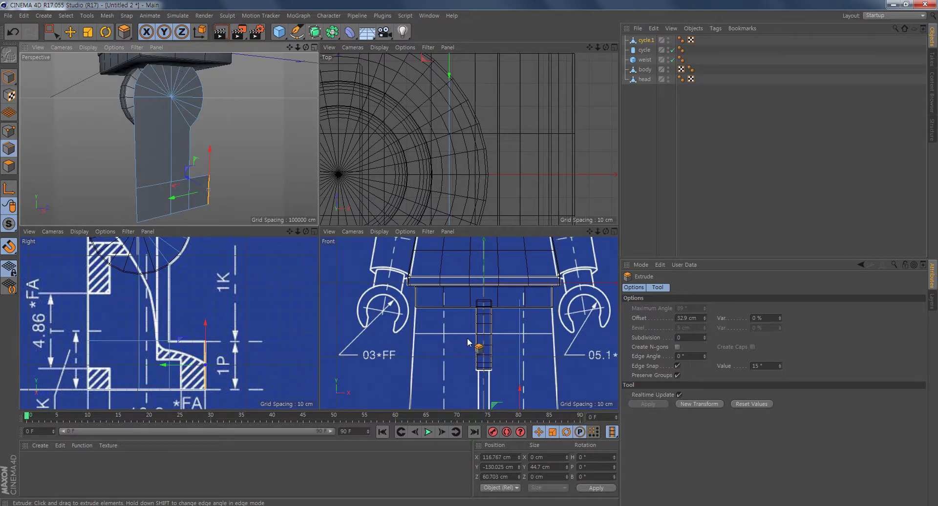
Step: Select all polygons of the leg profile and move them along X to about 78.7 cm, at the side of the central hip disc
middle_click_drag(517, 356, 494, 309, "alt")
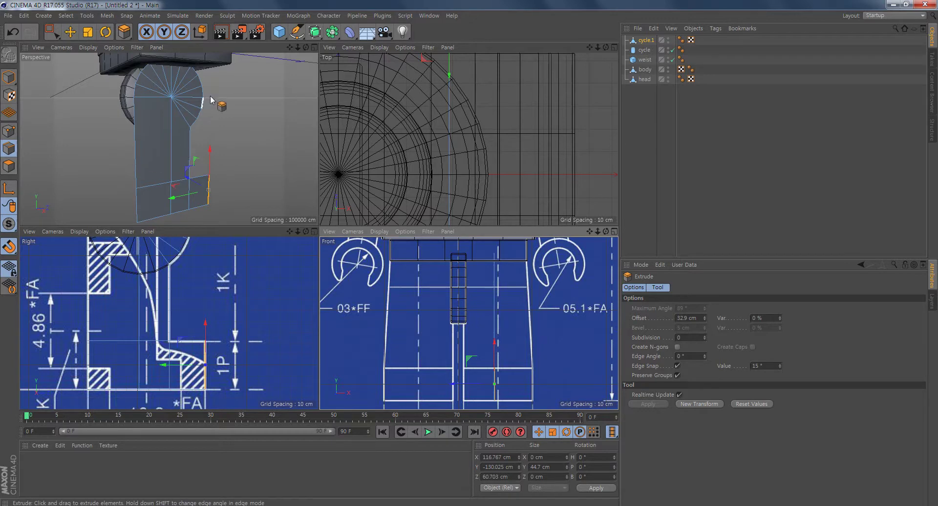
left_click(9, 166)
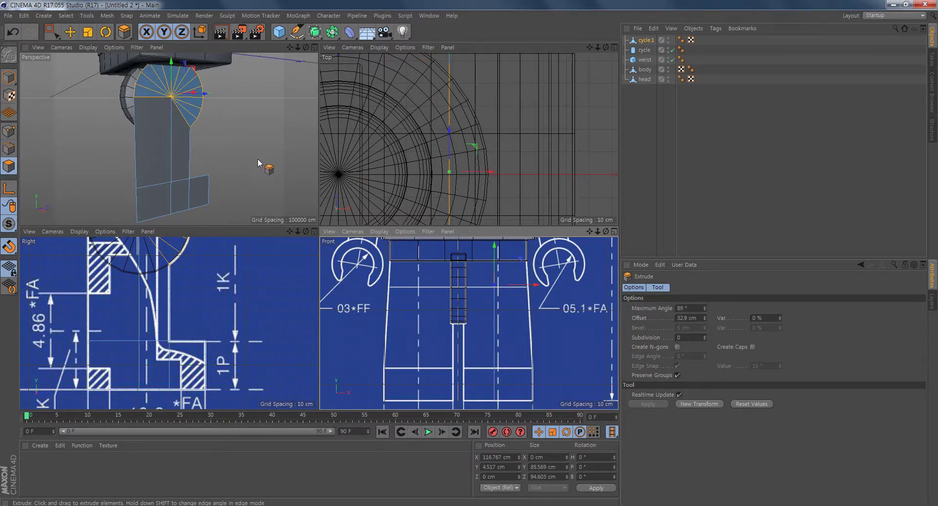
key("ctrl+a")
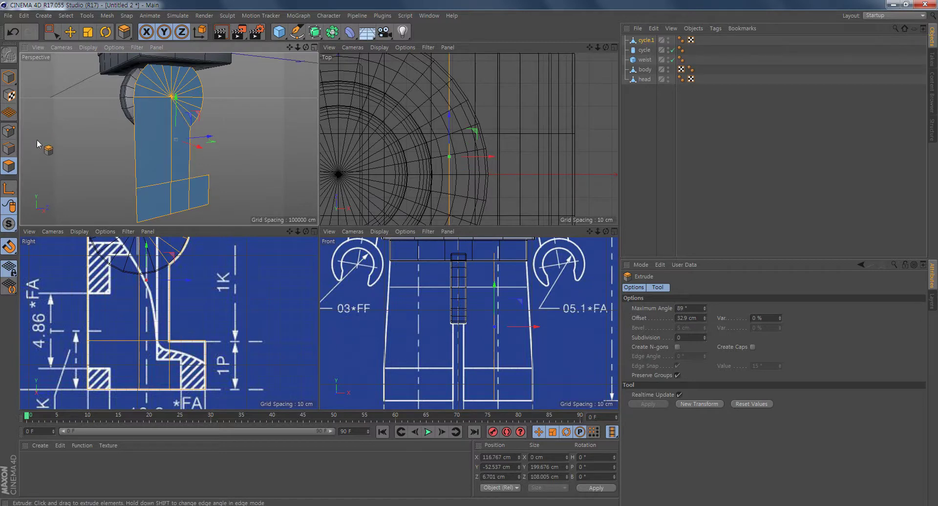
left_click(71, 32)
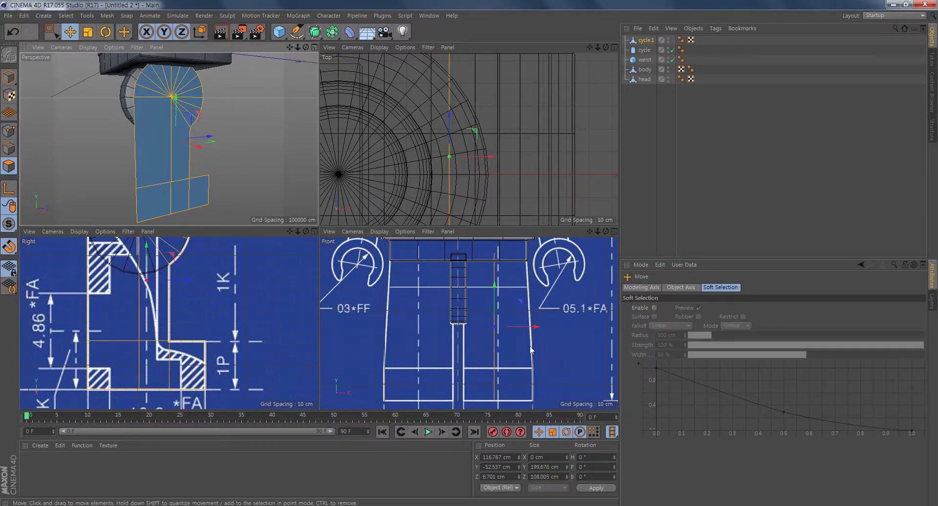
scroll(500, 326, "up", 5)
middle_click(500, 316)
scroll(348, 300, "up", 2)
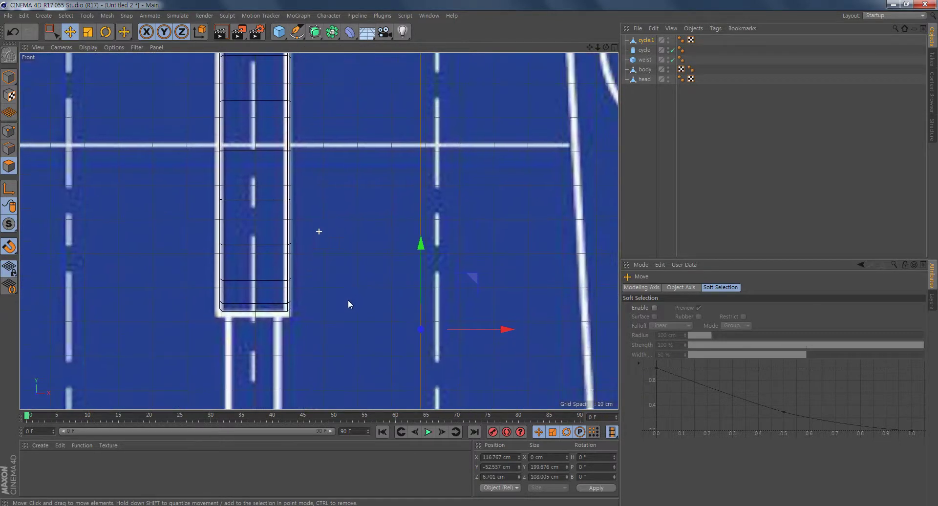
left_click_drag(512, 331, 379, 332)
scroll(338, 329, "down", 3)
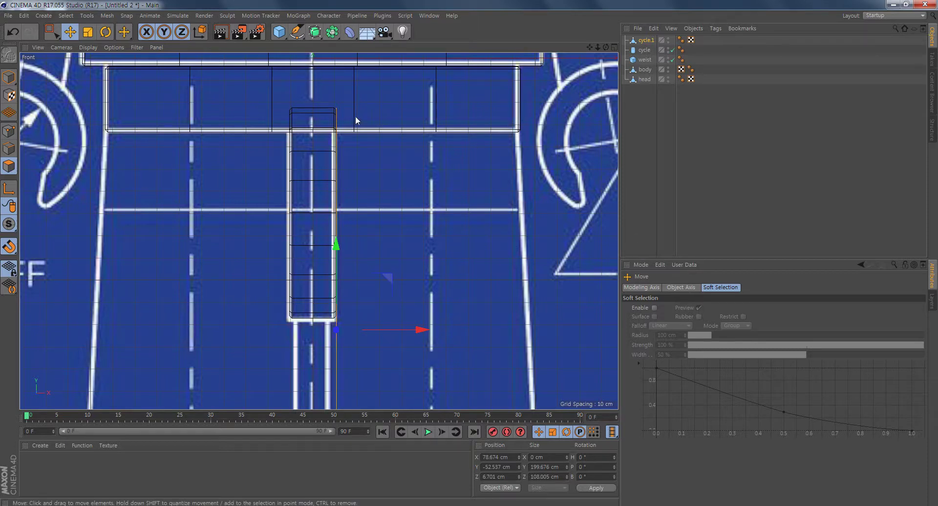
Step: Extrude the selected side polygons of cycle.1 by about -13.4 cm and move them out to the leg's blueprint edge, X about 168.9 cm
scroll(432, 233, "down", 5)
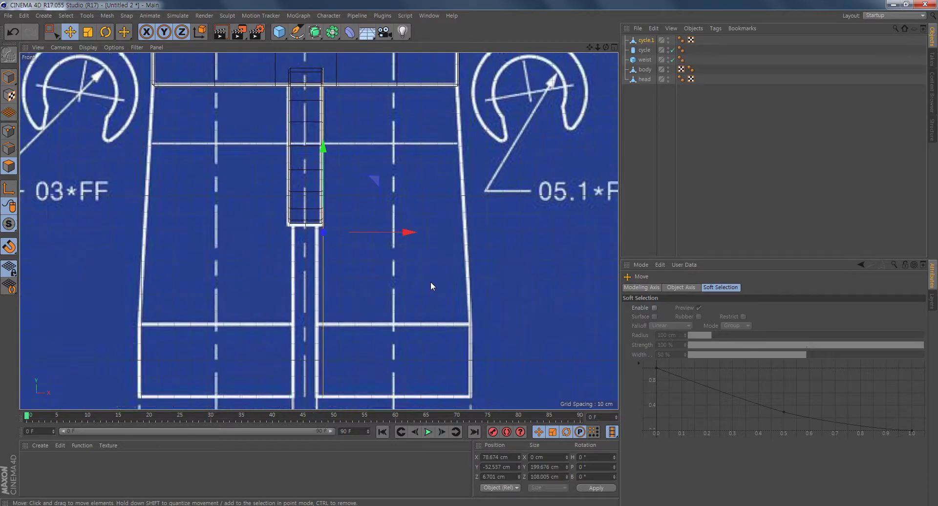
scroll(405, 288, "up", 3)
scroll(383, 292, "down", 1)
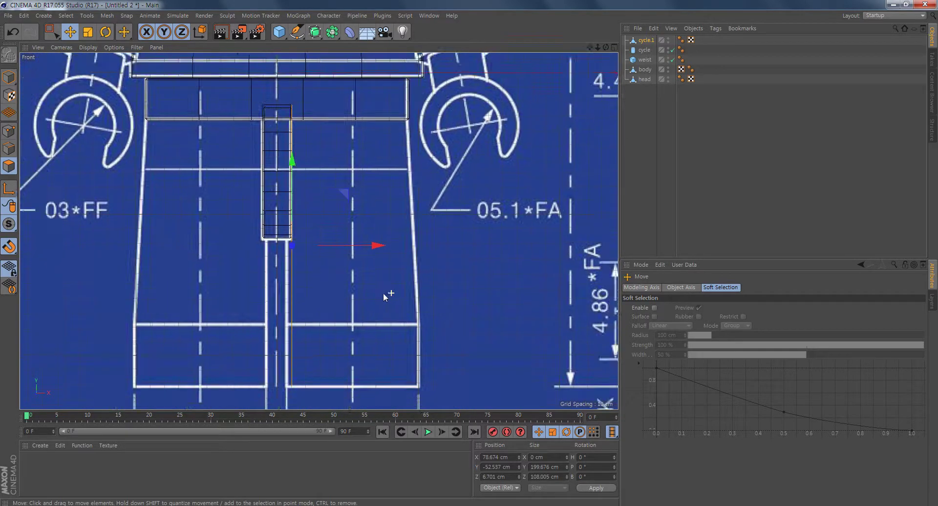
middle_click(312, 105)
left_click_drag(233, 159, 188, 188, "alt")
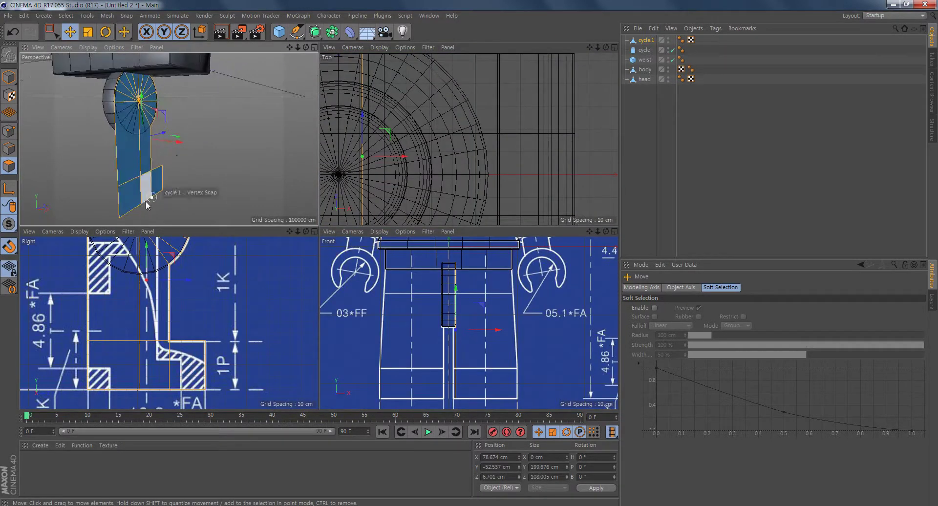
scroll(482, 348, "up", 1)
middle_click(479, 344)
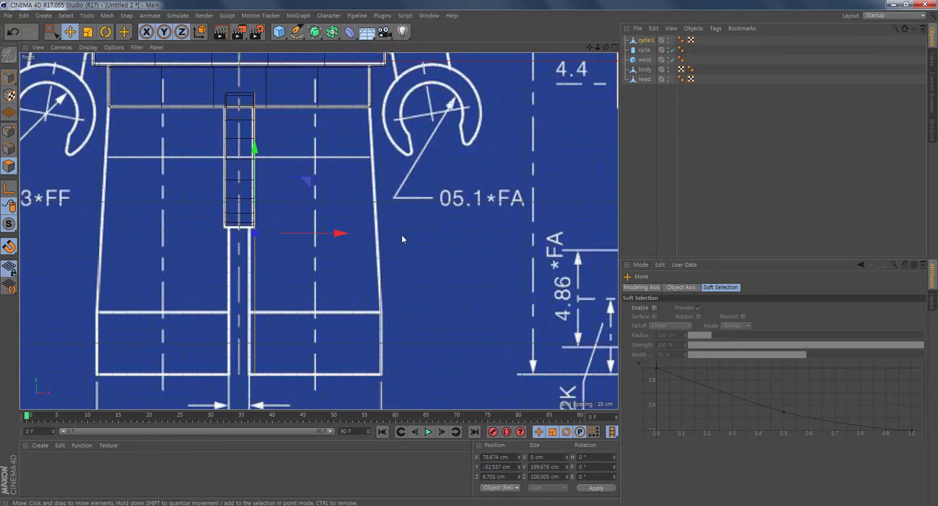
right_click(408, 166)
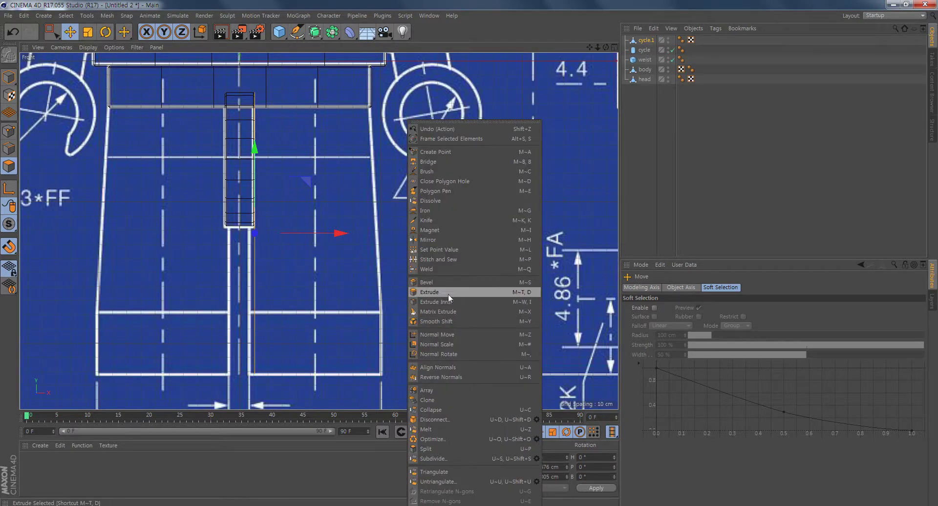
left_click(436, 293)
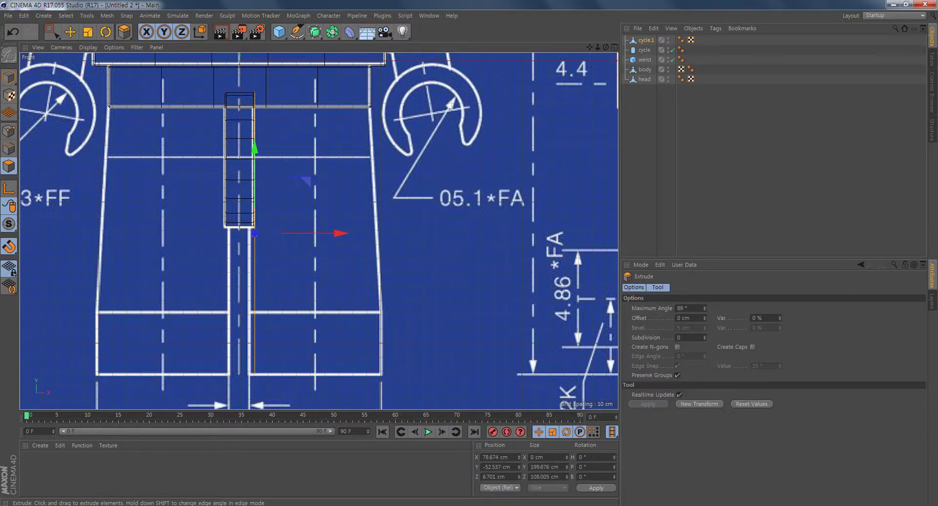
left_click_drag(436, 293, 334, 329)
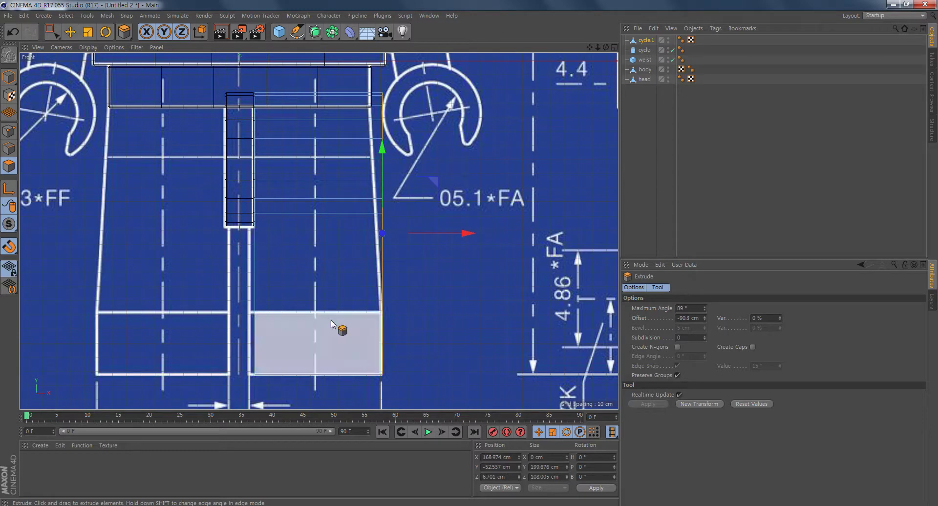
key("ctrl+z")
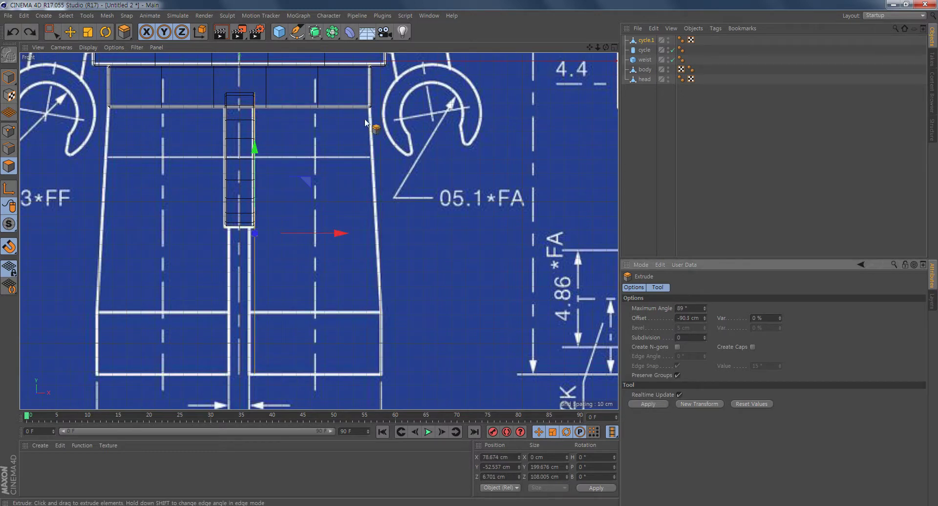
left_click_drag(429, 318, 440, 255)
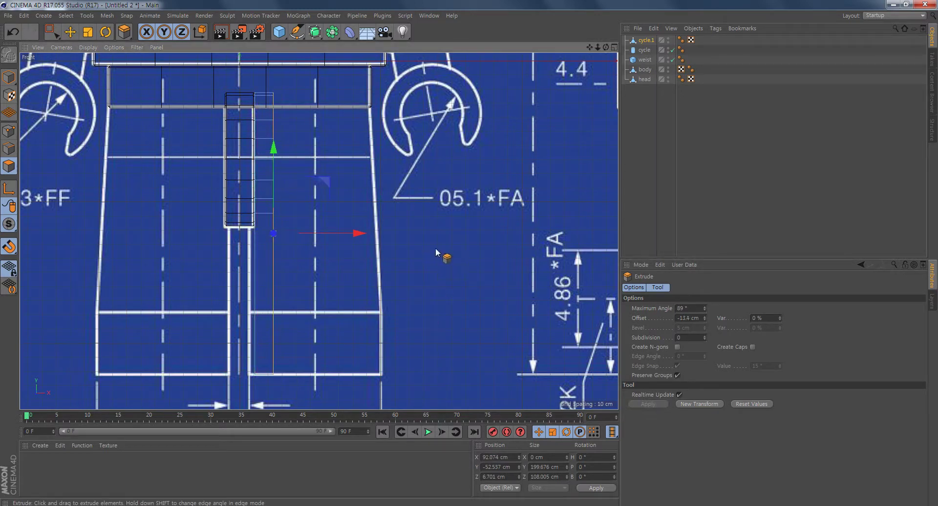
left_click_drag(353, 235, 461, 236)
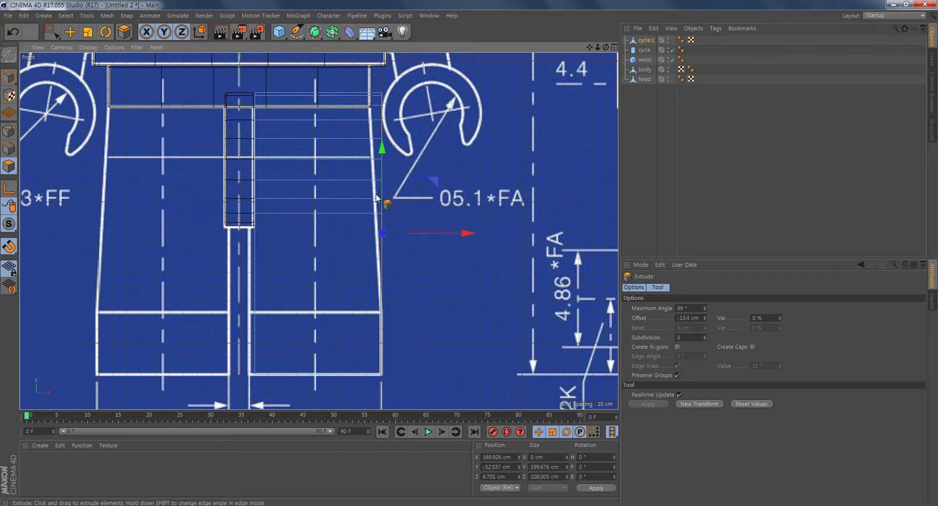
Step: Inspect the extruded leg's open inner side and enable Create Caps for the extrusion to close it
middle_click(334, 264)
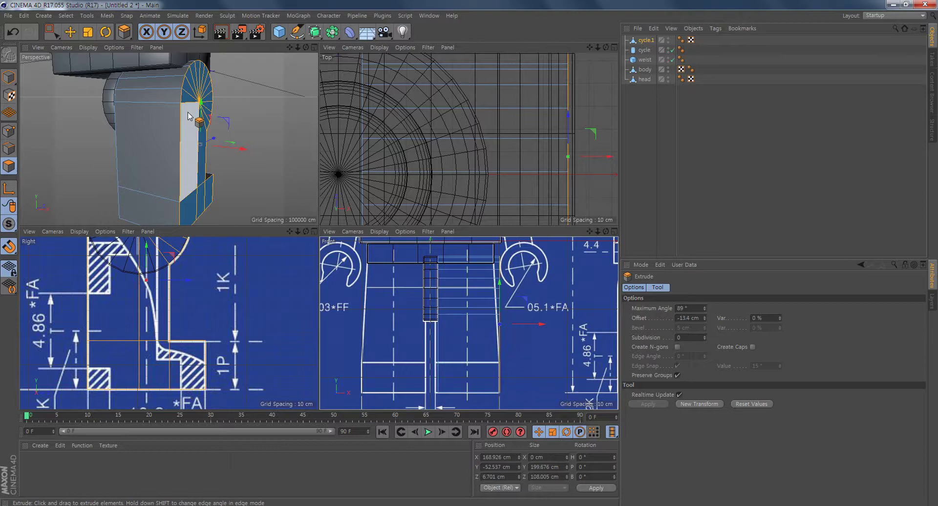
middle_click(162, 164)
left_click_drag(156, 320, 382, 270, "alt")
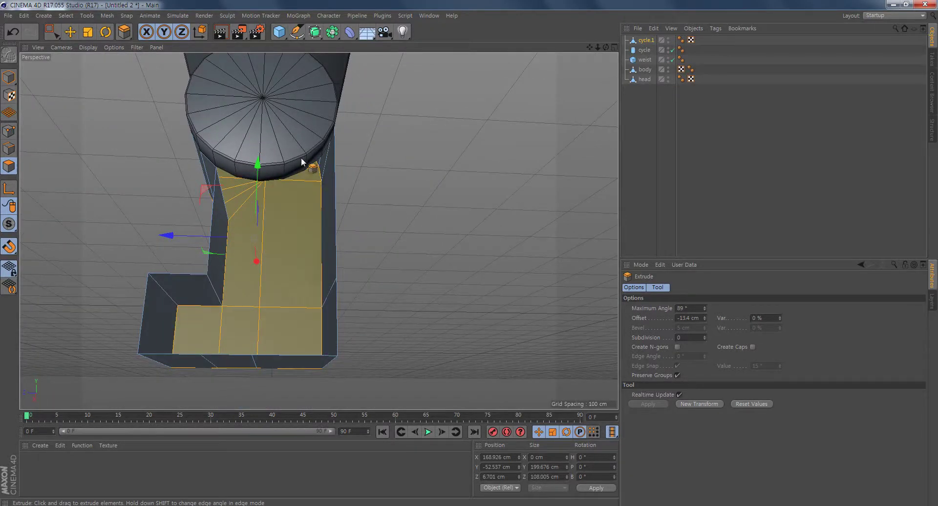
left_click_drag(303, 162, 404, 285, "alt")
left_click_drag(398, 323, 445, 287, "alt")
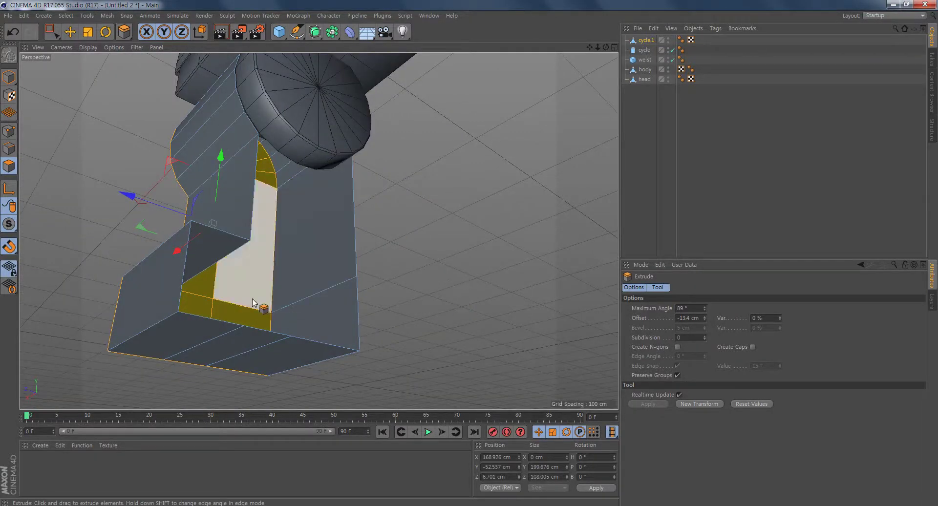
left_click_drag(453, 231, 442, 289, "alt")
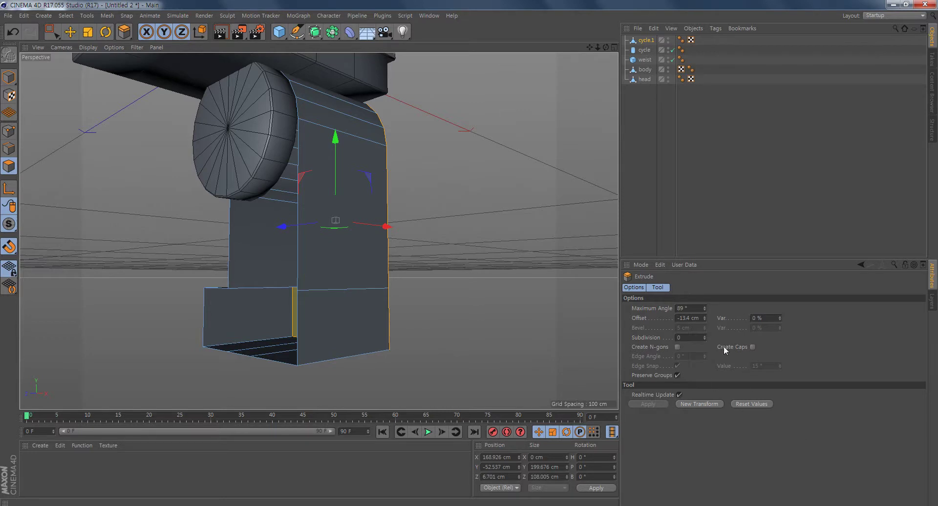
left_click(752, 347)
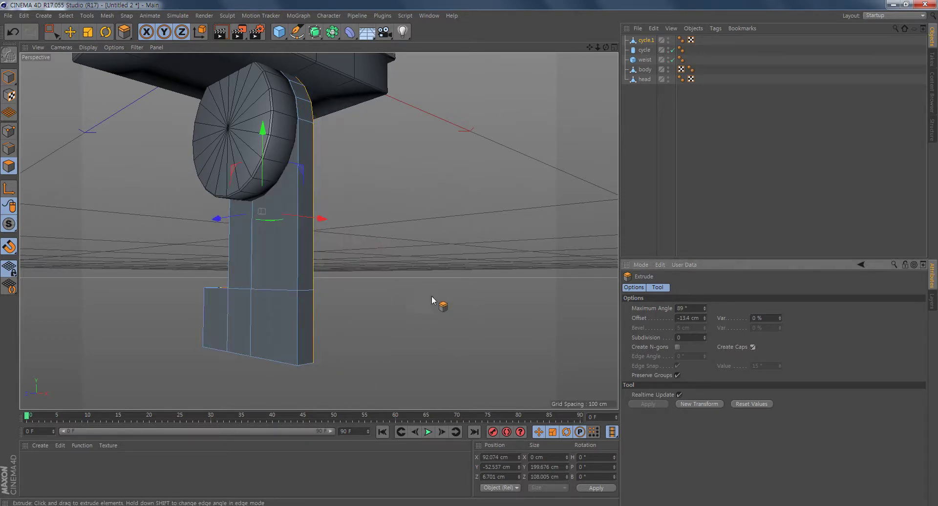
Step: Move the leg's capped outer face sideways to the blueprint's outer lower edge, at X about 168.7 cm
left_click_drag(431, 296, 487, 204, "alt")
middle_click(445, 305)
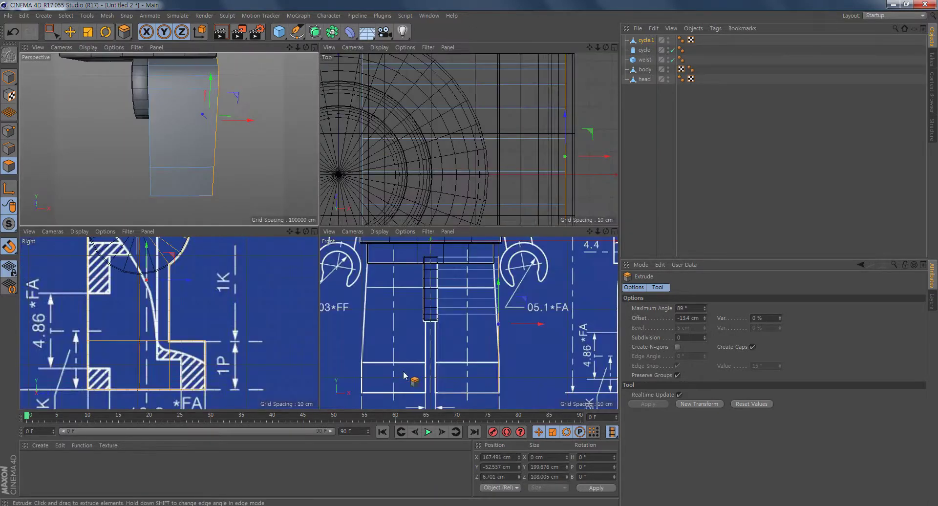
scroll(488, 351, "up", 5)
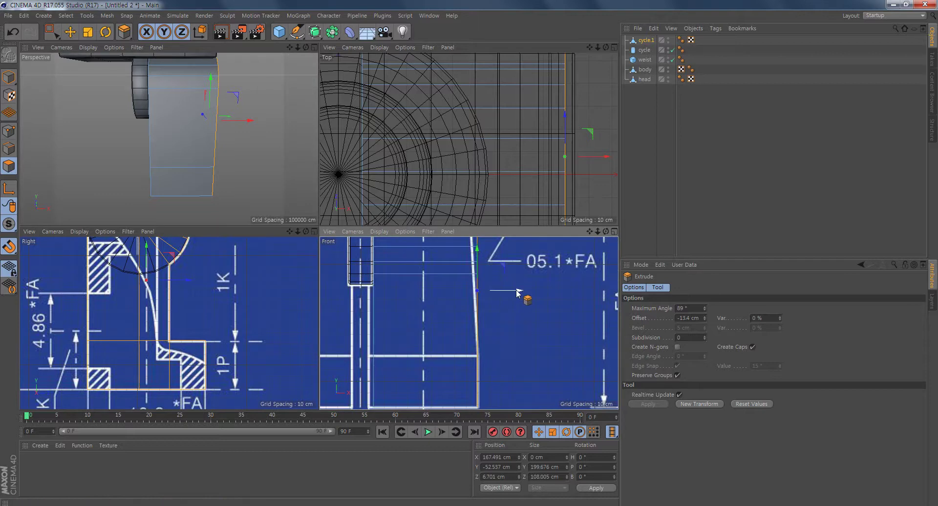
left_click_drag(518, 293, 517, 293)
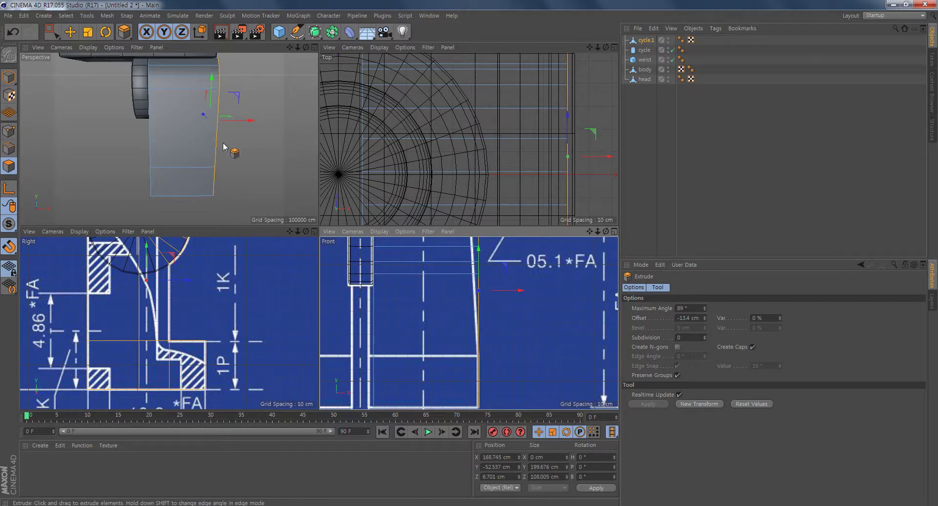
middle_click(226, 164)
left_click_drag(380, 288, 180, 277, "alt")
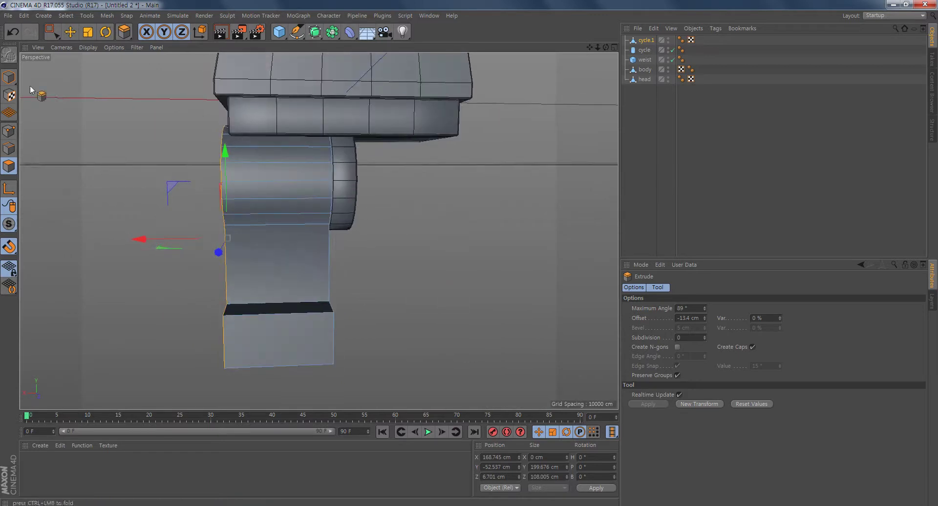
left_click(71, 33)
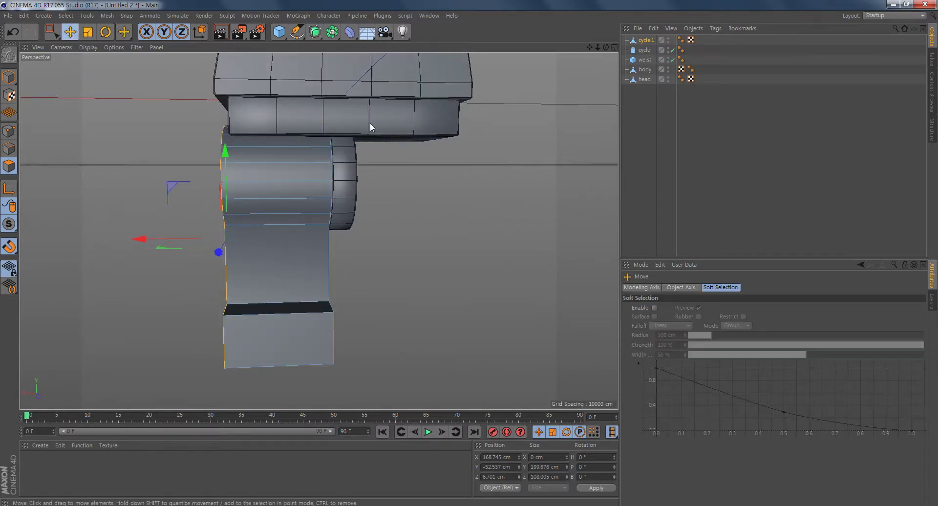
Step: Add an FFD deformer as a child of cycle.1 and fit its cage to the parent
left_click_drag(395, 269, 377, 289, "alt")
middle_click(400, 276)
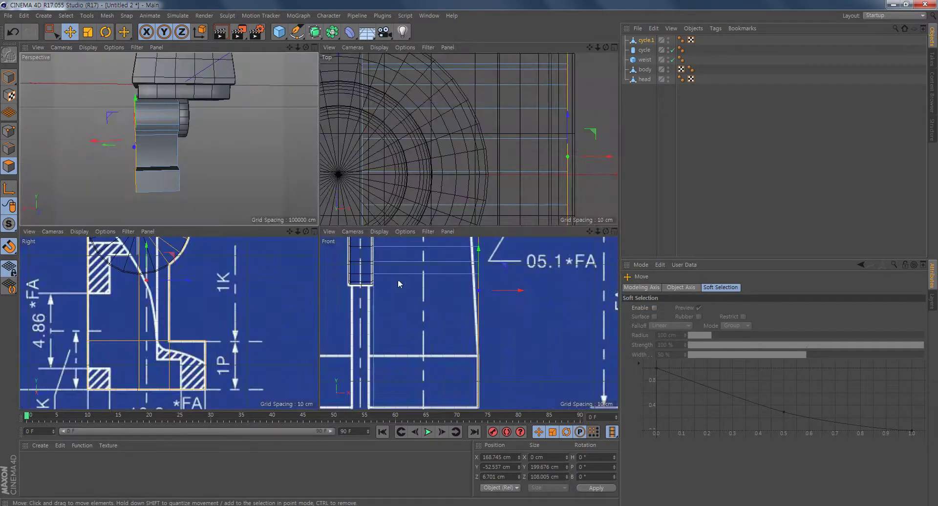
right_click_drag(460, 345, 445, 339, "alt")
middle_click(445, 337)
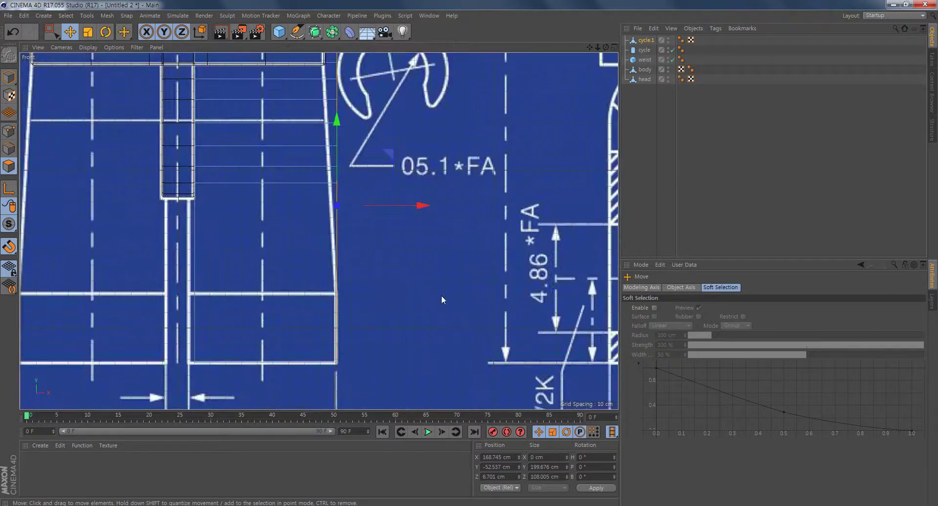
middle_click_drag(404, 286, 430, 319, "alt")
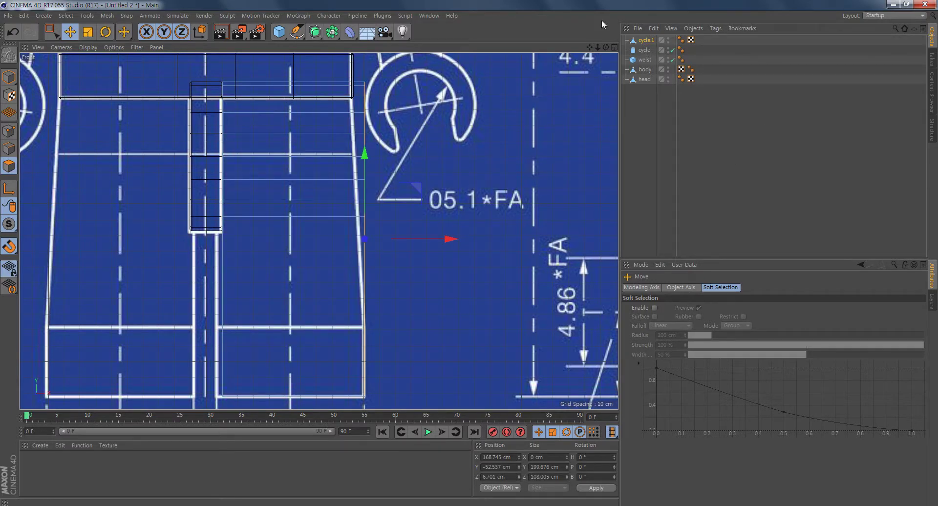
left_click(350, 33)
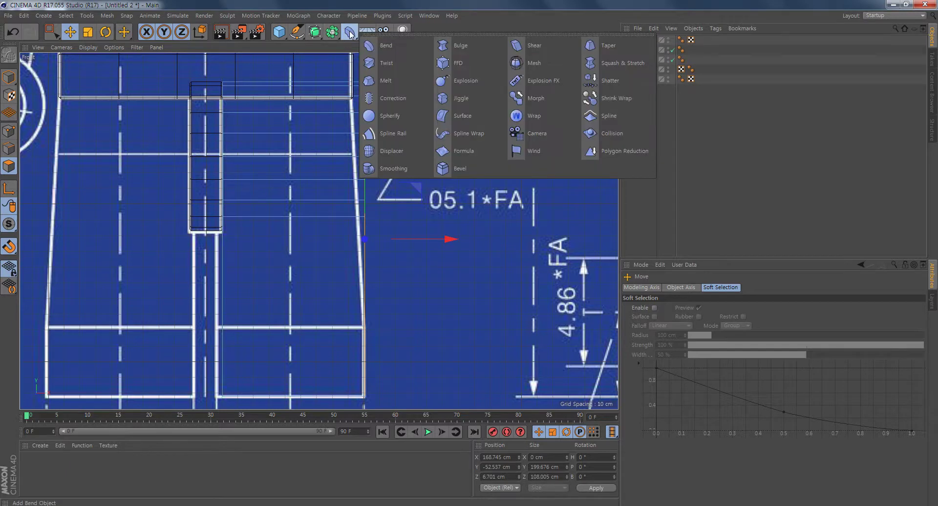
left_click(456, 63)
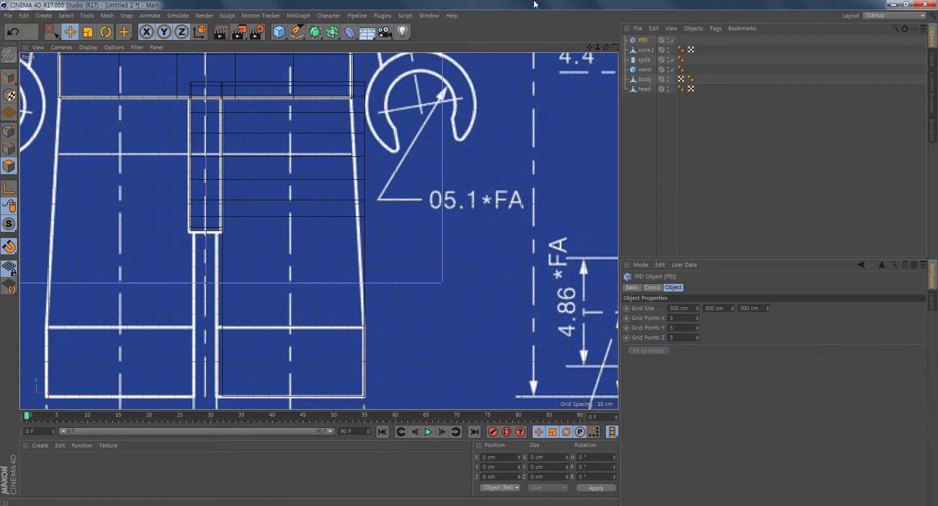
left_click_drag(648, 49, 648, 49)
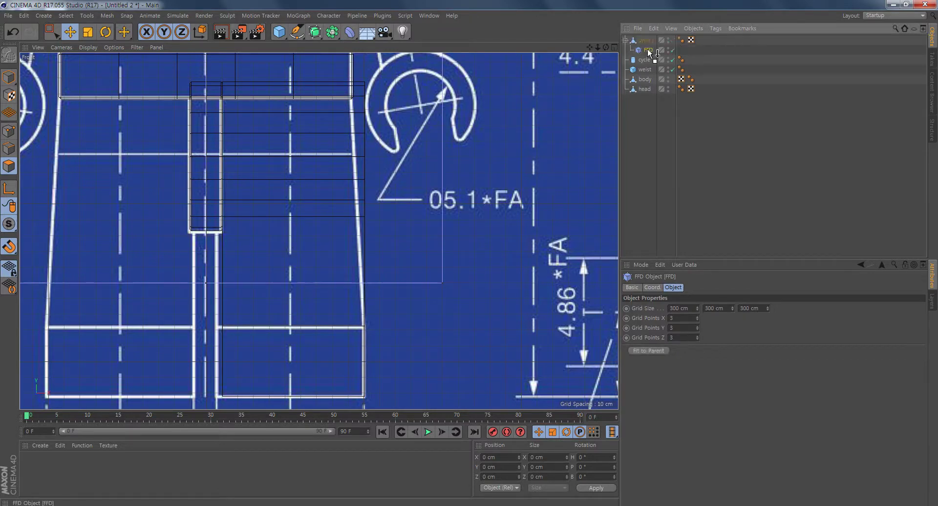
left_click(656, 350)
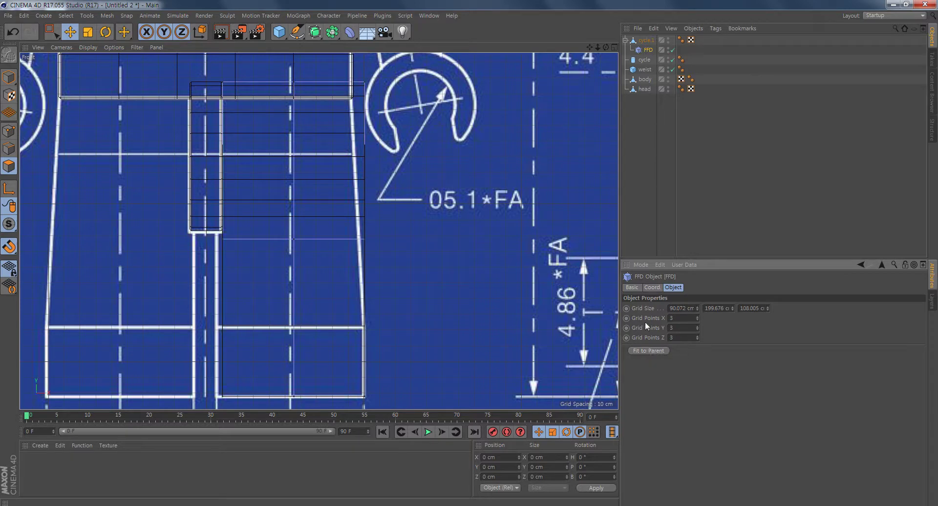
Step: Set the FFD grid points to 2 in X, Y and Z and raise the cage to Y about -6.7 cm
left_click(697, 319)
left_click(697, 330)
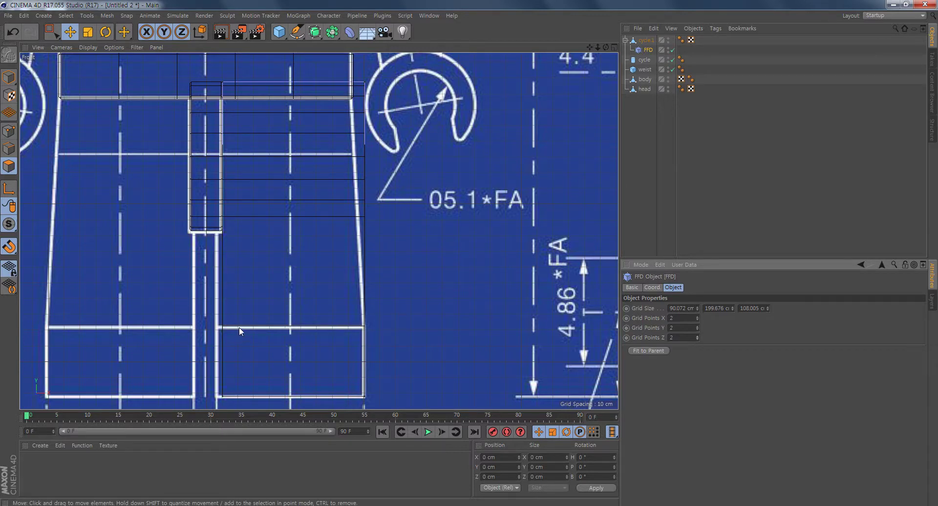
left_click(646, 51)
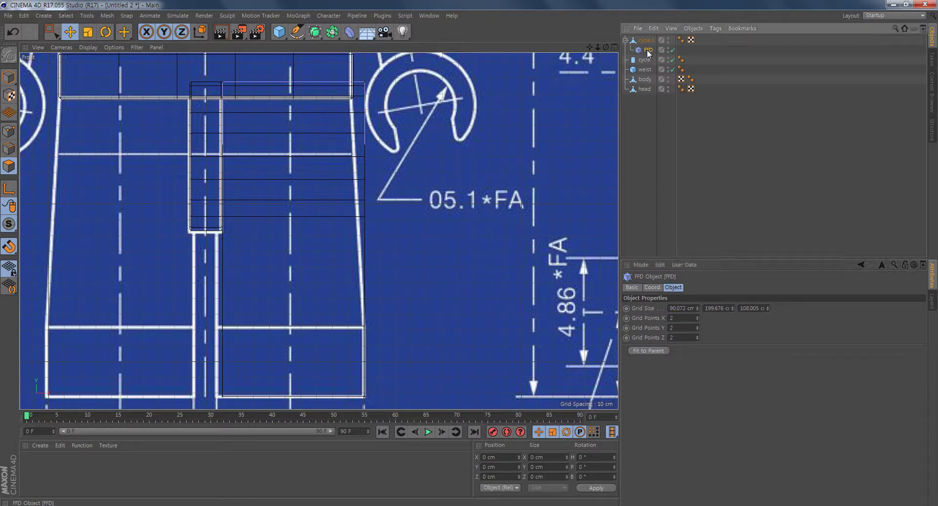
left_click(9, 77)
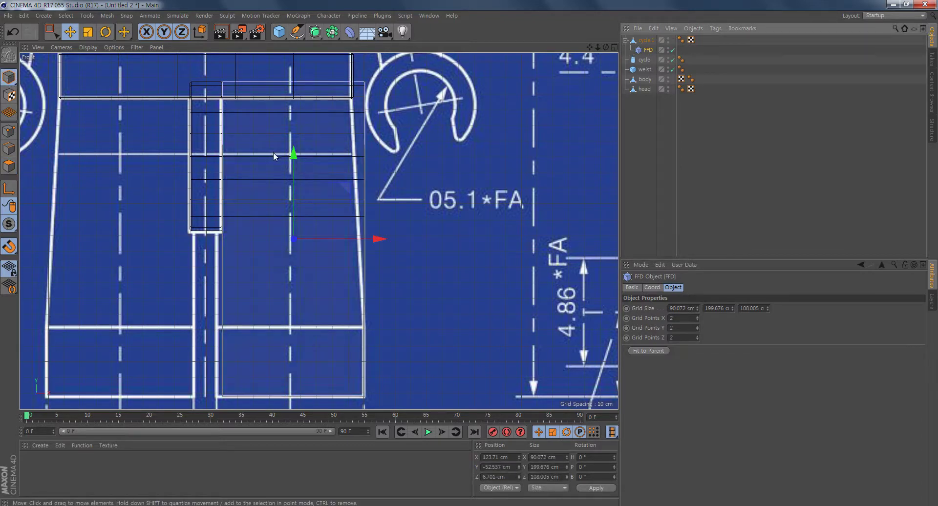
left_click_drag(293, 154, 300, 81)
middle_click_drag(300, 81, 461, 199, "alt")
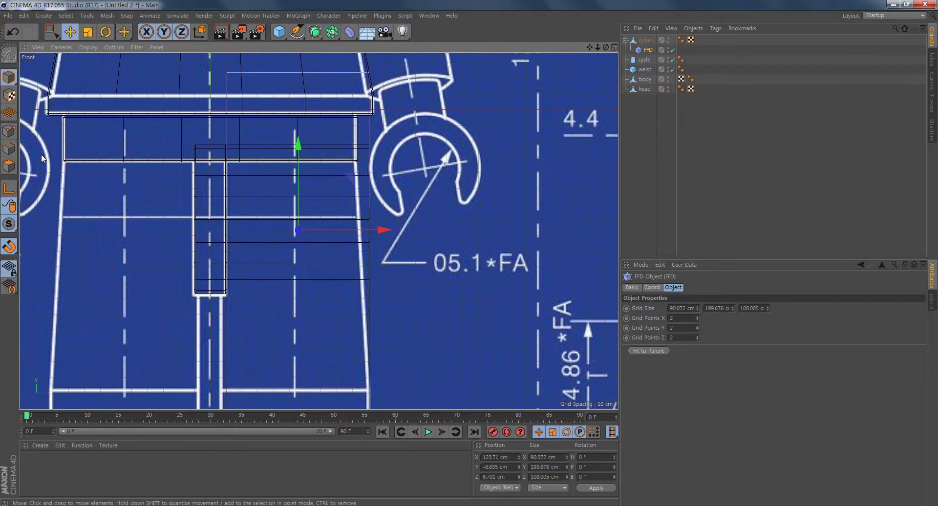
Step: Move the FFD cage's upper outer points inward to X about 33.3 cm so the leg tapers along the blueprint
left_click(9, 131)
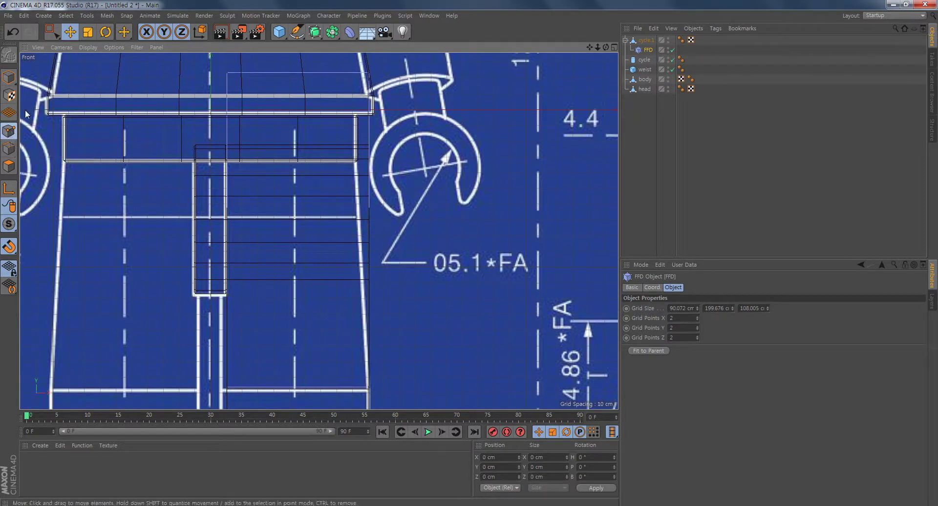
left_click(51, 33)
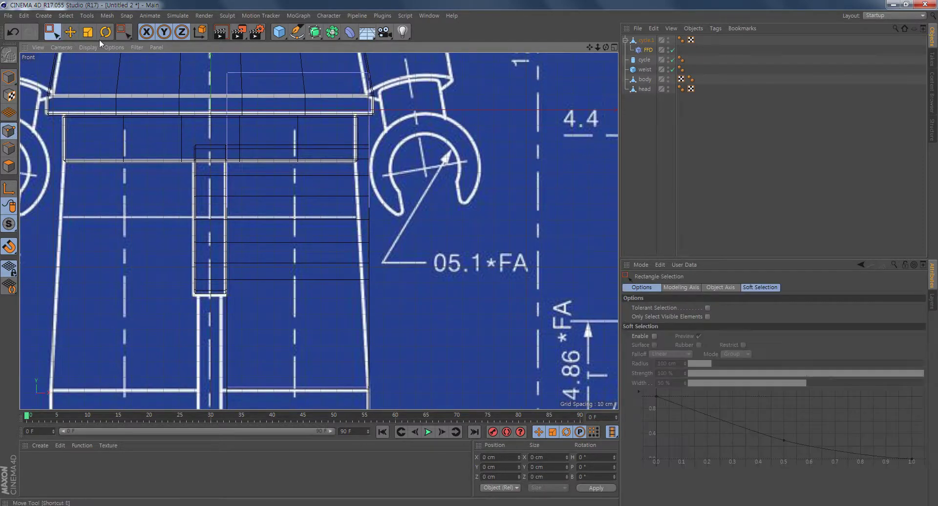
left_click_drag(397, 93, 350, 54)
left_click_drag(459, 78, 436, 80)
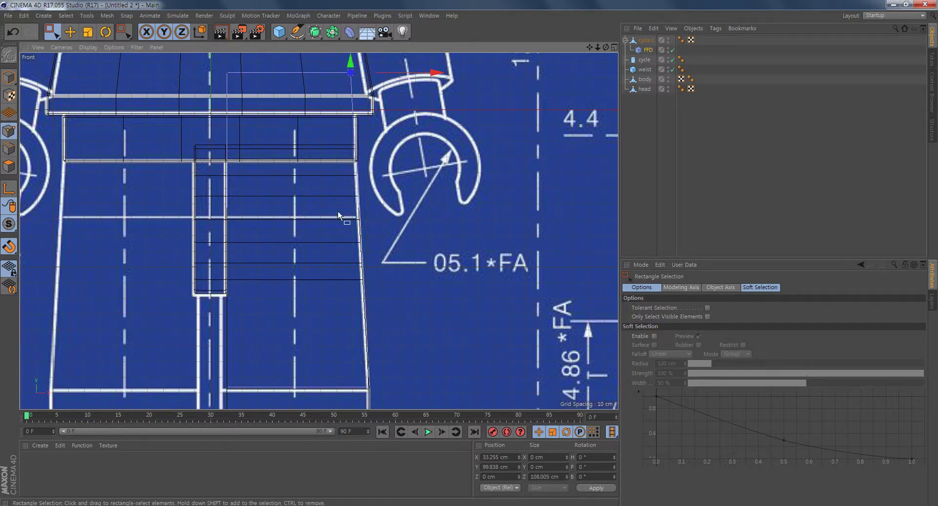
left_click(649, 43)
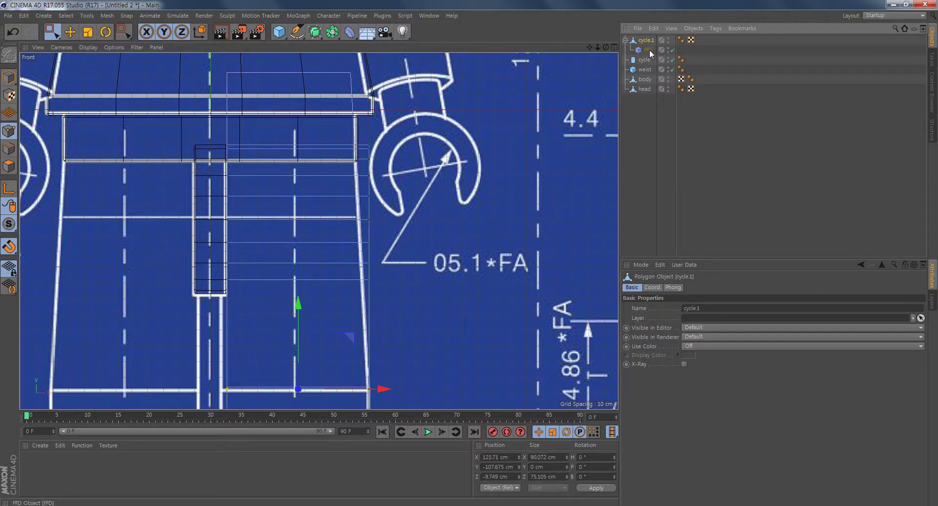
Step: Merge cycle.1 and its FFD deformer into a single polygon object with Connect Objects + Delete
left_click(648, 50, "ctrl")
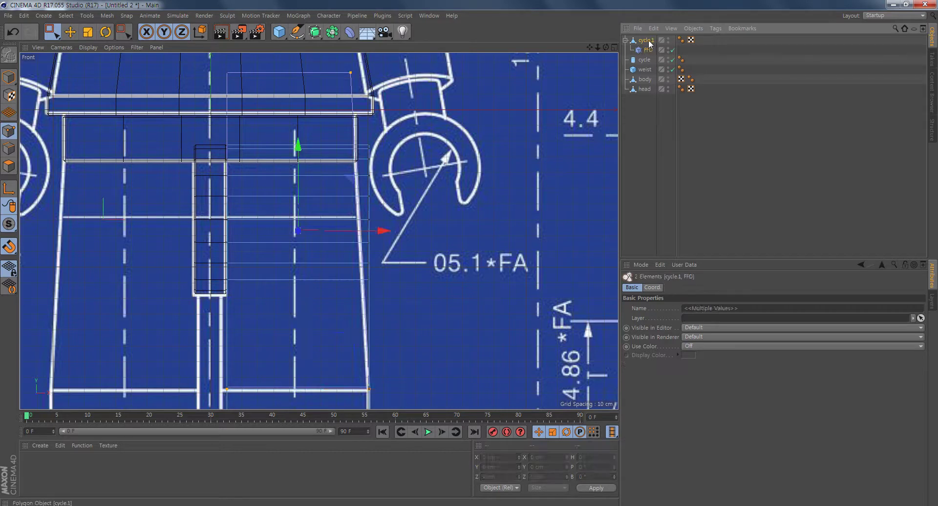
right_click(650, 41)
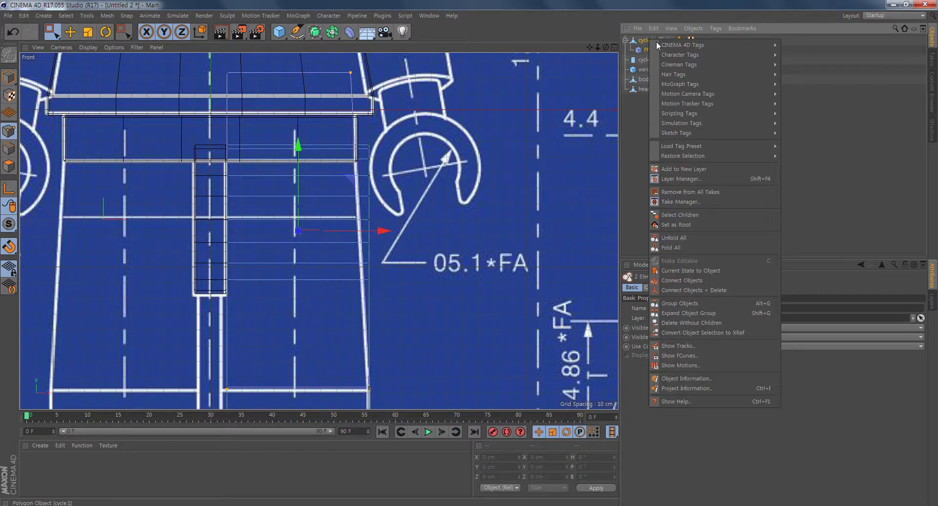
left_click(686, 289)
Step: Examine the merged leg's side, shin and foot in perspective and against the side-view blueprint
middle_click_drag(427, 285, 418, 231)
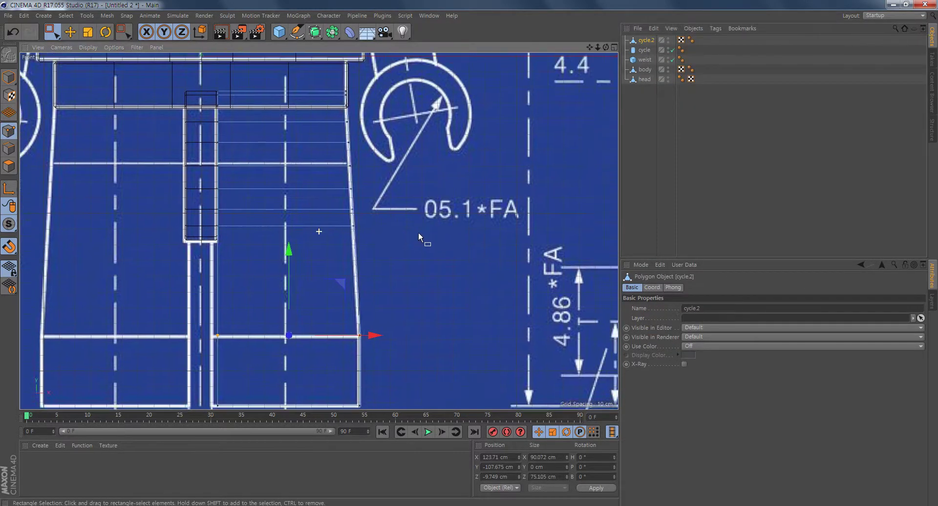
middle_click(418, 232)
left_click_drag(197, 163, 178, 147, "alt")
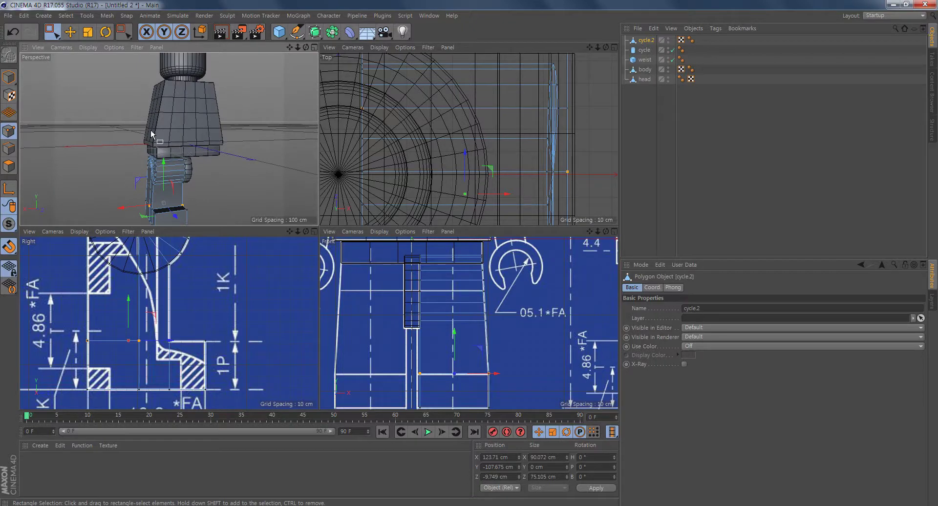
middle_click_drag(209, 206, 226, 145, "alt")
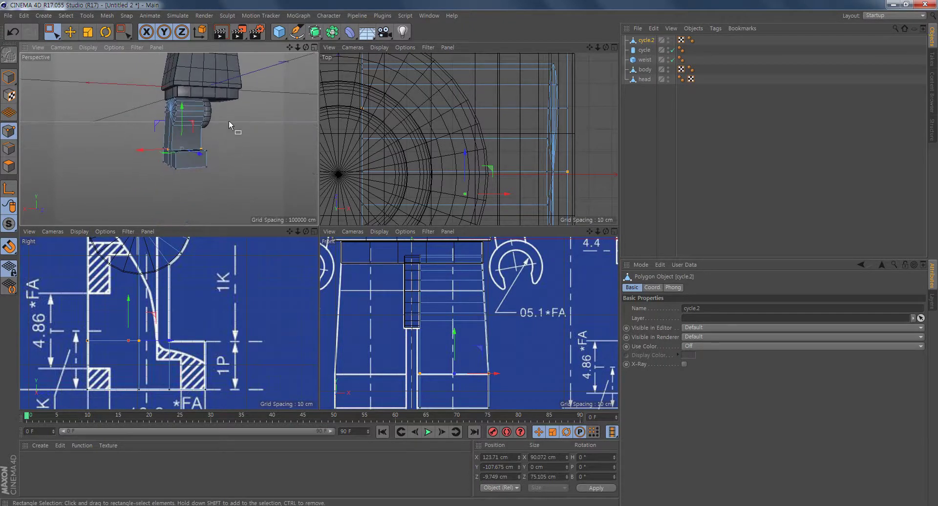
scroll(189, 161, "up", 5)
left_click_drag(197, 148, 289, 151, "alt")
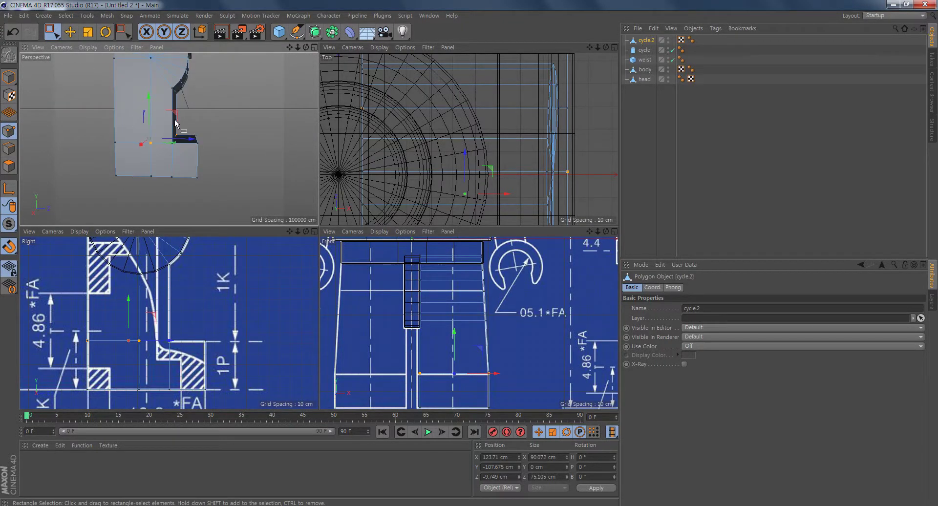
left_click_drag(176, 122, 232, 138, "alt")
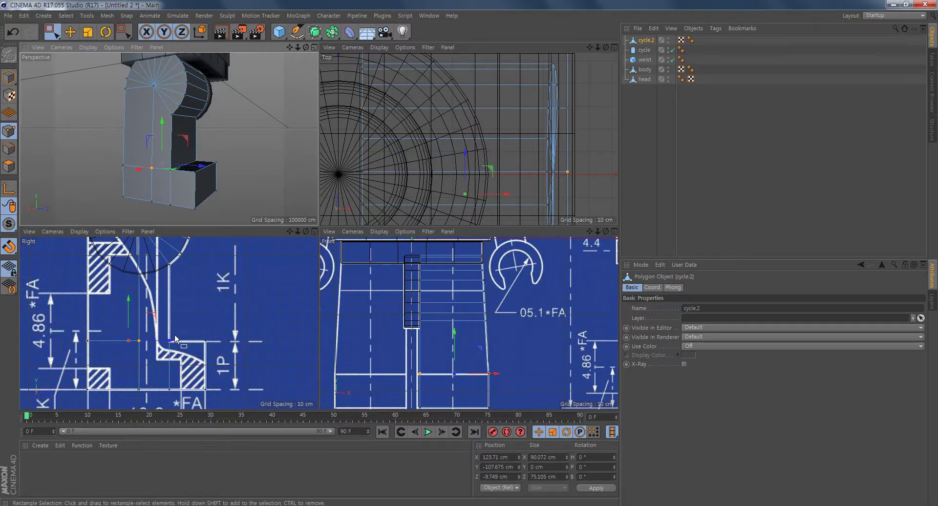
middle_click_drag(185, 303, 215, 299, "alt")
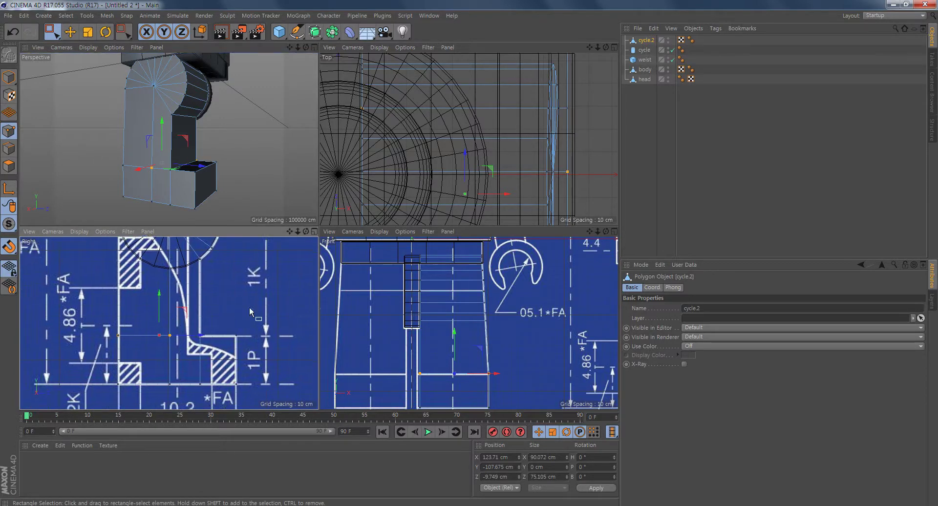
middle_click(249, 302)
middle_click_drag(479, 184, 454, 227, "alt")
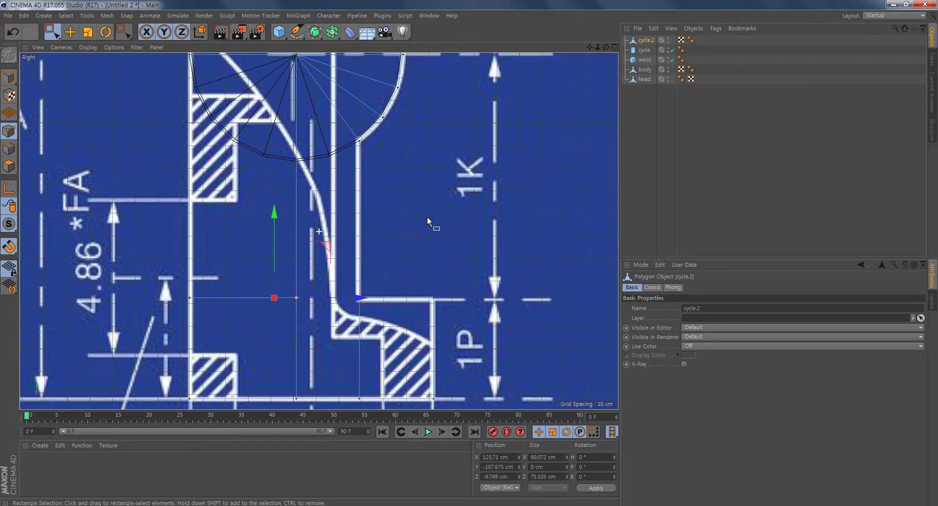
Step: Deselect the leg's points and set the Knife tool in Line mode with Visible Only disabled
left_click(69, 31)
left_click(292, 228)
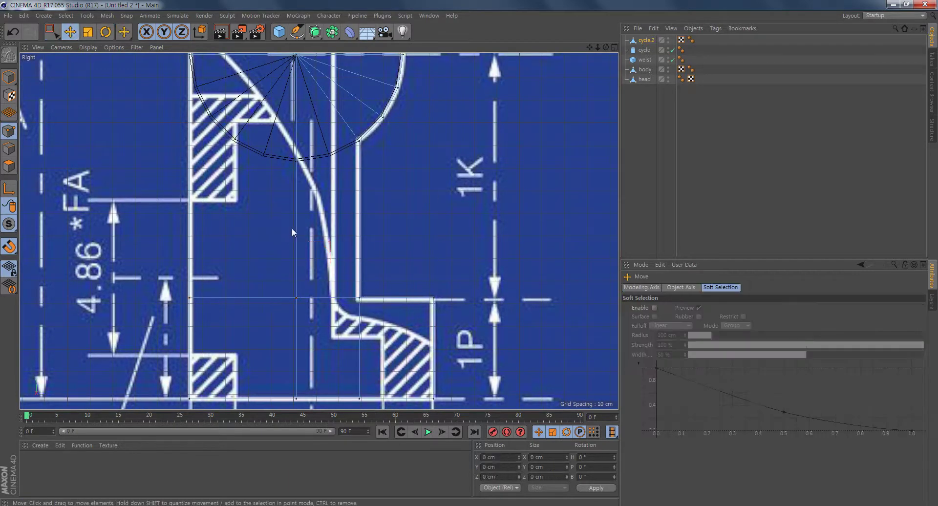
middle_click_drag(436, 188, 425, 180, "alt")
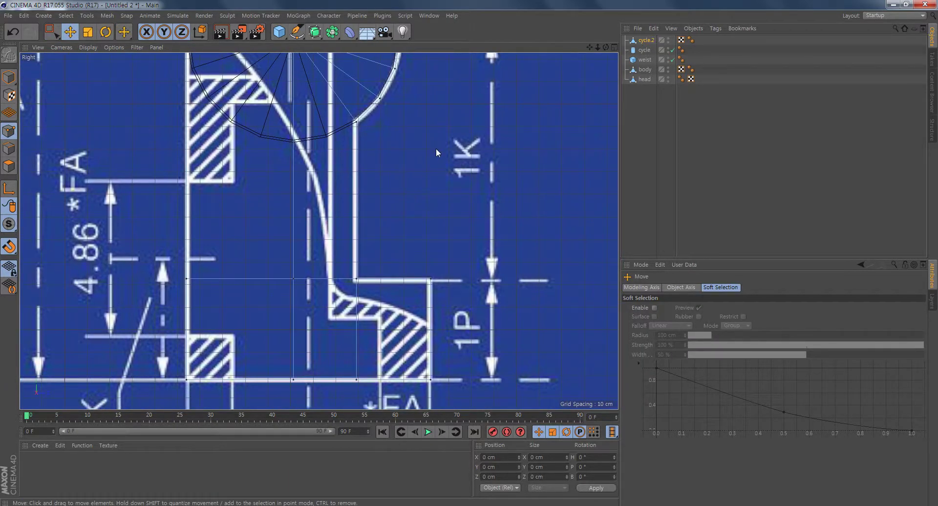
right_click(436, 148)
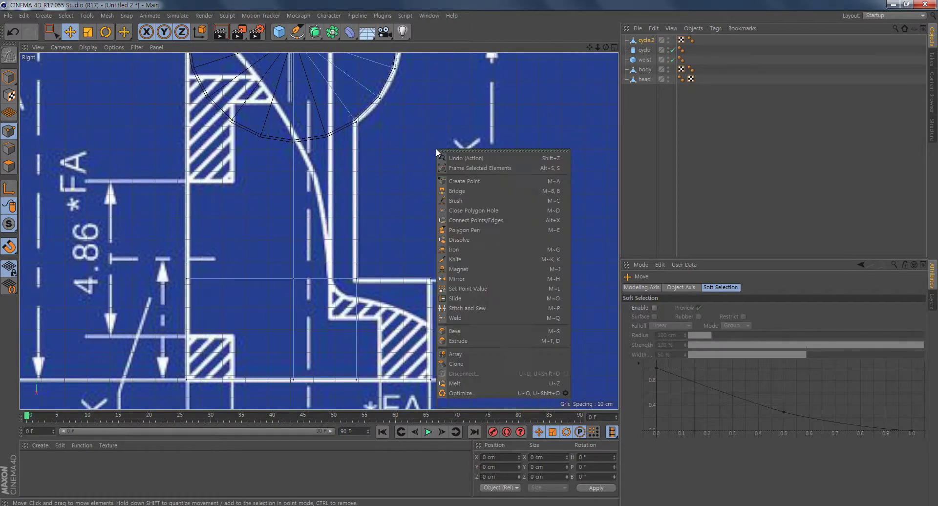
left_click(456, 259)
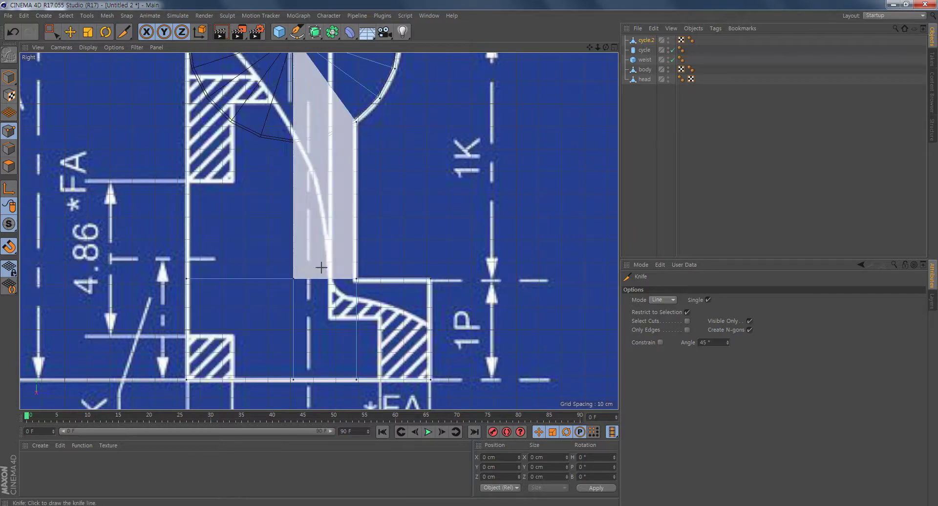
left_click(749, 321)
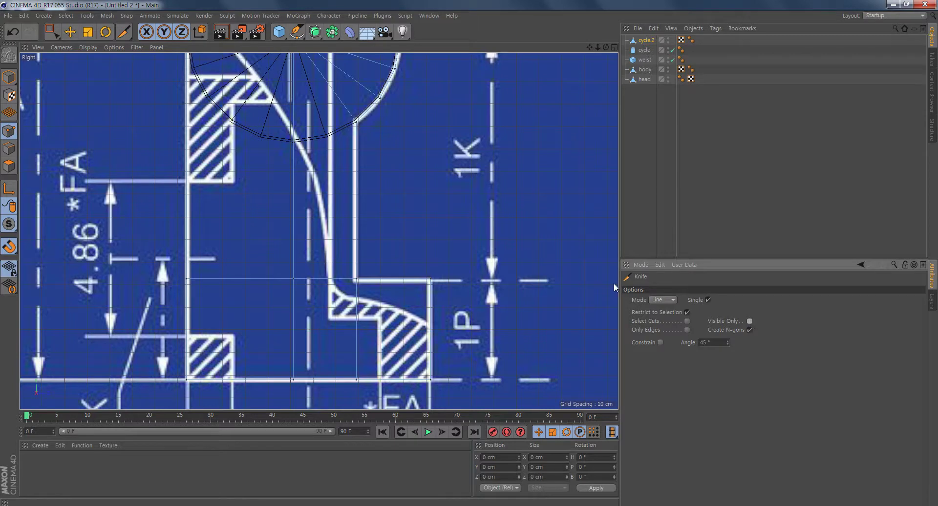
Step: Knife one horizontal cut straight across the leg's shin in the side view, roughly midway between the hip curve and foot
middle_click(394, 241)
mouse_move(208, 141)
left_mouse_down("alt")
mouse_move(199, 128)
mouse_move(169, 140)
mouse_move(186, 146)
mouse_move(196, 137)
left_mouse_up("alt")
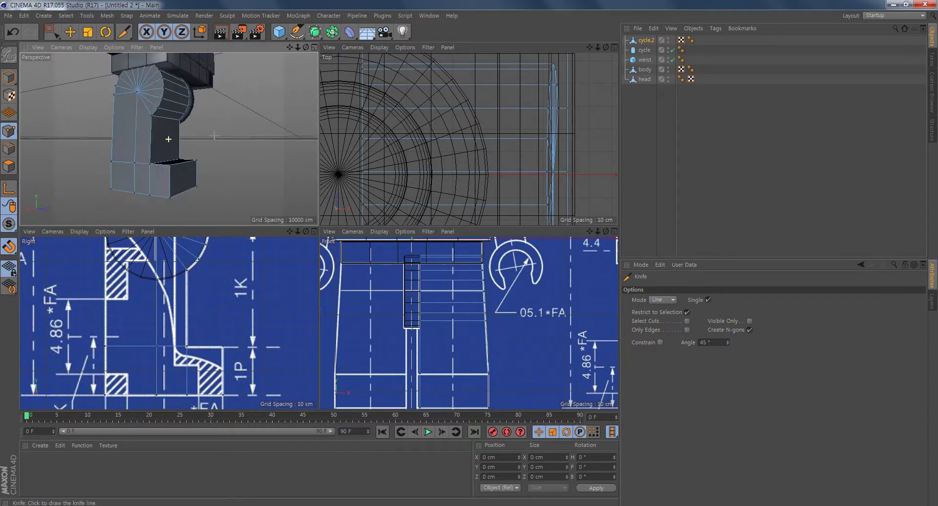
middle_click(146, 269)
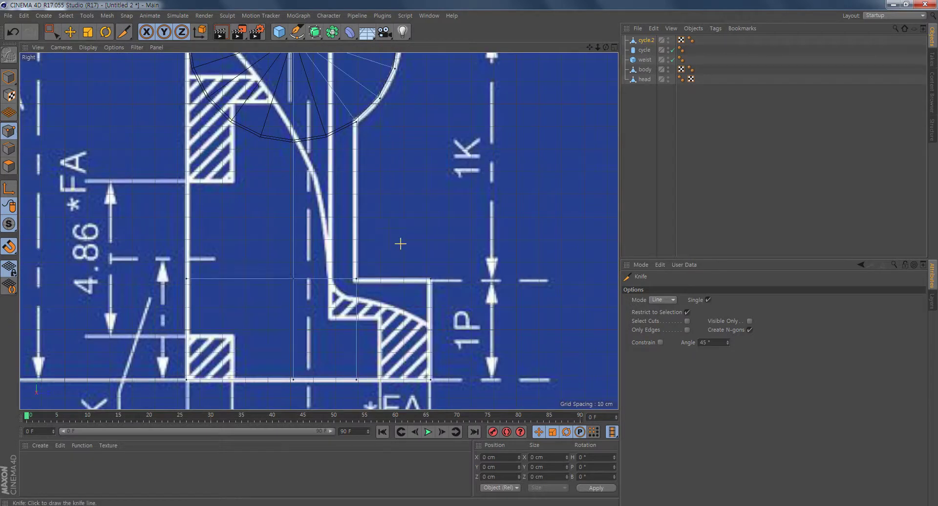
middle_click_drag(400, 244, 409, 237, "alt")
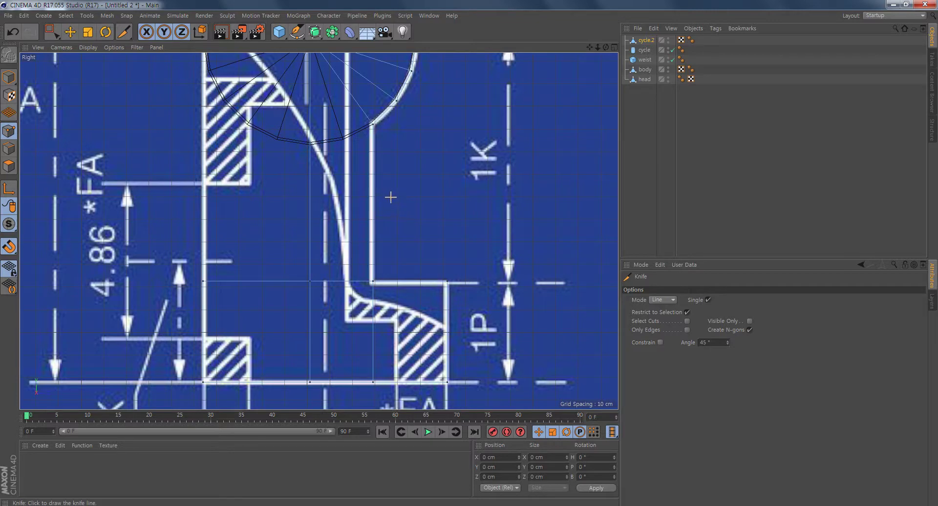
mouse_move(391, 198)
left_mouse_down()
mouse_move(159, 199)
mouse_move(167, 203)
left_mouse_up()
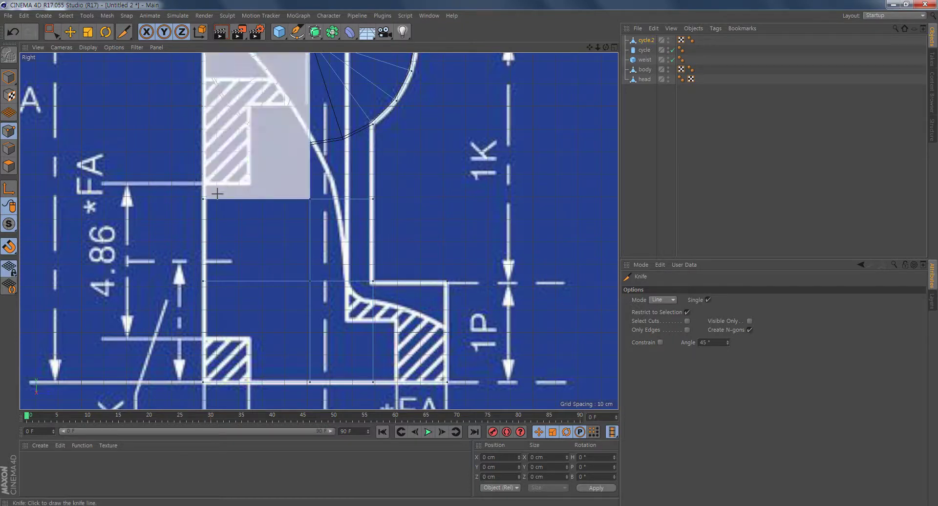
left_click(193, 198)
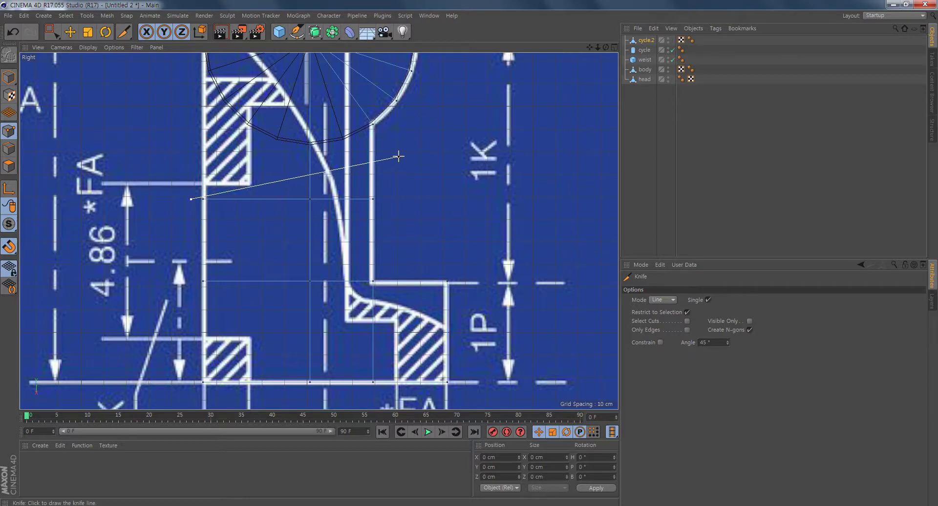
key("Escape")
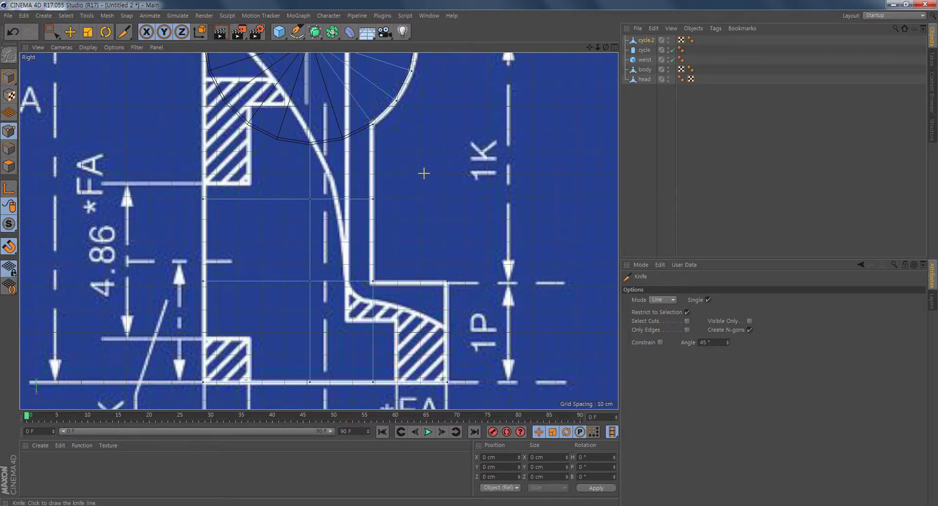
Step: In polygon mode, knife two slanted cuts from the horizontal cut's back end to the shin's front, one rising and one falling
middle_click_drag(320, 189, 345, 249, "alt")
left_click(9, 166)
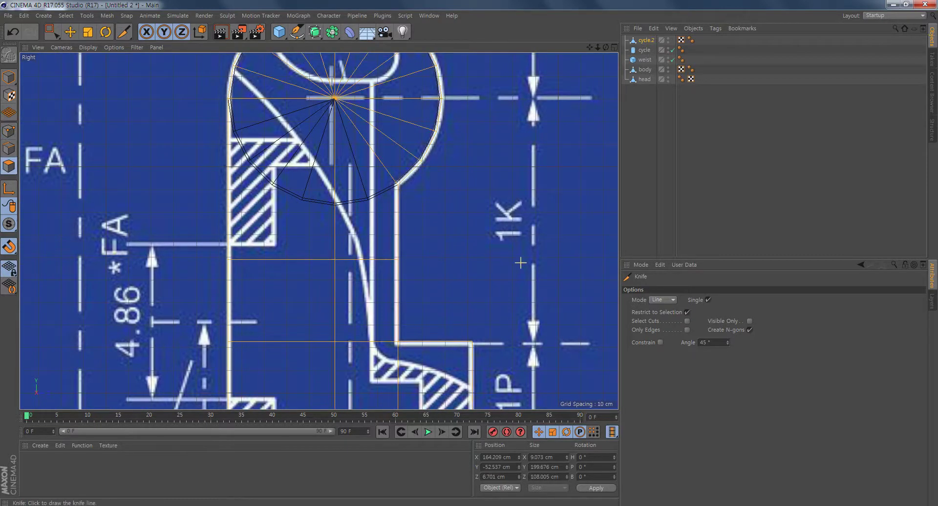
middle_click_drag(448, 252, 452, 248, "alt")
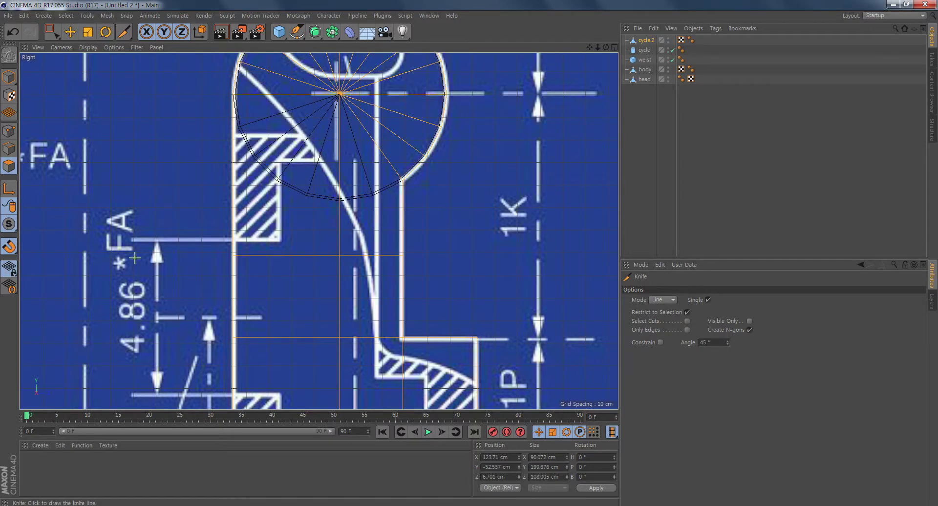
right_click(456, 230)
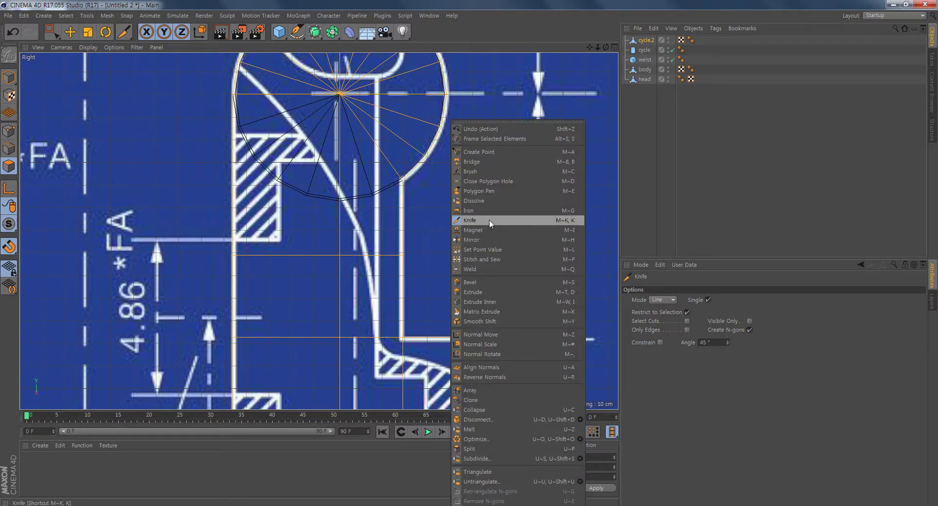
left_click(489, 219)
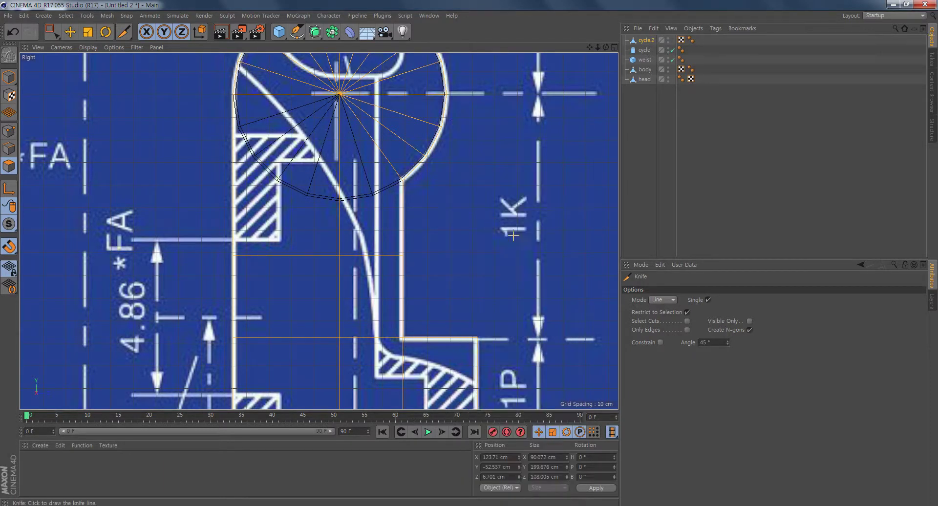
left_click(221, 255)
left_click(433, 212)
left_click(221, 255)
left_click(459, 310)
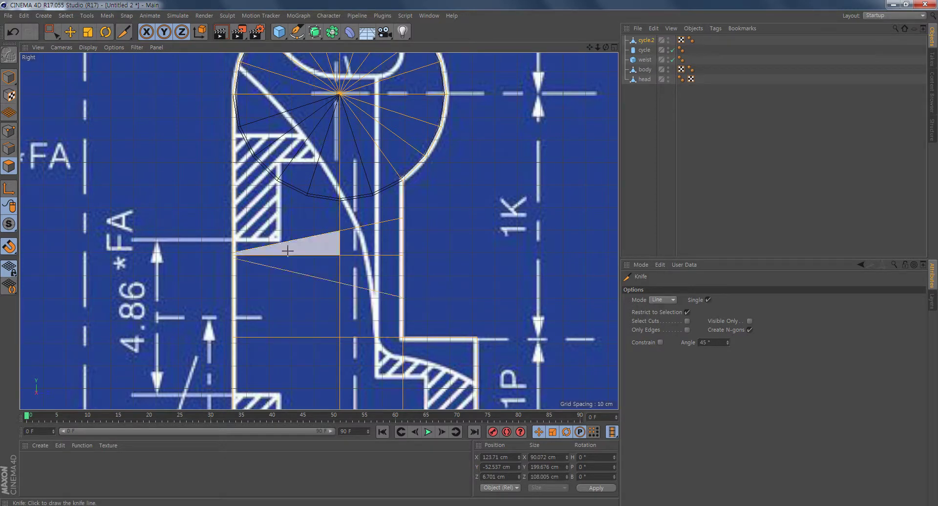
Step: Add a Bevel deformer as a child of cycle.2 and enable Use Angle with its 40° threshold
middle_click(474, 249)
middle_click(196, 151)
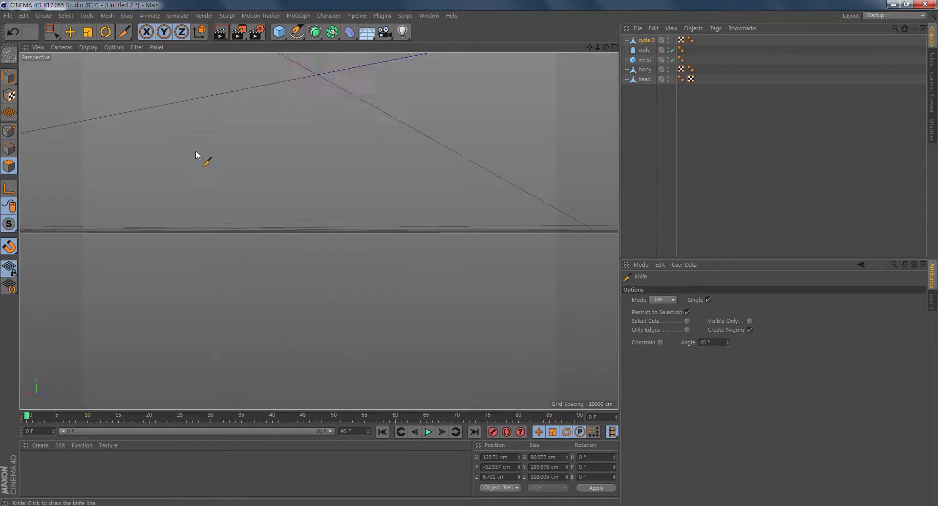
mouse_move(340, 210)
left_mouse_down("alt")
mouse_move(282, 241)
mouse_move(69, 211)
mouse_move(421, 216)
mouse_move(376, 253)
mouse_move(274, 237)
mouse_move(354, 224)
left_mouse_up("alt")
middle_click_drag(353, 224, 360, 249, "alt")
scroll(360, 249, "down", 2)
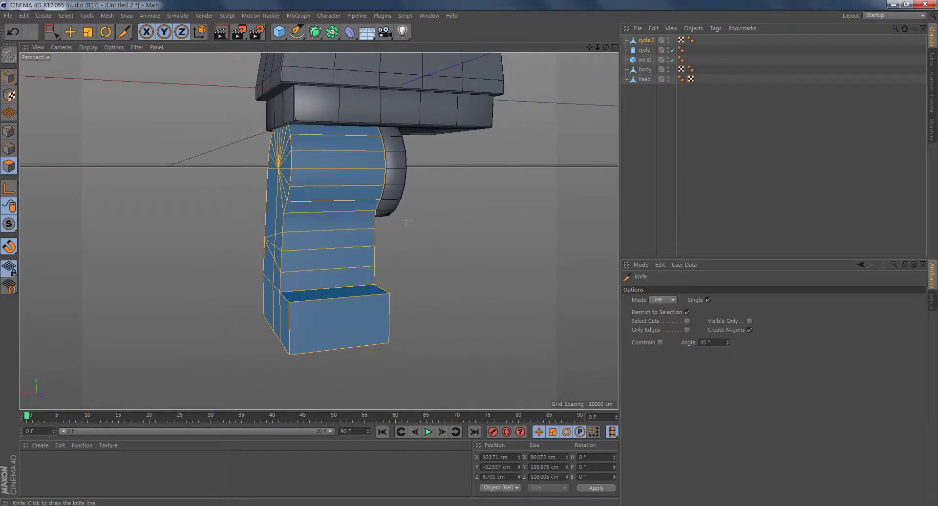
left_click(350, 32)
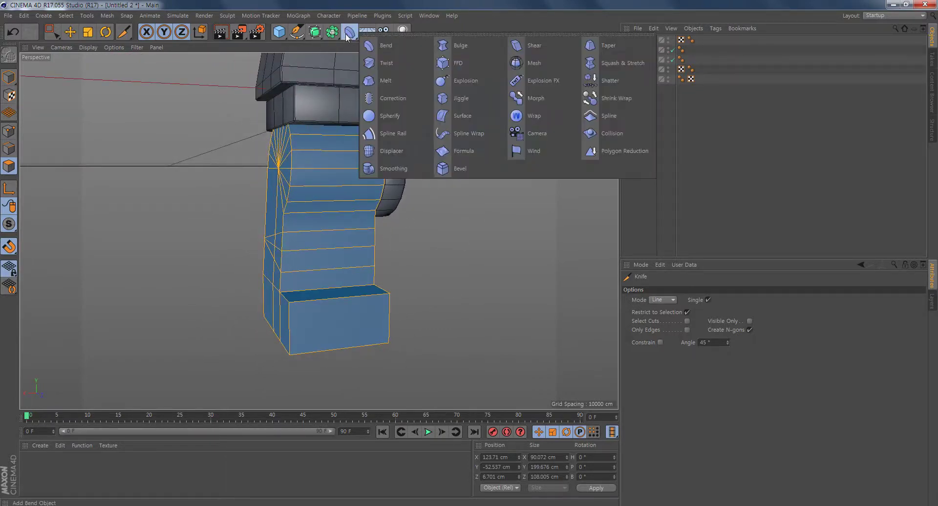
left_click(452, 172)
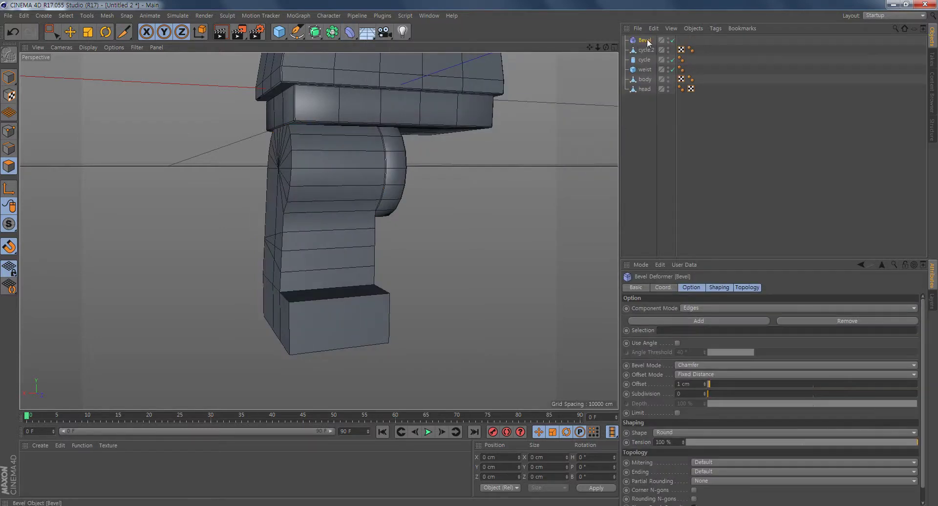
left_click_drag(646, 40, 648, 50)
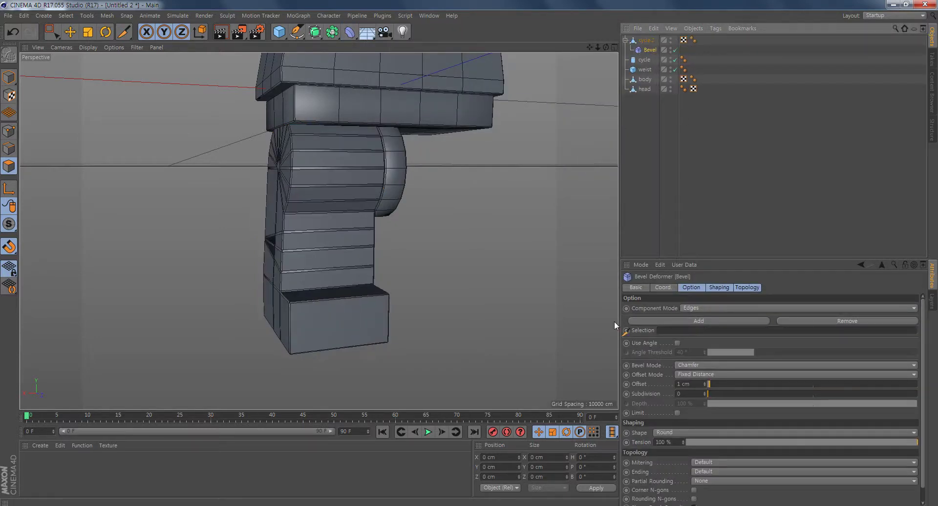
left_click(677, 343)
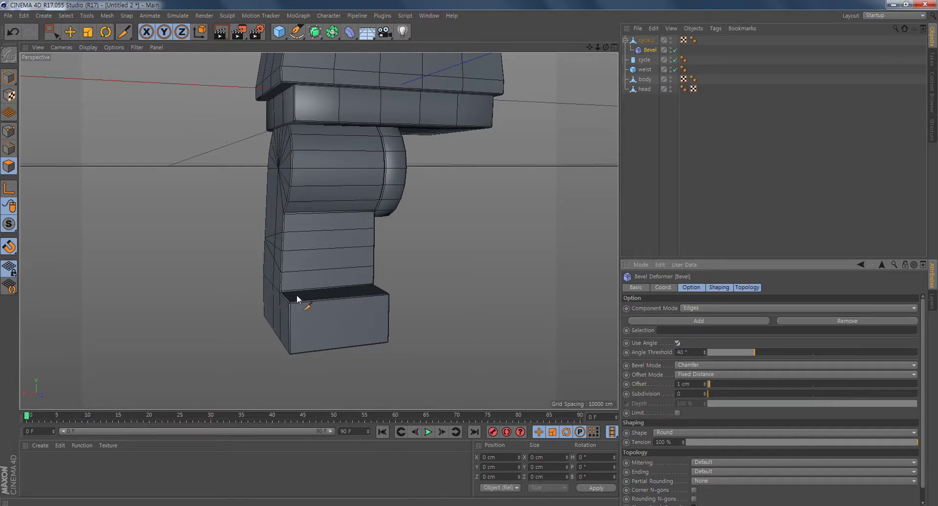
left_click_drag(297, 295, 272, 283, "alt")
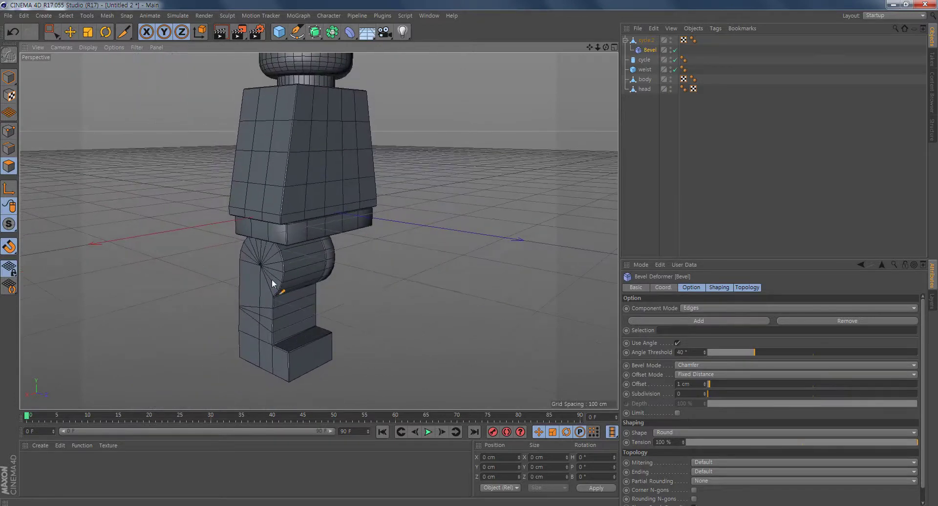
Step: Add a cube primitive to the minifigure scene with the blueprint's torso and arm framed in the side view
middle_click(366, 269)
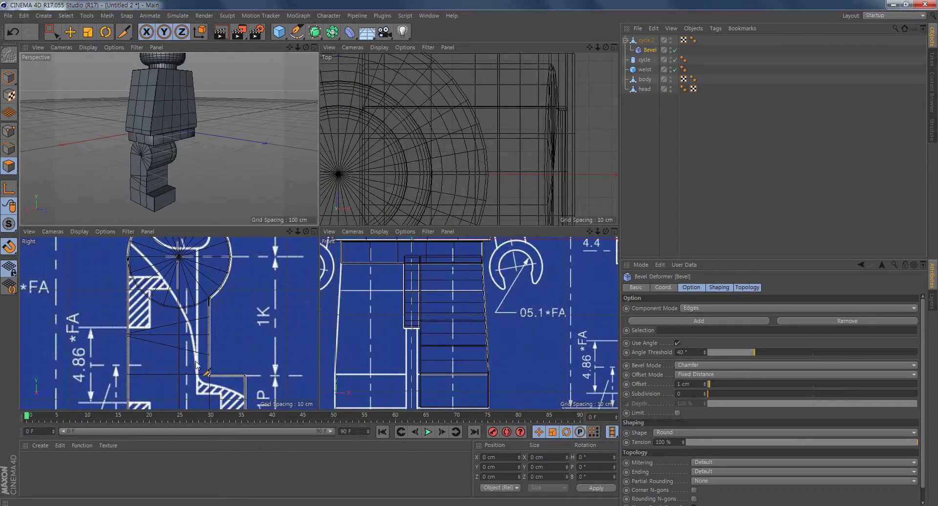
middle_click_drag(224, 363, 205, 408, "alt")
scroll(233, 325, "down", 5)
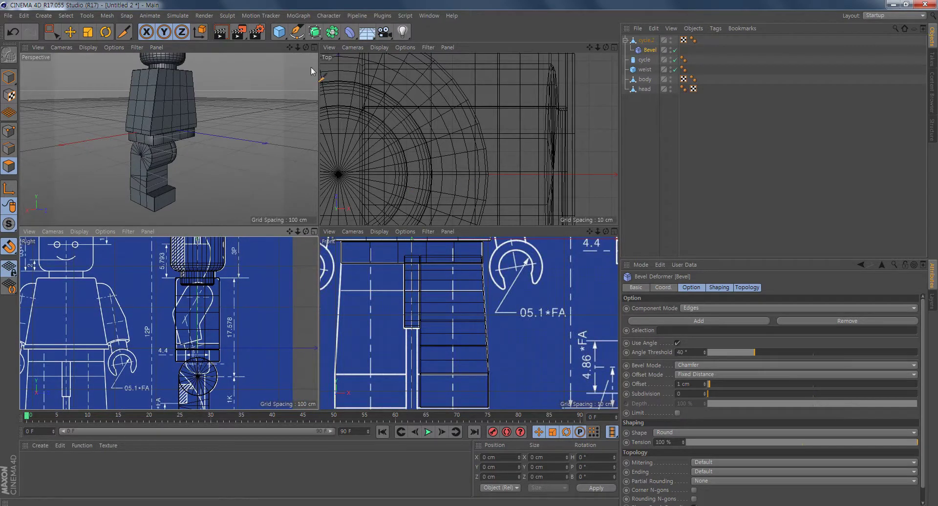
left_click(278, 31)
left_click_drag(300, 185, 185, 156, "alt")
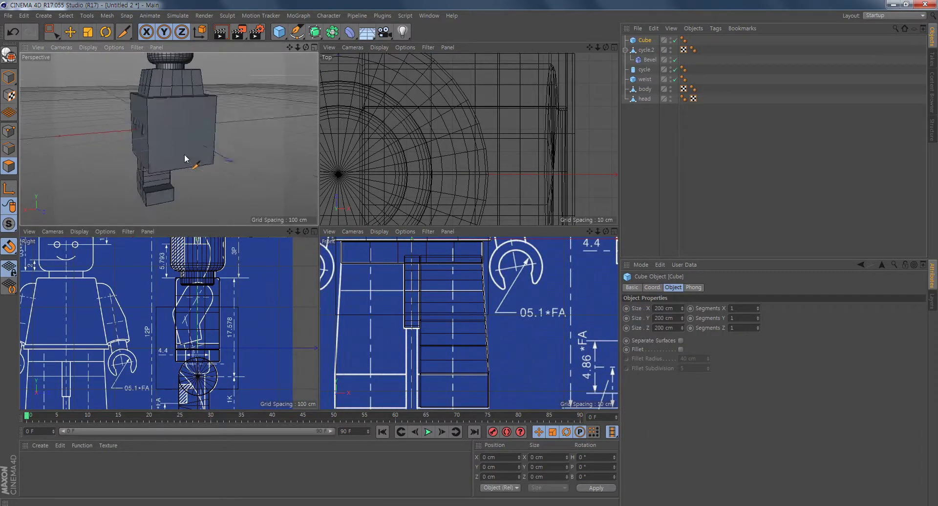
Step: Move the cube about 226 cm along X, clear of the torso, and make it editable
left_click(9, 77)
left_click(70, 32)
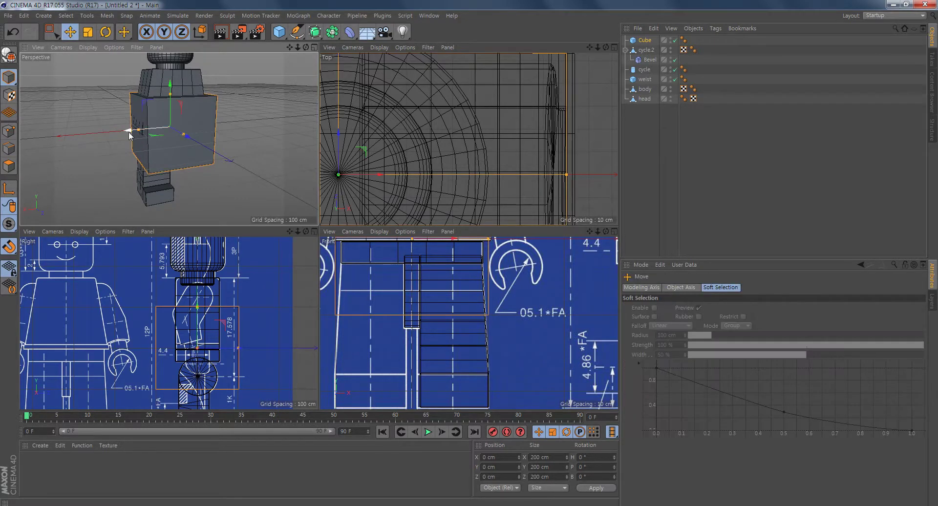
left_click_drag(131, 135, 219, 181)
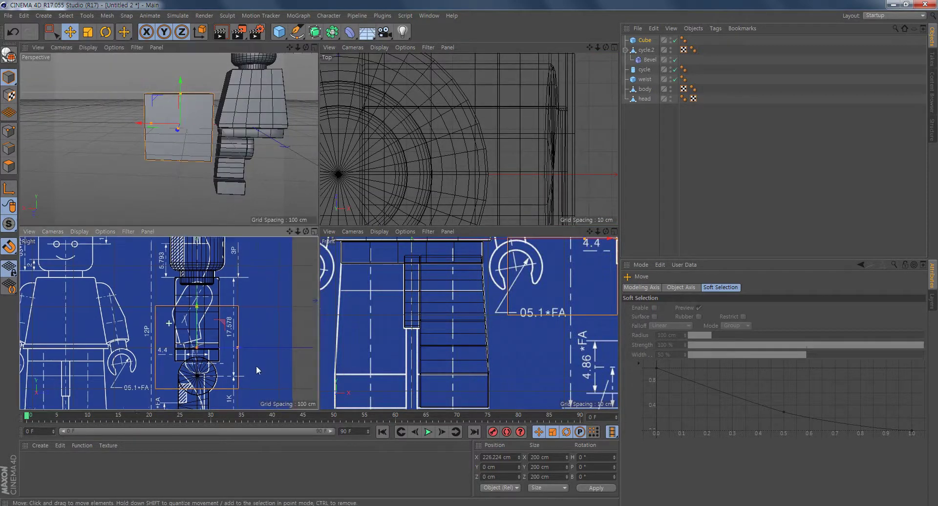
middle_click_drag(256, 365, 222, 318, "alt")
middle_click(207, 321)
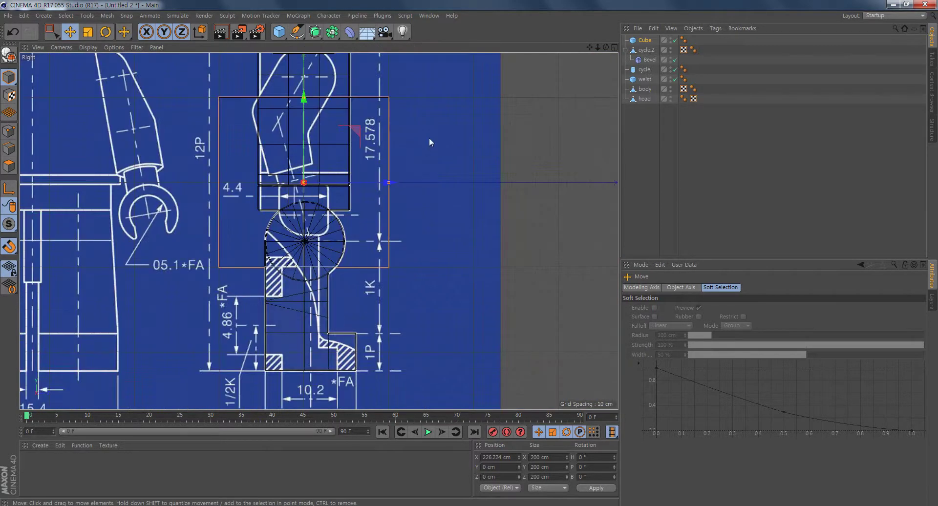
scroll(395, 227, "up", 3)
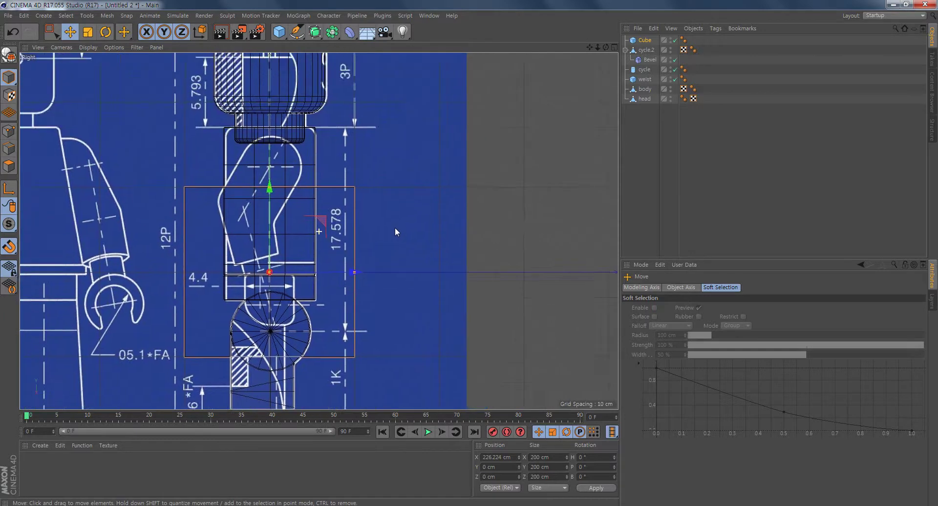
left_click(8, 54)
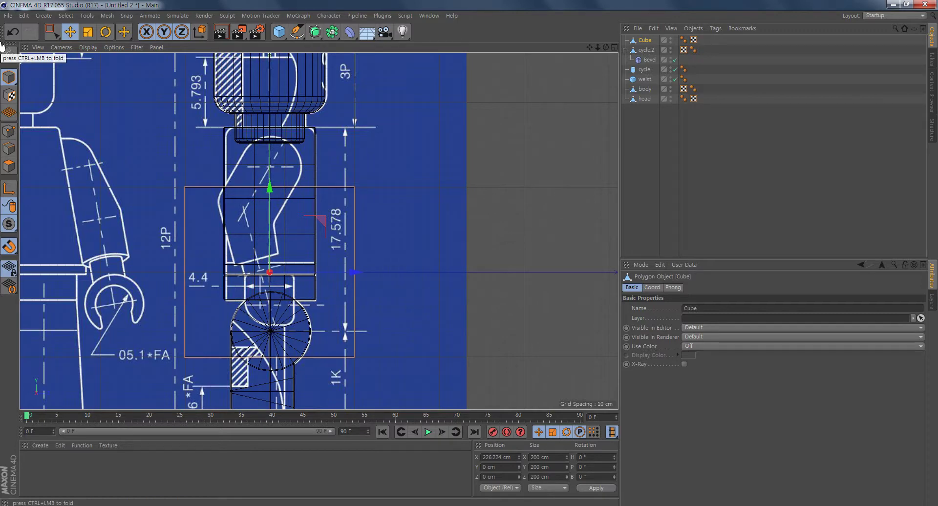
Step: In point mode, move the cube's two upper corner point pairs in the side view onto the front and back of the arm outline's shoulder
left_click(9, 131)
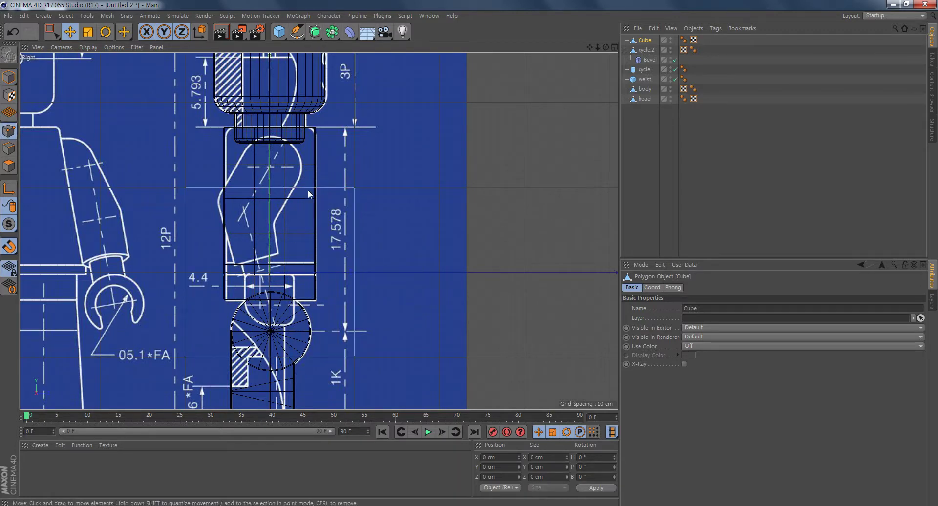
middle_click_drag(436, 201, 418, 196)
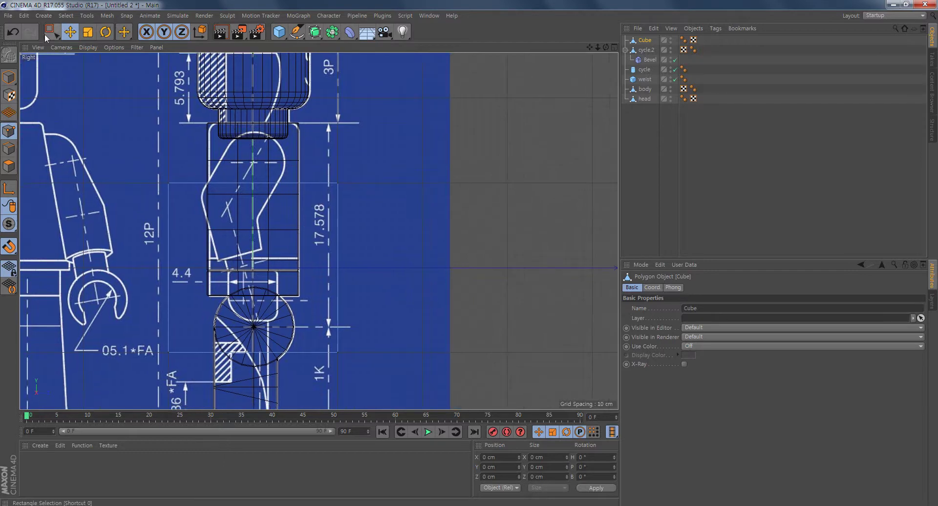
left_click(48, 33)
left_click_drag(375, 163, 313, 209)
scroll(313, 224, "up", 1)
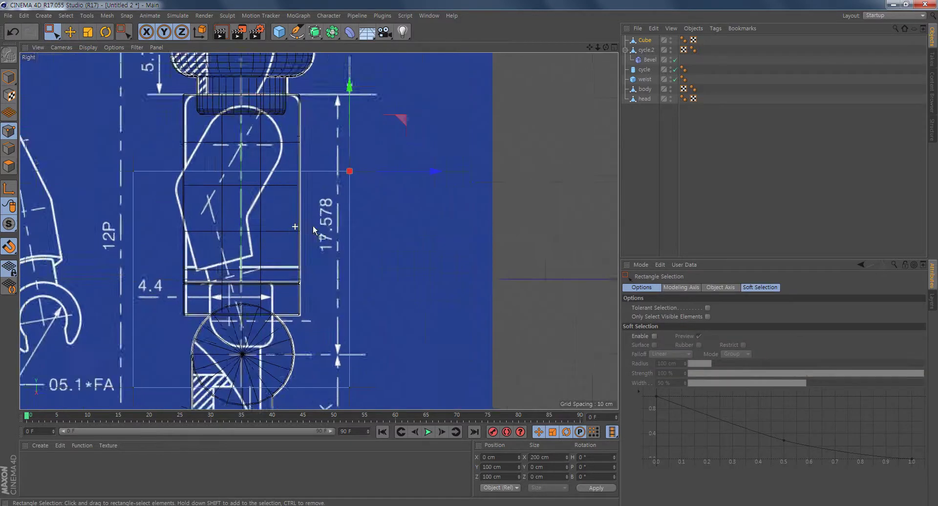
scroll(313, 226, "up", 2)
middle_click_drag(367, 208, 456, 254)
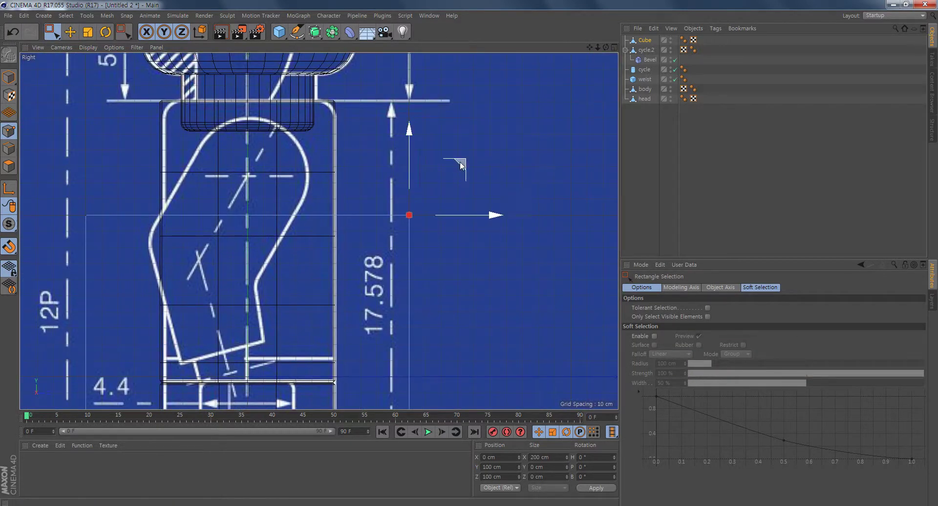
left_click_drag(494, 215, 354, 152)
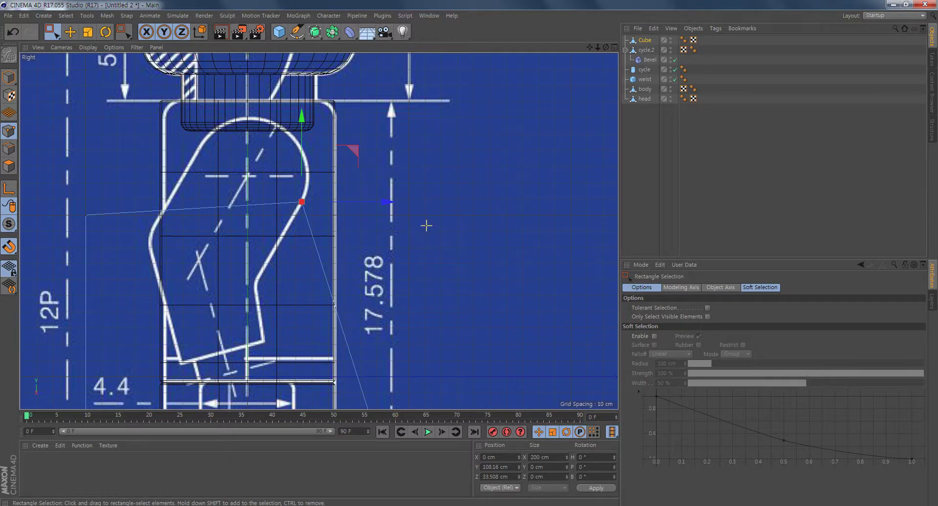
left_click_drag(304, 203, 439, 244)
left_click_drag(349, 149, 350, 145)
left_click_drag(105, 231, 254, 93)
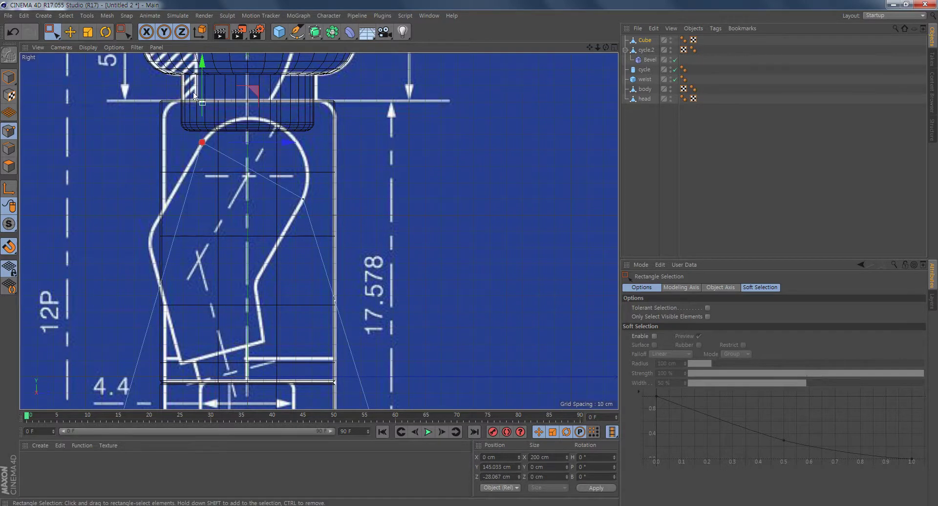
Step: Move the cube's two lower corner point pairs in the side view onto the corners of the arm outline's wrist end
middle_click_drag(410, 300, 435, 126, "alt")
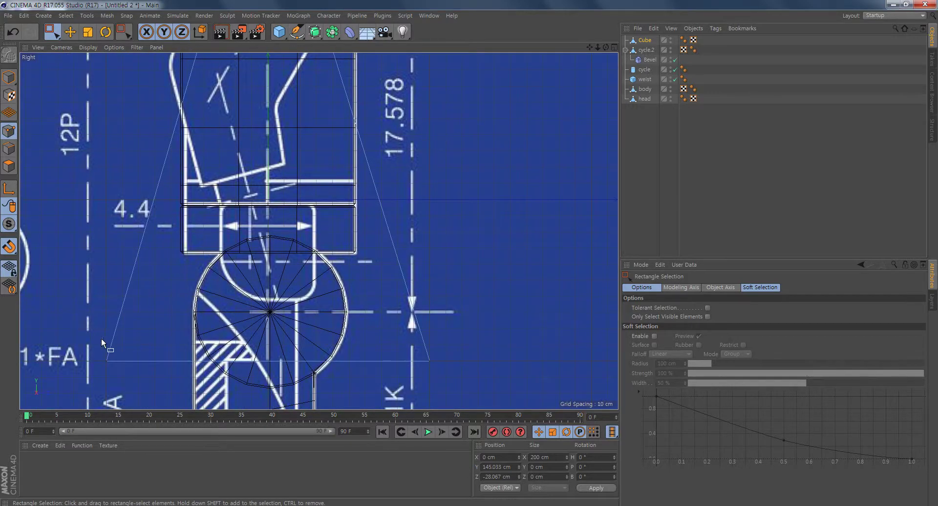
left_click_drag(101, 338, 146, 379)
left_click_drag(111, 360, 257, 137)
left_click_drag(519, 288, 425, 372)
left_click_drag(469, 293, 339, 110)
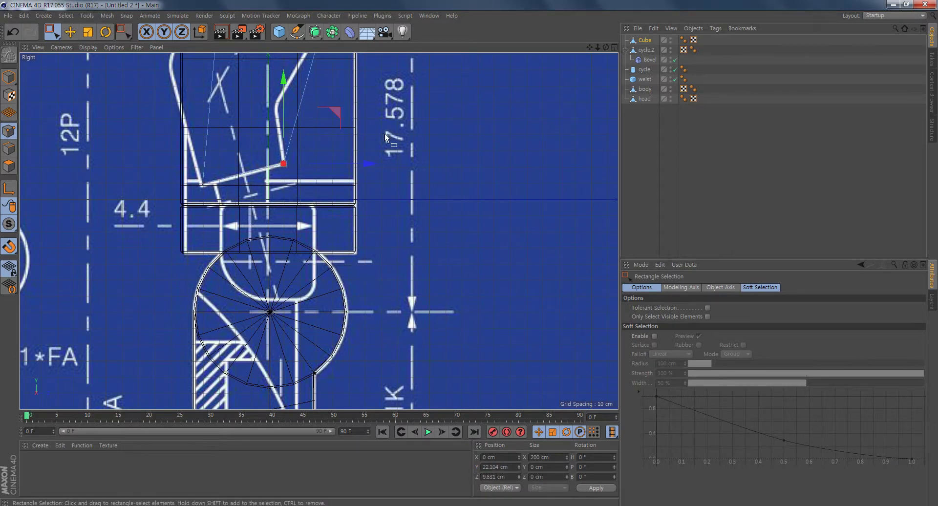
Step: Select all of the arm's polygons and knife one line cut across it at elbow height in the side view
middle_click_drag(385, 133, 400, 298, "alt")
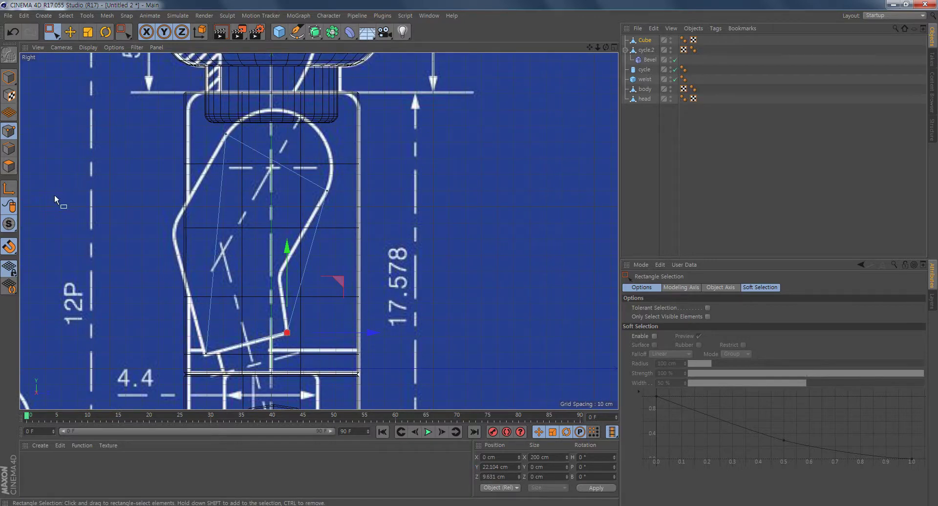
left_click(8, 168)
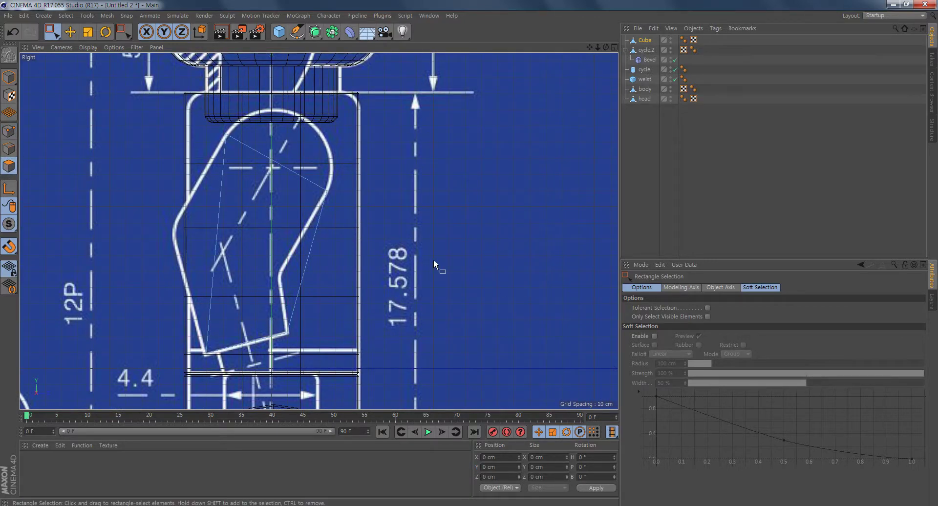
key("ctrl+a")
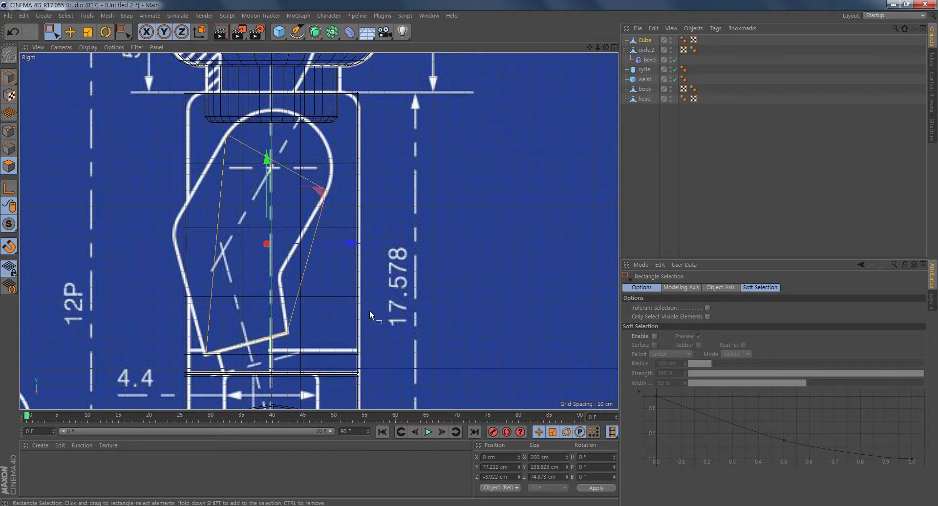
middle_click_drag(306, 142, 310, 109, "alt")
right_click(481, 181)
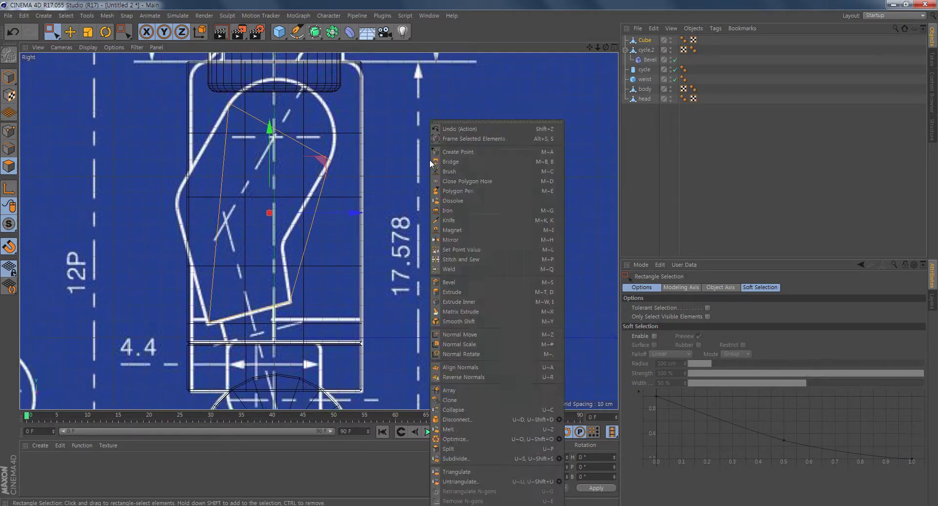
left_click(476, 220)
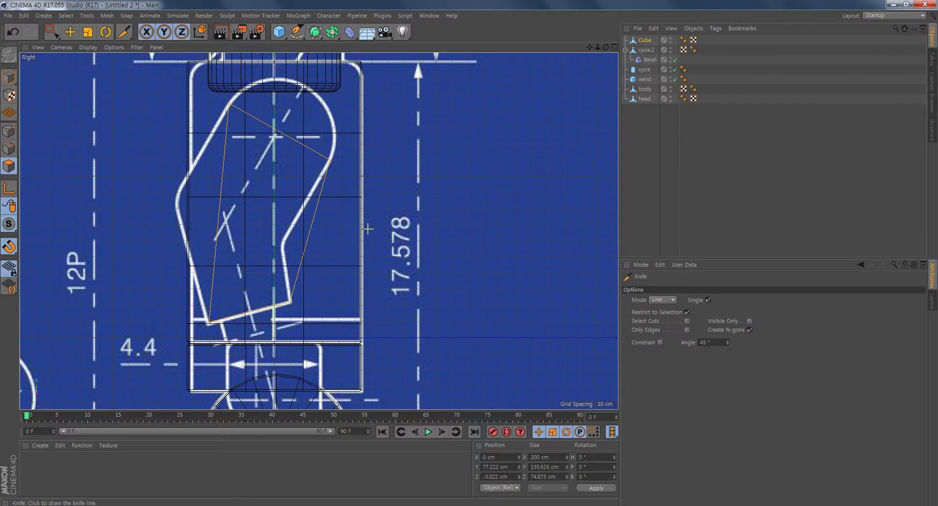
left_click(364, 243)
left_click(251, 217)
Step: Move the cut's back and front end points onto the outer and inner elbow corners of the blueprint arm
left_click(9, 131)
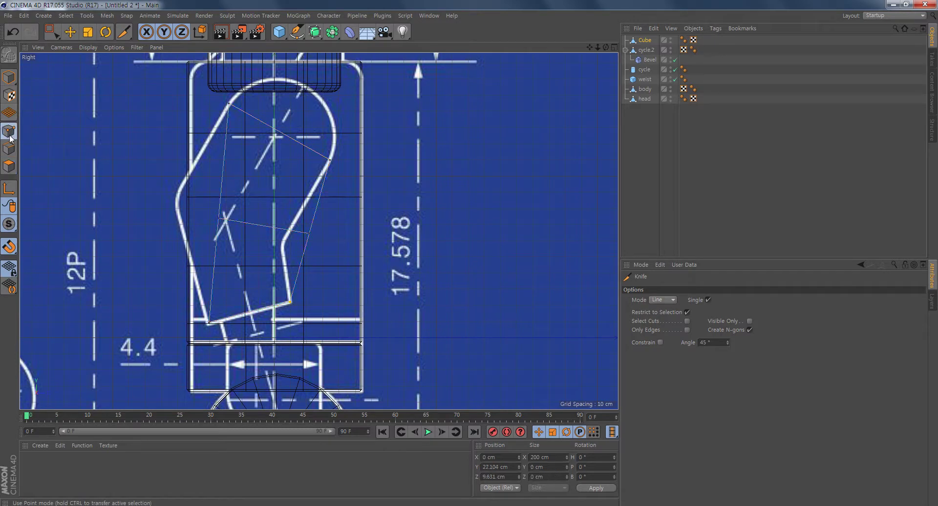
left_click(52, 32)
left_click_drag(190, 187, 247, 255)
left_click_drag(268, 166, 229, 149)
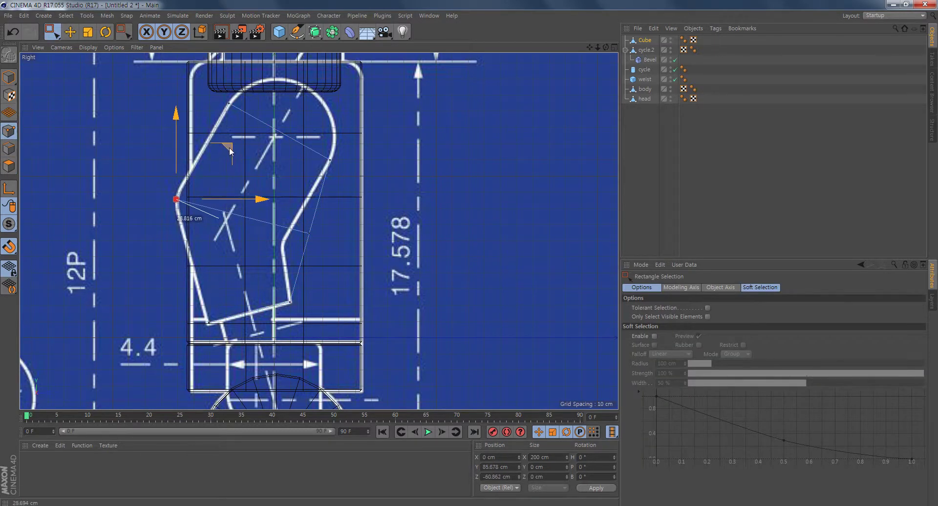
left_click_drag(293, 215, 362, 254)
left_click_drag(363, 181, 335, 191)
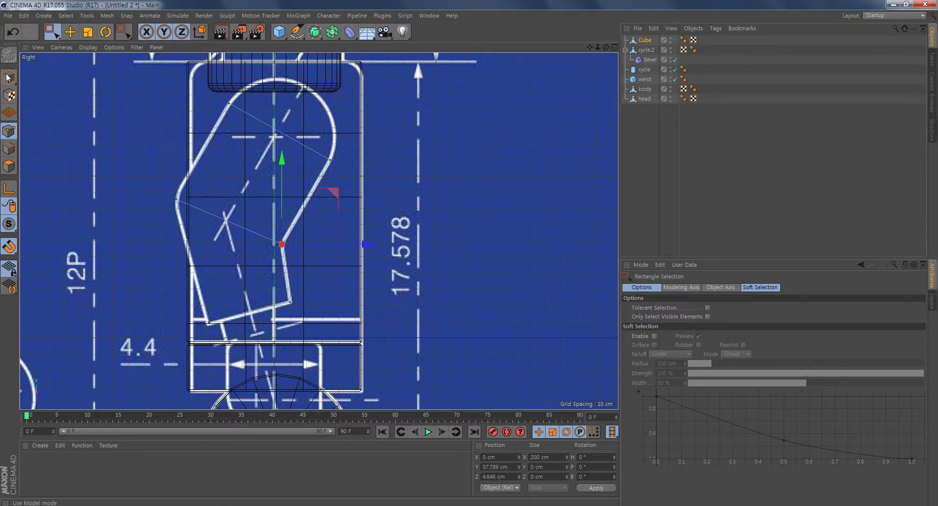
Step: In polygon mode, try to knife a line cut along the upper arm's dashed centreline from shoulder to elbow
left_click(8, 167)
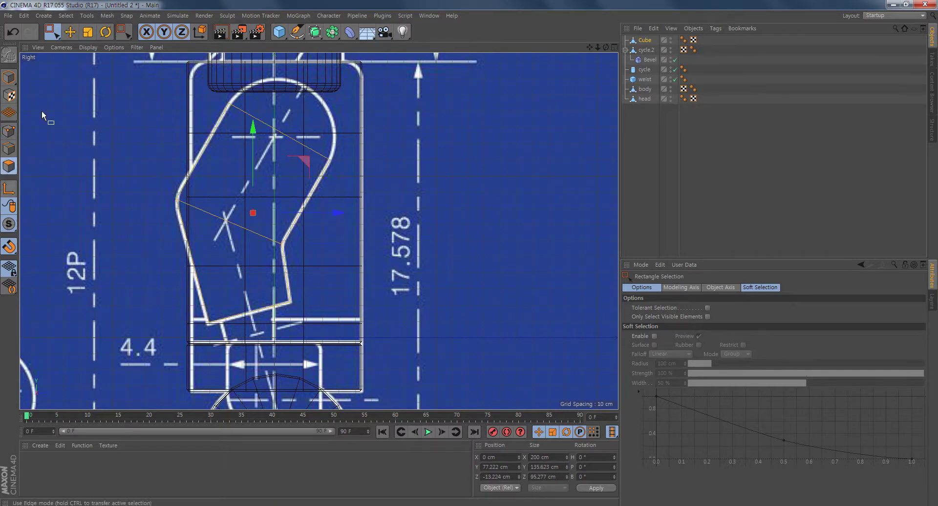
right_click(384, 141)
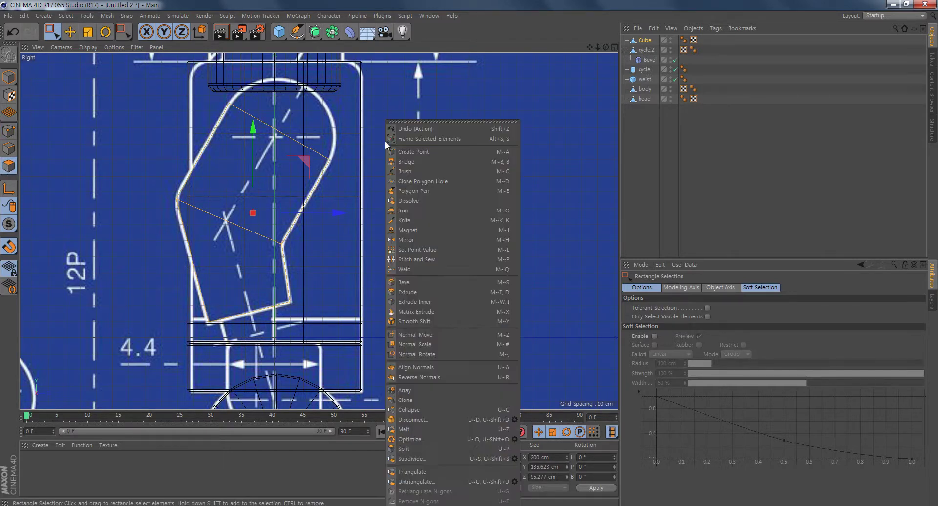
left_click(440, 220)
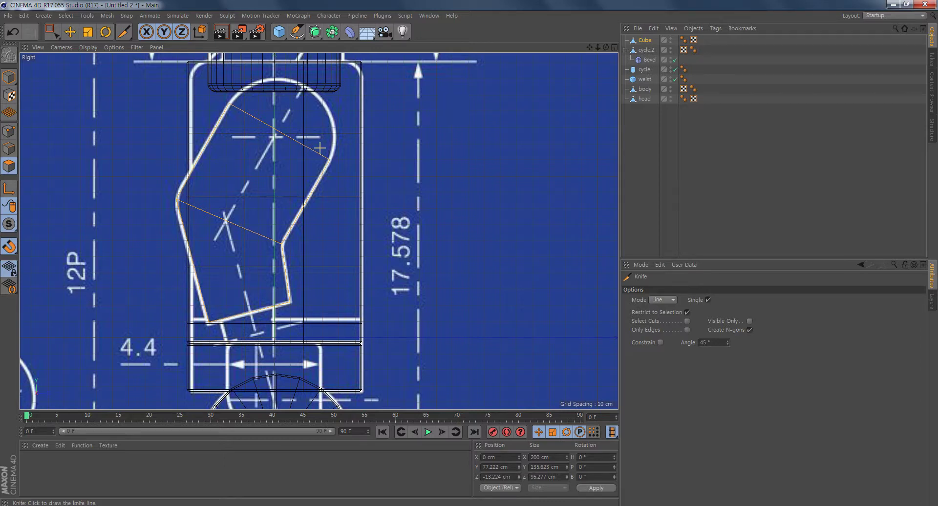
left_click_drag(289, 113, 223, 230)
middle_click(350, 179)
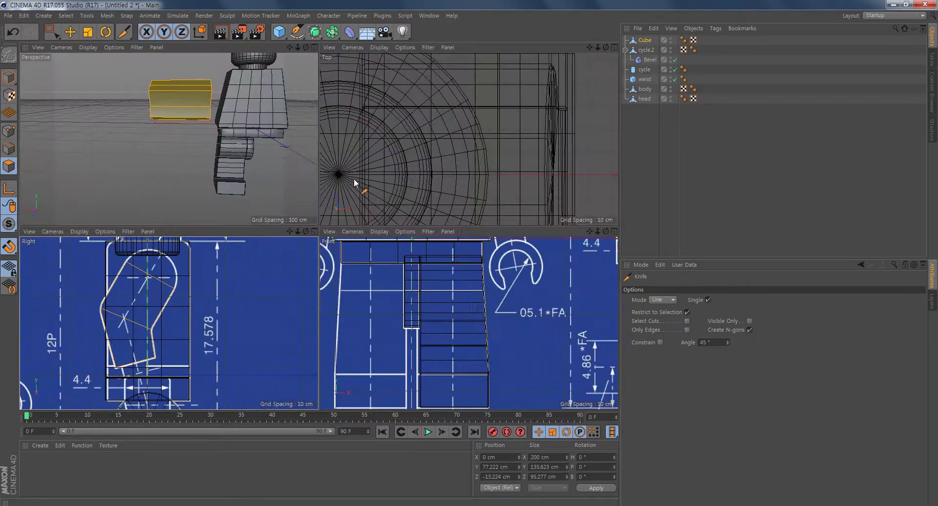
middle_click_drag(189, 113, 203, 189, "alt")
left_click_drag(203, 188, 303, 184, "alt")
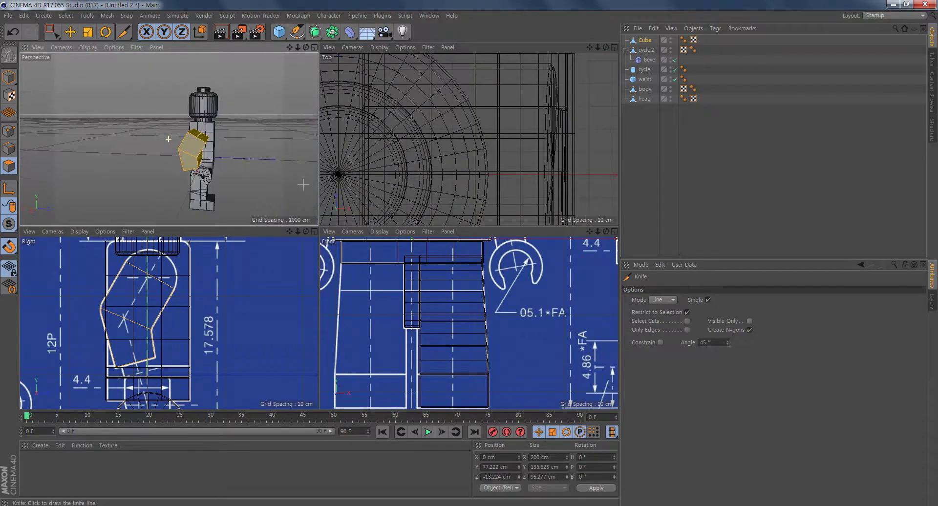
right_click_drag(210, 171, 260, 165, "alt")
mouse_move(261, 165)
left_mouse_down("alt")
mouse_move(232, 186)
mouse_move(207, 140)
mouse_move(259, 156)
left_mouse_up("alt")
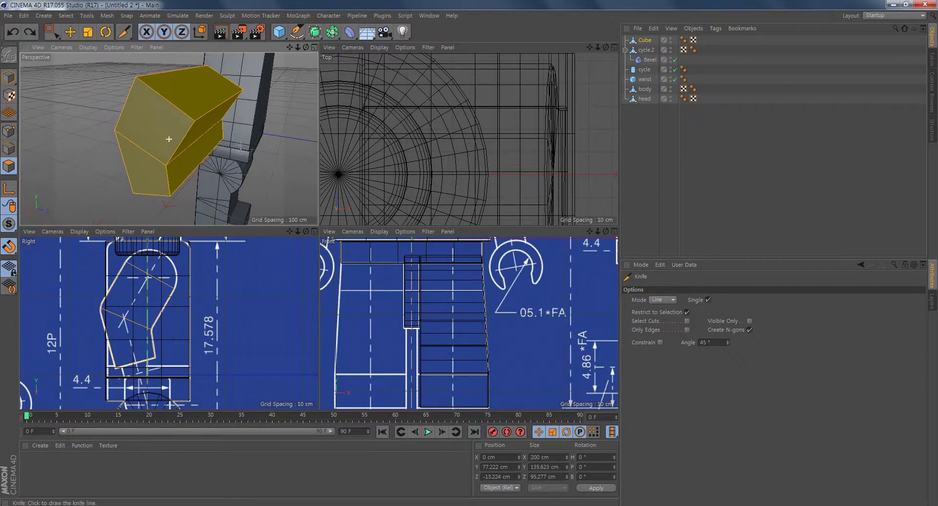
Step: Set the Knife to Loop mode and cut two lengthwise loops, one through the arm's middle and one near its front edge
left_click(674, 301)
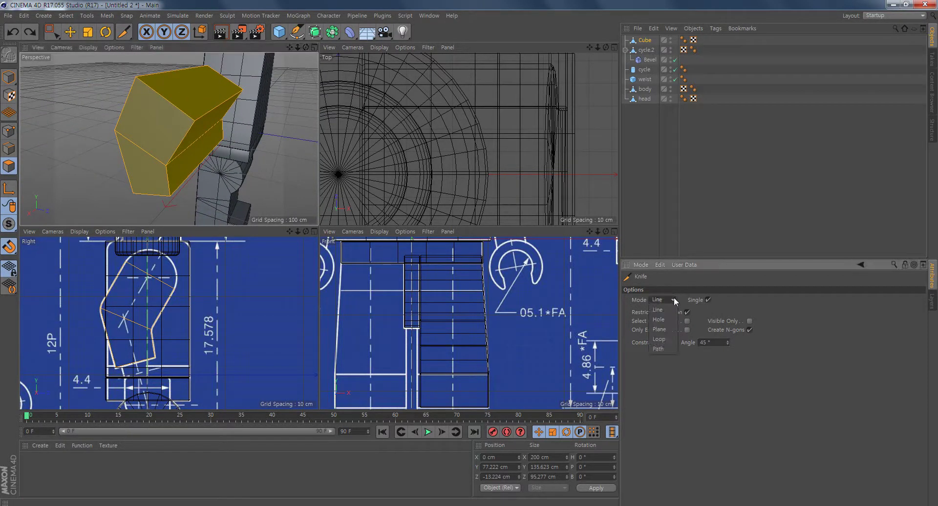
left_click(663, 339)
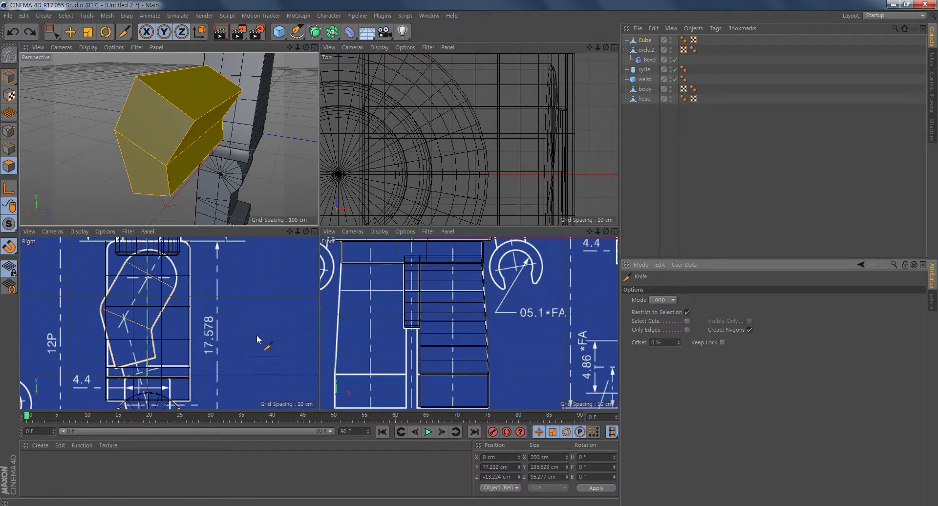
middle_click(171, 317)
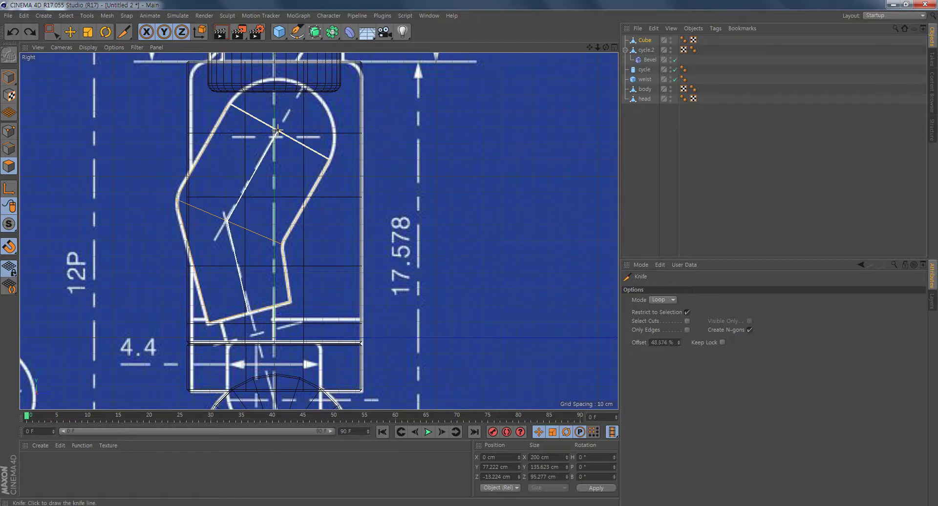
middle_click(218, 76)
mouse_move(168, 118)
left_mouse_down("alt")
mouse_move(167, 140)
mouse_move(299, 127)
mouse_move(184, 118)
left_mouse_up("alt")
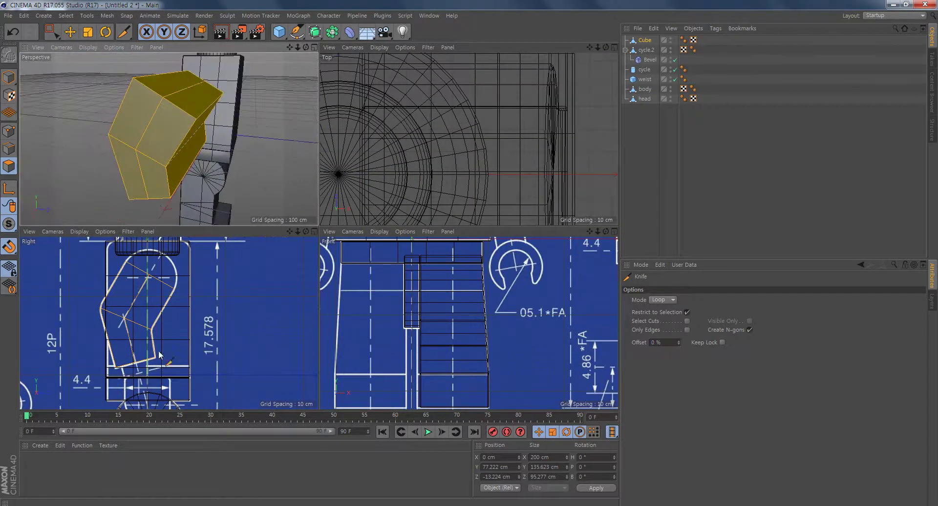
middle_click(150, 306)
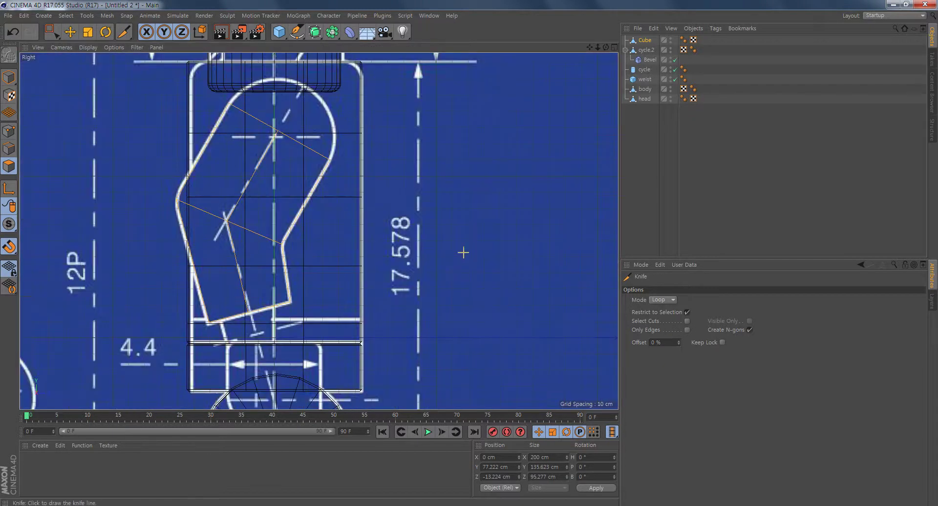
left_click(314, 150)
Step: Try to knife line cuts near the arm's back edge along the upper and lower arm, and undo them
left_click(668, 297)
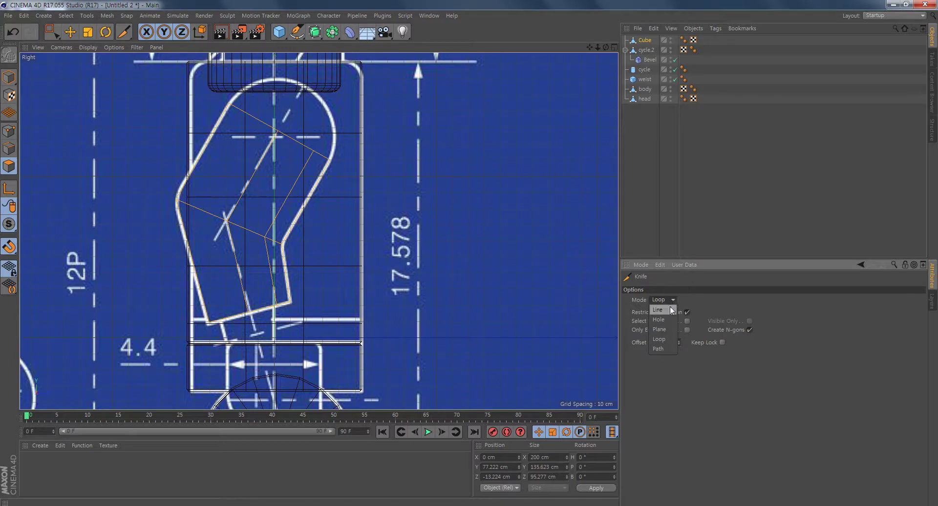
left_click(673, 308)
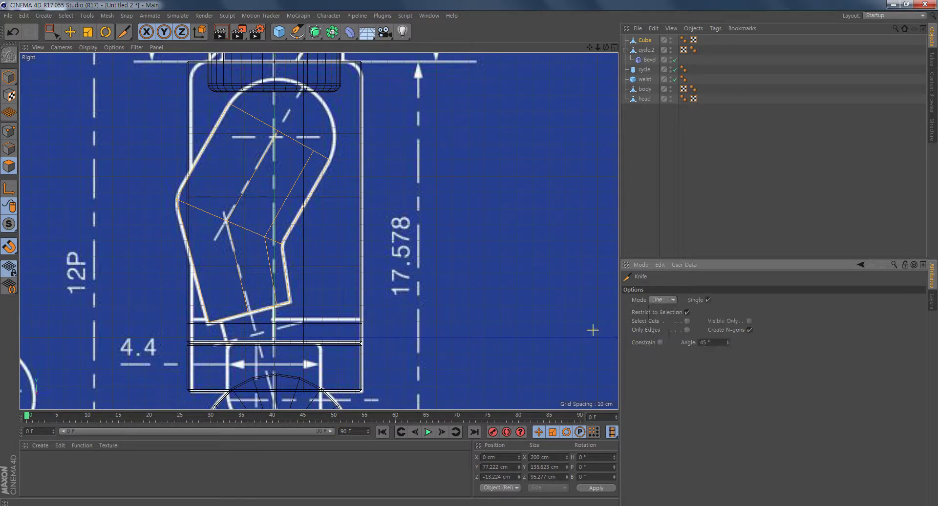
left_click(256, 101)
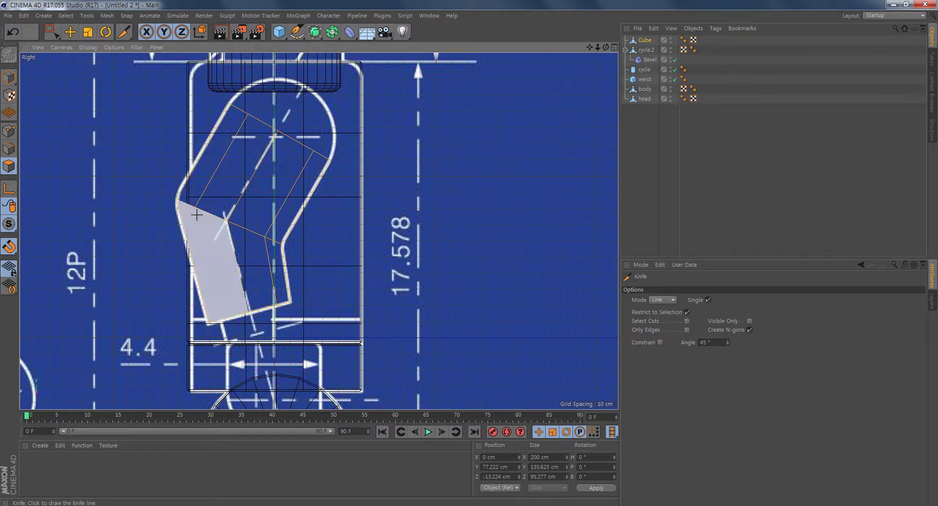
left_click(195, 207)
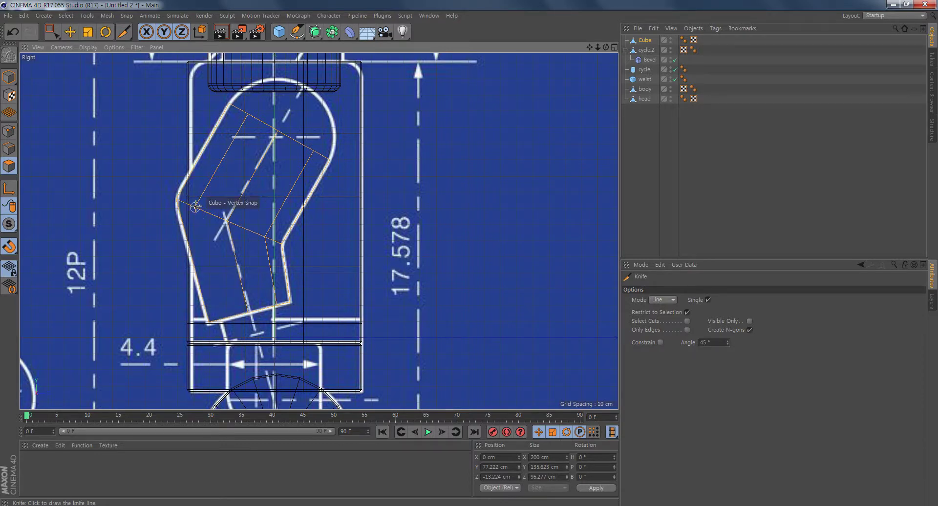
left_click(195, 208)
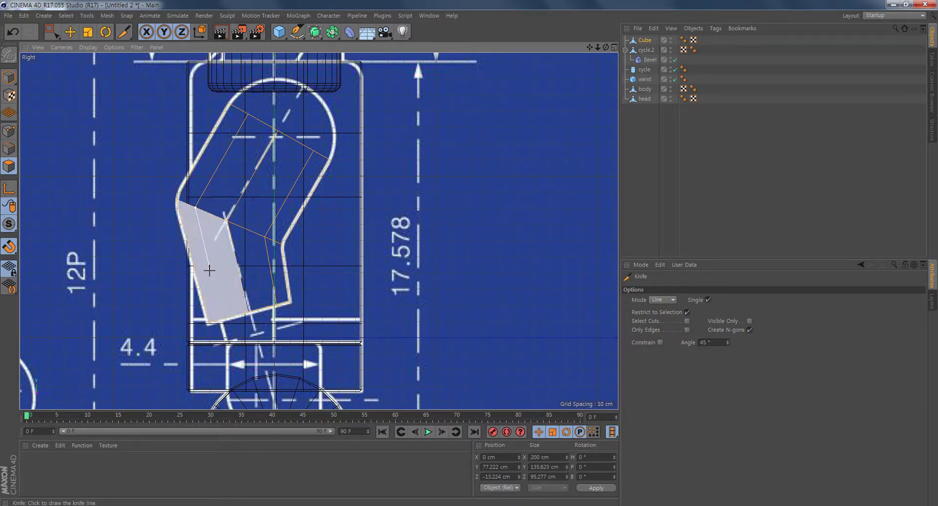
left_click(229, 344)
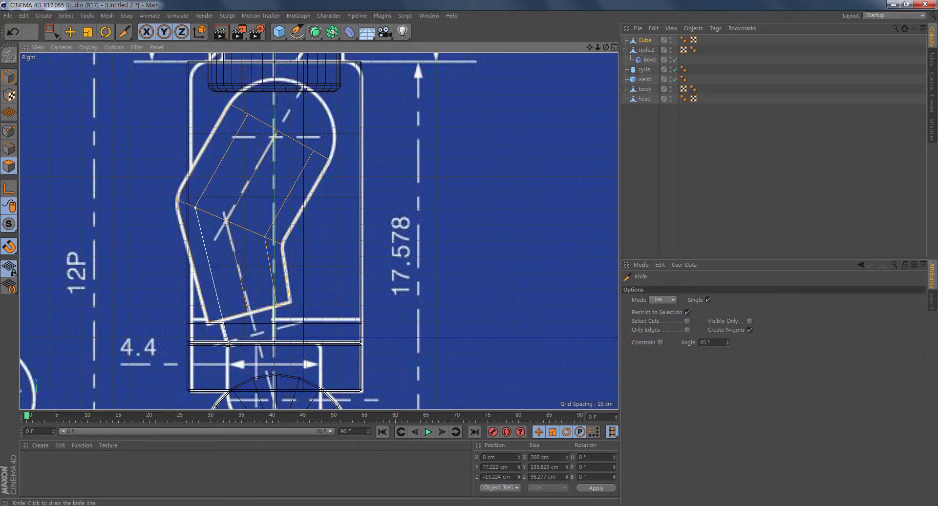
left_click(236, 358)
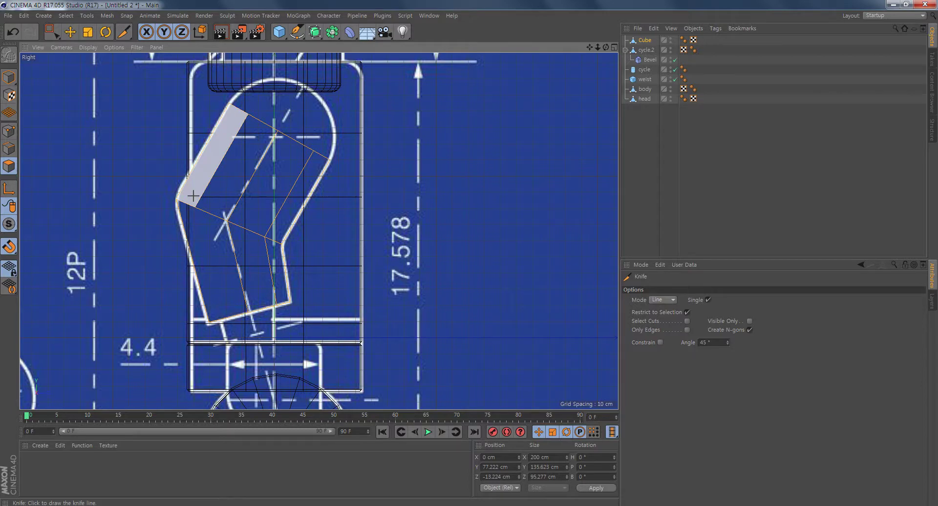
left_click(194, 207)
left_click(237, 365)
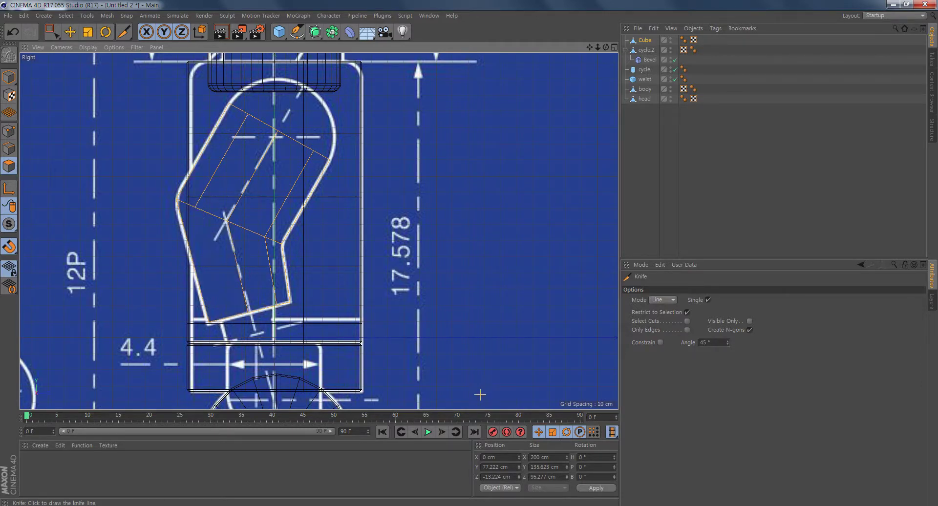
key("ctrl+z")
Step: Knife a lengthwise loop near the arm's back edge in Loop mode and deselect the arm's polygons
left_click(672, 300)
left_click(666, 339)
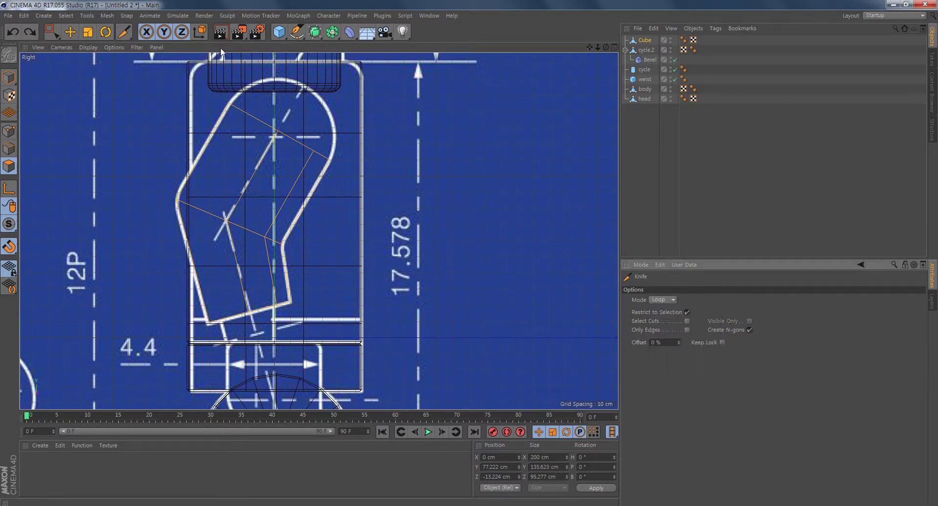
left_click(246, 111)
left_click(614, 47)
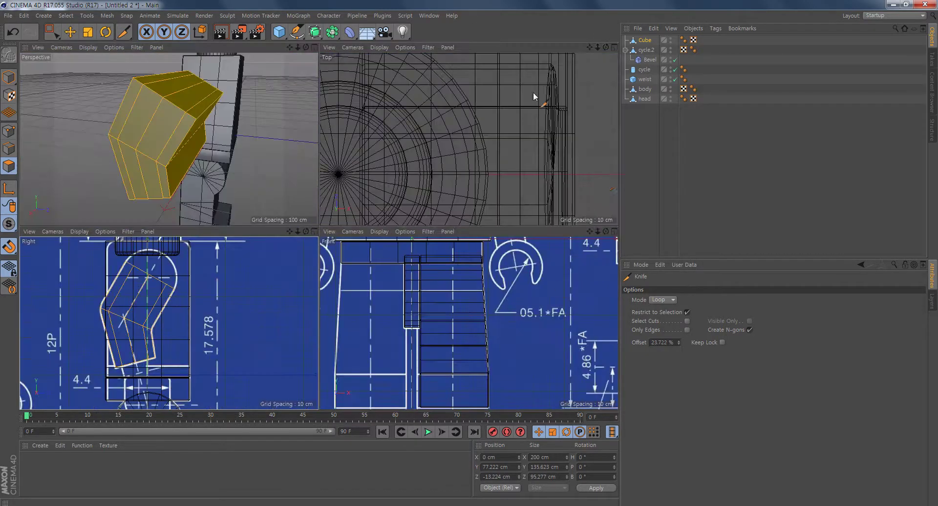
left_click_drag(195, 156, 205, 137, "alt")
key("e")
left_click(161, 172)
Step: Compare the arm block with the blueprint arm in the side, perspective and front views
middle_click(156, 320)
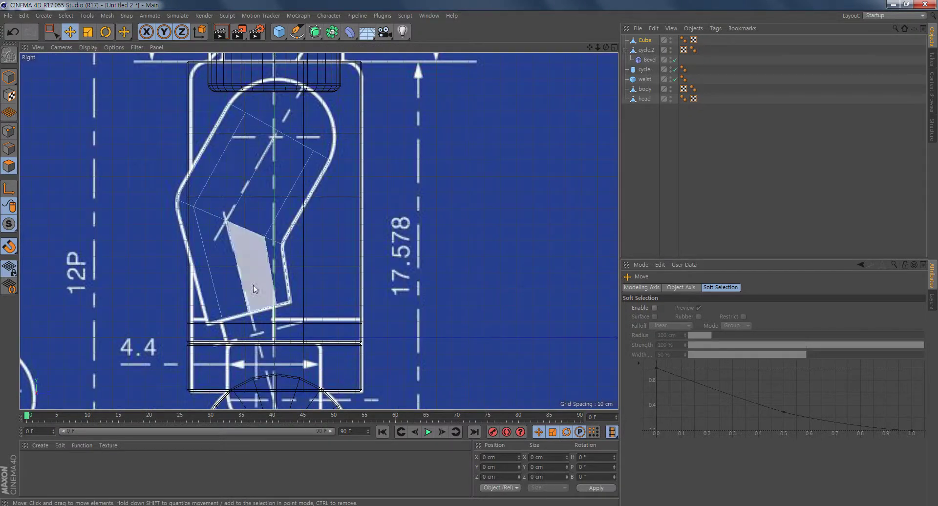
middle_click(341, 192)
scroll(476, 340, "up", 2)
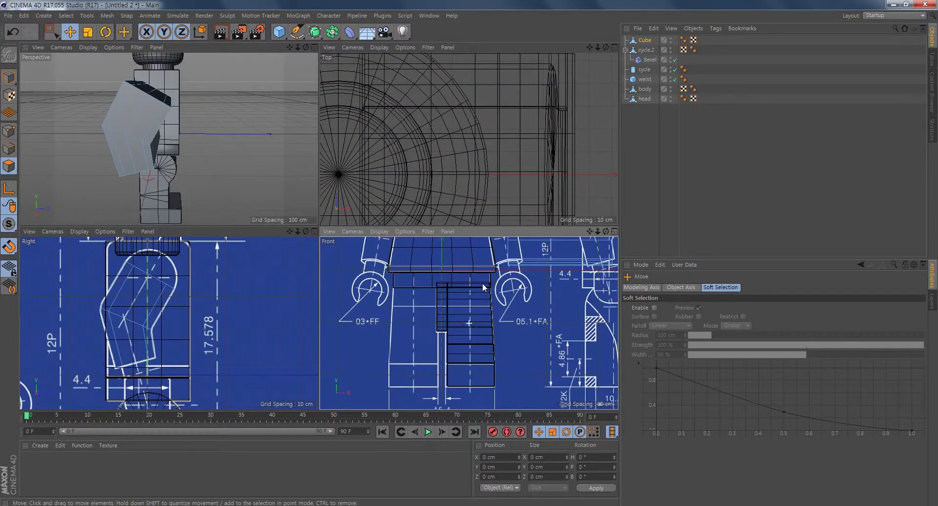
middle_click_drag(476, 341, 459, 405, "alt")
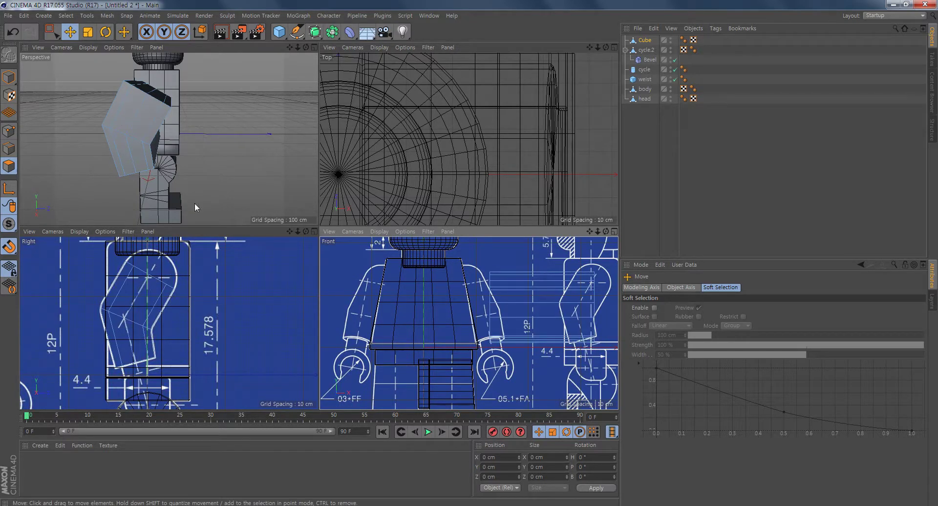
left_click_drag(194, 203, 172, 150, "alt")
middle_click_drag(476, 318, 445, 319, "alt")
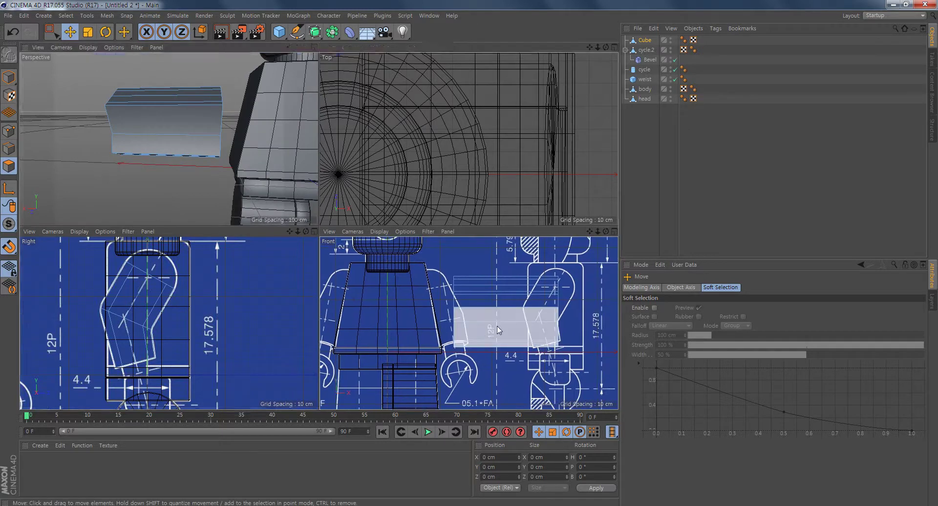
middle_click(445, 320)
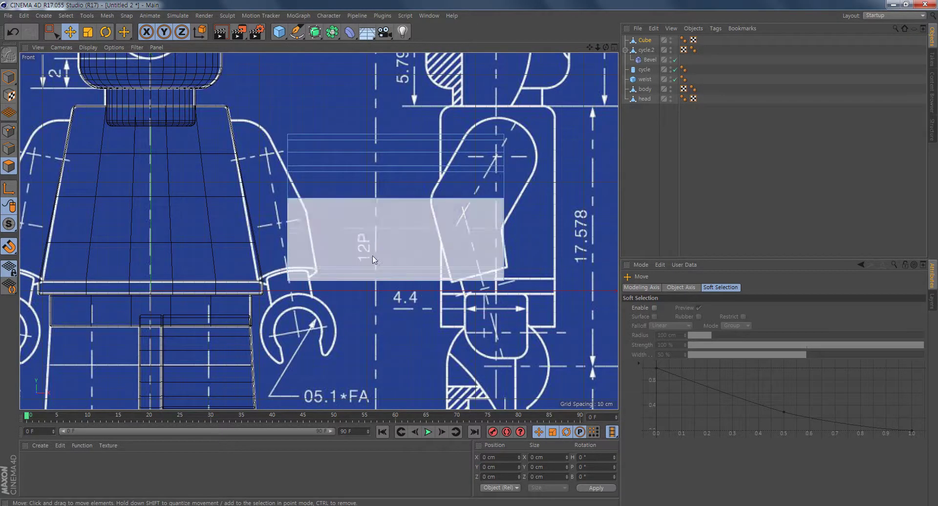
middle_click(318, 163)
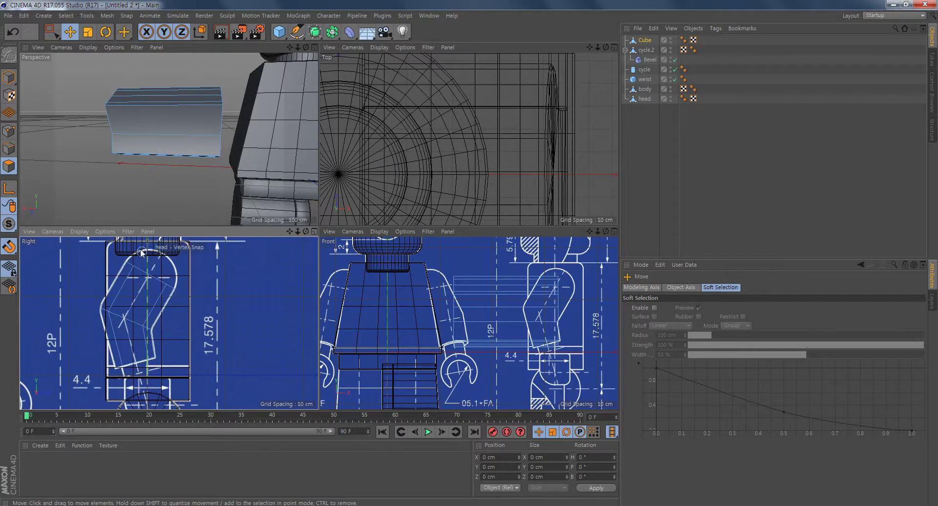
Step: In point mode in the side view, move the upper end points of the three lengthwise loops onto the blueprint's rounded shoulder outline
middle_click_drag(194, 291, 223, 319)
middle_click(223, 319)
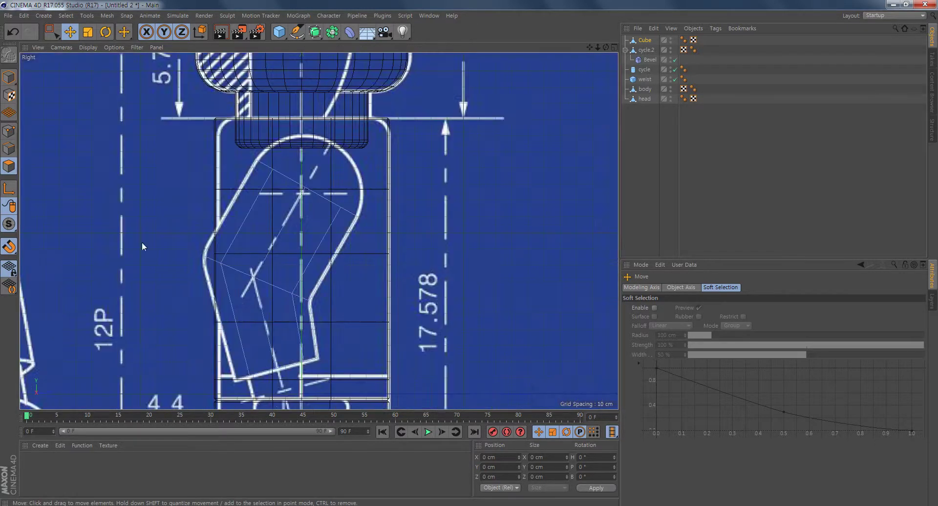
scroll(142, 247, "up", 6)
left_click(9, 131)
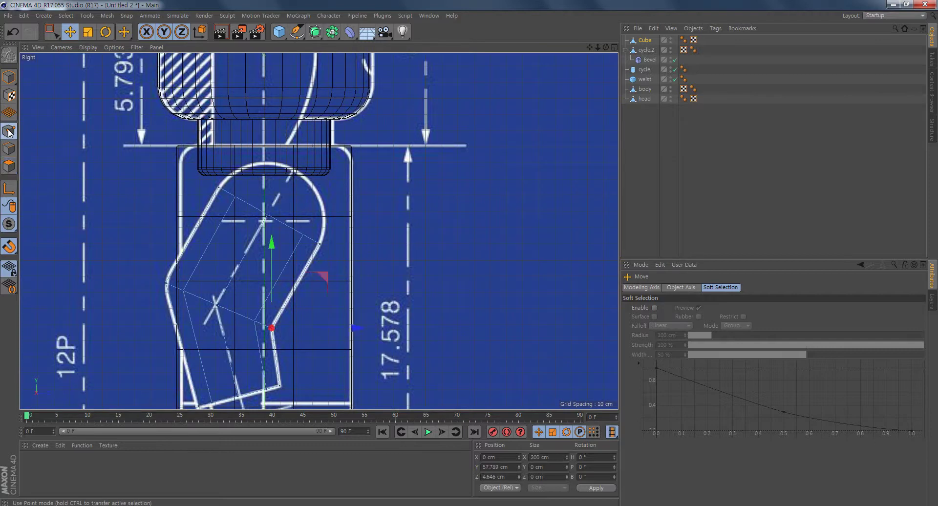
left_click(51, 32)
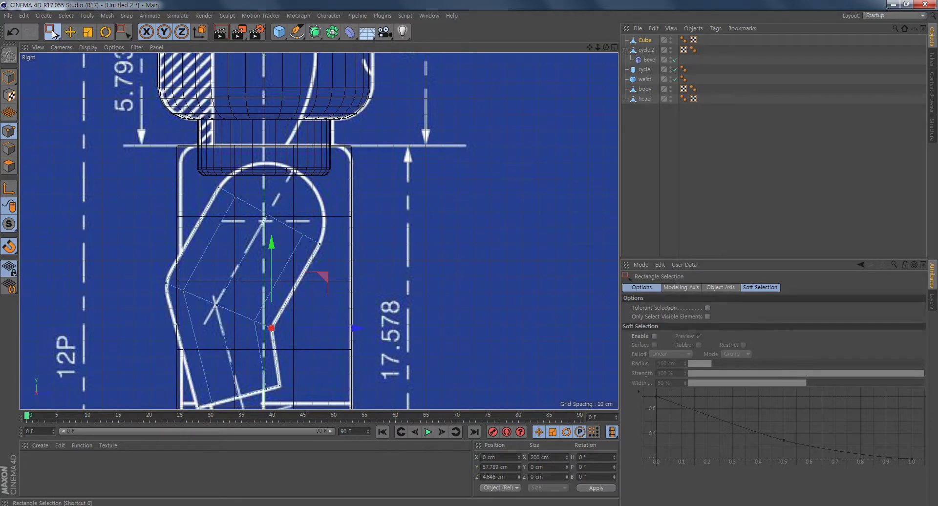
left_click(299, 234)
left_click_drag(355, 185, 347, 120)
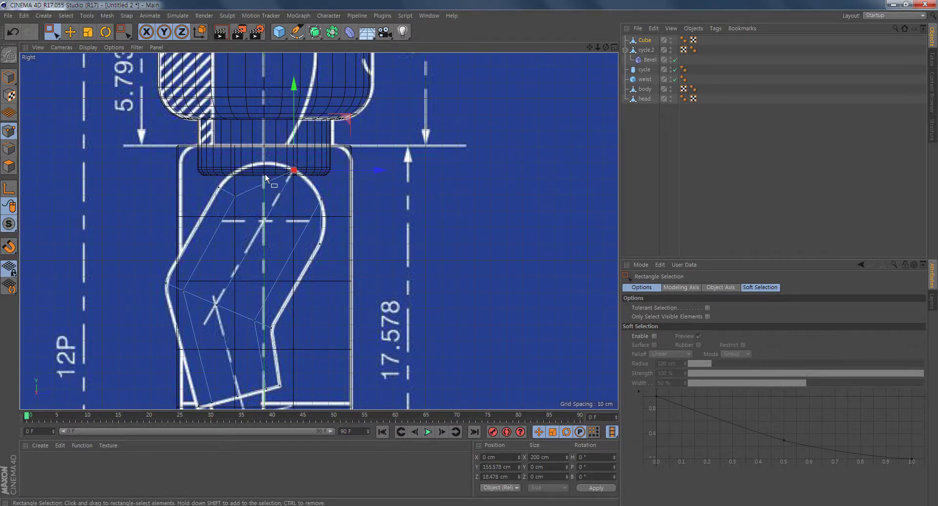
left_click(235, 195)
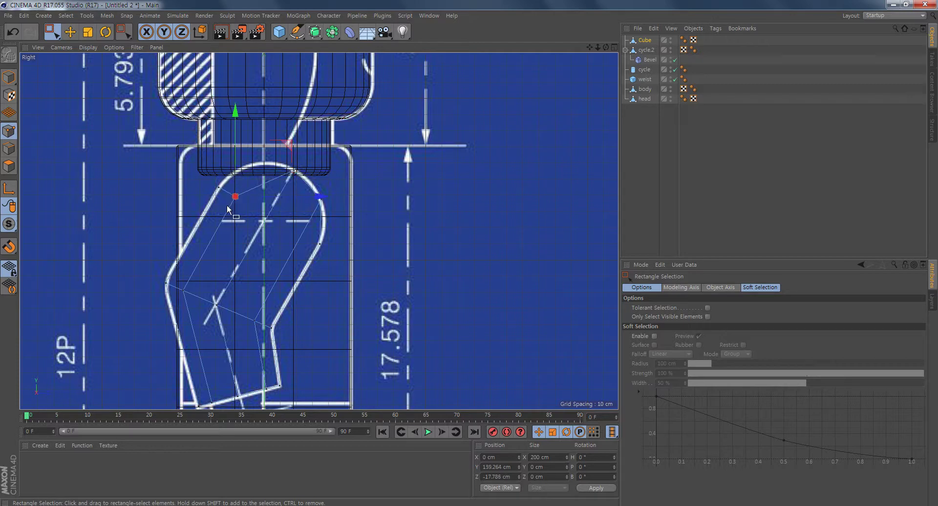
left_click_drag(290, 144, 311, 113)
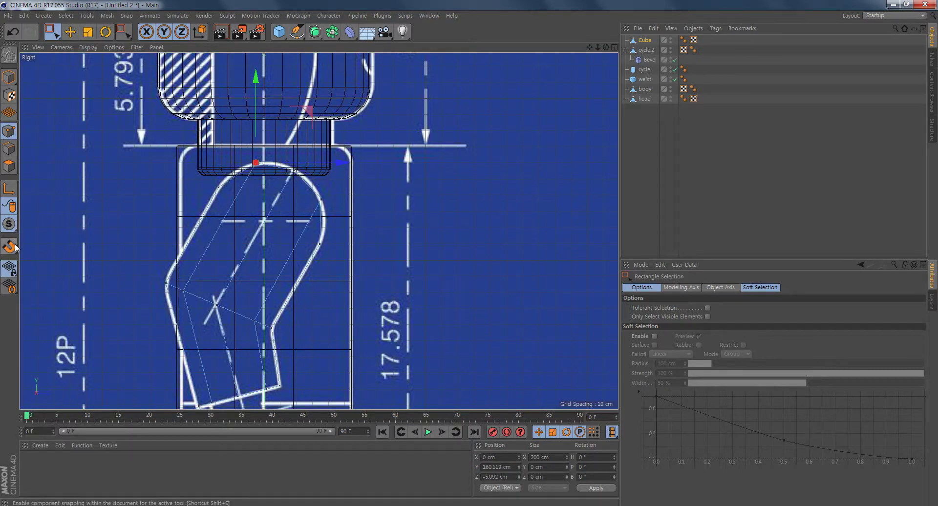
left_click_drag(190, 177, 224, 204)
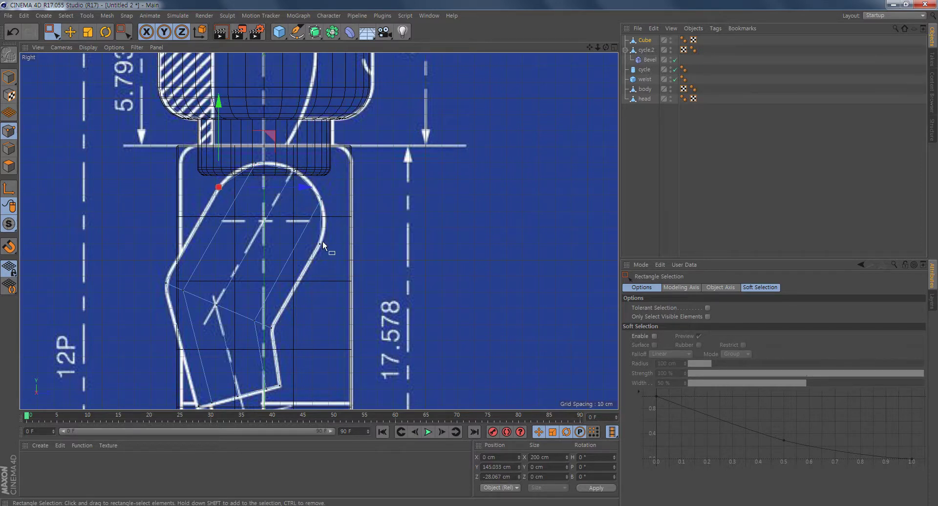
middle_click_drag(331, 303, 343, 266)
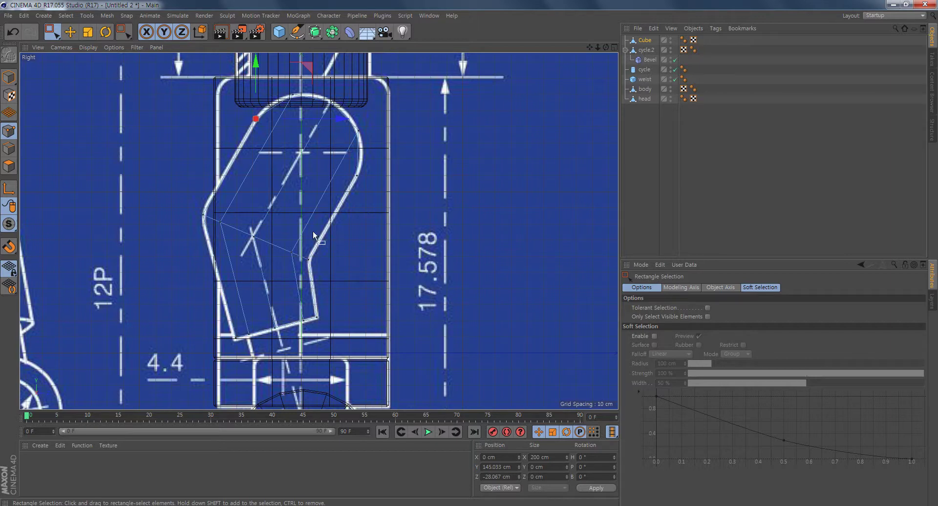
Step: Return the arm cube to model mode in the front view and add an FFD deformer as its child
middle_click(340, 254)
middle_click(506, 319)
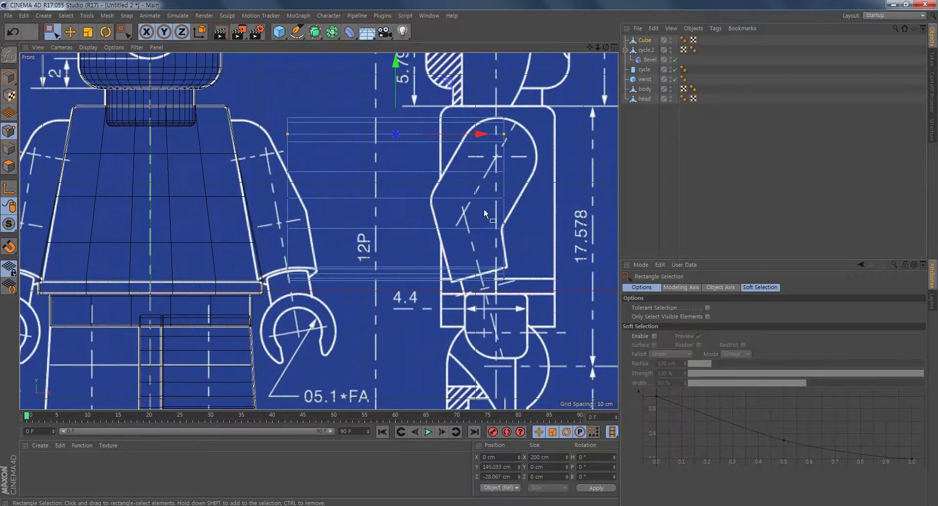
left_click(646, 41)
left_click(9, 77)
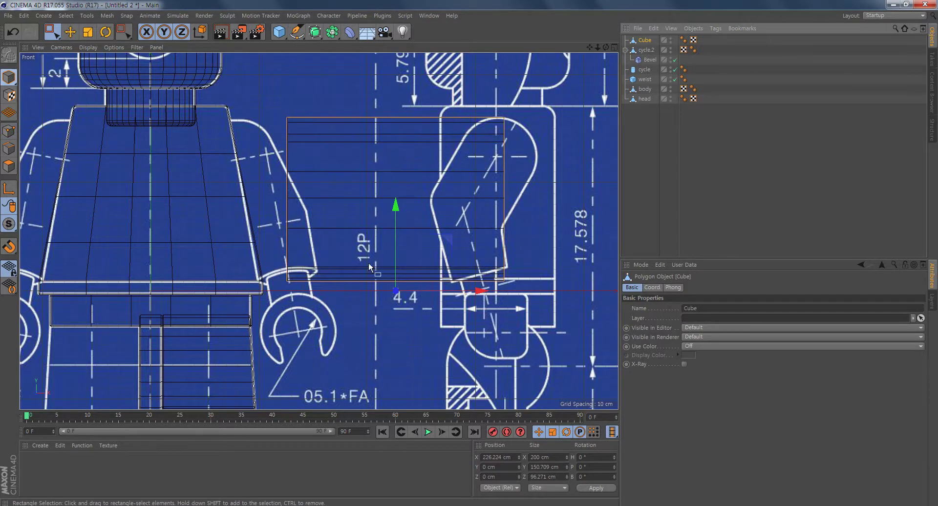
middle_click_drag(453, 246, 446, 245, "alt")
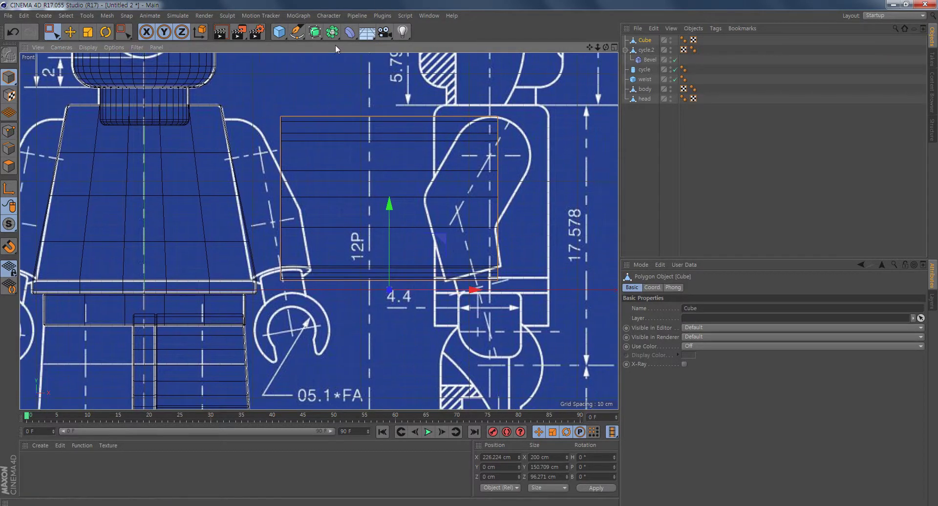
left_click(350, 34)
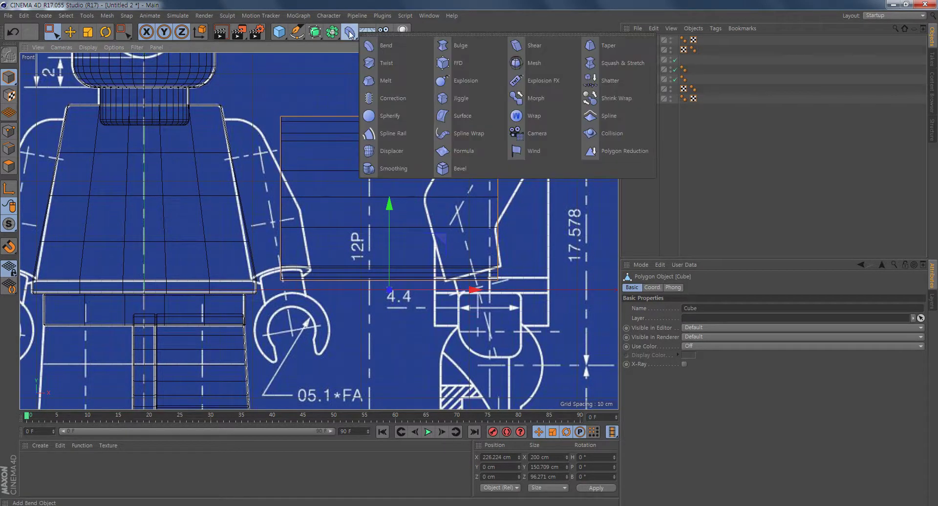
left_click(466, 63)
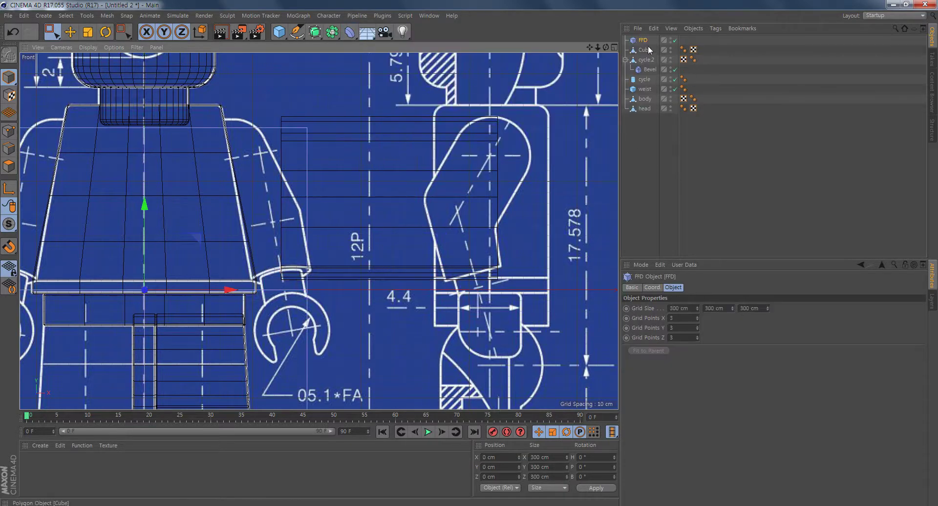
left_click_drag(642, 40, 647, 49)
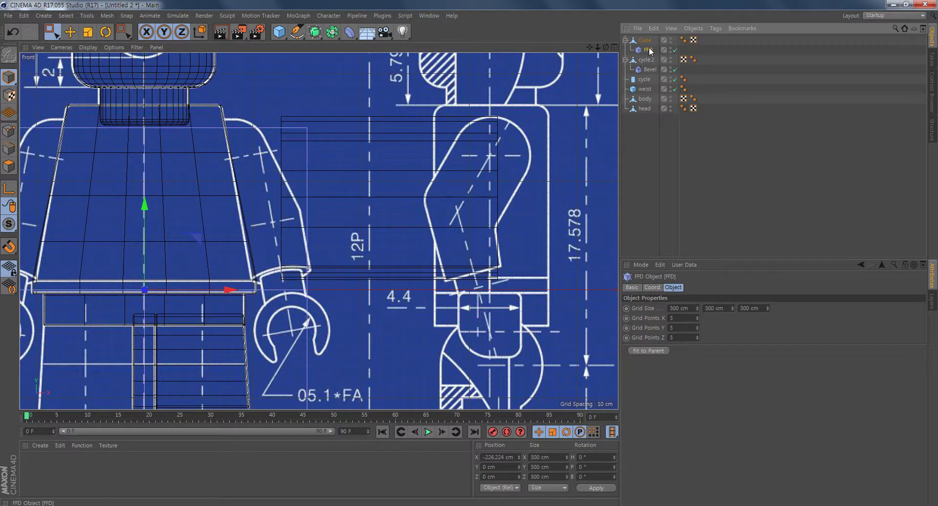
Step: Fit the FFD cage to its parent and set its grid points to 2 in X, Y and Z
left_click(651, 351)
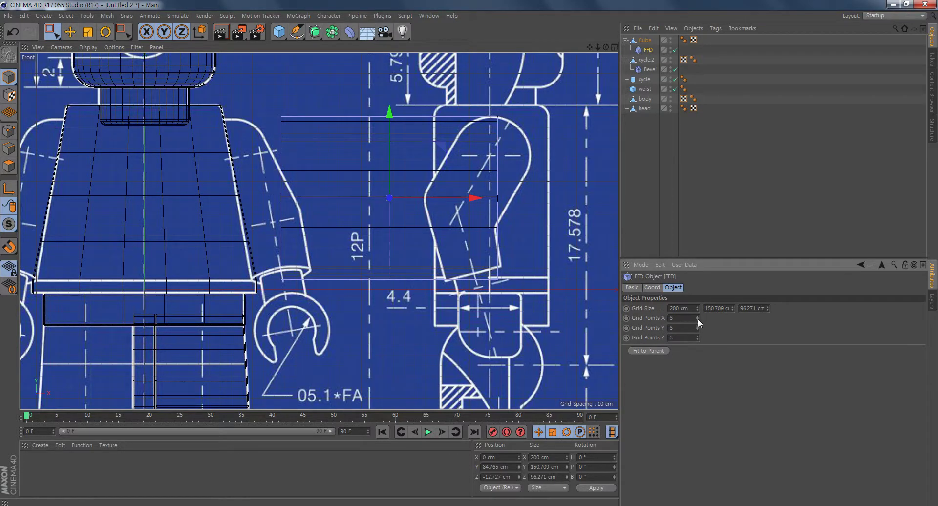
left_click_drag(697, 325, 698, 329)
left_click(697, 338)
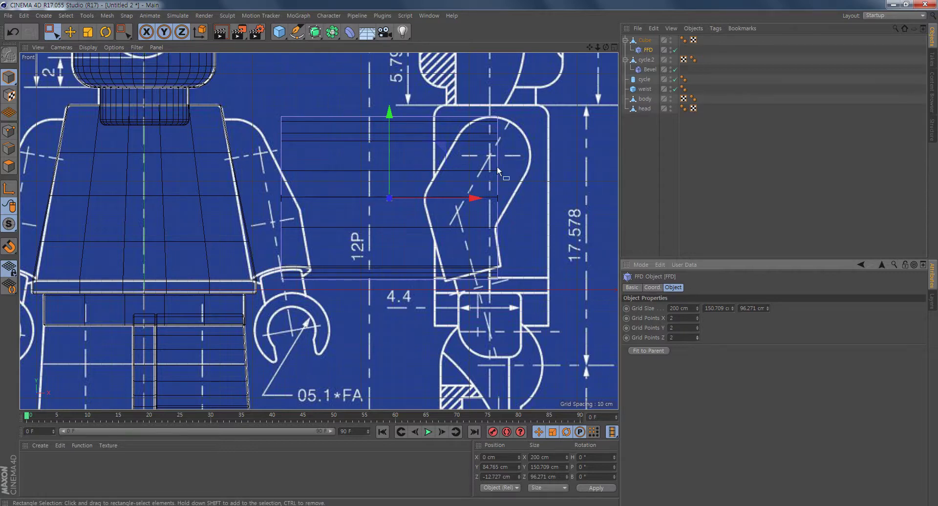
Step: In point mode, move the FFD cage's inner side toward the torso and its upper inner points further in, to X about -153 cm
middle_click_drag(416, 214, 397, 224, "alt")
left_click(11, 120)
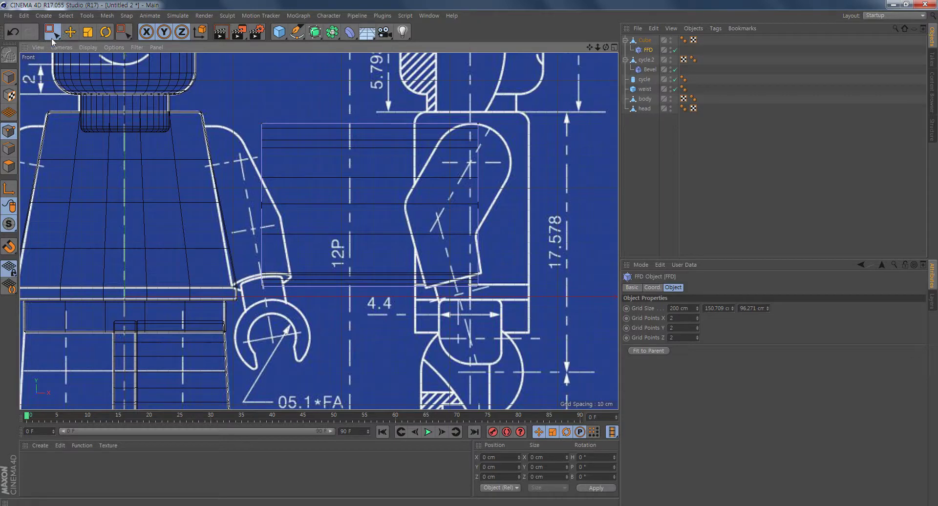
key("e")
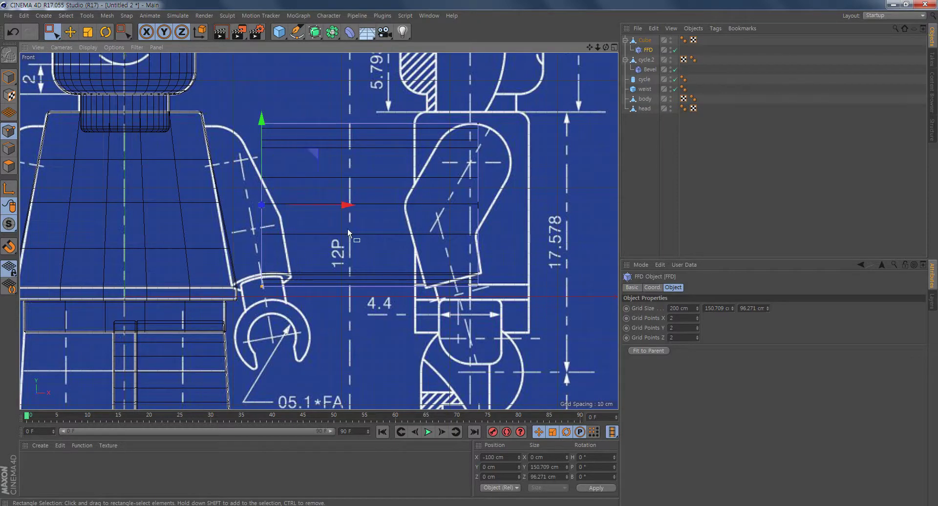
left_click_drag(347, 206, 317, 213)
left_click_drag(283, 98, 214, 142)
left_click_drag(314, 132, 287, 135)
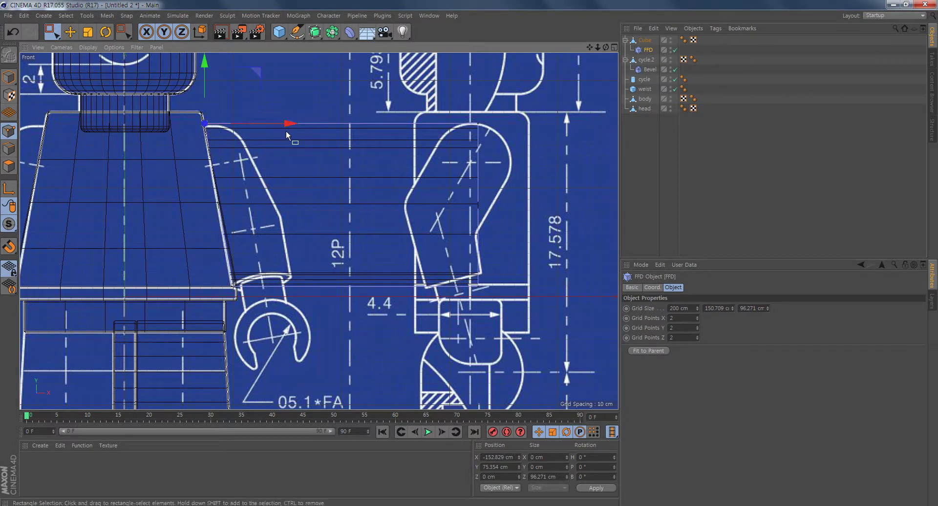
Step: Move the FFD cage's outer side inward to X about -69 cm, then its upper outer points to X about -99 cm
left_click_drag(534, 112, 428, 373)
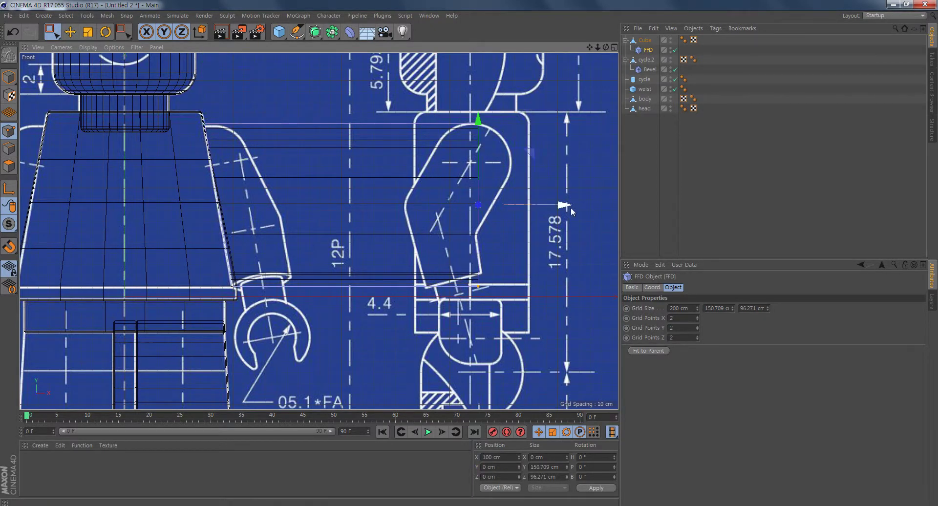
left_click_drag(562, 213, 382, 218)
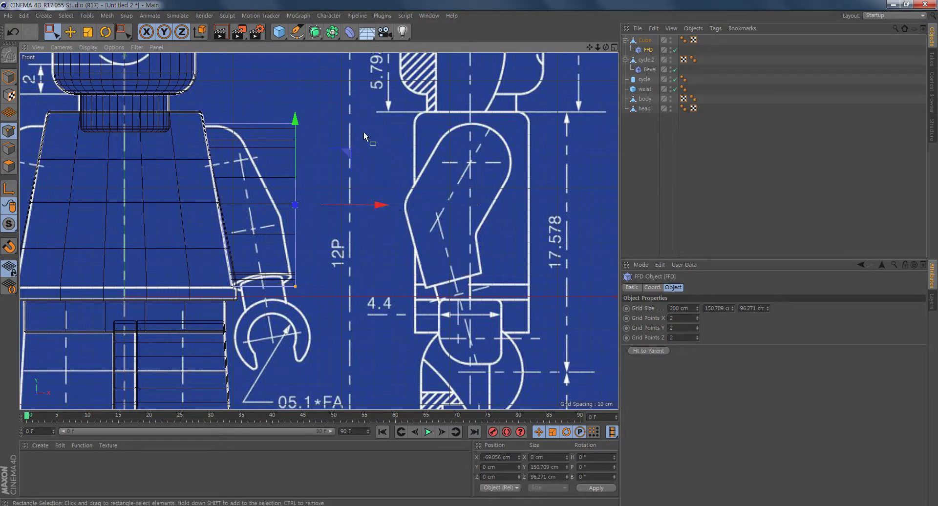
left_click_drag(343, 79, 272, 150)
left_click_drag(383, 128, 350, 133)
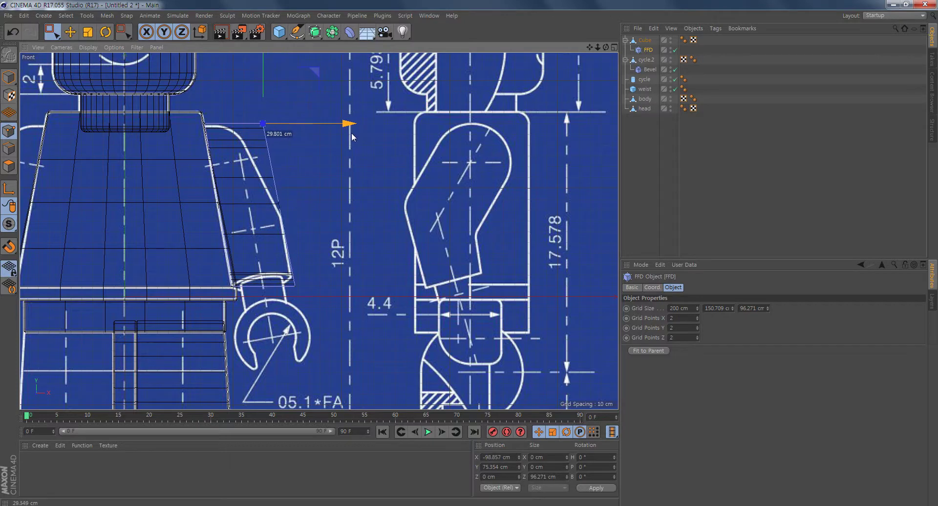
Step: Slant the FFD cage's lower edge to match the blueprint cuff: outer points at Y about -72 cm, inner points at Y about -81 cm
left_click_drag(303, 257, 277, 301)
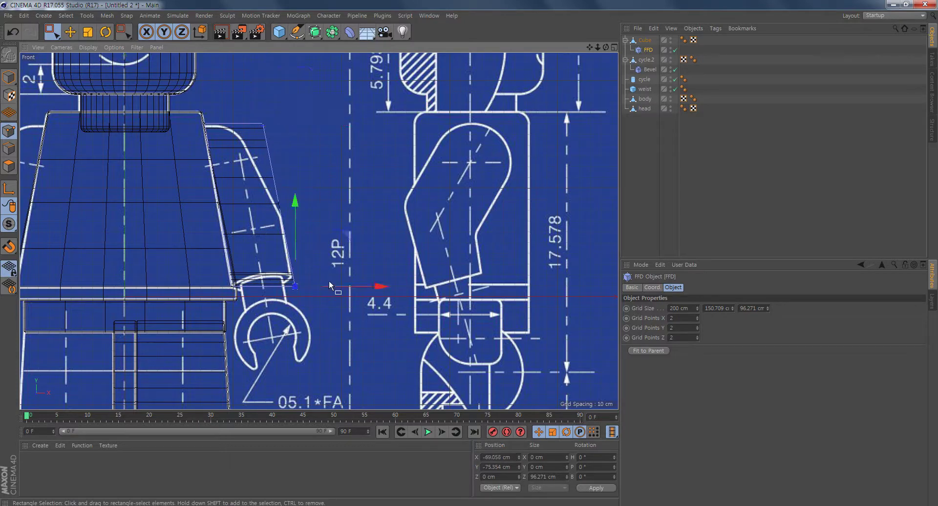
scroll(368, 293, "up", 6)
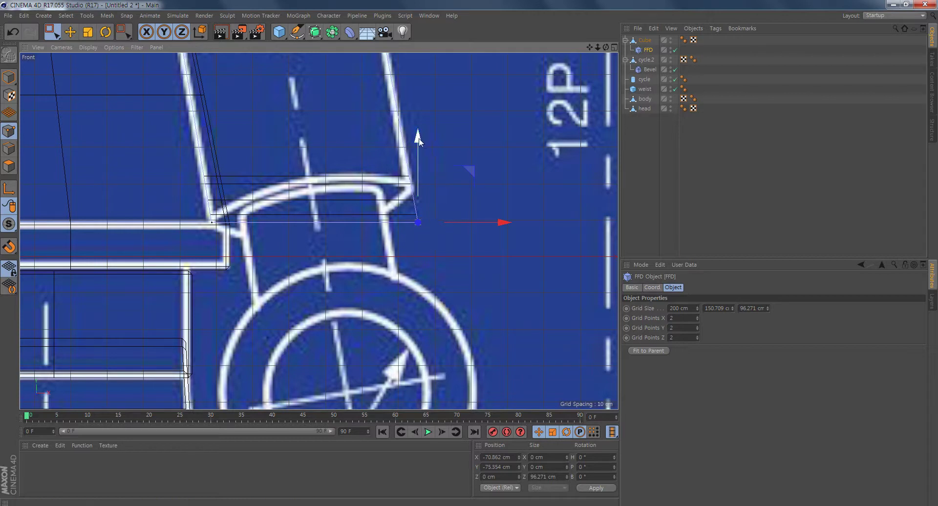
left_click_drag(418, 140, 419, 128)
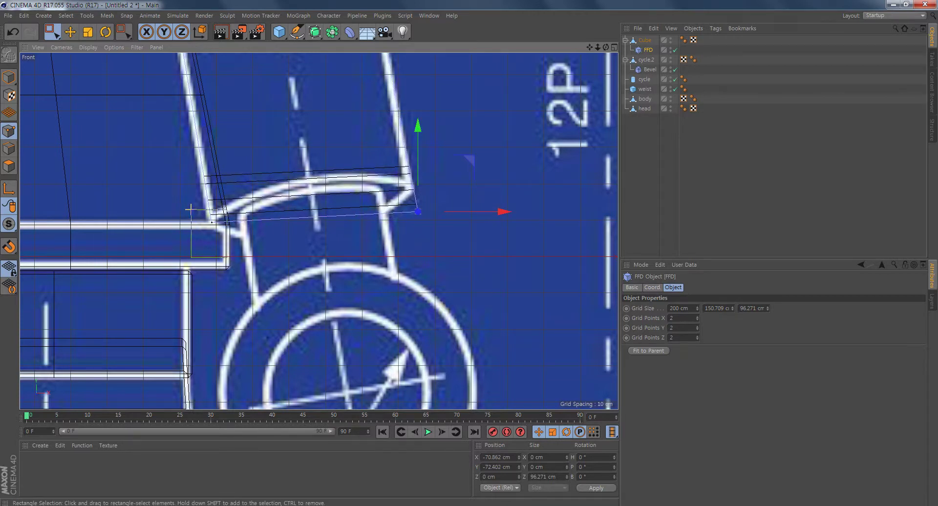
left_click(211, 222)
left_click_drag(262, 167, 266, 197)
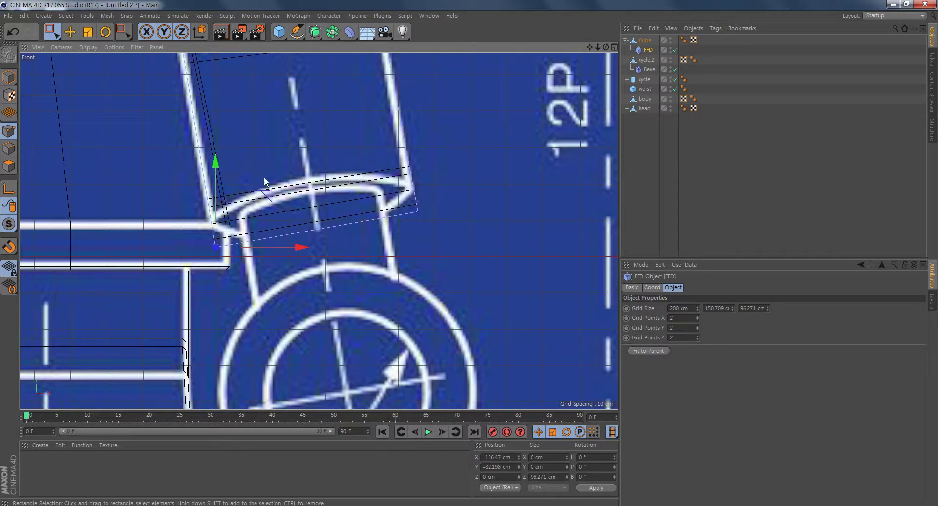
left_click_drag(216, 161, 216, 156)
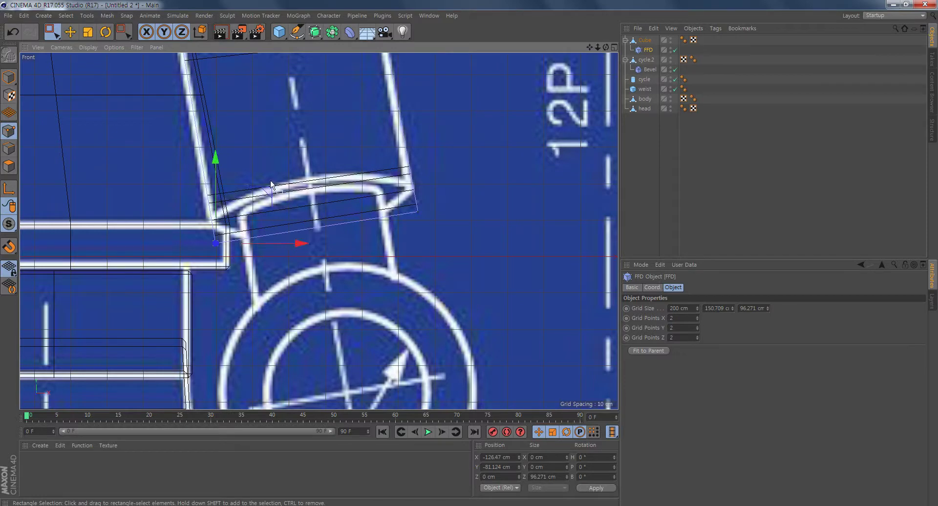
left_click_drag(265, 194, 266, 196)
left_click_drag(453, 140, 392, 239)
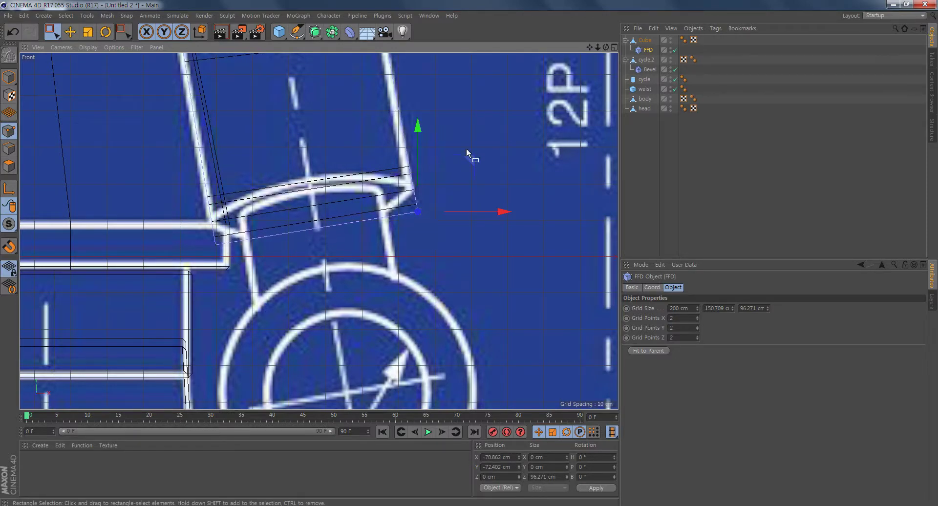
left_click_drag(417, 212, 416, 209)
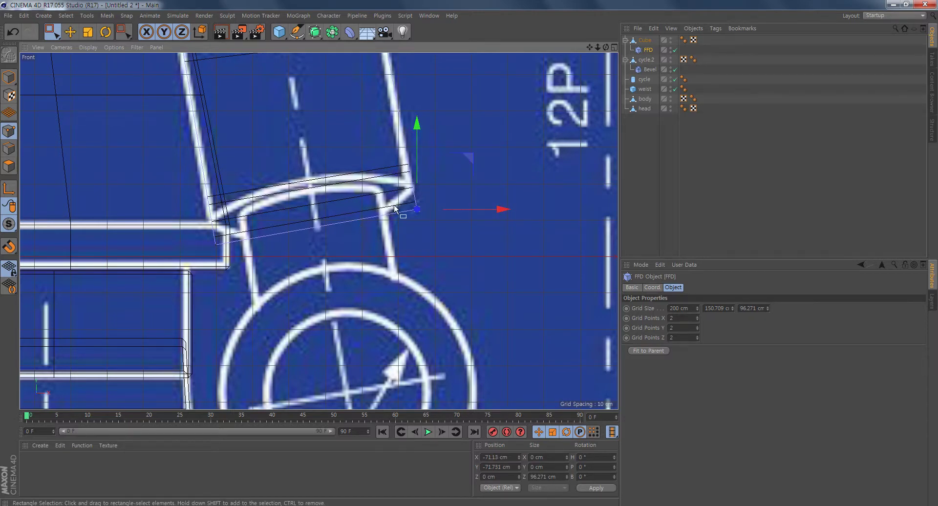
Step: Merge the arm cube and its FFD deformer into one mesh with Connect Objects + Delete
scroll(305, 134, "down", 8)
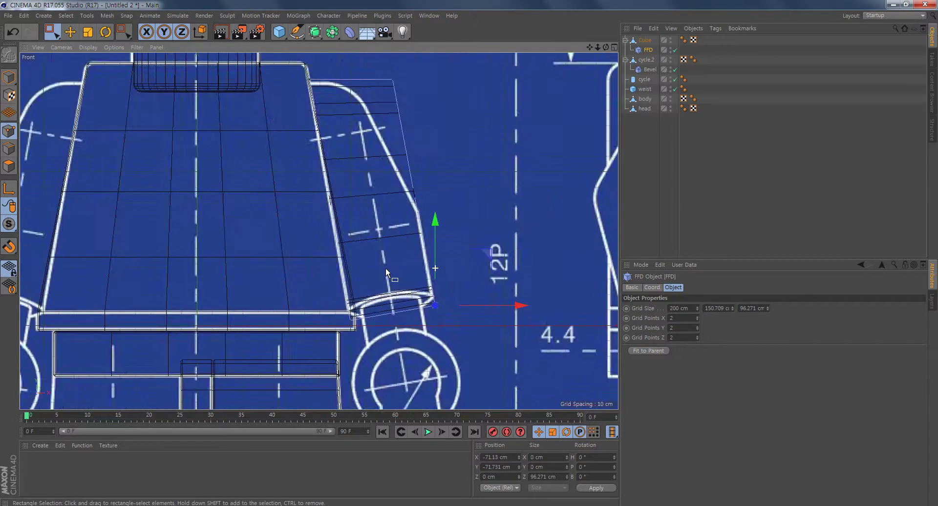
scroll(414, 157, "down", 3)
middle_click(266, 212)
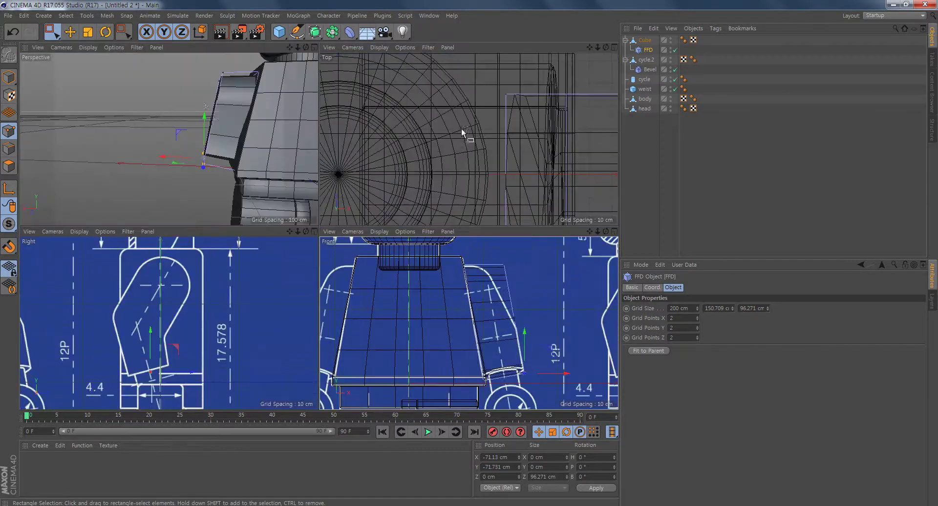
mouse_move(259, 123)
left_mouse_down("alt")
mouse_move(225, 133)
mouse_move(218, 166)
mouse_move(271, 114)
left_mouse_up("alt")
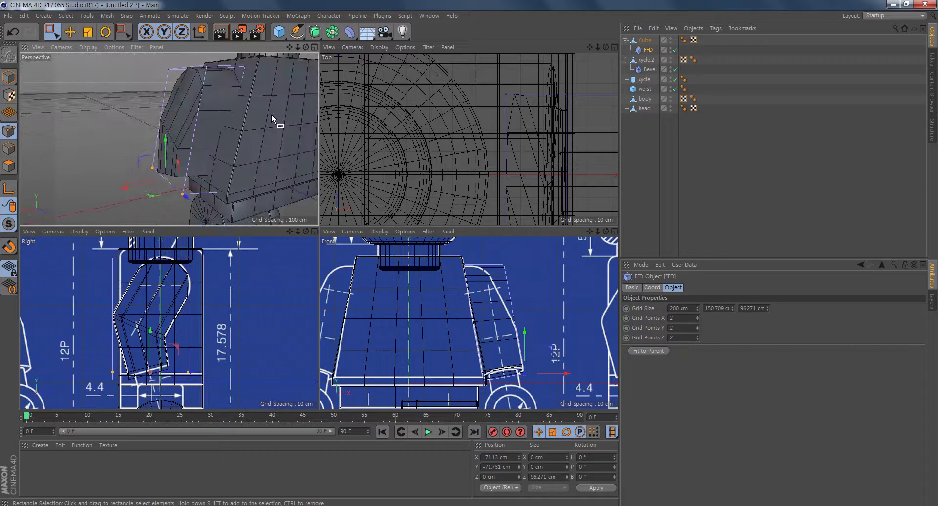
left_click(648, 41)
left_click(649, 50)
left_click(648, 41)
left_click(649, 51)
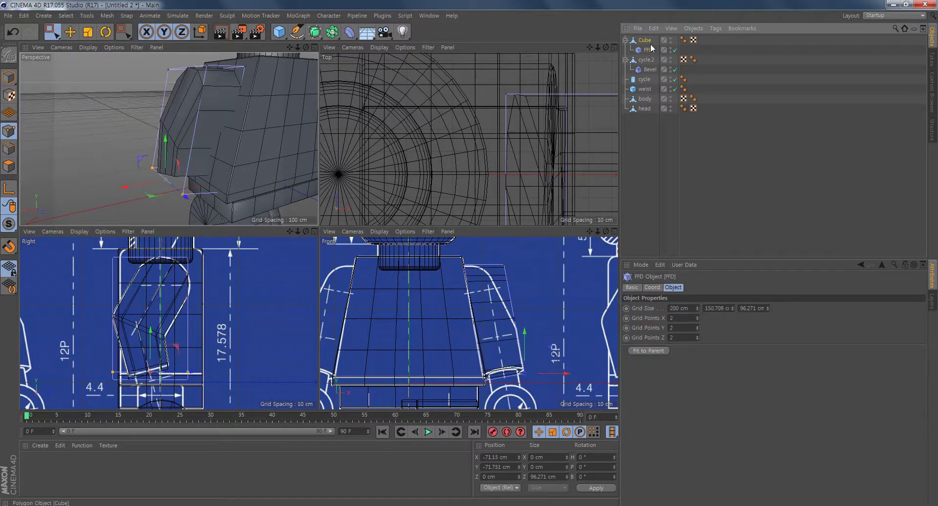
left_click(649, 41)
left_click(649, 52)
left_click(649, 42)
left_click(651, 51, "shift")
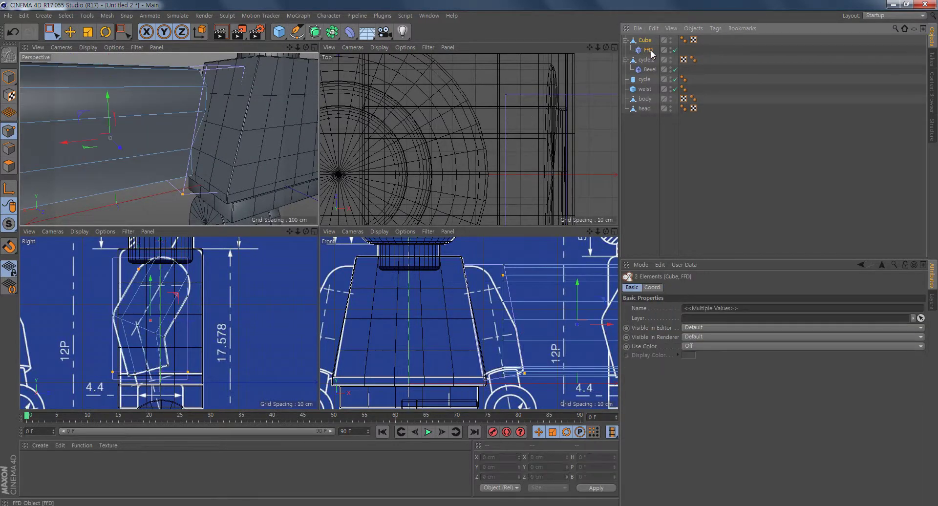
right_click(651, 53)
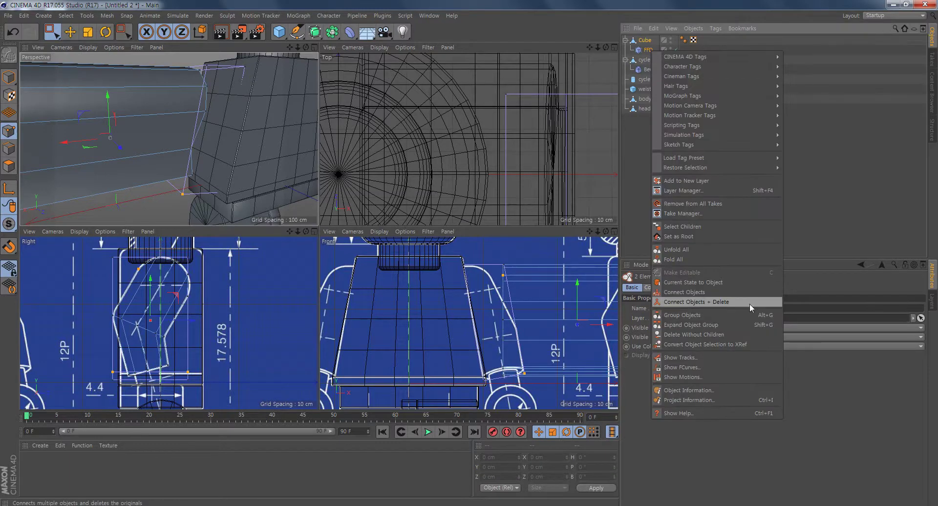
left_click(694, 302)
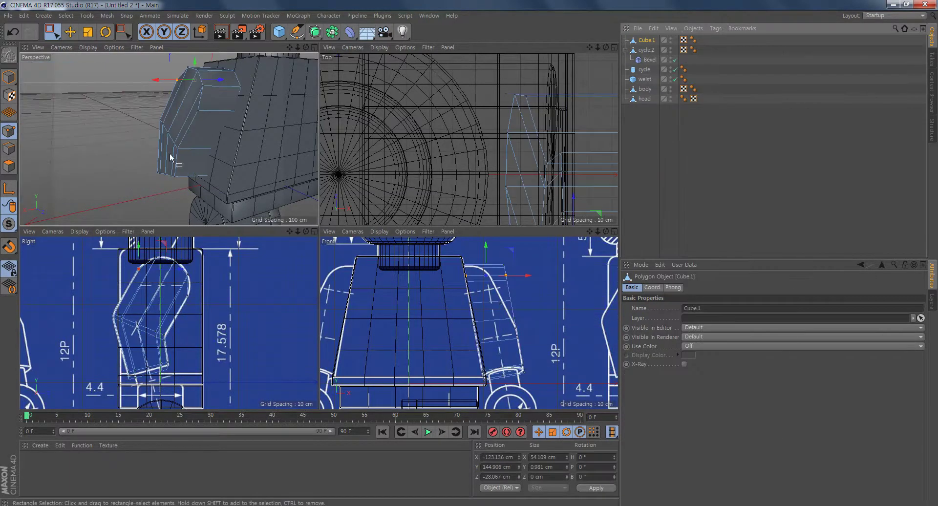
Step: In edge mode, select the two lengthwise edges on the upper arm's outer face and move them inward to X about -101 cm
left_click_drag(242, 120, 187, 92, "alt")
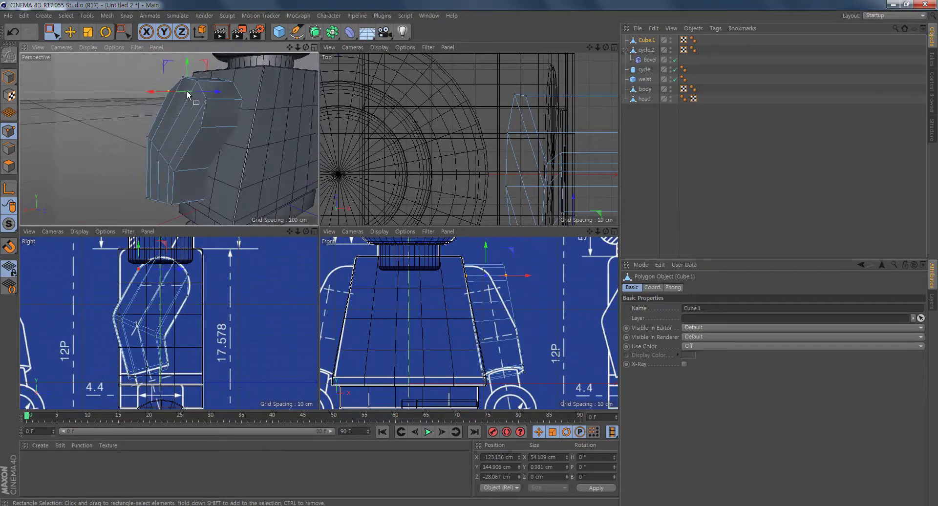
left_click(10, 149)
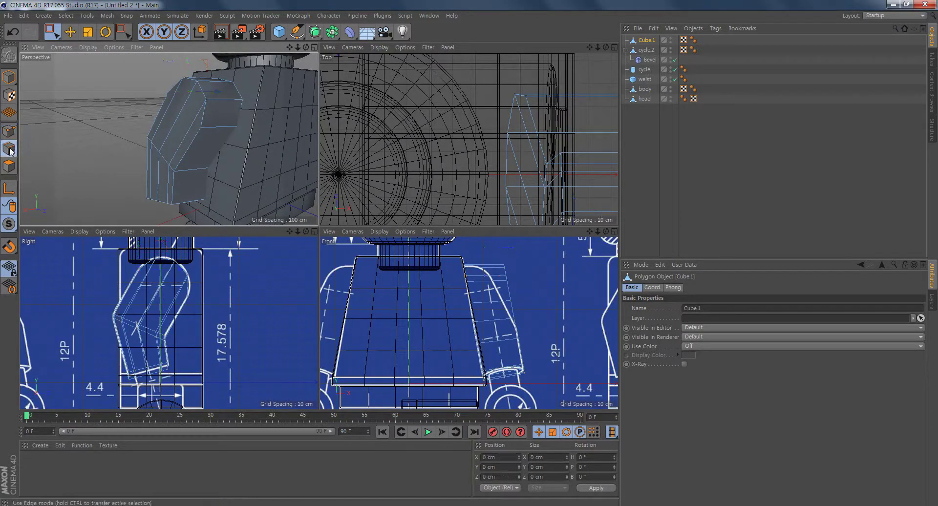
left_click(70, 32)
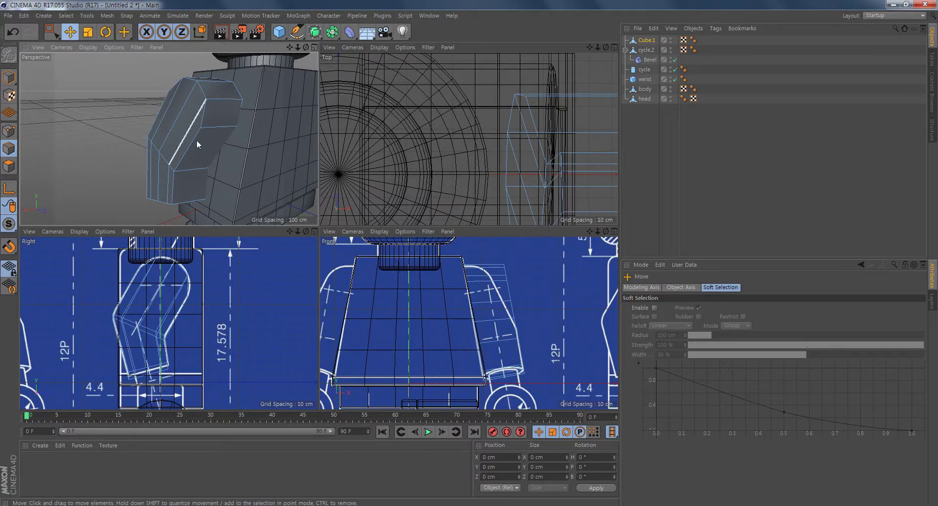
left_click(195, 142)
left_click_drag(195, 142, 153, 127, "alt")
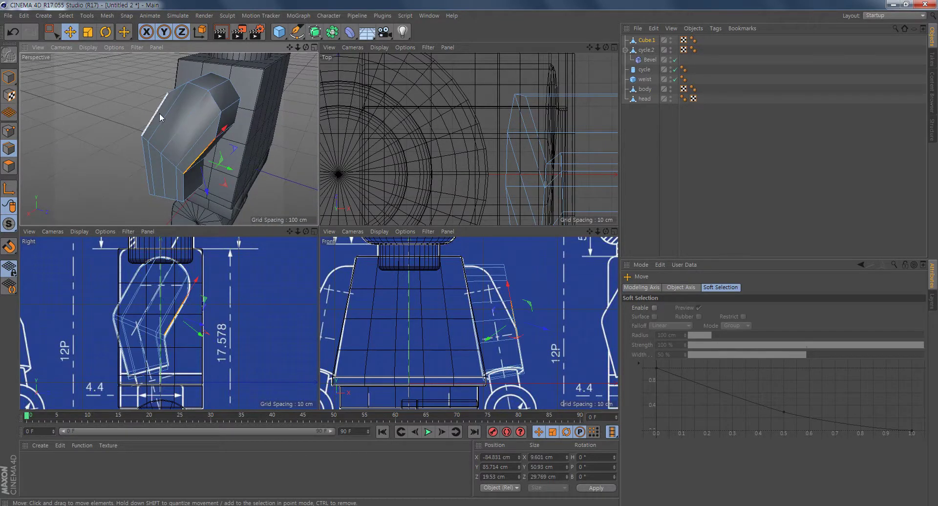
left_click(161, 117, "shift")
mouse_move(228, 163)
left_mouse_down("alt")
mouse_move(144, 138)
mouse_move(151, 125)
mouse_move(167, 125)
mouse_move(224, 156)
left_mouse_up("alt")
middle_click_drag(225, 157, 217, 182, "alt")
right_click_drag(218, 183, 243, 192, "alt")
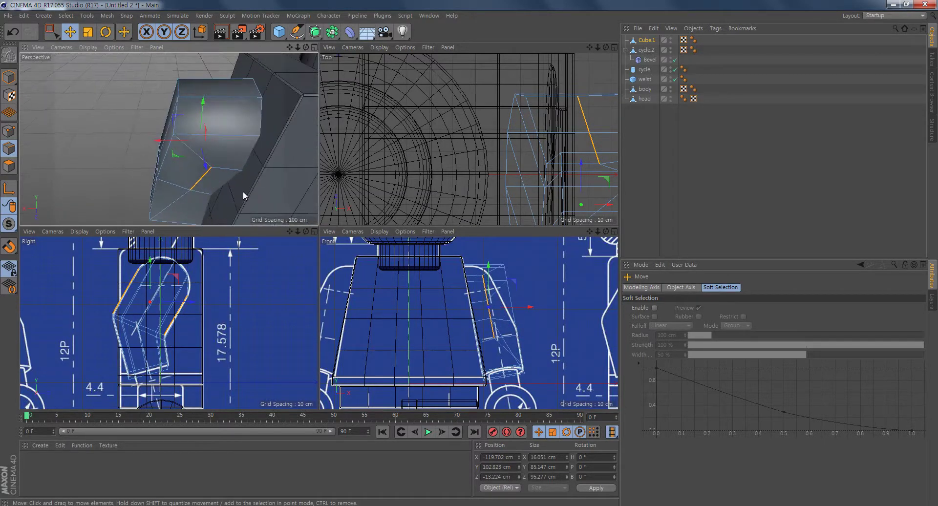
left_click(166, 156)
left_click_drag(169, 156, 236, 151, "alt")
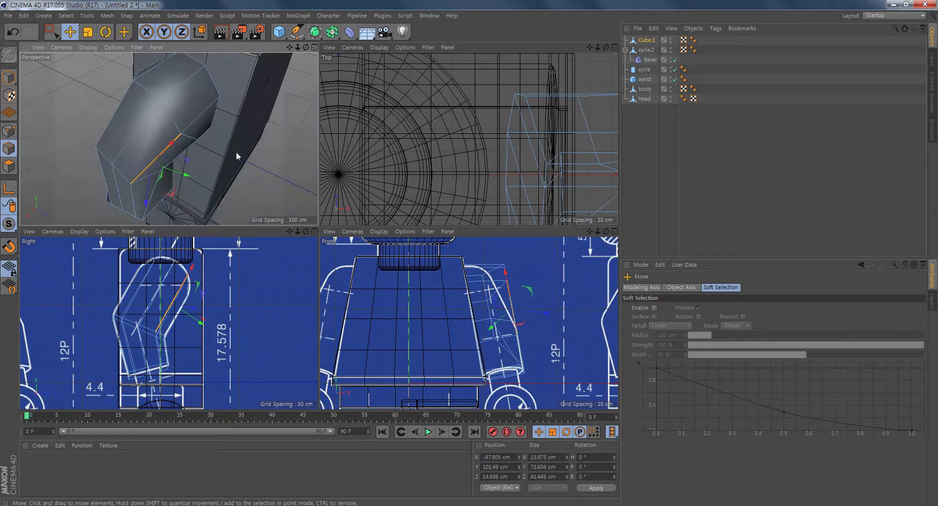
left_click(122, 104, "shift")
left_click_drag(276, 122, 211, 163, "alt")
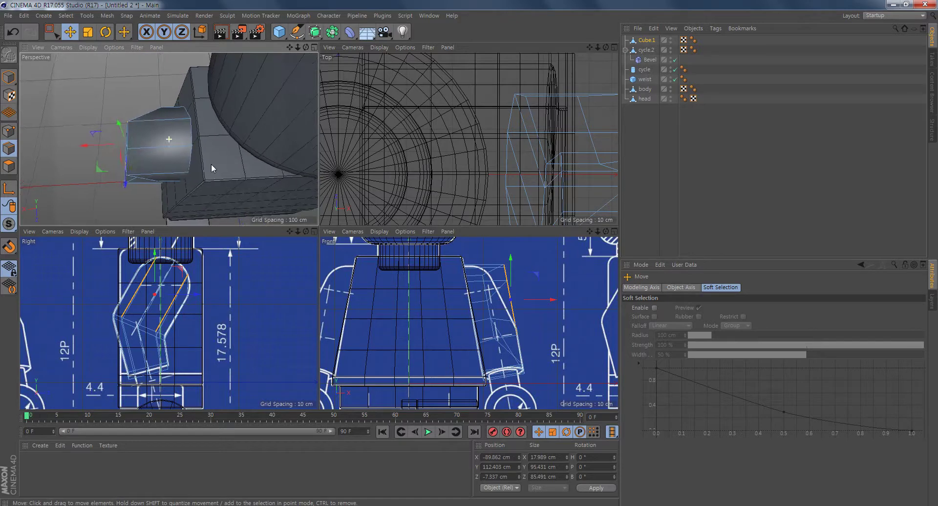
left_click_drag(91, 145, 115, 147)
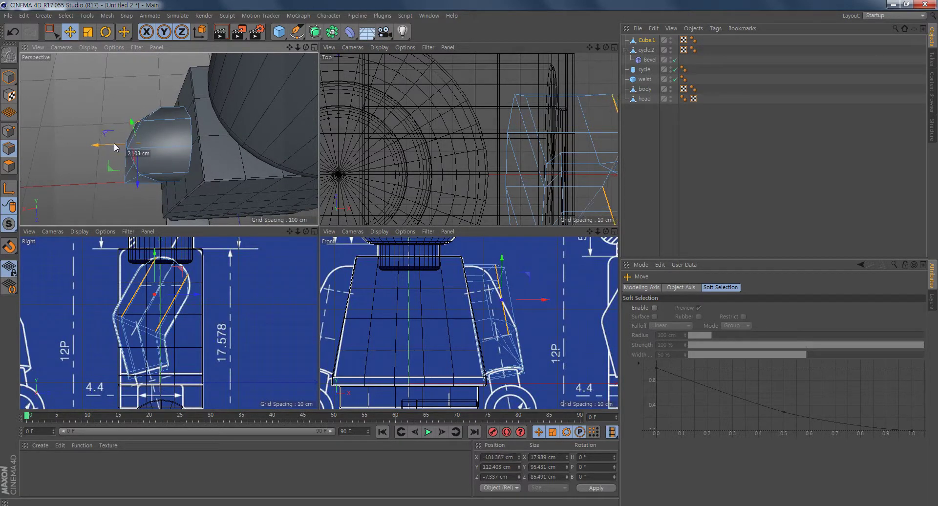
Step: In point mode, select the five outer rim points around the arm's rounded shoulder
left_click_drag(233, 172, 167, 130, "alt")
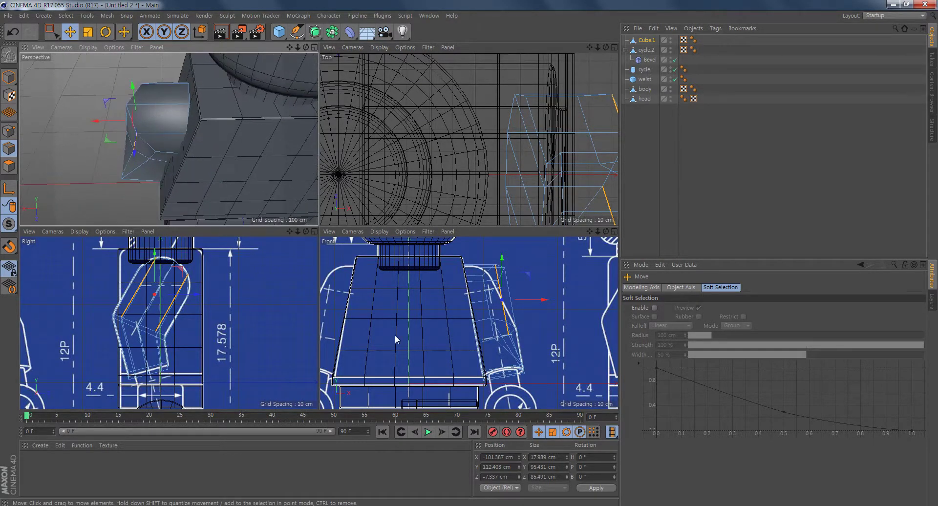
middle_click_drag(443, 300, 423, 308, "alt")
scroll(423, 308, "up", 1)
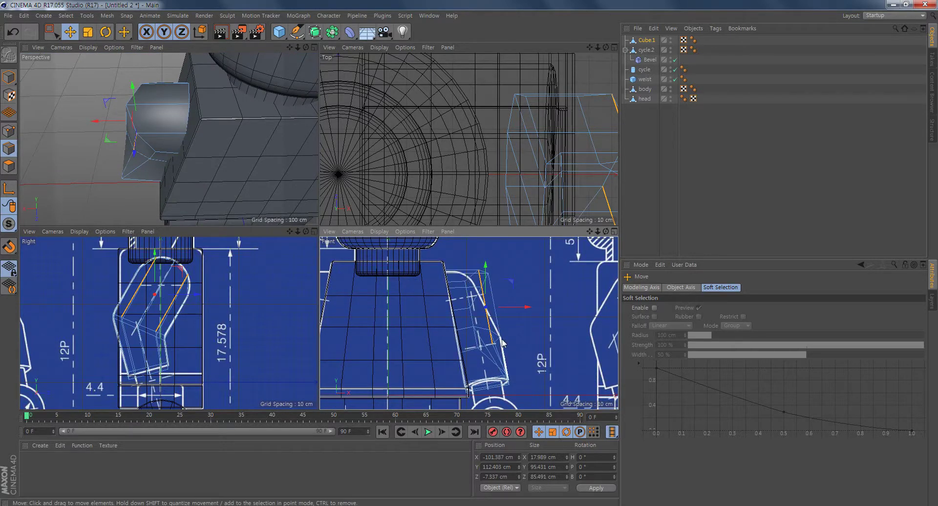
left_click(491, 322, "shift")
left_click_drag(180, 133, 120, 152, "alt")
left_click(12, 133)
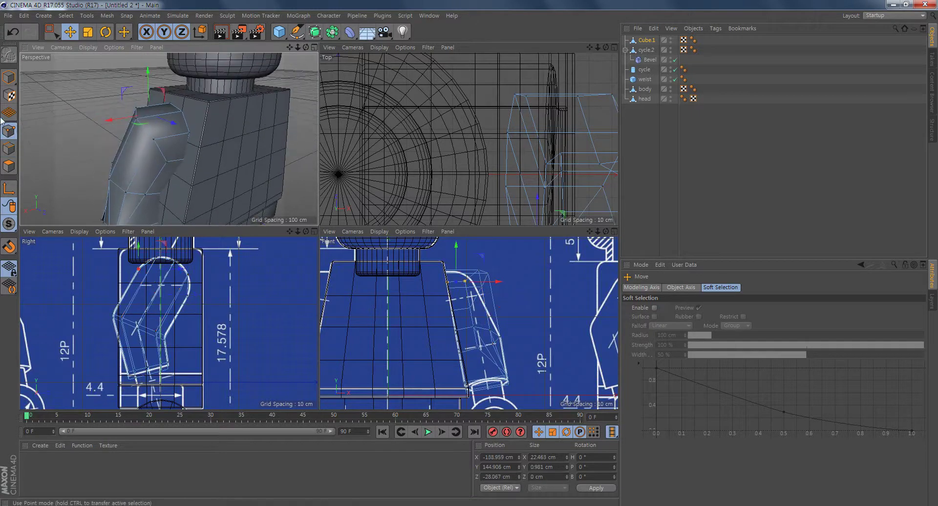
left_click(165, 164)
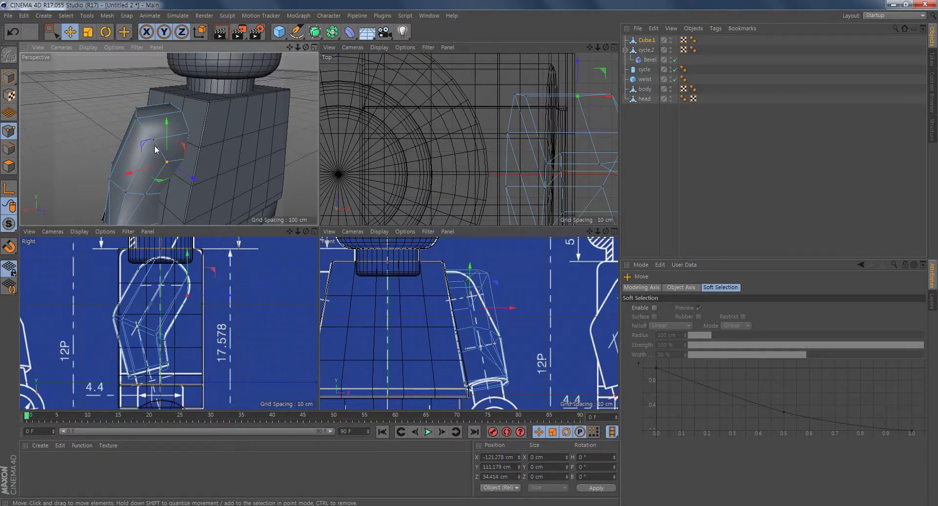
left_click(154, 140, "shift")
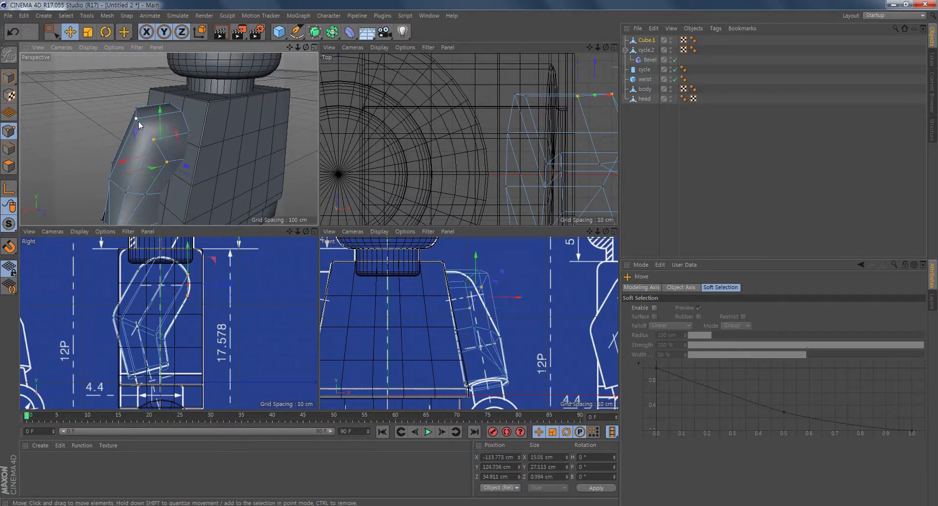
left_click(136, 118, "shift")
left_click(137, 108, "shift")
left_click_drag(137, 108, 236, 203, "alt")
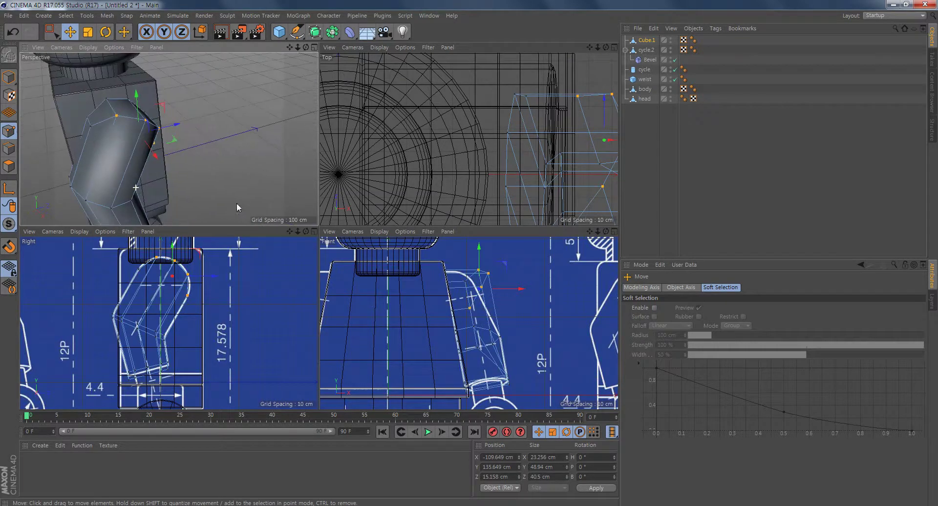
left_click(91, 126, "shift")
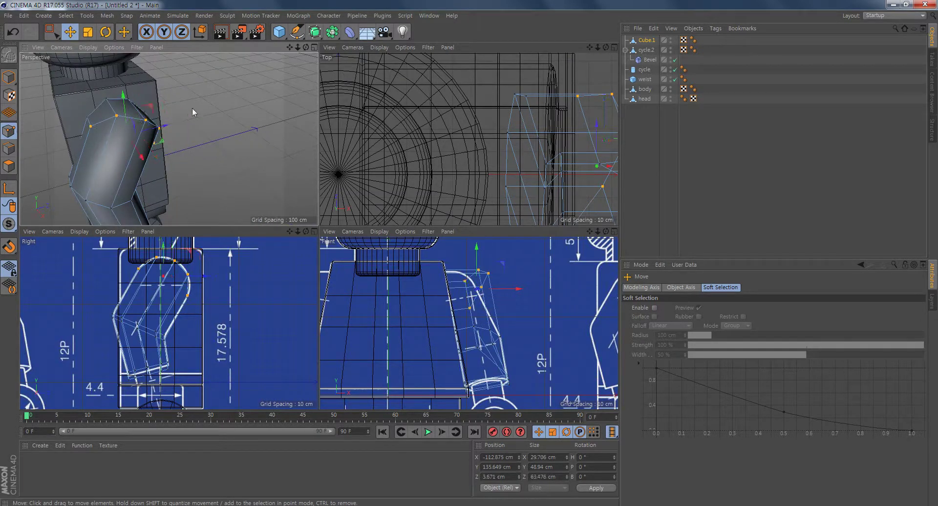
Step: Scale the selected shoulder rim points in the front view along X to a spread of about 16 cm
scroll(397, 309, "up", 5)
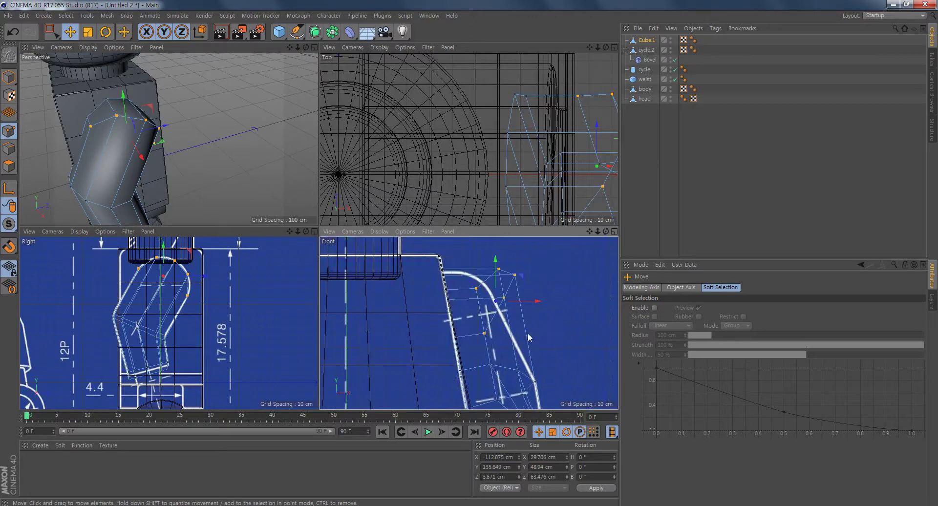
middle_click_drag(420, 322, 360, 327, "alt")
middle_click(361, 328)
middle_click_drag(454, 302, 452, 286, "alt")
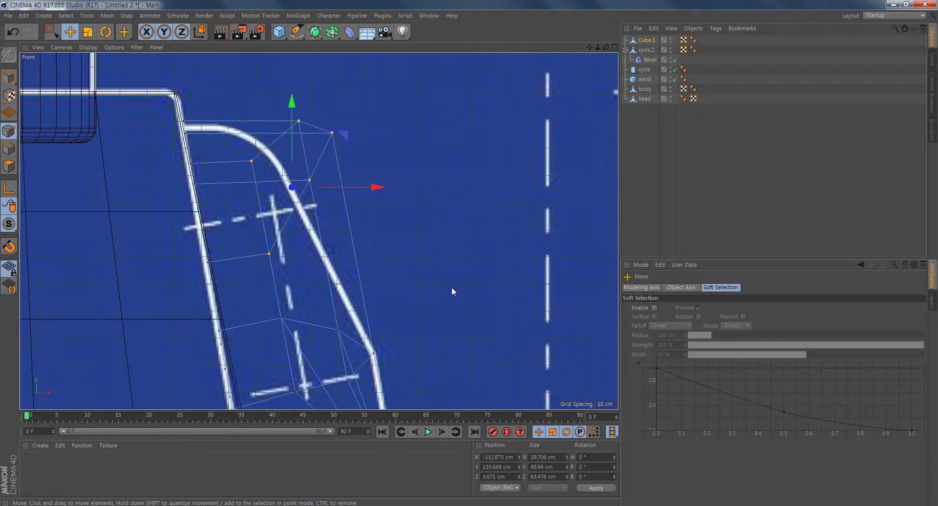
left_click(88, 32)
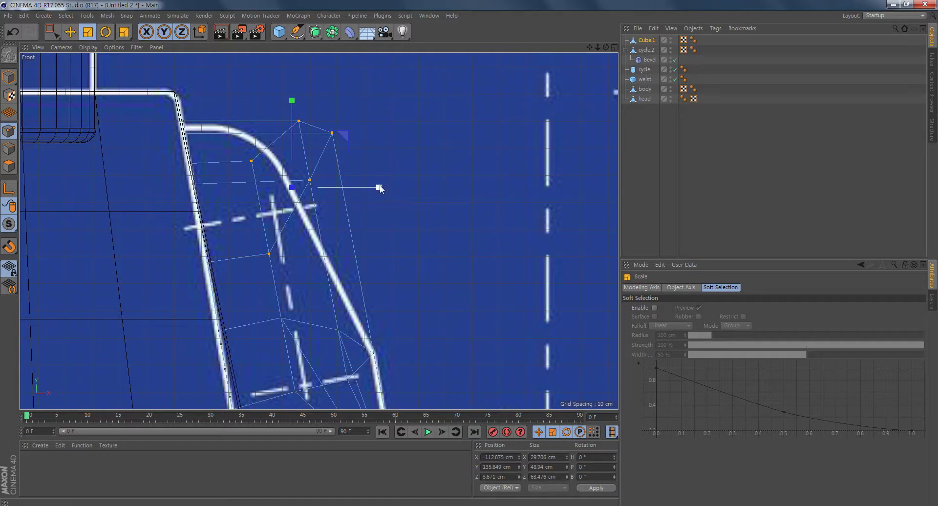
left_click_drag(381, 186, 340, 195)
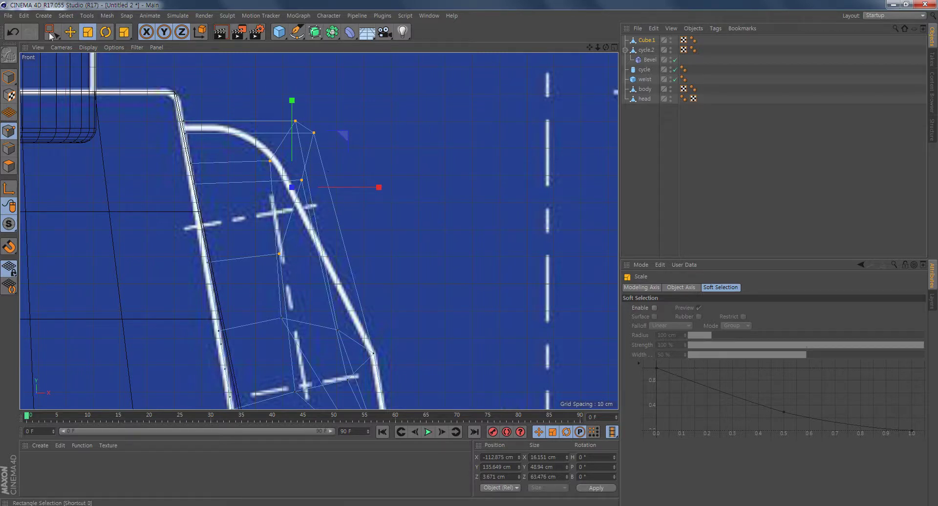
Step: Move the shoulder rim points inward onto the blueprint curve, to X about -130 cm and Y about 132 cm
key("e")
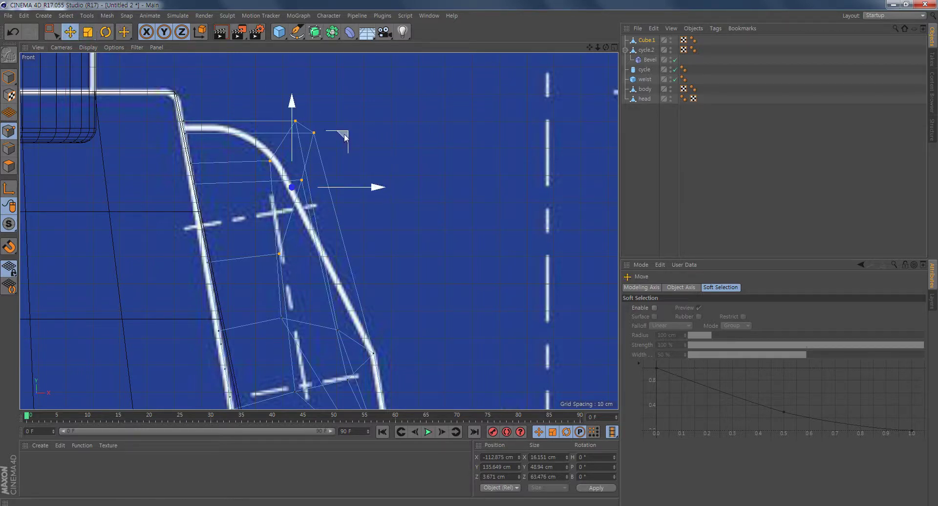
left_click_drag(344, 134, 334, 141)
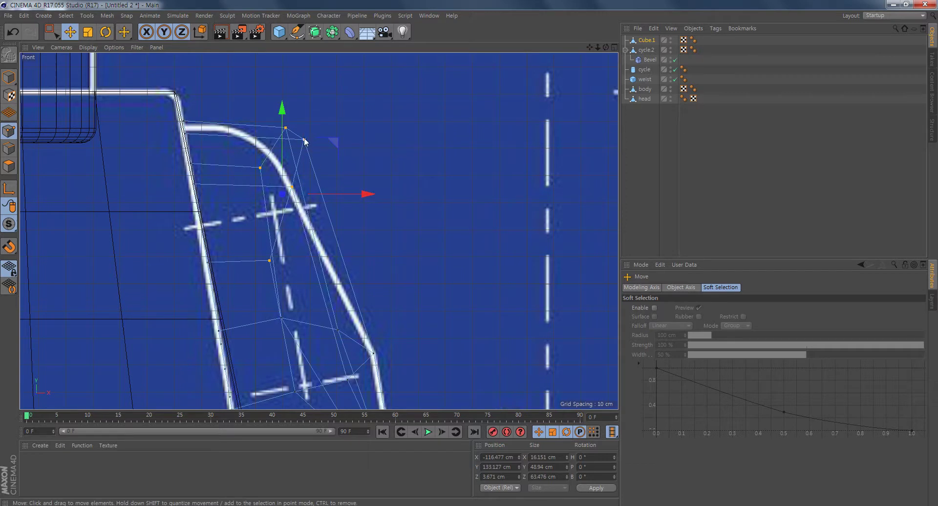
left_click_drag(334, 143, 297, 146)
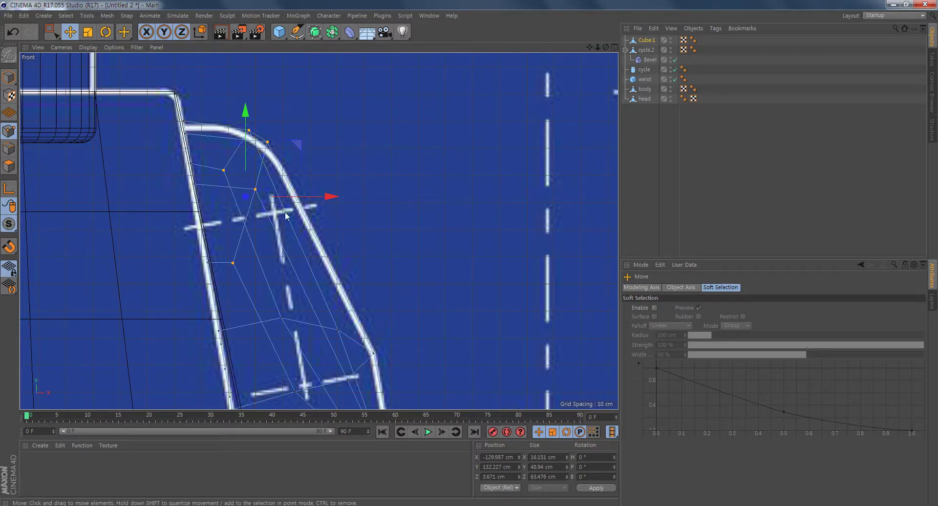
middle_click(409, 265)
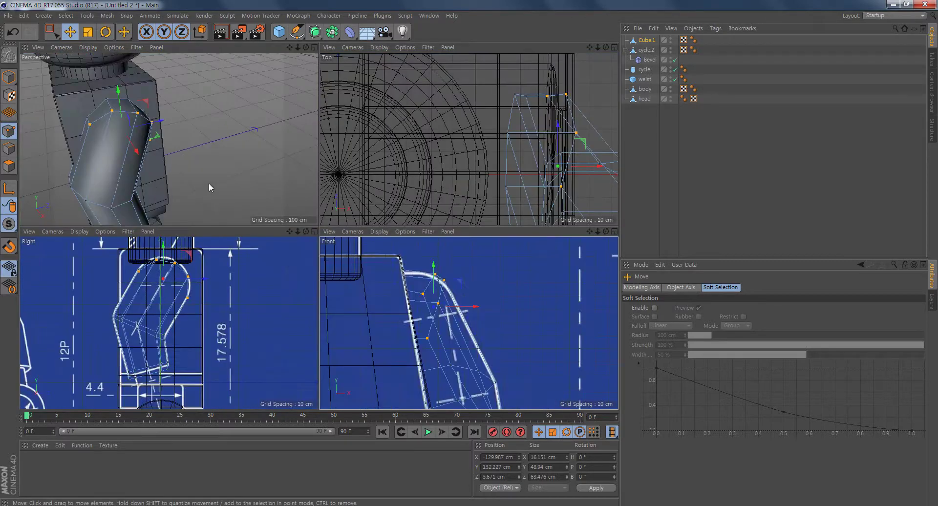
Step: In edge mode, shorten the two outermost edges on the arm's cuff end, the first to about 19 cm in X
left_click_drag(227, 166, 124, 110, "alt")
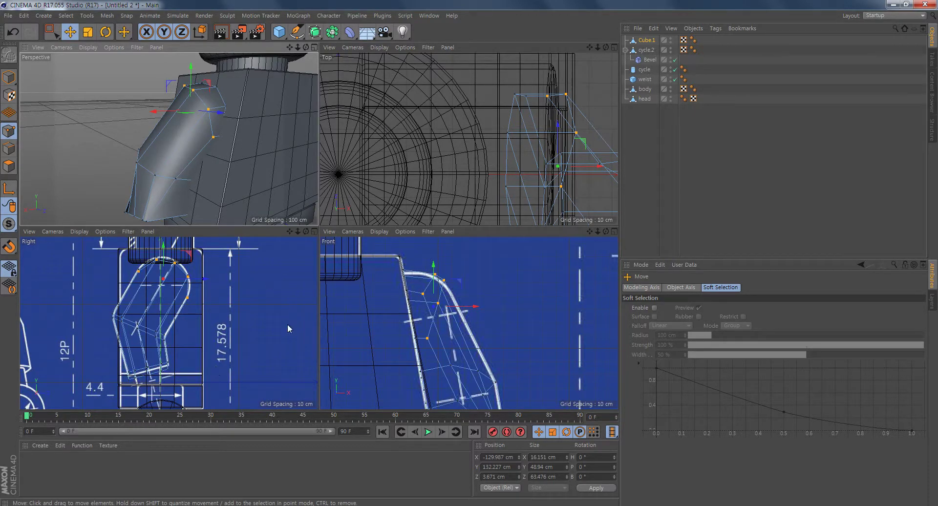
left_click_drag(233, 181, 227, 145, "alt")
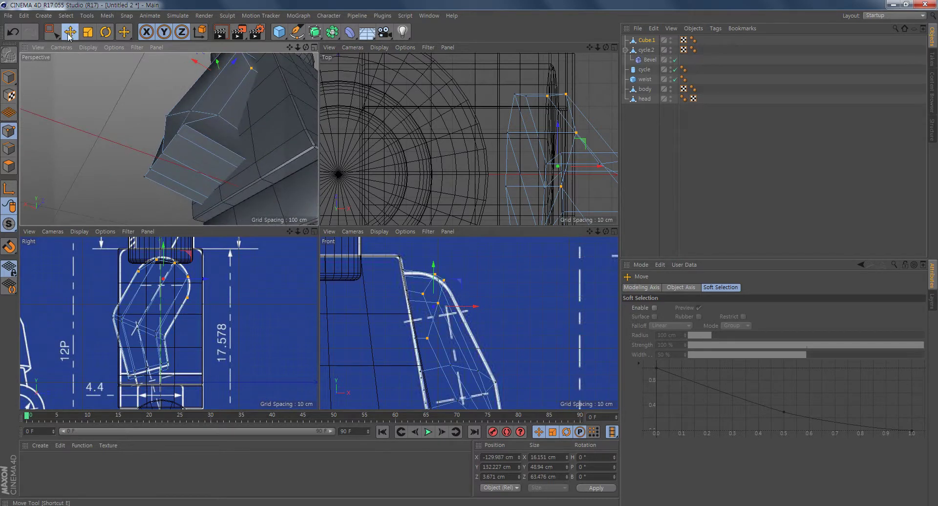
left_click(88, 32)
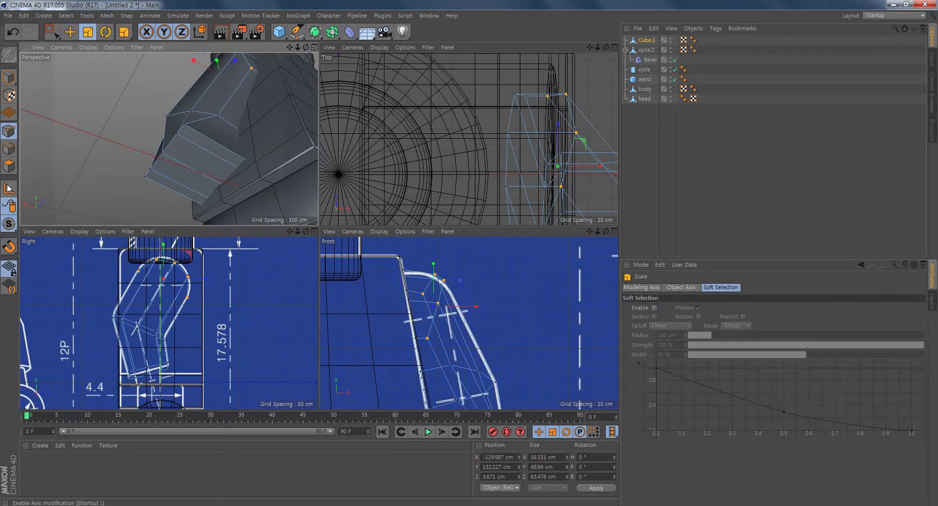
left_click(6, 152)
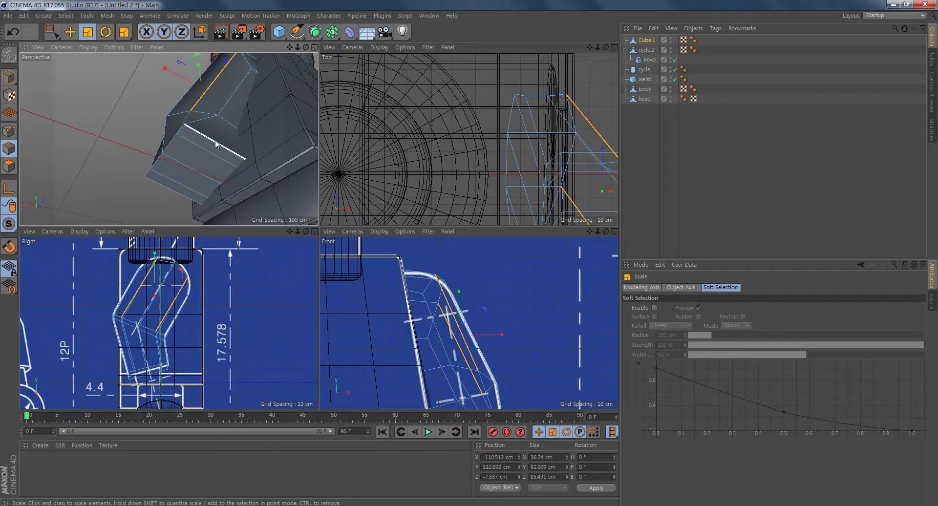
left_click(233, 153)
left_click_drag(234, 160, 261, 145, "alt")
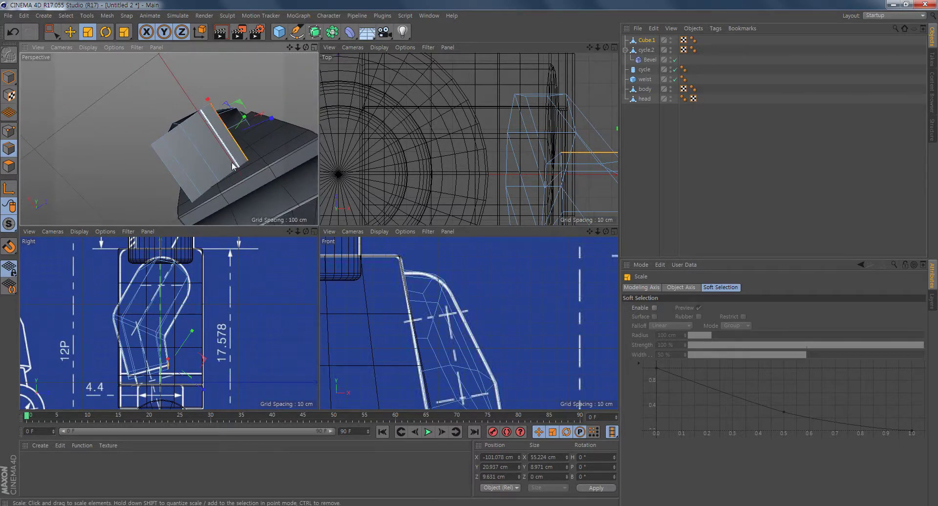
left_click_drag(288, 79, 90, 193)
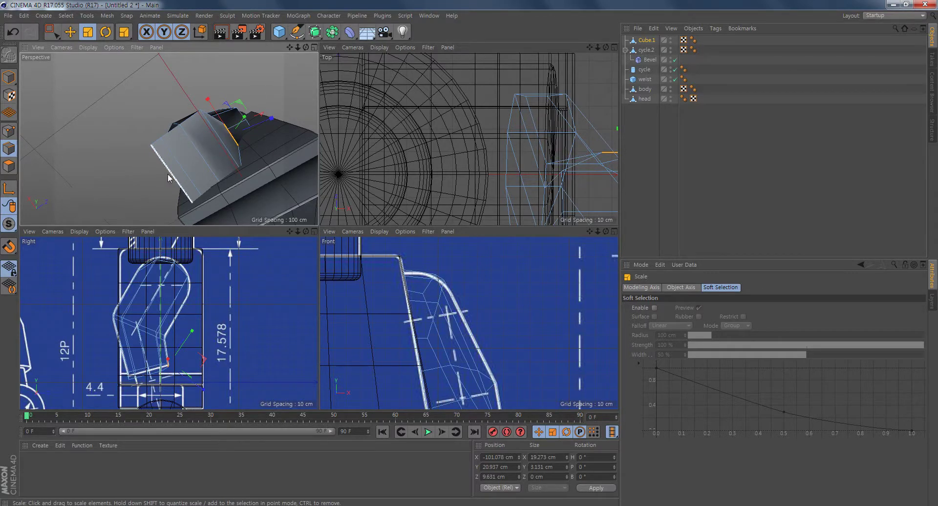
left_click(169, 176)
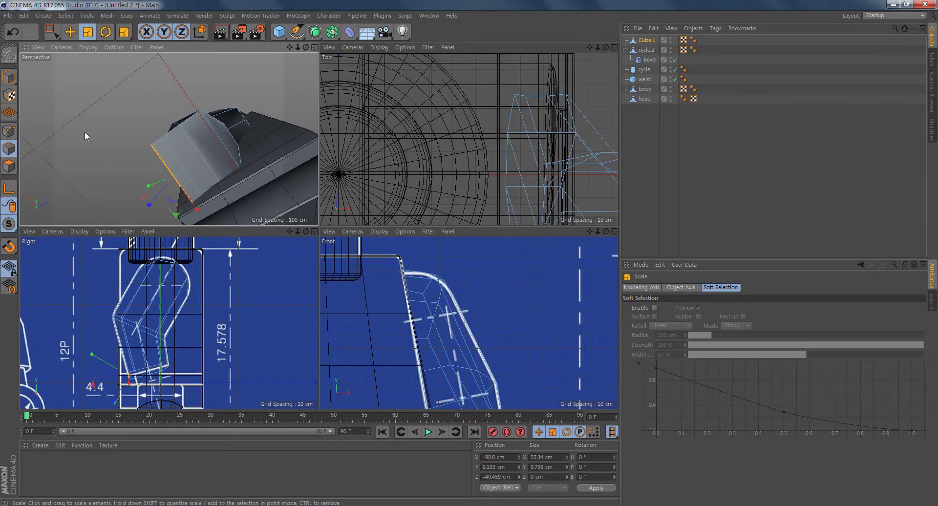
left_click_drag(85, 135, 121, 101)
Step: Scale the cuff end's two inner edges to about 43 cm and 44 cm in X to round its outline
left_click(221, 142)
left_click_drag(288, 75, 218, 157)
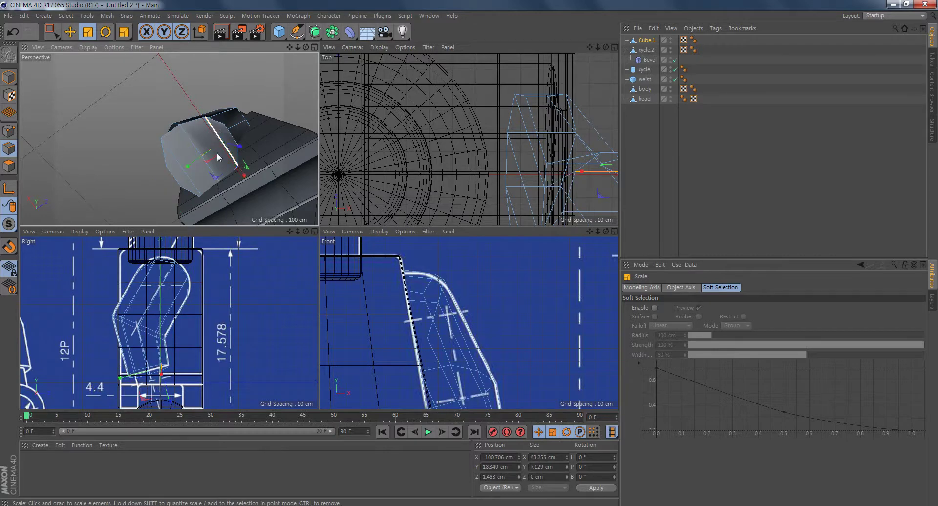
left_click(177, 161)
left_click_drag(268, 86, 192, 114)
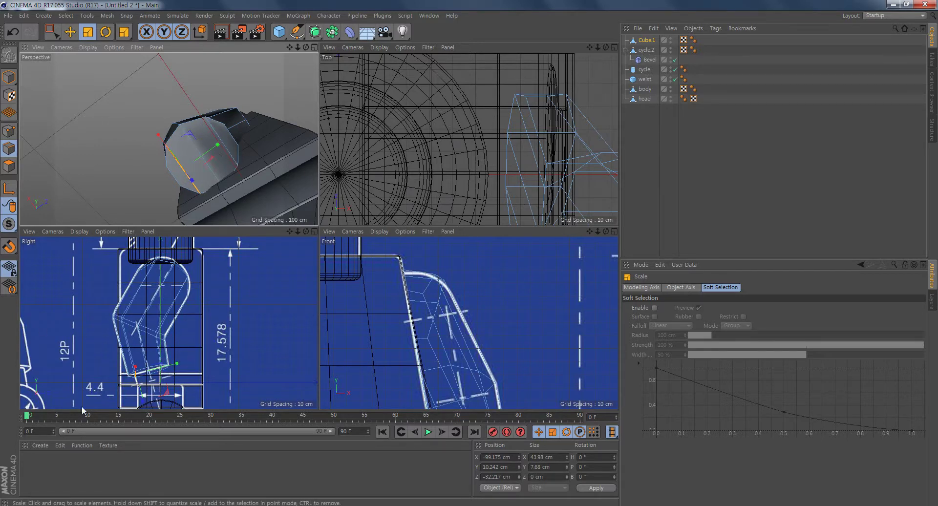
Step: In polygon mode, select the three polygons closing the cuff end and inset them 7.5 cm with Extrude Inner
left_click_drag(153, 163, 95, 142, "alt")
left_click(9, 166)
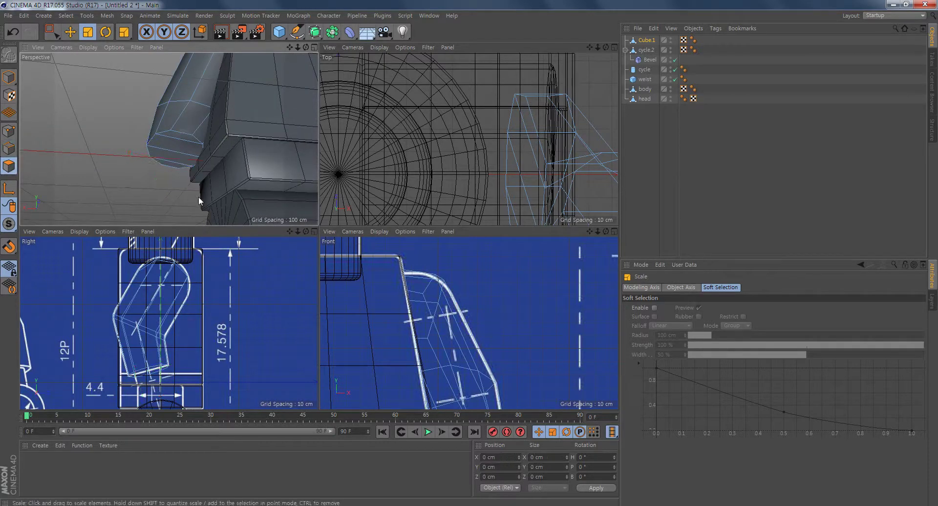
left_click_drag(198, 196, 180, 172, "alt")
left_click(70, 32)
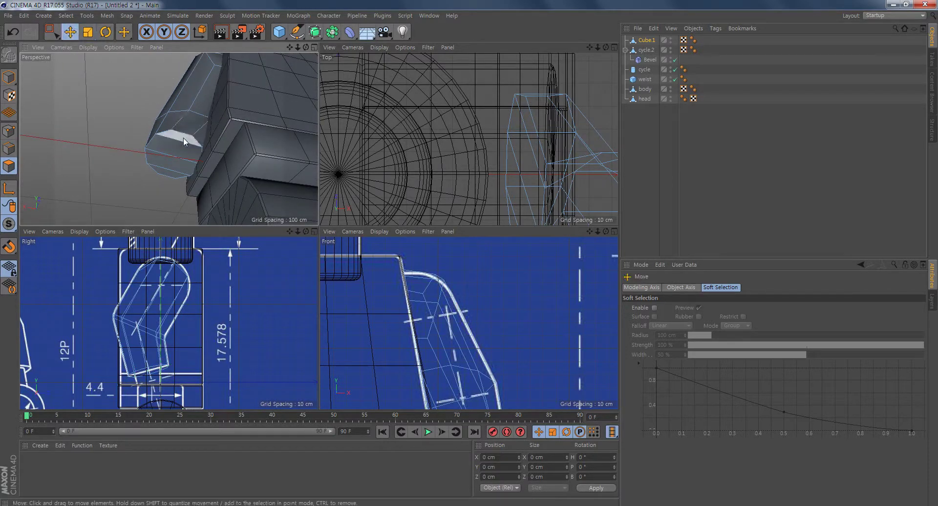
left_click(184, 142)
left_click(172, 161, "shift")
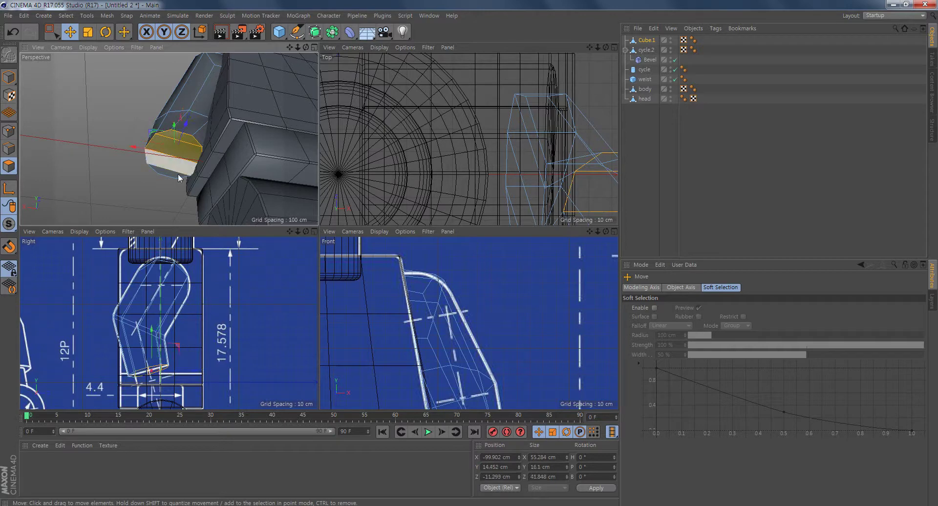
left_click(177, 175, "shift")
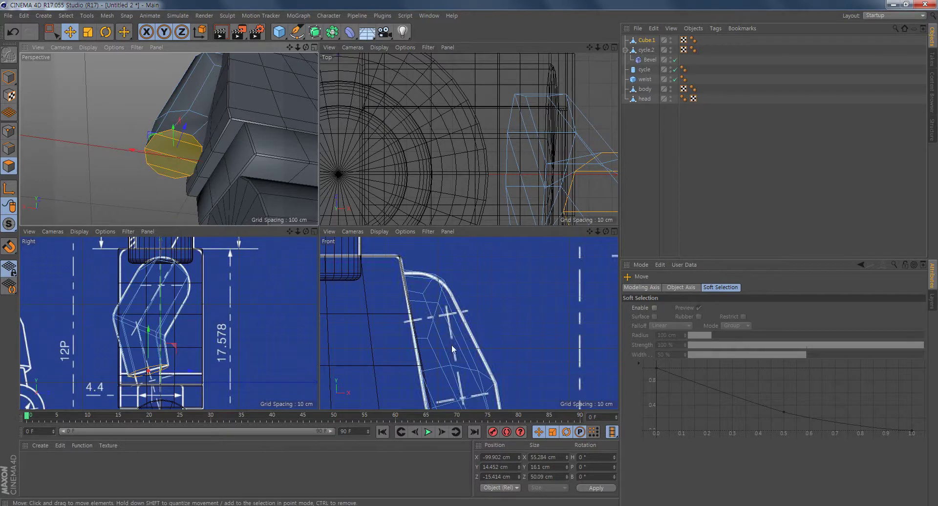
scroll(452, 344, "down", 3)
middle_click(526, 344)
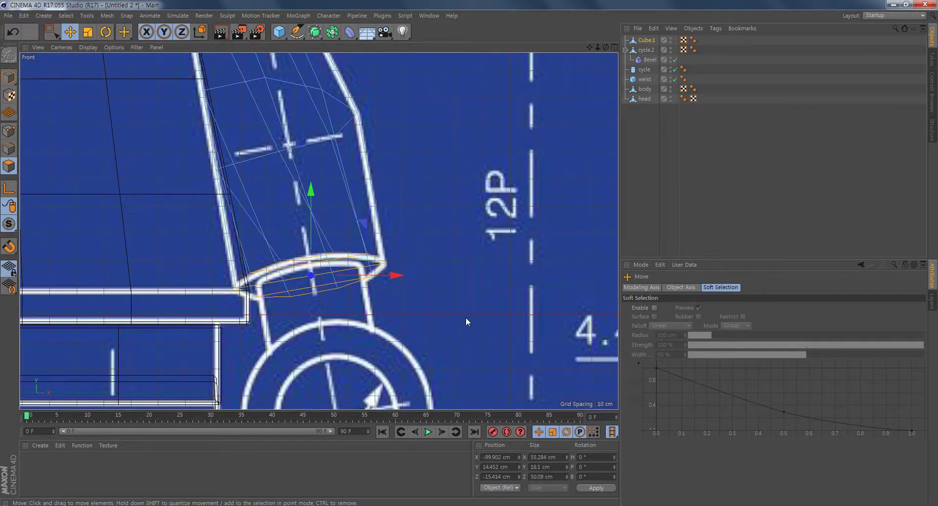
middle_click_drag(465, 318, 452, 267, "alt")
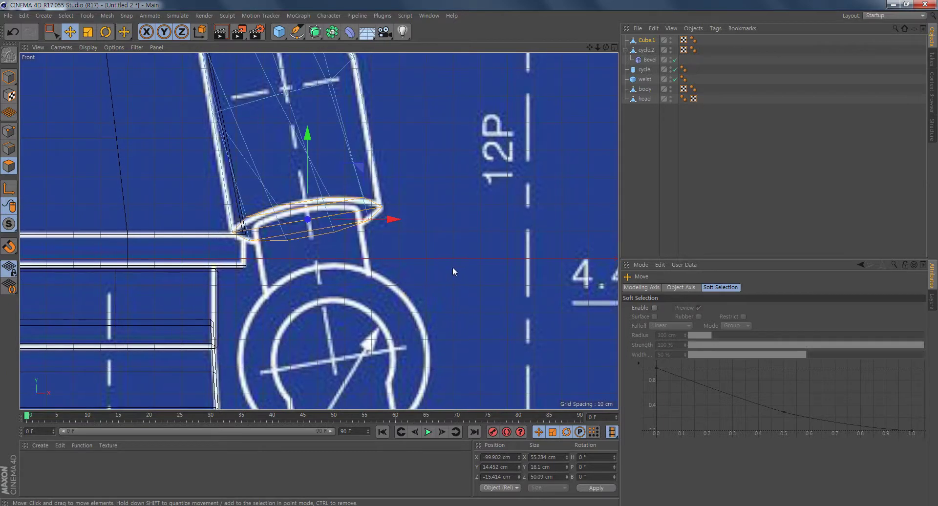
right_click(426, 123)
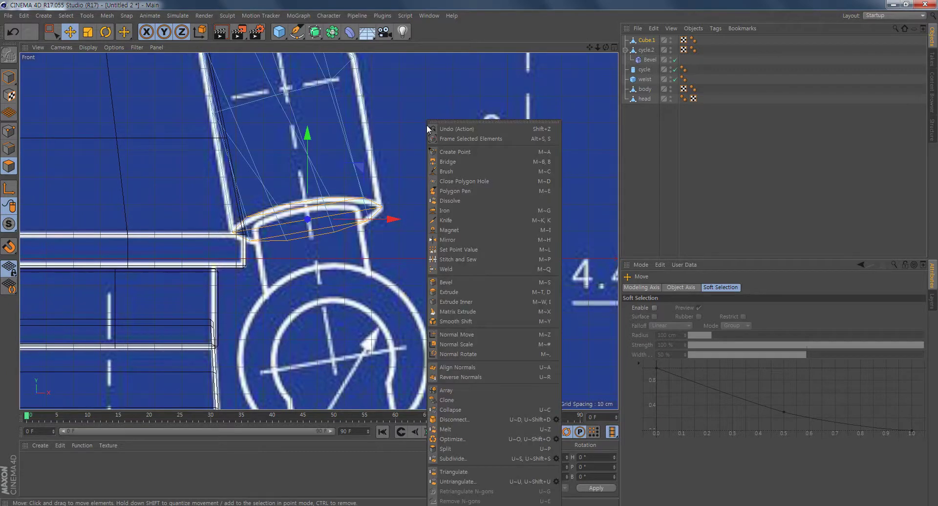
left_click(461, 303)
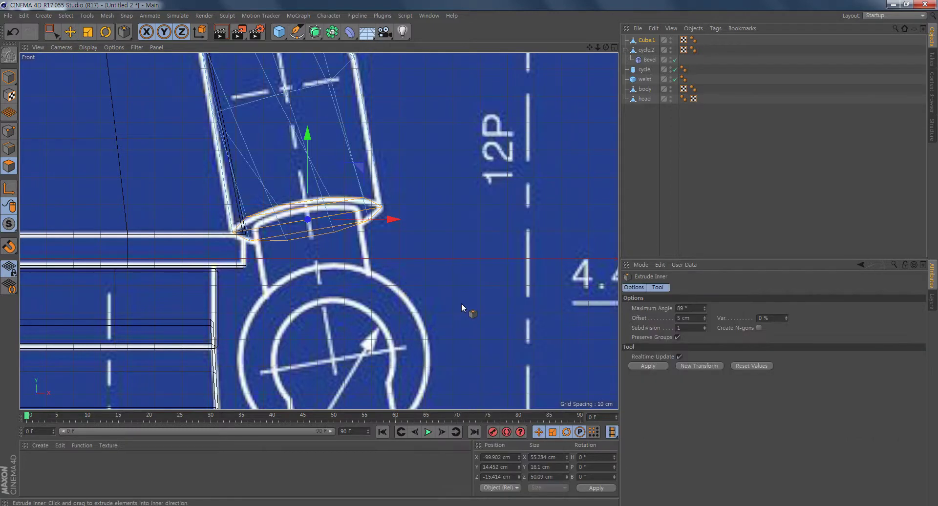
mouse_move(320, 333)
left_mouse_down()
mouse_move(305, 334)
mouse_move(347, 333)
mouse_move(275, 333)
mouse_move(337, 333)
left_mouse_up()
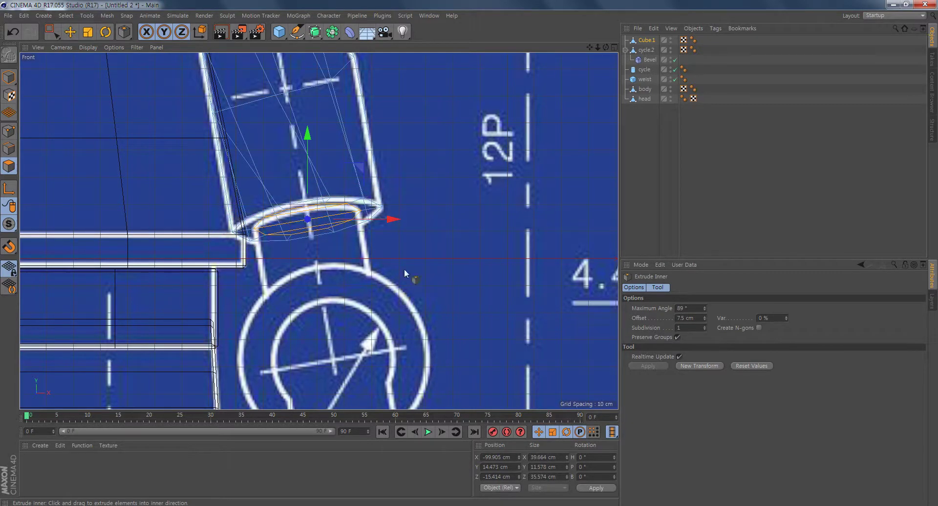
Step: Extrude the inset cuff polygons 26.7 cm down to the blueprint hand and disable Create Caps
right_click(451, 135)
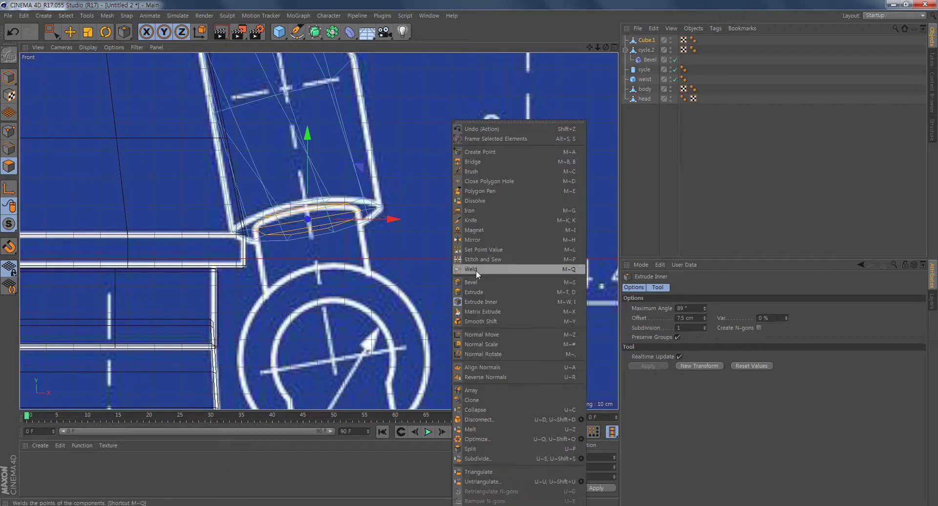
left_click(489, 293)
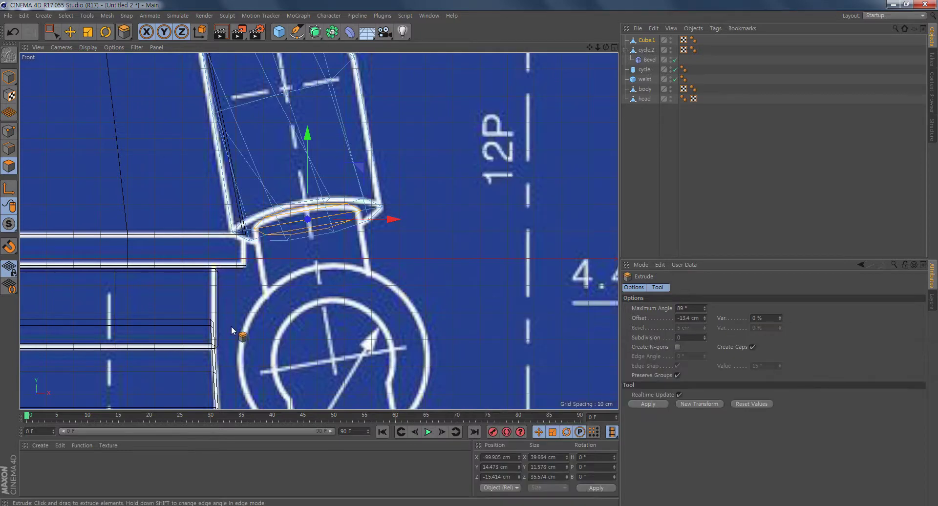
left_click_drag(253, 339, 313, 340)
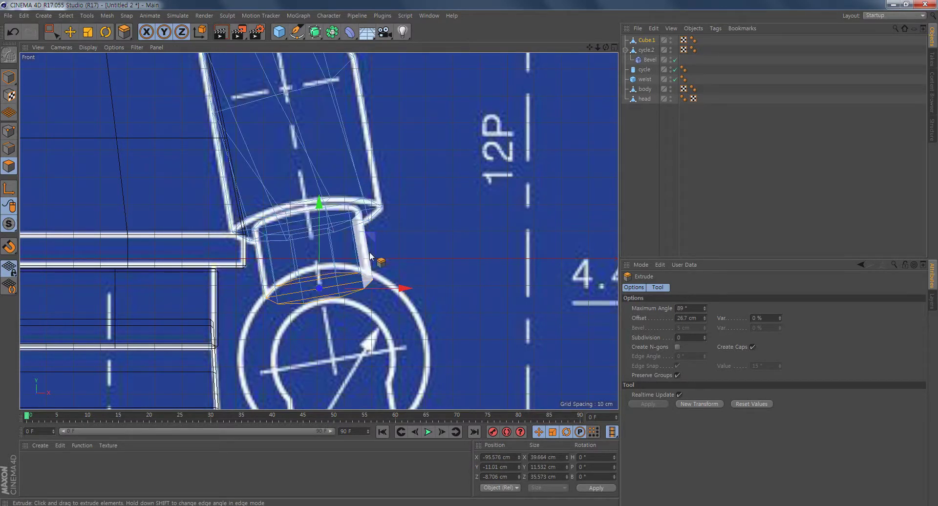
left_click(752, 346)
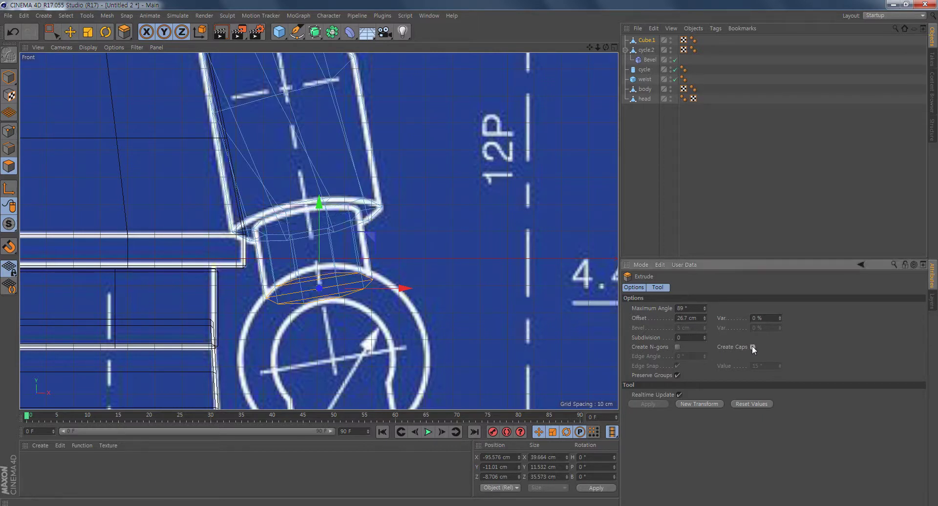
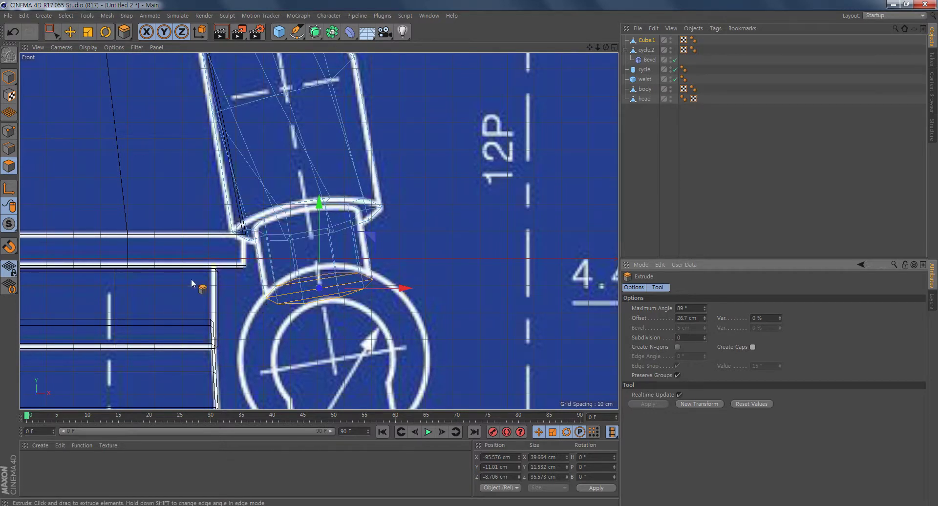
Step: Delete the polygons closing the end of the extruded wrist so the tube is open
left_click(507, 317)
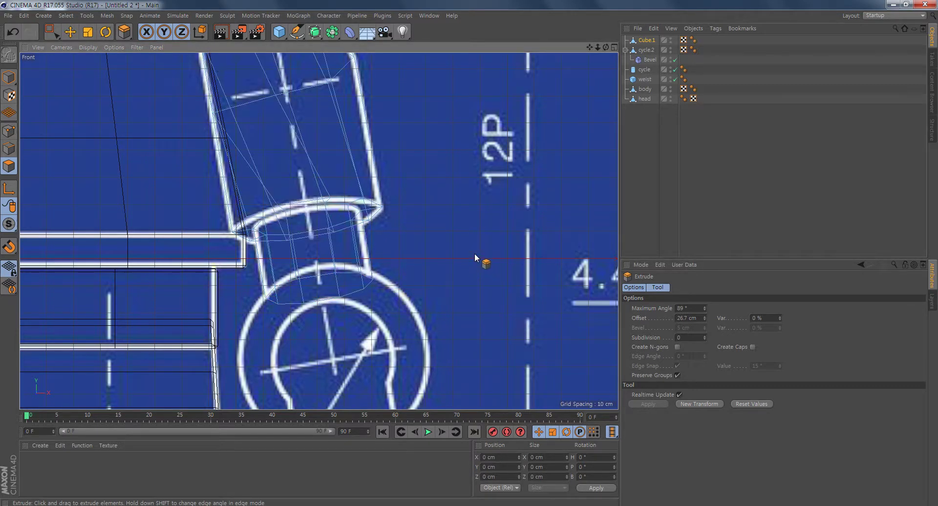
left_click(69, 34)
middle_click(425, 201)
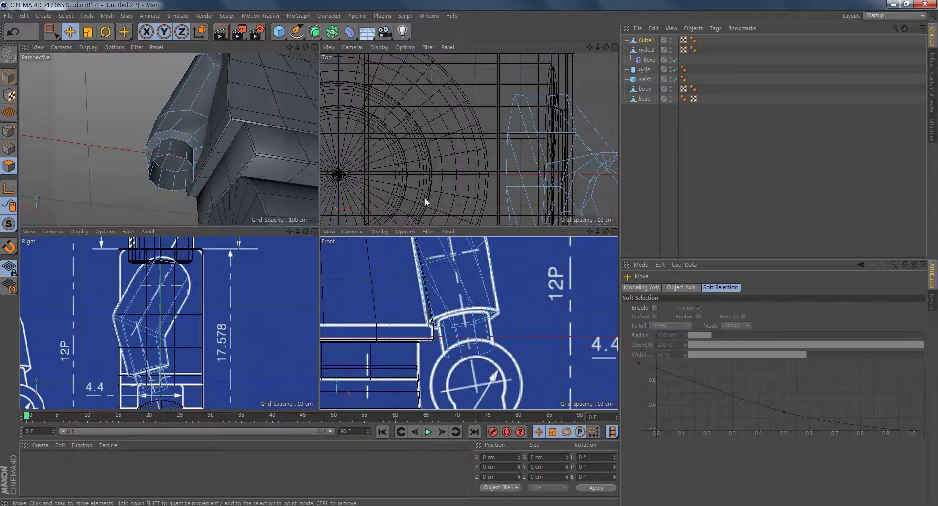
Step: Add a Bevel deformer and make it a child of the arm object Cube.1
left_click_drag(150, 106, 244, 142, "alt")
left_click(350, 32)
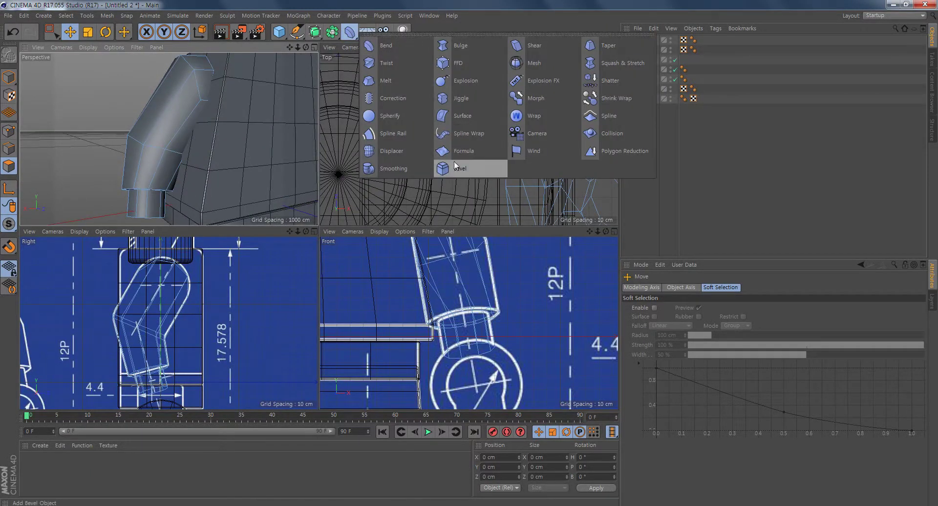
left_click(461, 168)
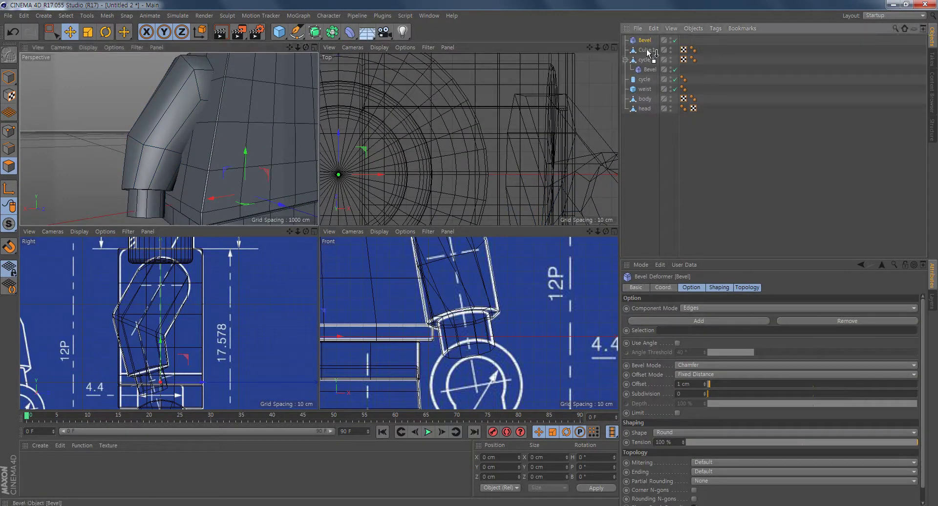
left_click_drag(648, 52, 647, 51)
middle_click_drag(169, 175, 201, 173, "alt")
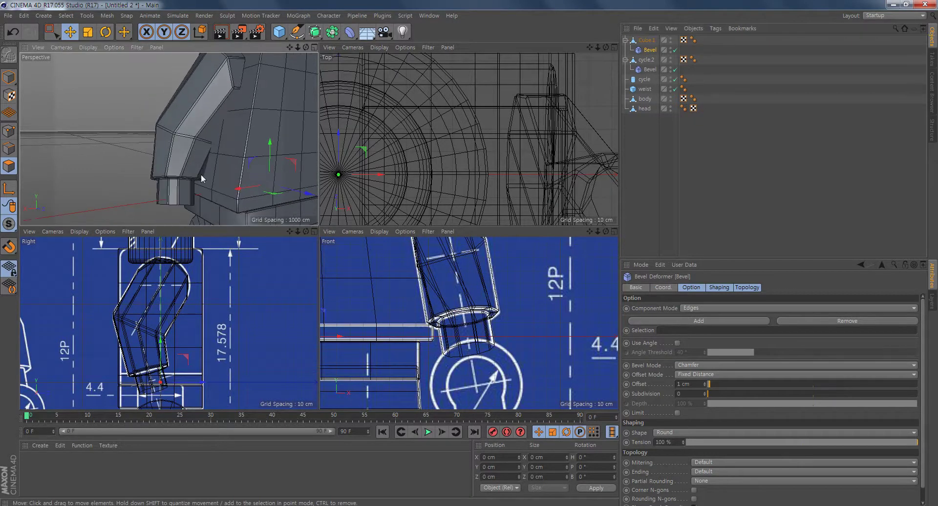
Step: Enable Use Angle on the arm's Bevel deformer and raise its angle threshold to 61°
middle_click(219, 129)
middle_click_drag(394, 261, 351, 257, "alt")
left_click_drag(351, 258, 354, 244, "alt")
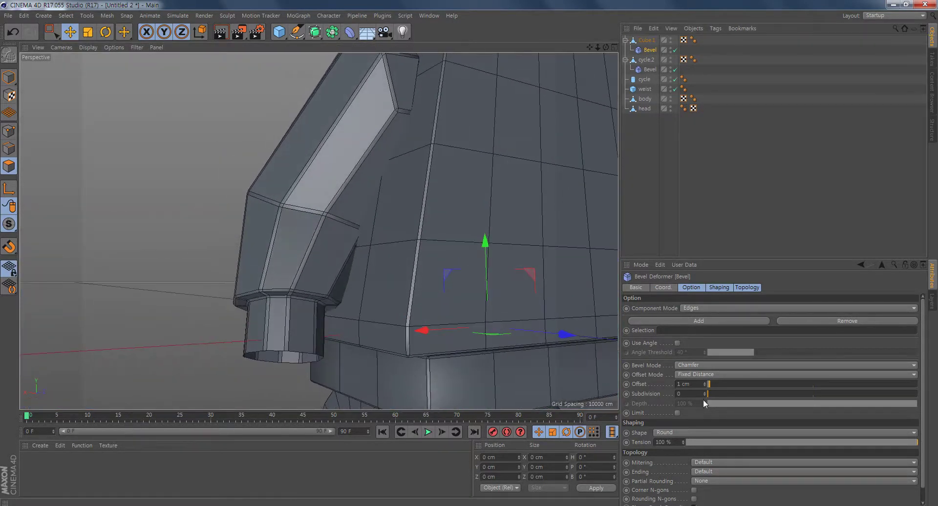
left_click(677, 343)
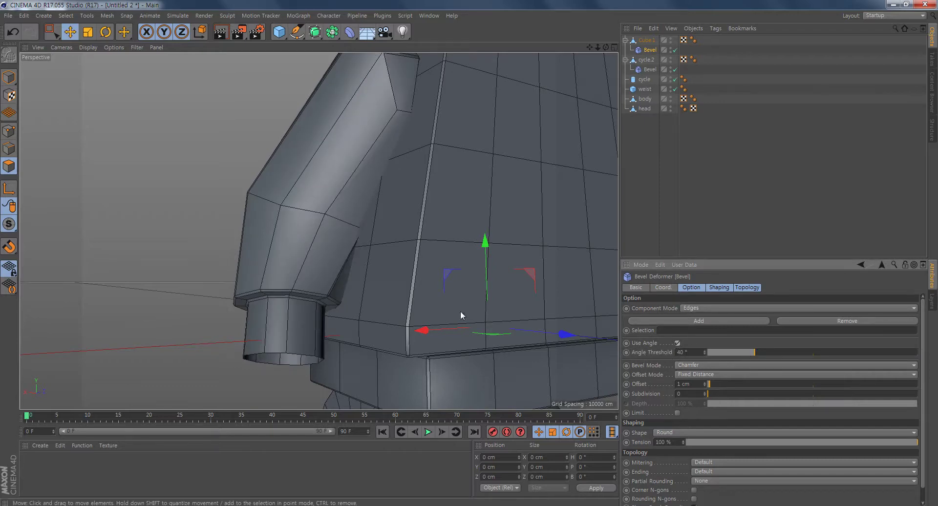
left_click_drag(461, 314, 437, 316, "alt")
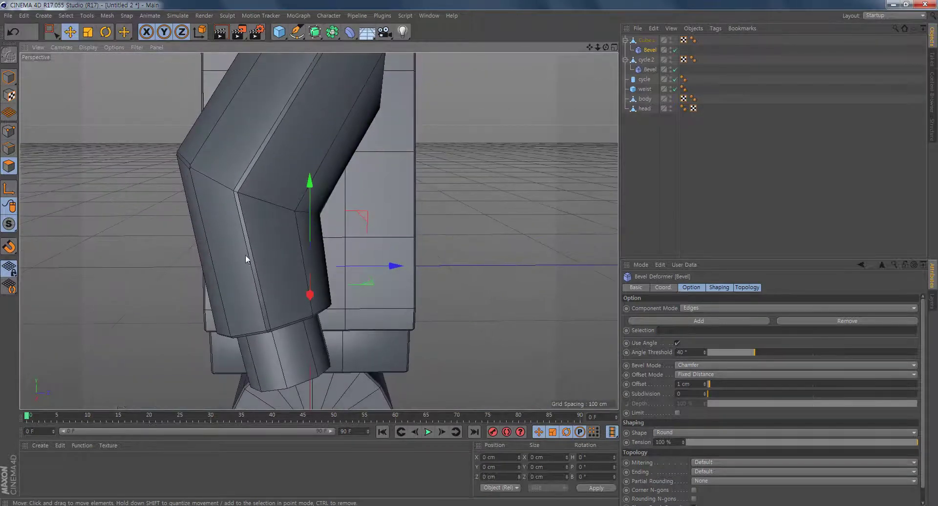
left_click_drag(304, 86, 152, 268, "alt")
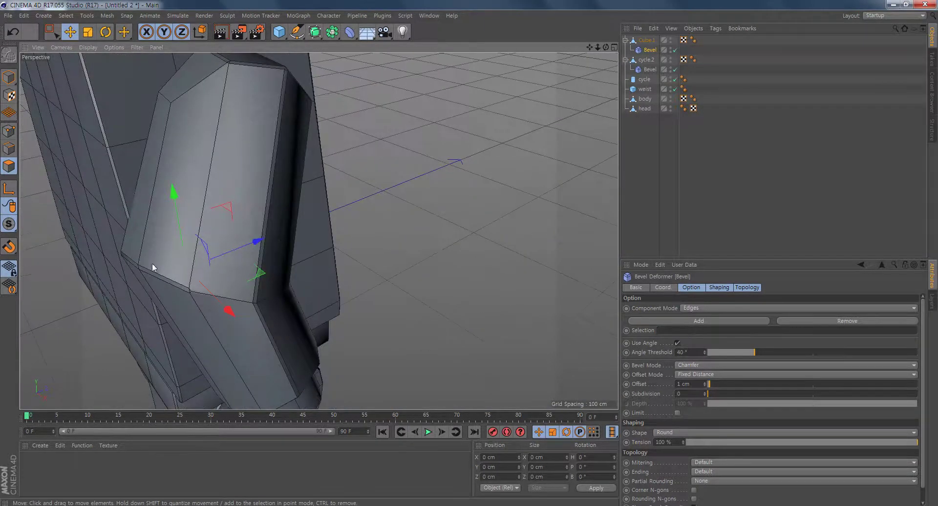
left_click_drag(287, 185, 318, 198, "alt")
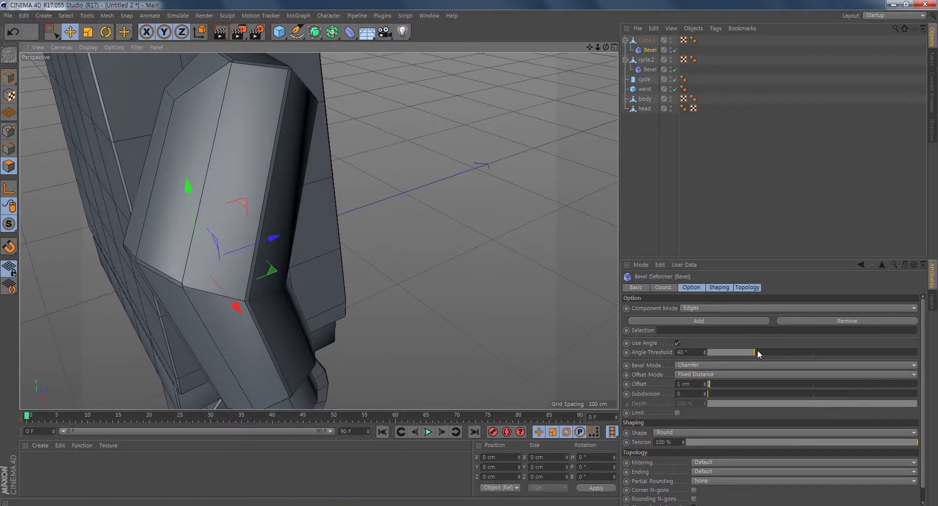
left_click_drag(704, 352, 725, 352)
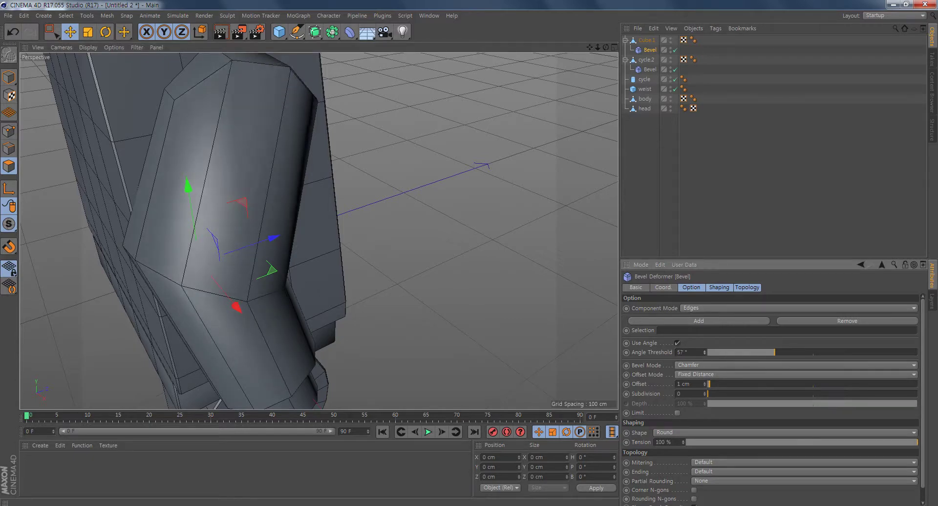
left_click_drag(428, 315, 315, 321, "alt")
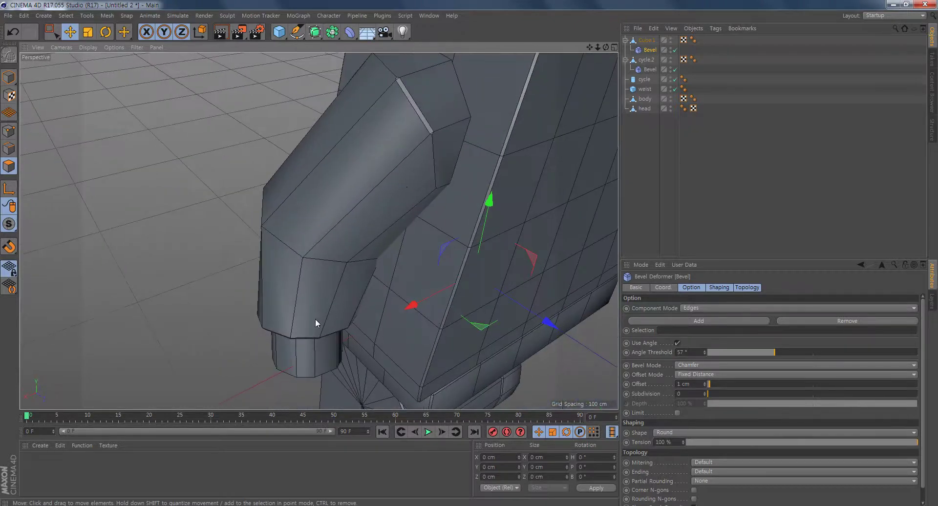
left_click(704, 350)
left_click(704, 351)
left_click(704, 350)
left_click(704, 351)
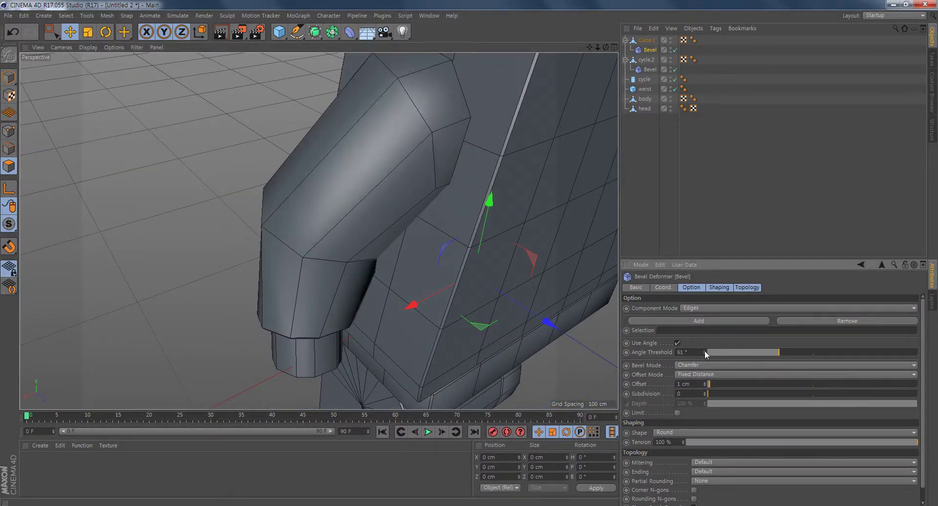
Step: Merge the arm and its Bevel deformer with Connect Objects + Delete and rename the result arm_R
left_click_drag(437, 167, 161, 344, "alt")
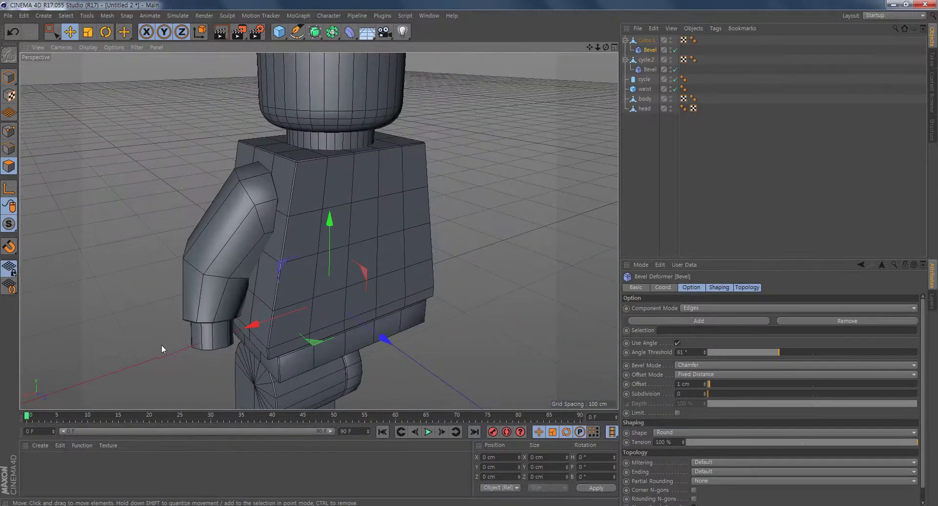
left_click(645, 40, "ctrl")
right_click(651, 47)
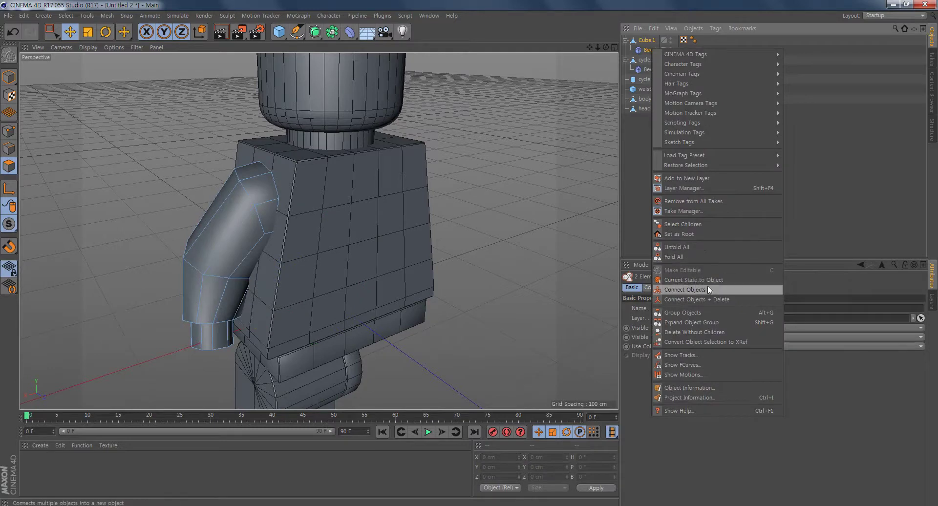
left_click(710, 300)
double_click(645, 40)
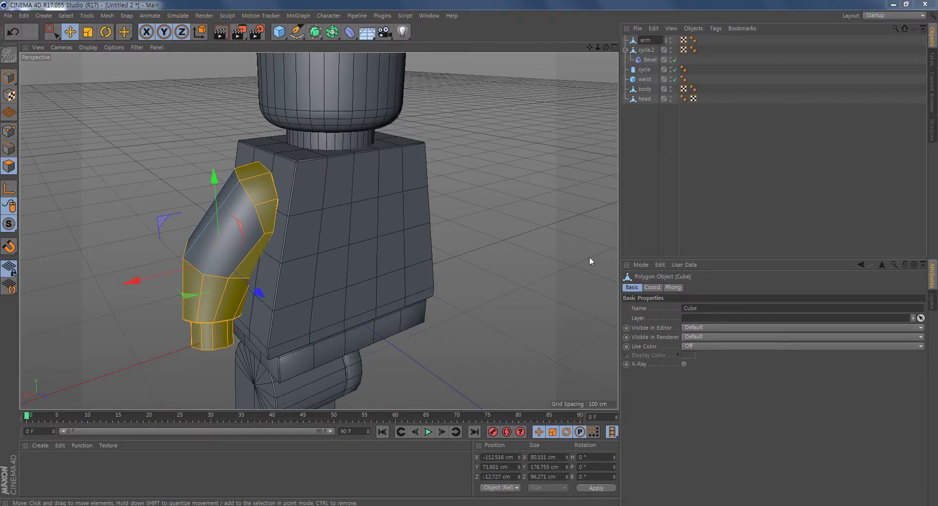
type("arm_R")
key("Return")
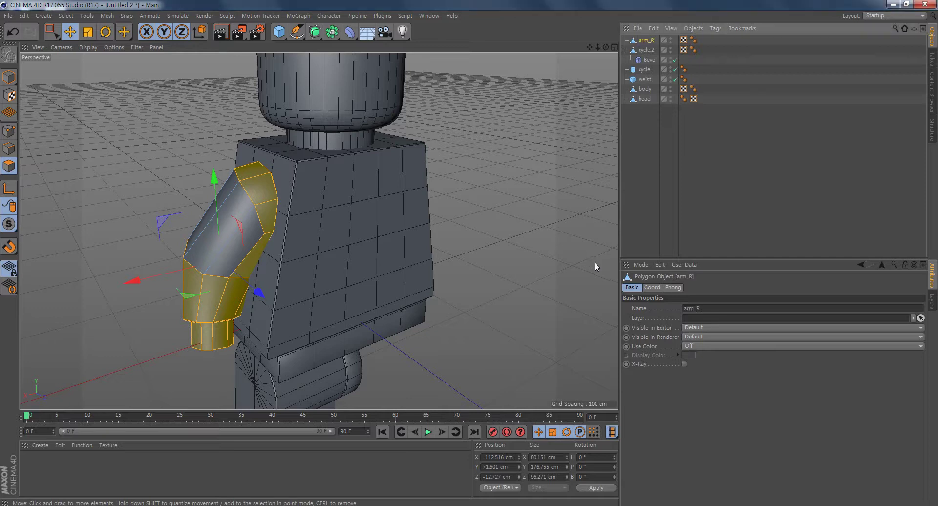
Step: Merge the leg object cycle.2 and its Bevel deformer with Connect Objects + Delete and rename the result leg_R
left_click(647, 51)
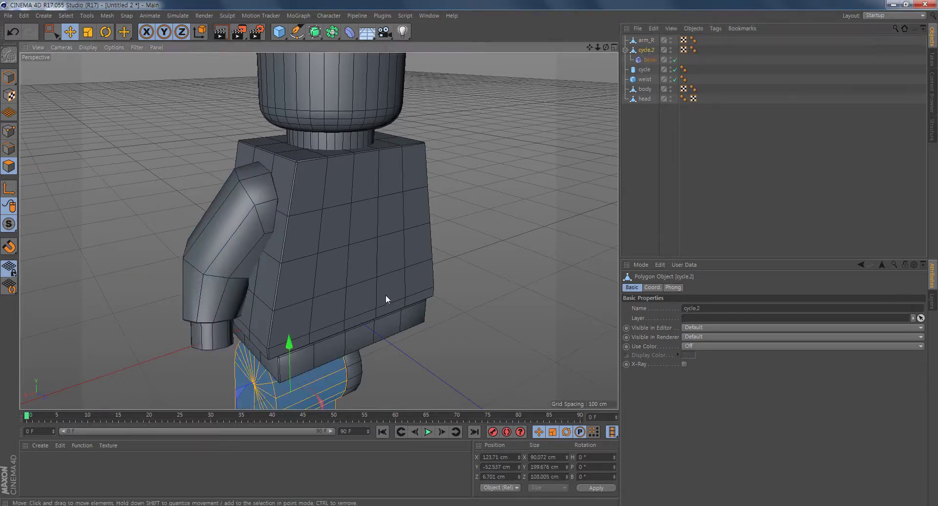
middle_click_drag(385, 294, 365, 237, "alt")
left_click(648, 59, "ctrl")
right_click(649, 59)
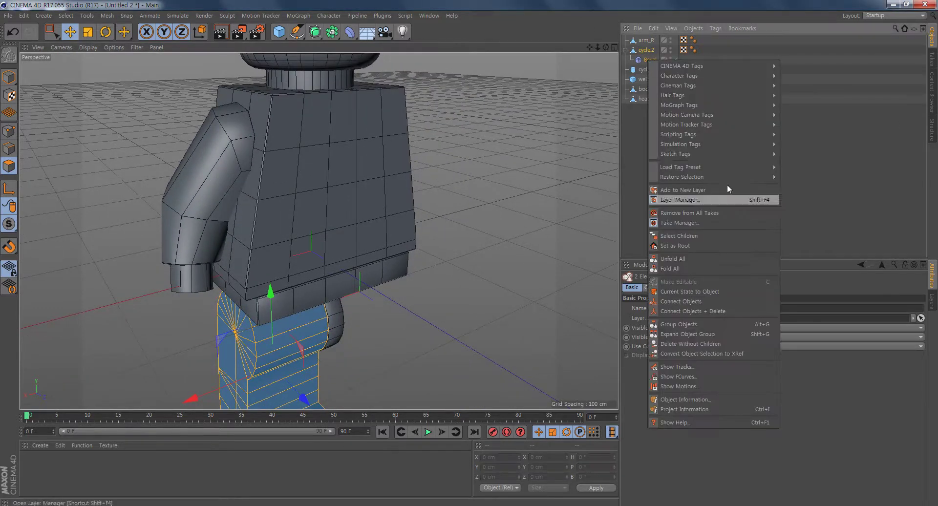
left_click(705, 312)
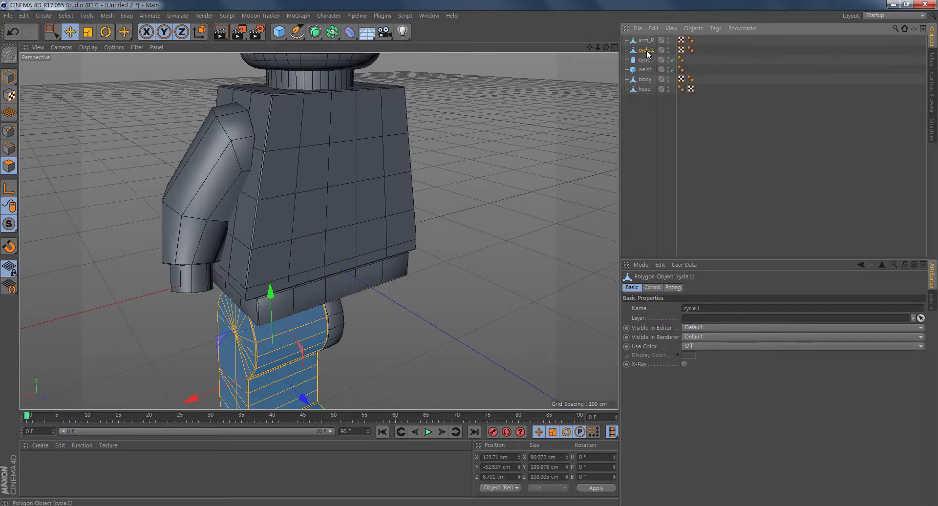
double_click(645, 49)
type("leg_")
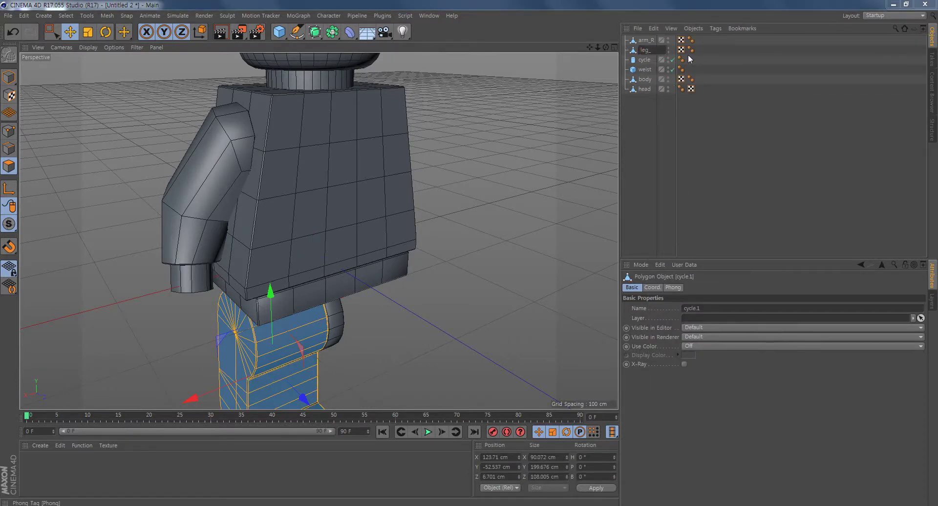
type("R")
key("Return")
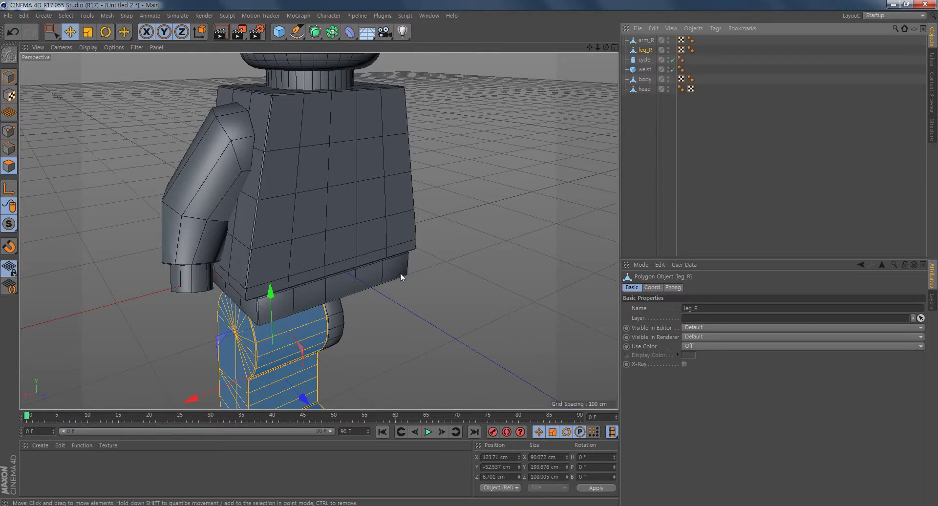
Step: Add a cylinder oriented along +Z and centre it on the blueprint hand below arm_R, at about X 137 cm, Y -38 cm
scroll(400, 273, "down", 5)
middle_click_drag(385, 318, 381, 287, "alt")
scroll(381, 287, "up", 3)
left_click_drag(381, 287, 404, 277, "alt")
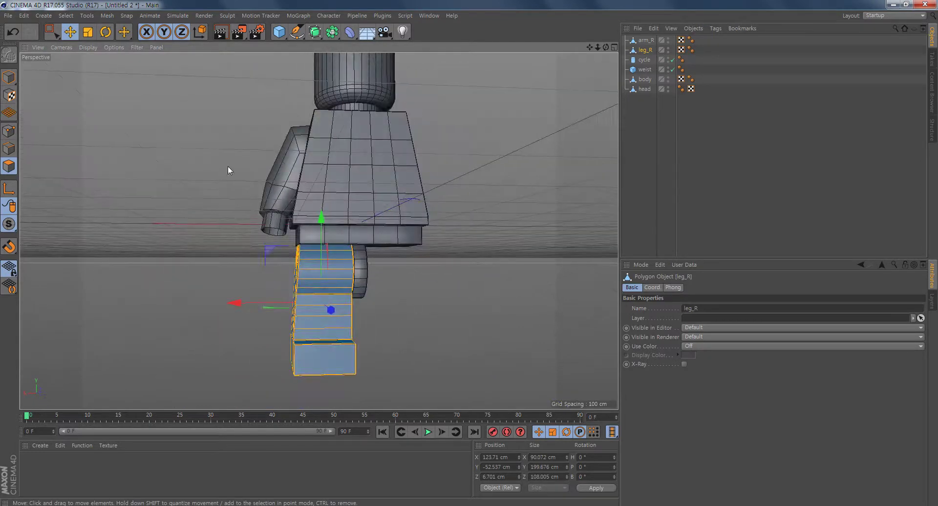
left_click(189, 312)
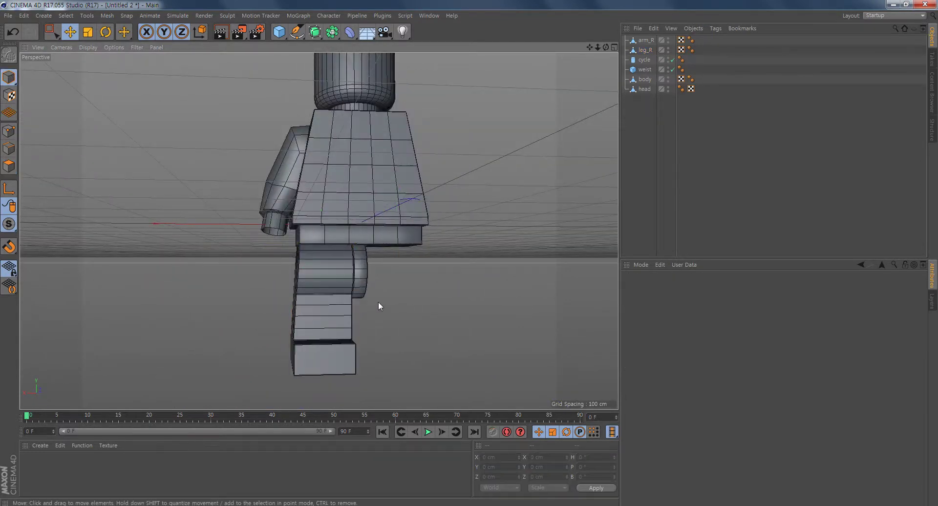
middle_click(378, 301)
middle_click(517, 323)
scroll(483, 345, "down", 3)
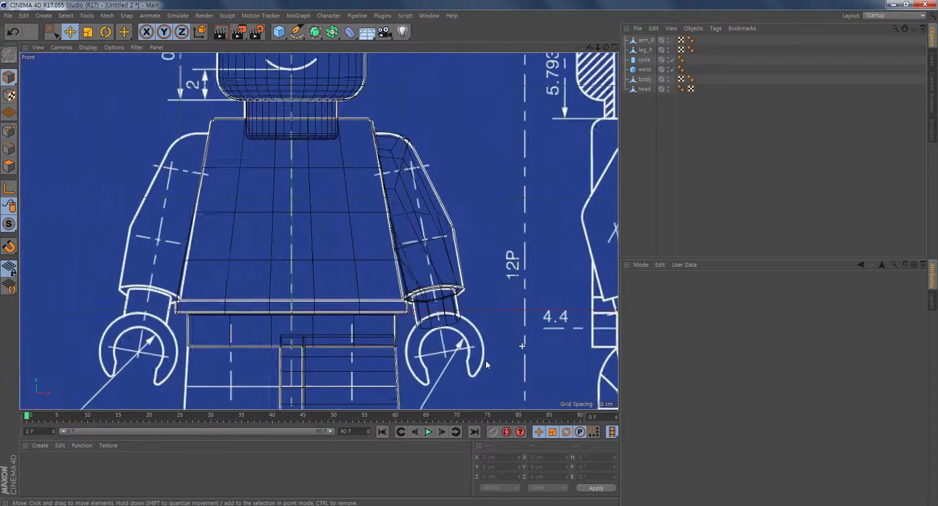
scroll(485, 360, "up", 3)
middle_click_drag(490, 360, 445, 286, "alt")
left_click_drag(278, 32, 443, 69)
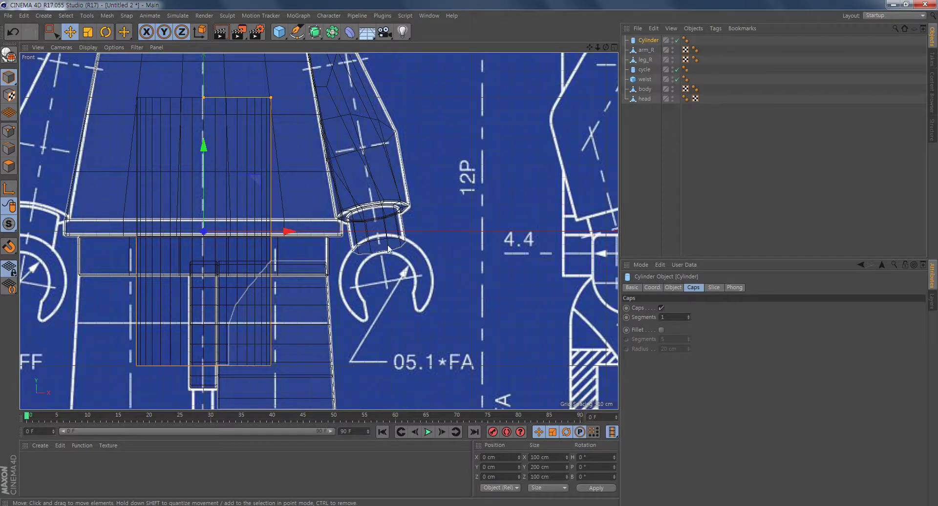
left_click(673, 288)
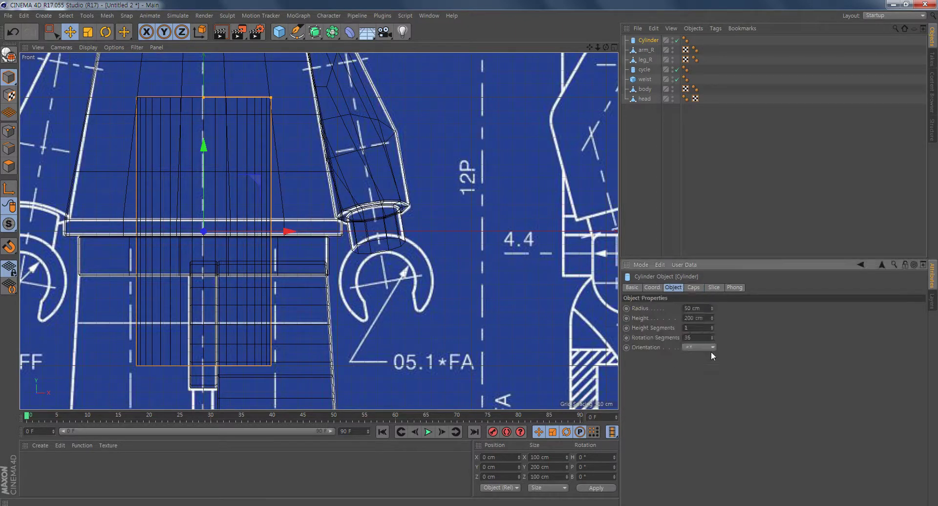
left_click(702, 396)
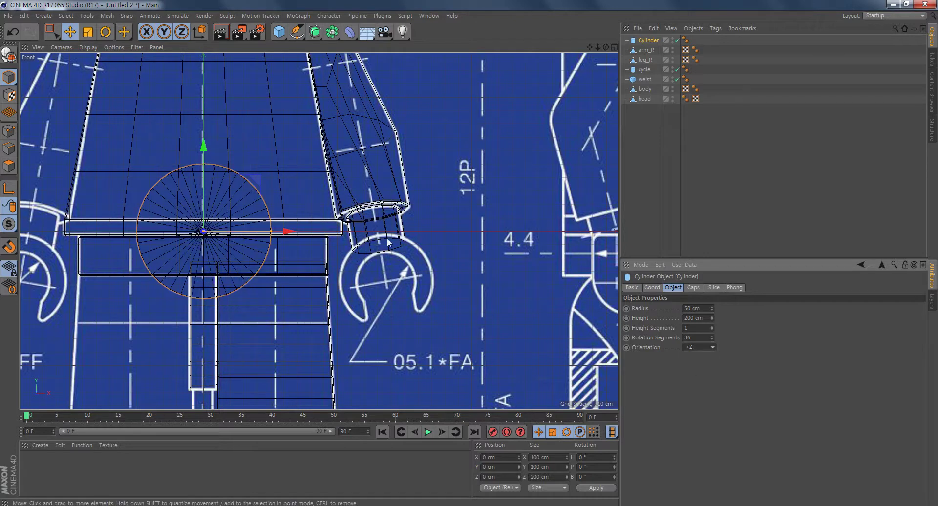
left_click_drag(256, 178, 440, 229)
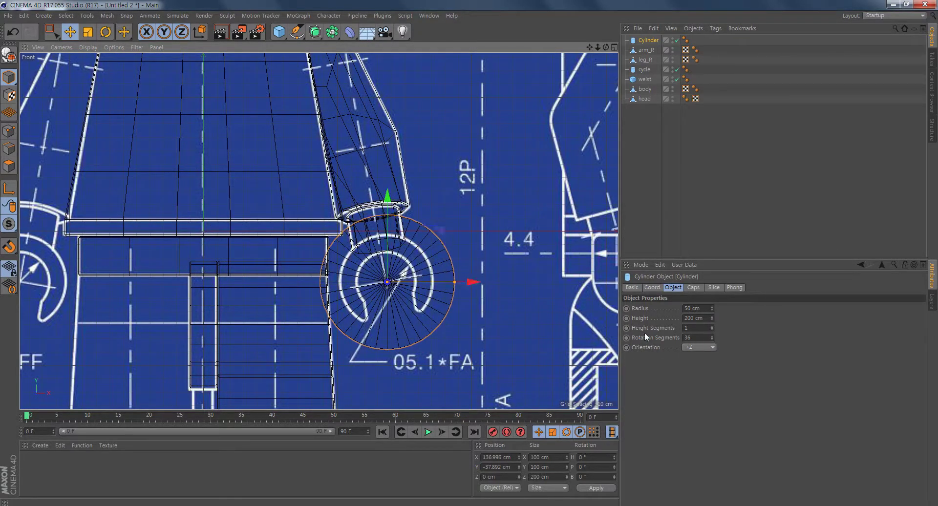
Step: Set the cylinder's rotation segments to 20 and shrink its radius to about 35.4 cm to match the hand's outer circle
double_click(691, 336)
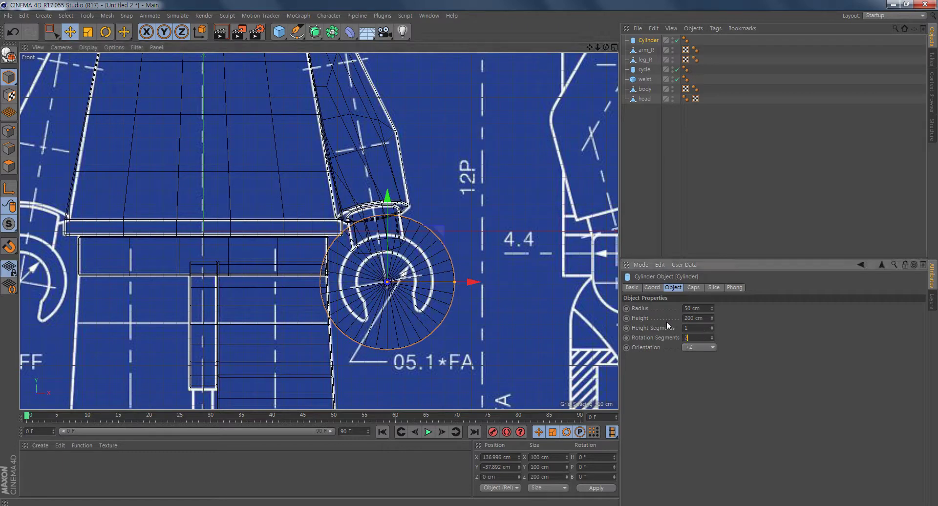
key("Return")
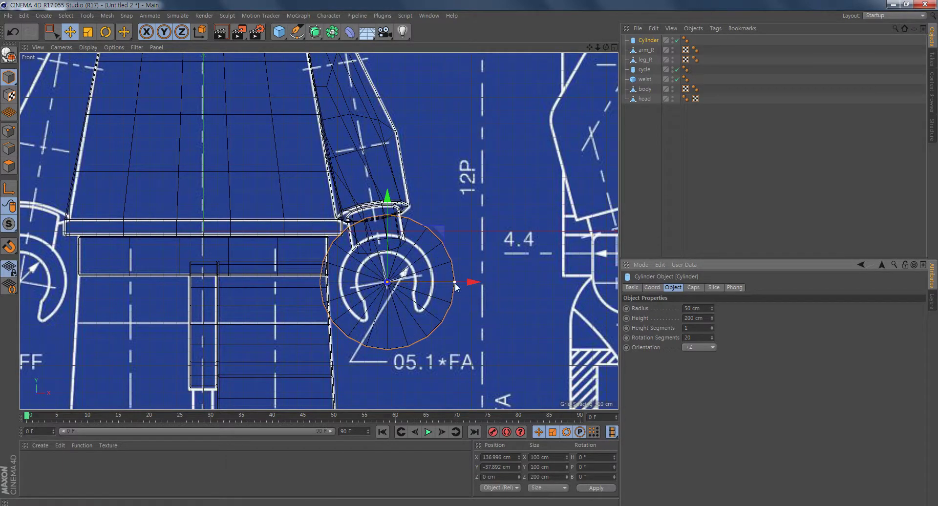
left_click_drag(455, 283, 434, 287)
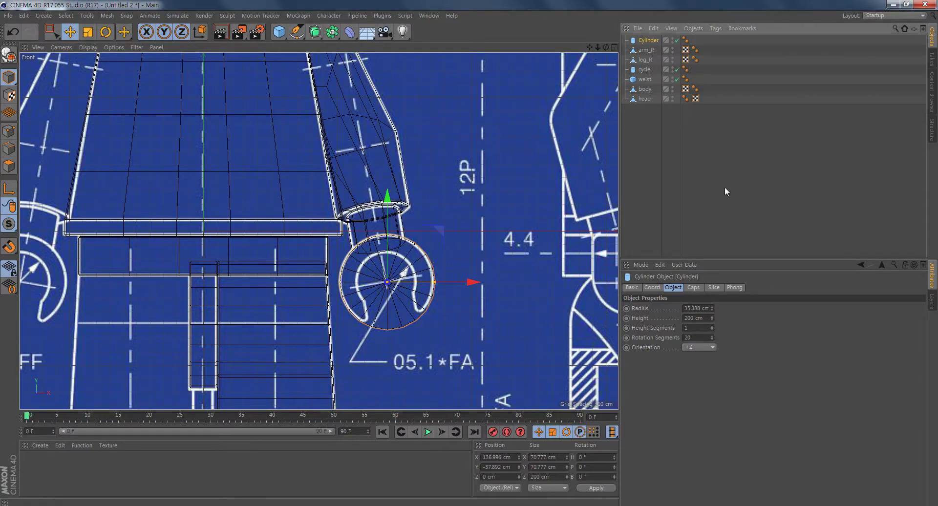
Step: Duplicate the hand cylinder and shrink the copy's radius to about 22.9 cm to match the hand's inner circle
key("ctrl+c")
key("ctrl+v")
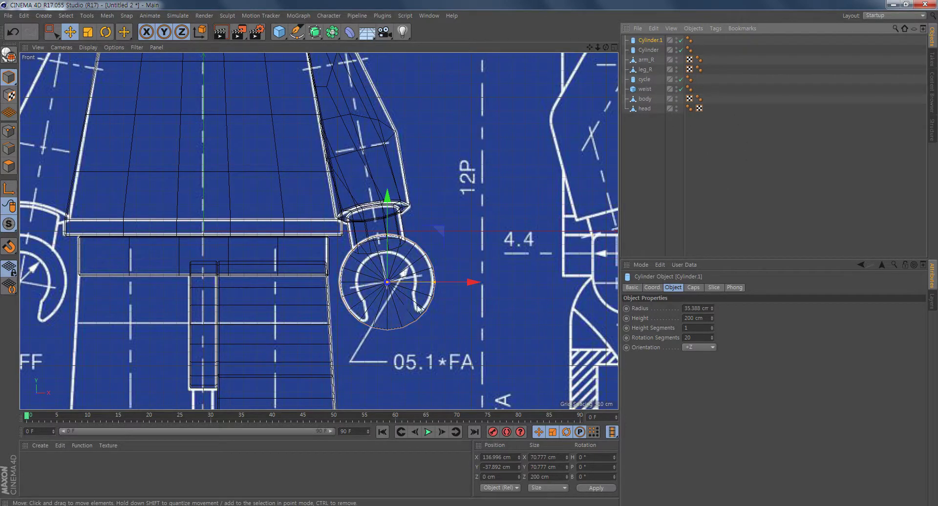
scroll(417, 307, "up", 3)
left_click_drag(439, 266, 414, 275)
scroll(414, 275, "down", 1)
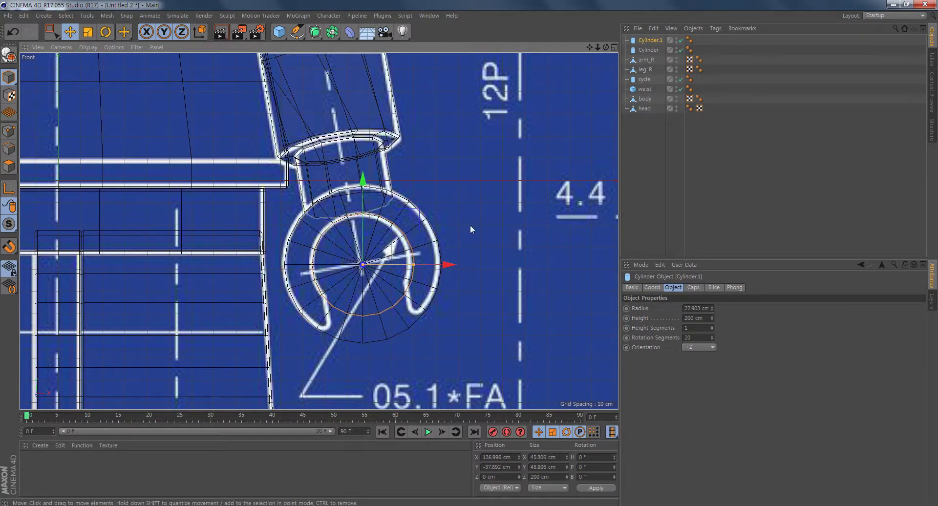
Step: Shorten the larger hand cylinder to a height of about 64 cm
middle_click(368, 315)
left_click_drag(138, 175, 249, 178, "alt")
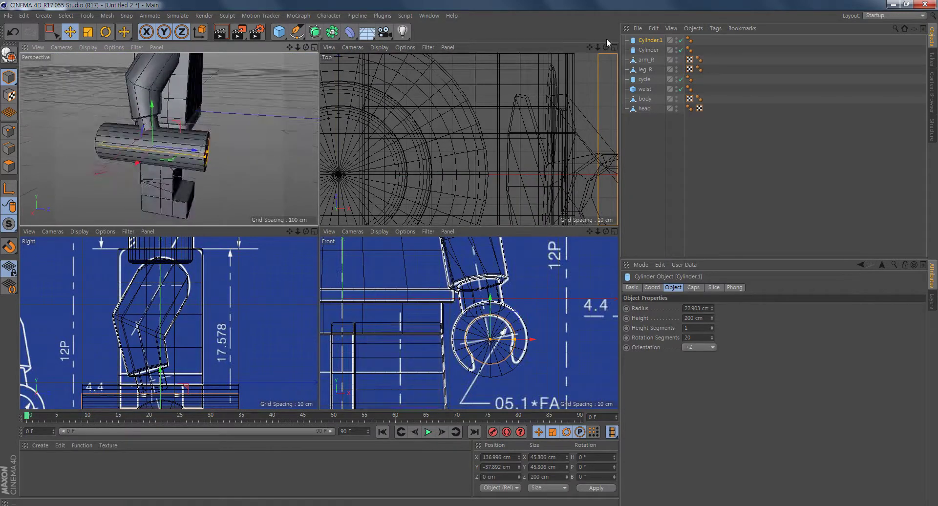
left_click(652, 48)
left_click_drag(162, 125, 148, 159, "alt")
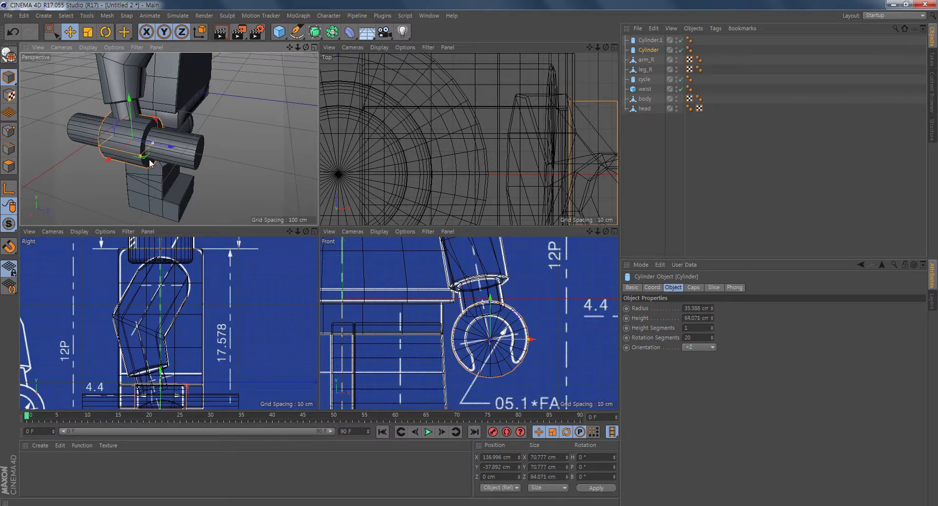
left_click_drag(257, 165, 195, 175, "alt")
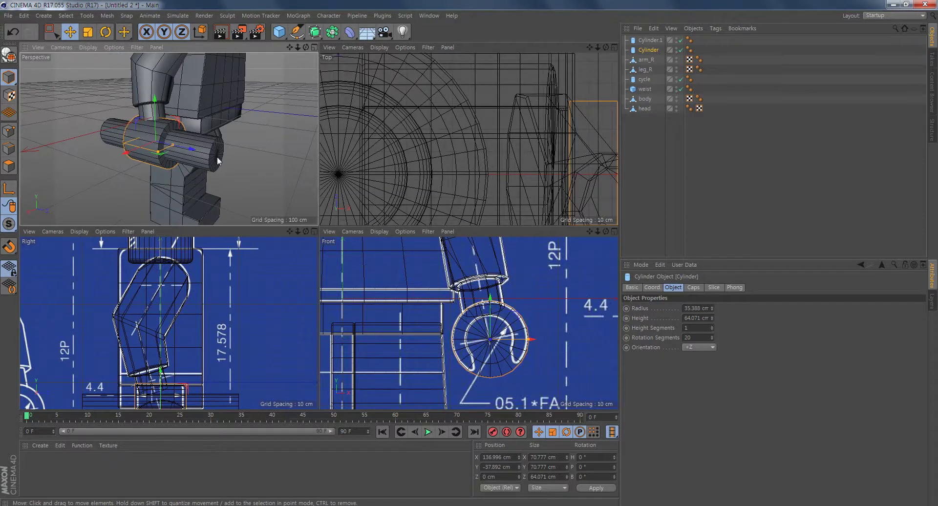
Step: Add a Boole object and place both hand cylinders inside it as children
left_click_drag(332, 32, 517, 45)
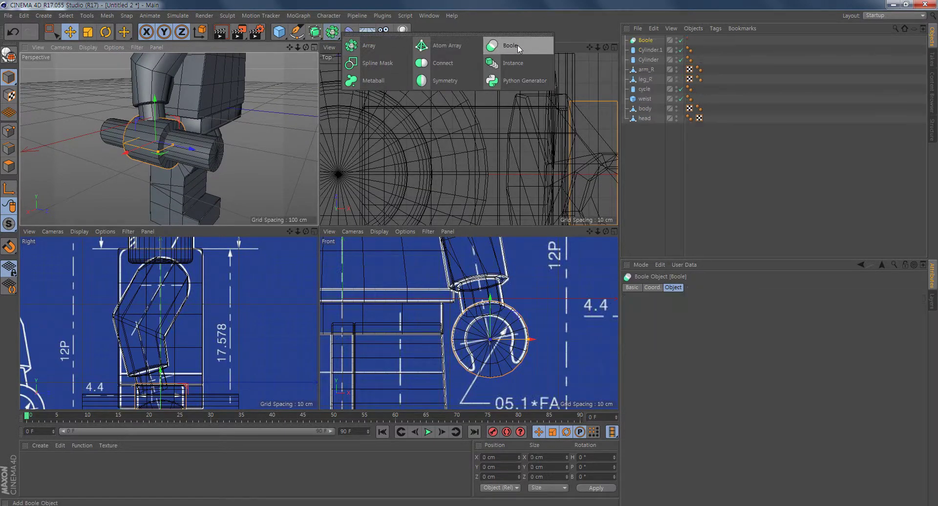
left_click(654, 50)
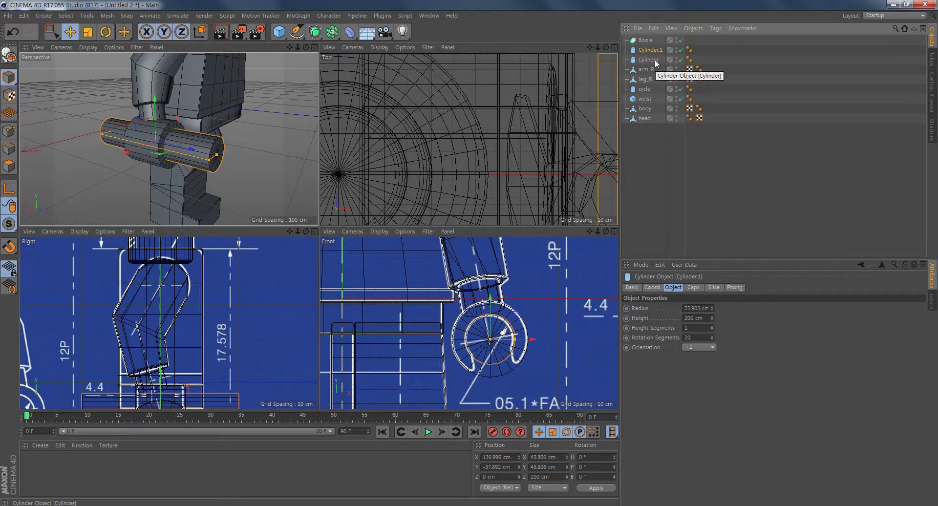
left_click(655, 60, "ctrl")
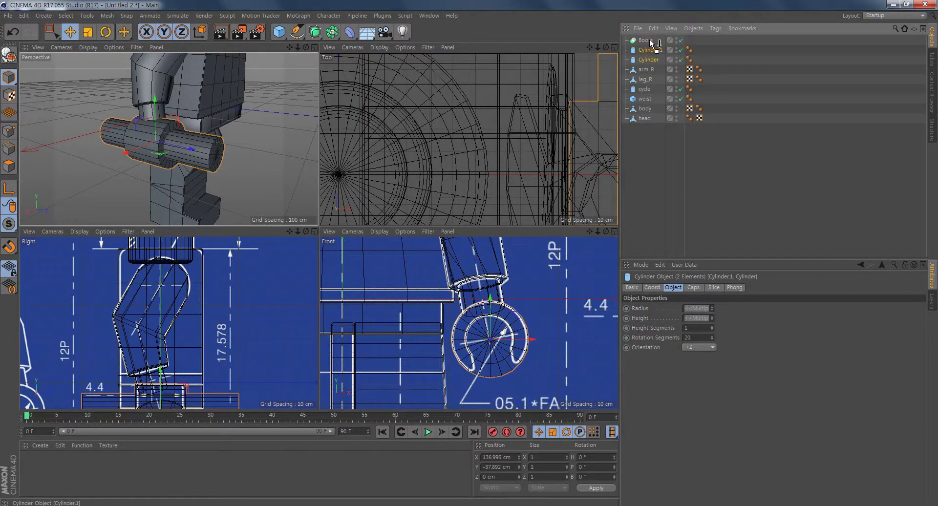
left_click_drag(651, 43, 648, 42)
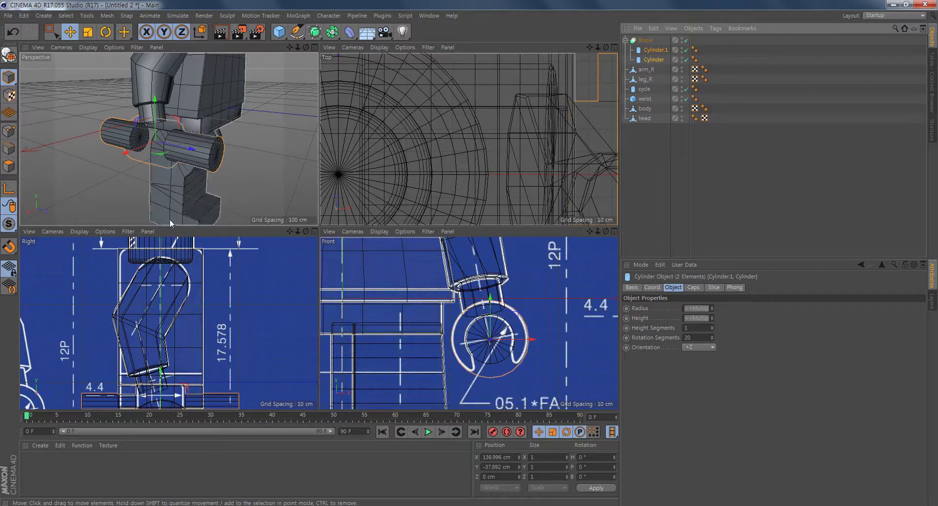
Step: Reorder the Boole's children so the smaller cylinder is subtracted from the larger one
left_click(651, 48)
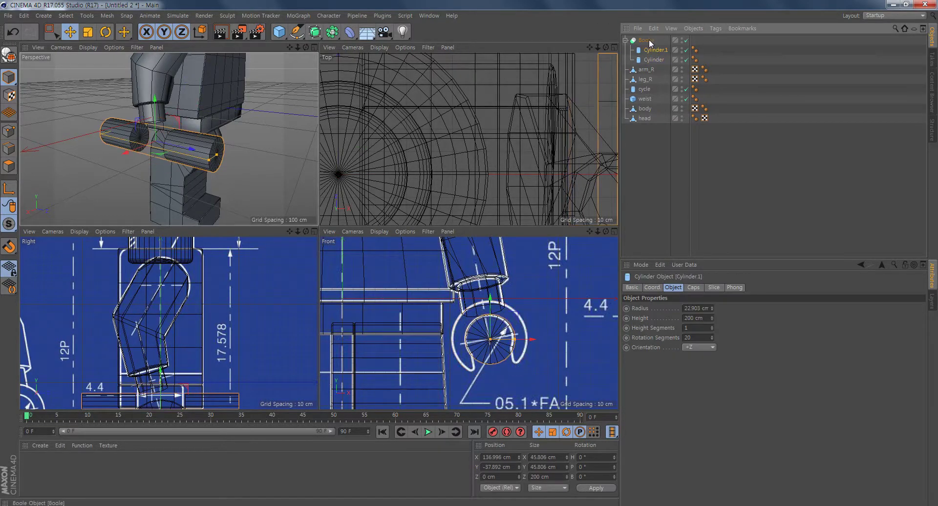
left_click(650, 42)
left_click(654, 60)
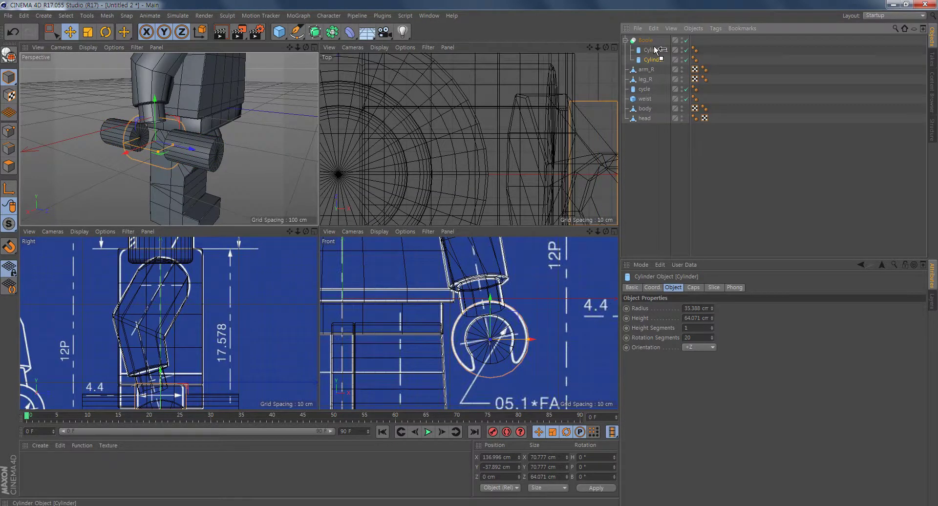
left_click_drag(655, 50, 654, 48)
left_click_drag(239, 186, 273, 152, "alt")
Step: Merge the Boole and its two cylinders into one polygon object with Connect Objects + Delete
left_click(645, 40)
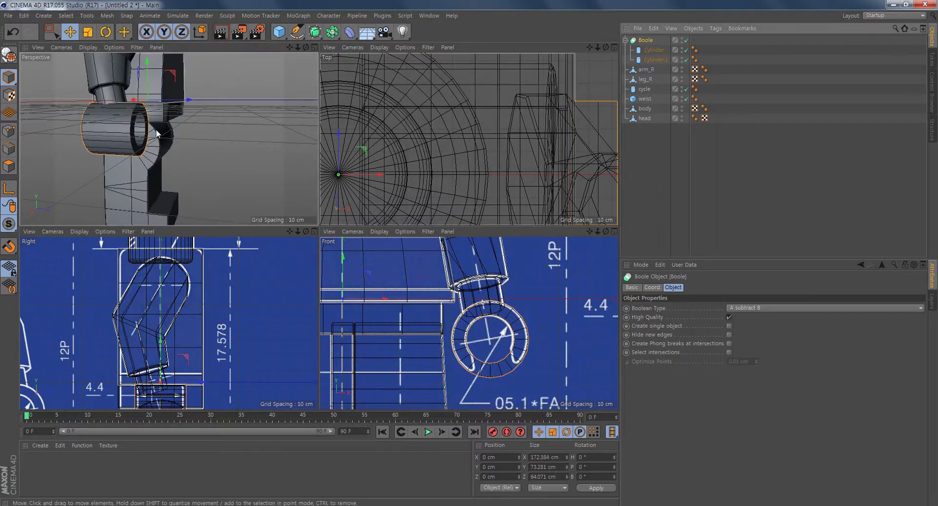
key("o")
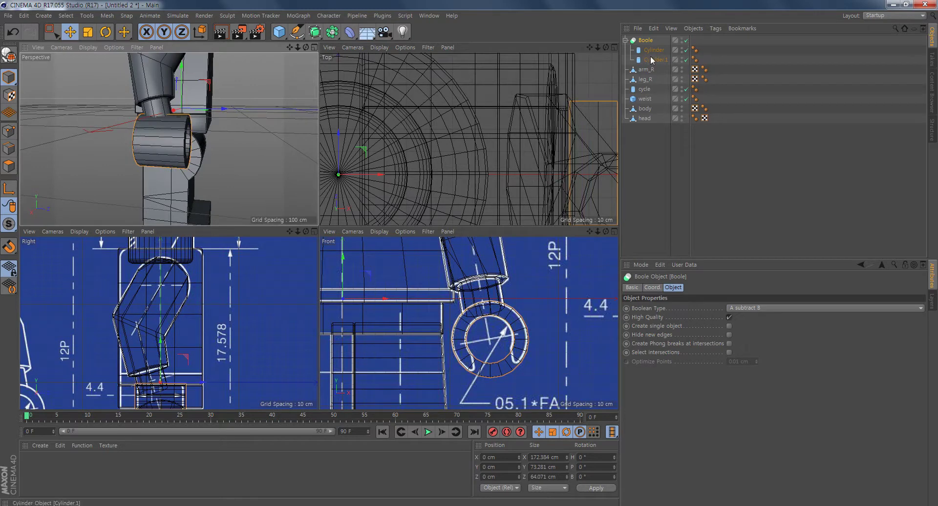
left_click(651, 60, "shift")
right_click(646, 39)
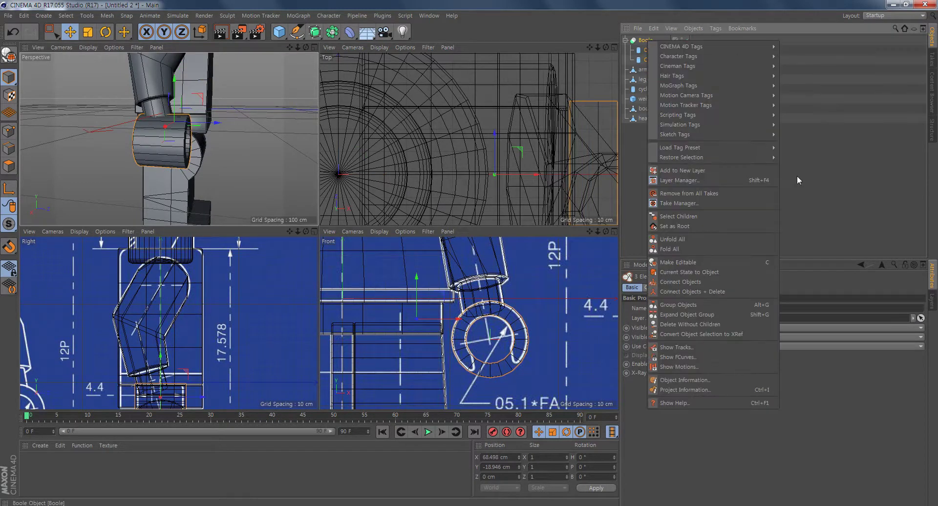
left_click(687, 292)
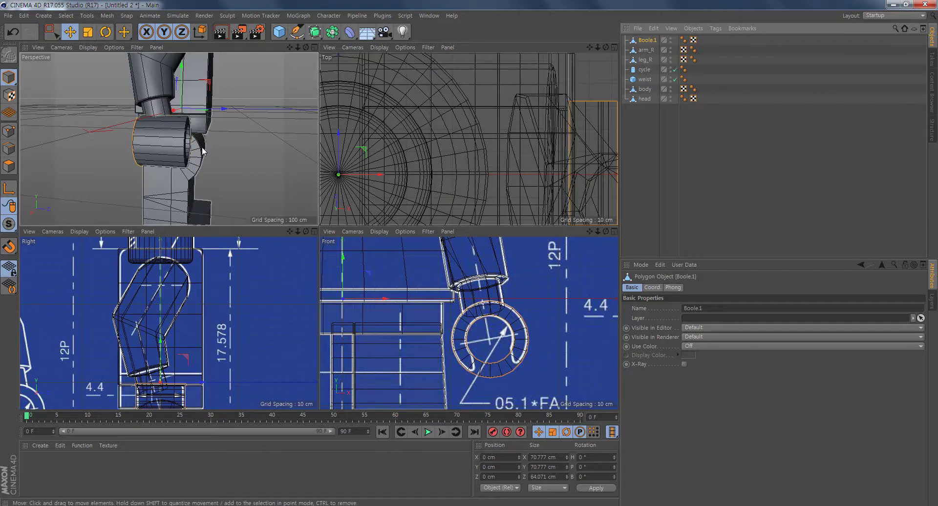
Step: Delete all points at the merged hand tube's negative Z end, at about Z -32 cm, using rectangle selection in the side view
scroll(162, 115, "up", 3)
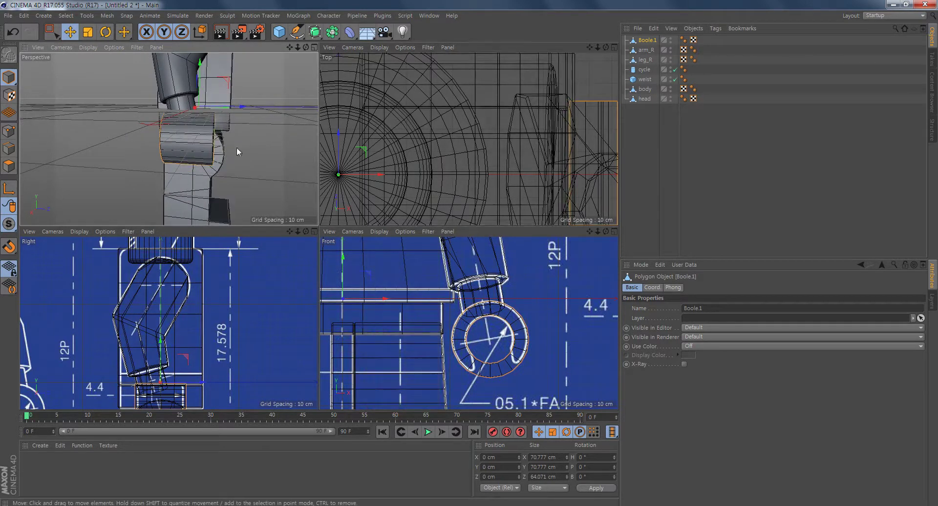
left_click(15, 126)
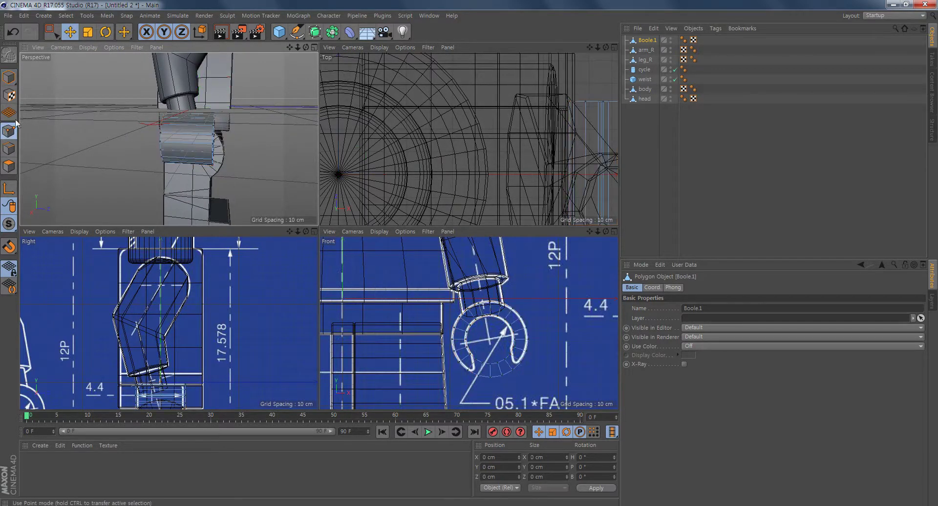
left_click(50, 32)
middle_click_drag(63, 397, 100, 320, "alt")
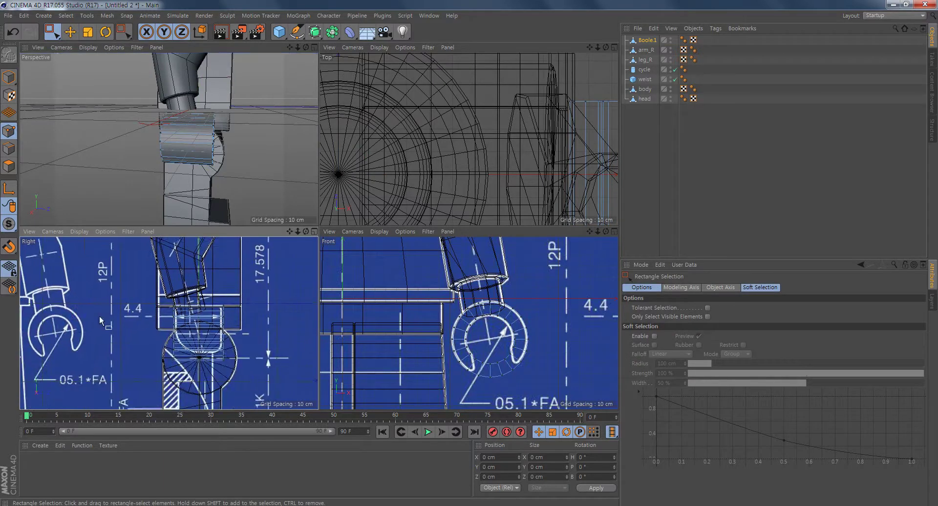
left_click_drag(145, 269, 202, 383)
middle_click(222, 364)
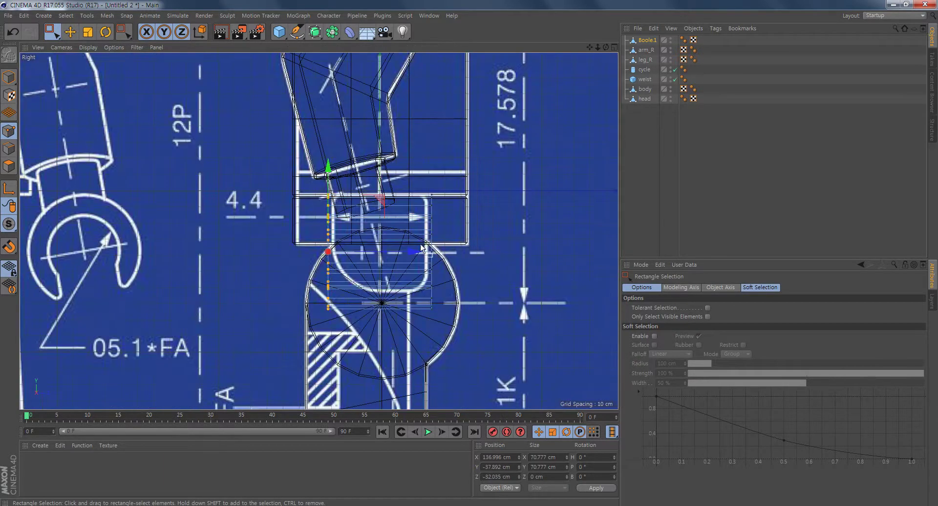
middle_click_drag(467, 283, 449, 271, "alt")
Step: Move all remaining hand ring points along Z to about 28.7 cm to match the blueprint's hand edge in the side view
left_click(551, 259)
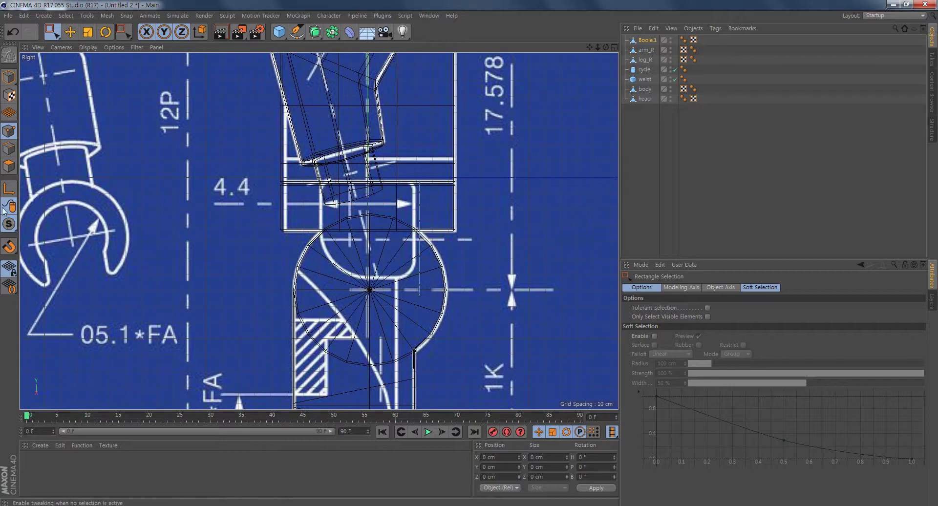
left_click(9, 167)
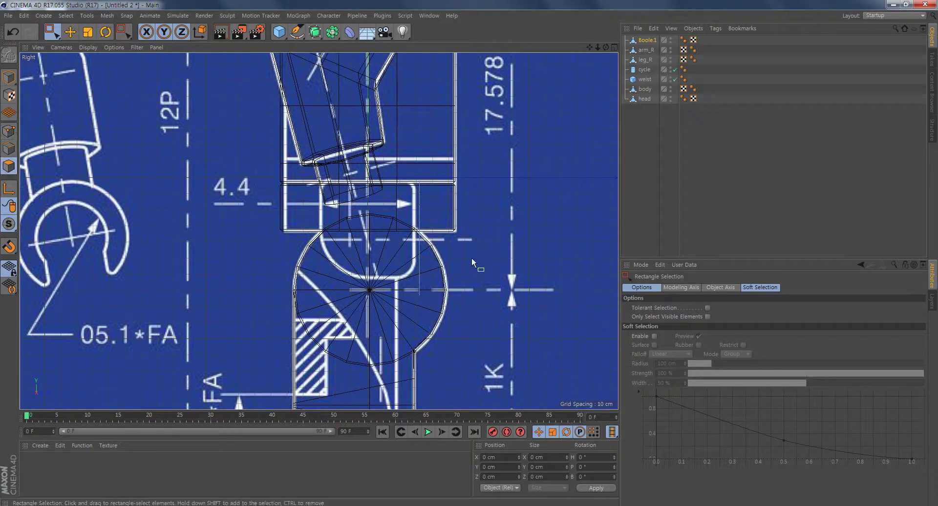
left_click_drag(473, 262, 485, 239)
left_click(9, 131)
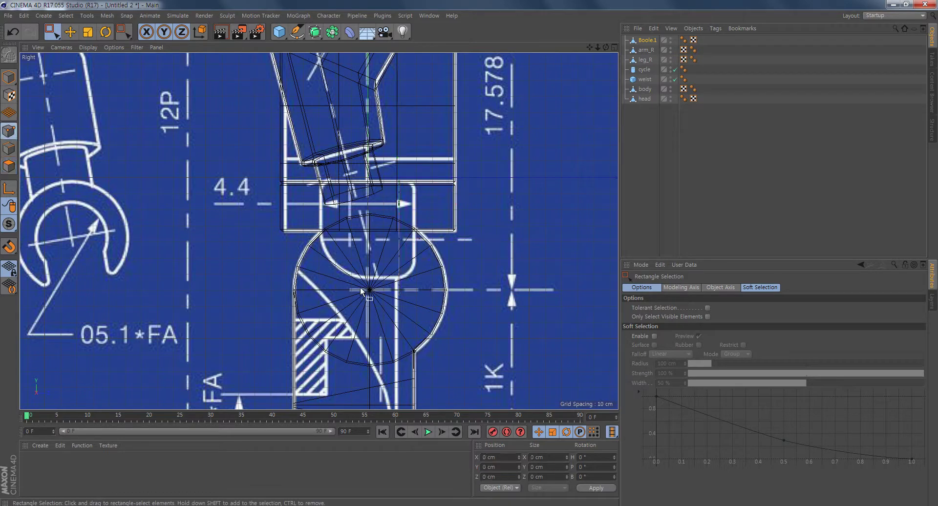
left_click_drag(451, 266, 402, 361)
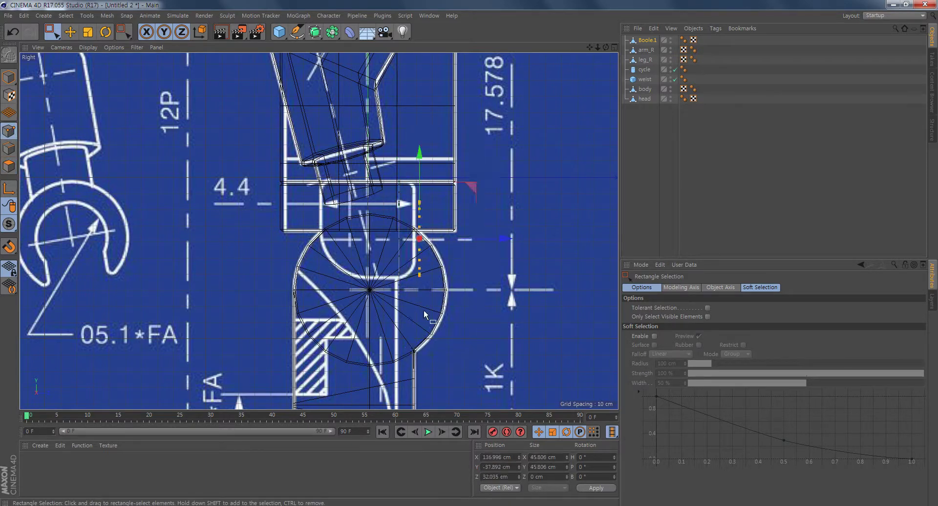
left_click(482, 318)
middle_click_drag(429, 255, 414, 255, "alt")
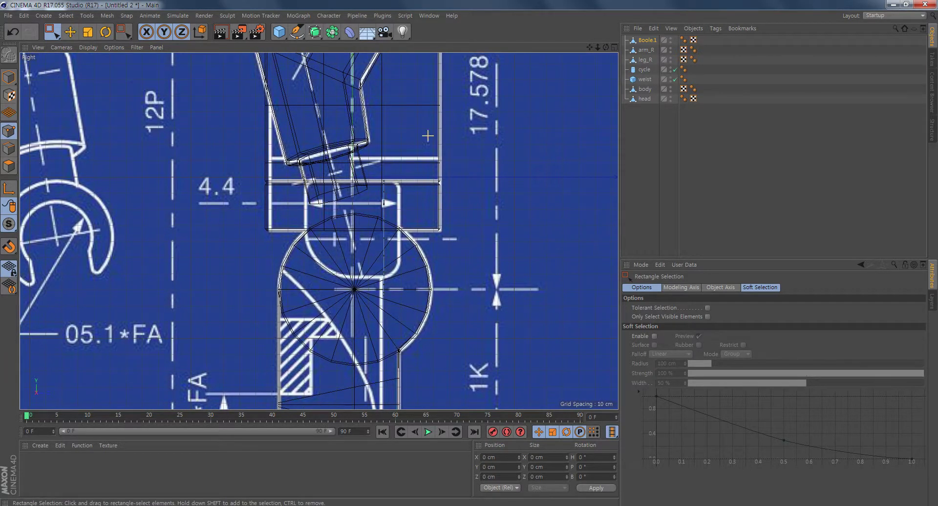
left_click_drag(433, 131, 366, 371)
left_click_drag(466, 239, 481, 240)
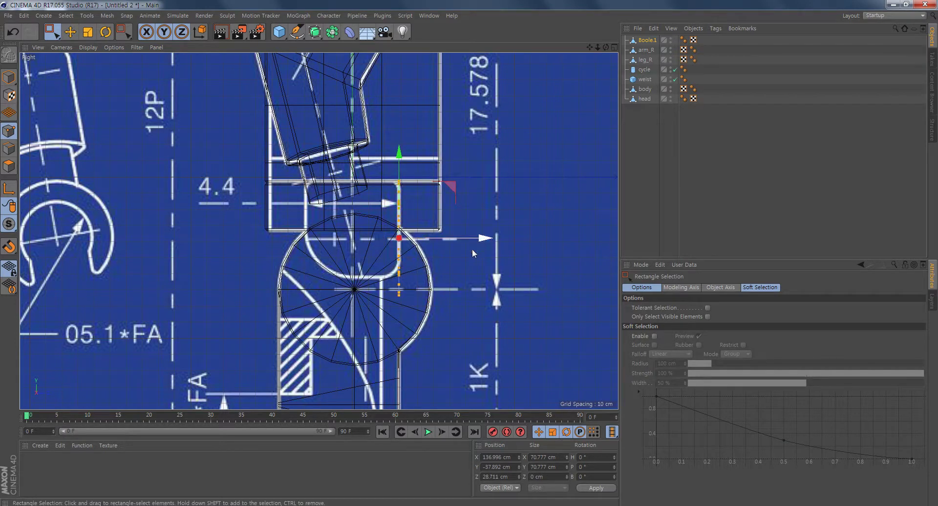
Step: Delete the four lowest points of the hand ring in the front view to open it into a C shape
middle_click(348, 225)
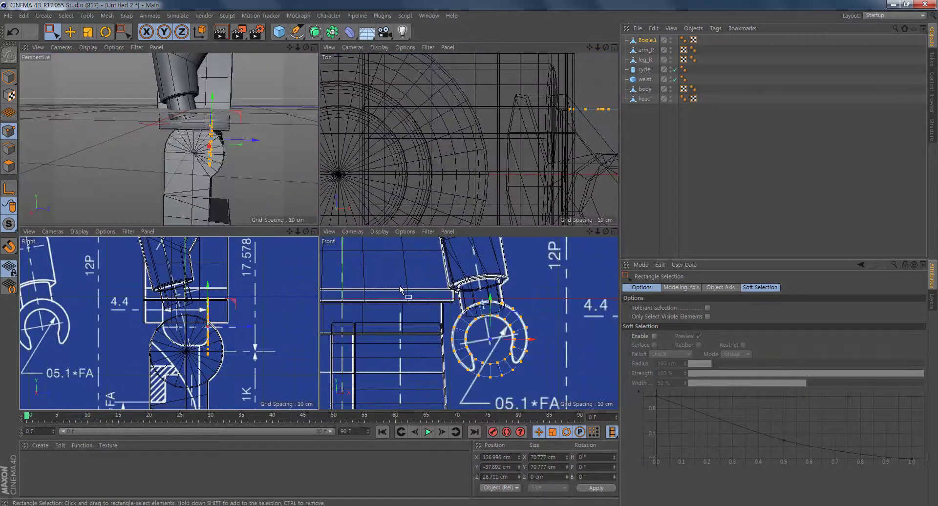
scroll(496, 357, "up", 5)
scroll(488, 351, "up", 3)
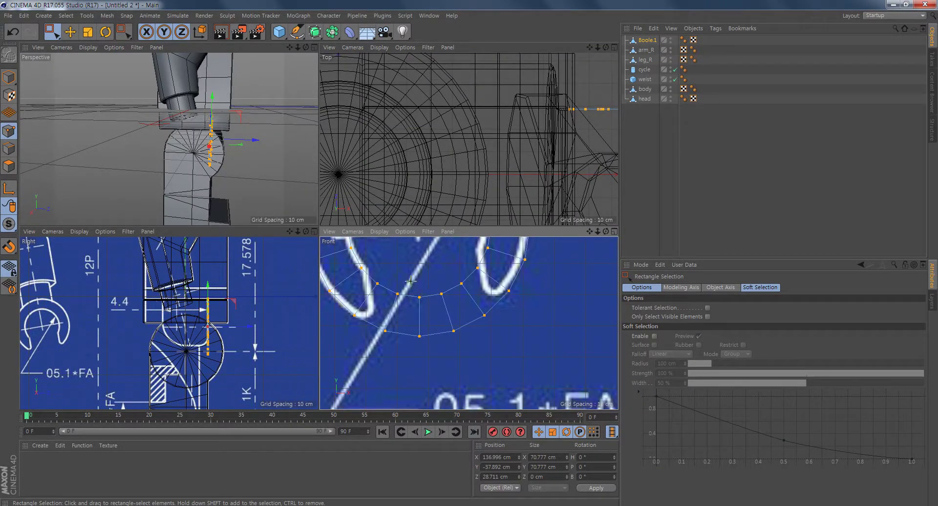
left_click_drag(410, 279, 457, 352)
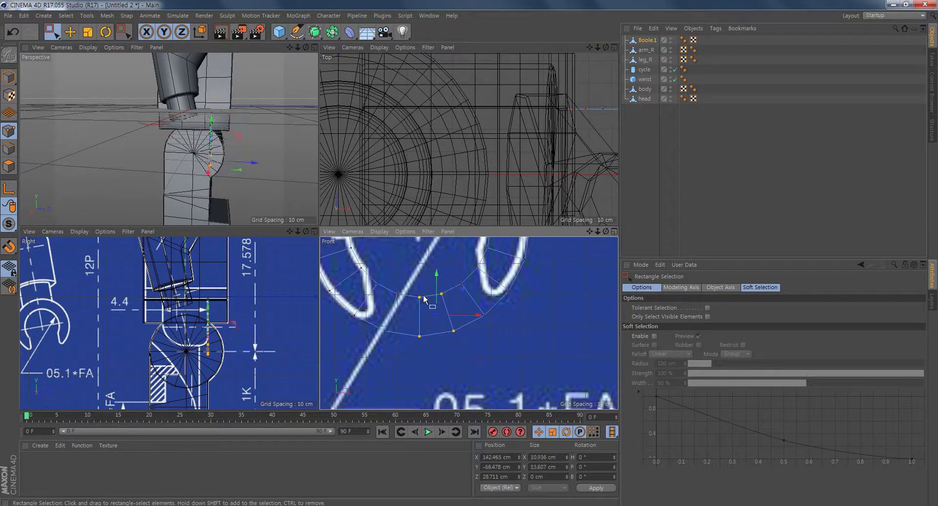
key("Delete")
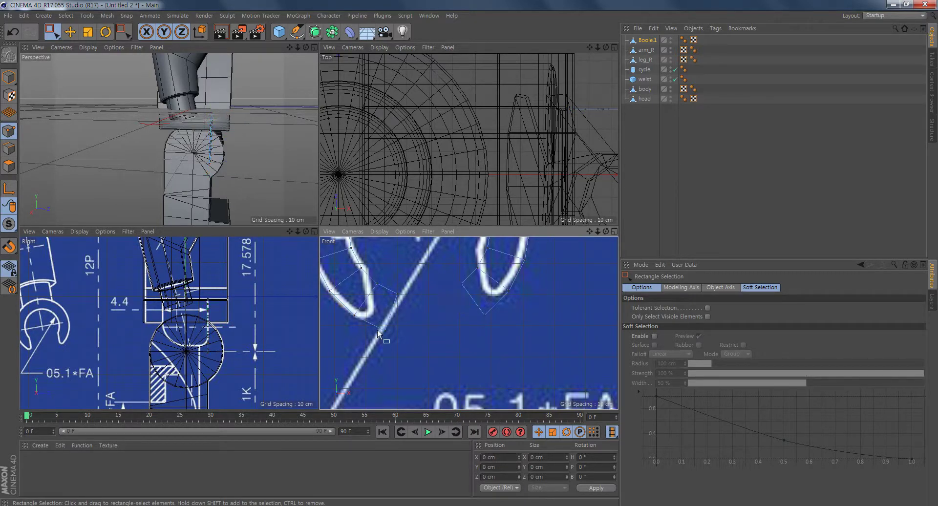
Step: Reposition the end points of the C's inner tip, nearest the leg, to follow the blueprint outline, with the lowest at about X 119.5, Y -67.3 cm
scroll(411, 332, "up", 3)
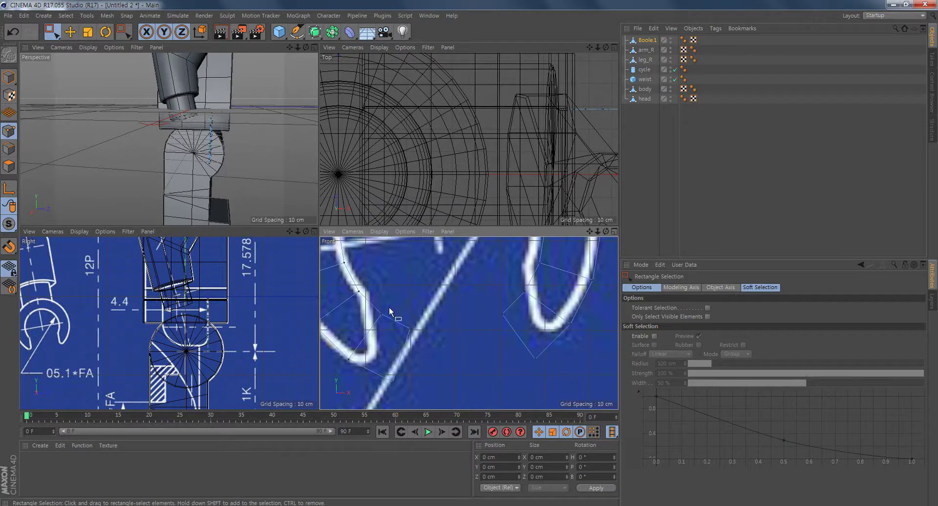
left_click_drag(372, 327, 371, 326)
middle_click(451, 327)
middle_click_drag(293, 192, 375, 222, "alt")
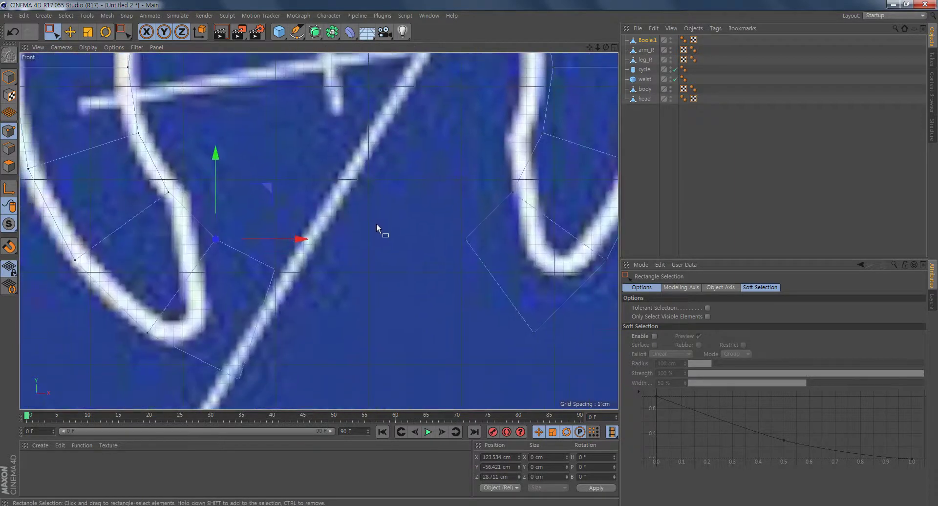
scroll(369, 224, "down", 2)
left_click_drag(300, 186, 270, 158)
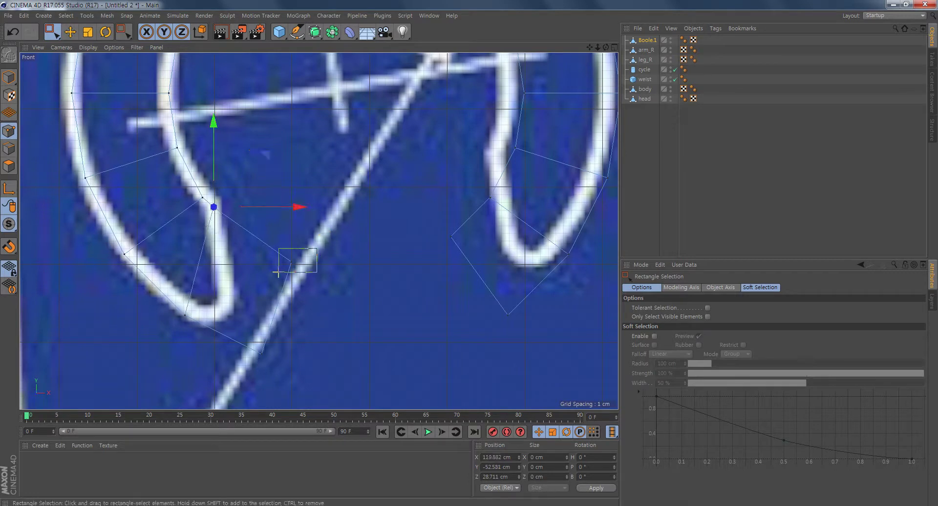
left_click_drag(278, 273, 276, 274)
left_click_drag(355, 209, 282, 251)
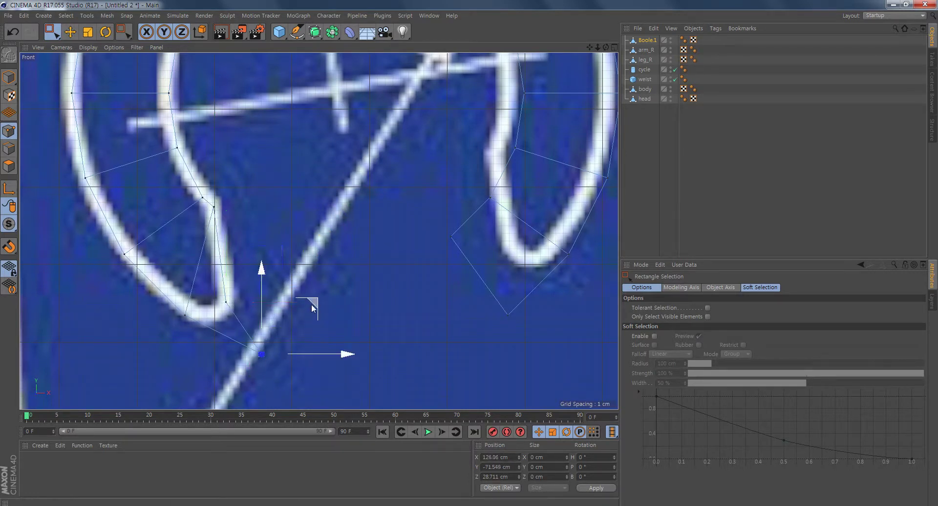
left_click_drag(311, 304, 262, 270)
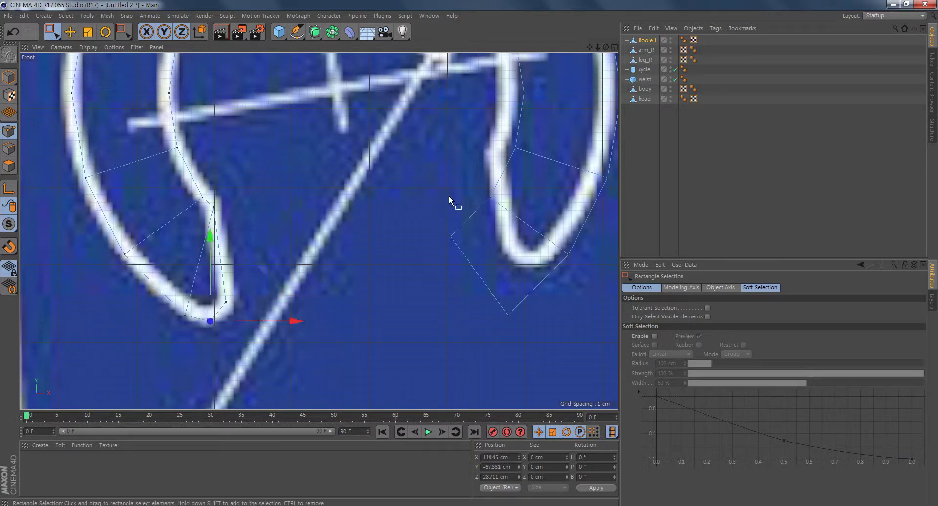
Step: Reposition the end points of the C's outer tip to follow the blueprint outline, placing the lowest at about X 161, Y -62.6 cm
left_click_drag(457, 182, 529, 228)
middle_click_drag(529, 229, 520, 264, "alt")
left_click_drag(533, 184, 543, 151)
left_click_drag(427, 249, 469, 302)
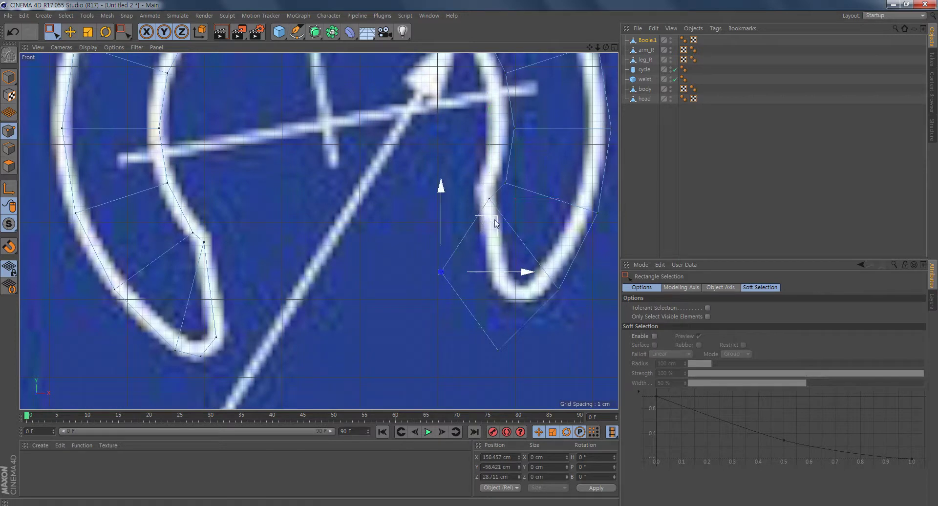
left_click_drag(495, 223, 544, 251)
left_click_drag(478, 335, 526, 378)
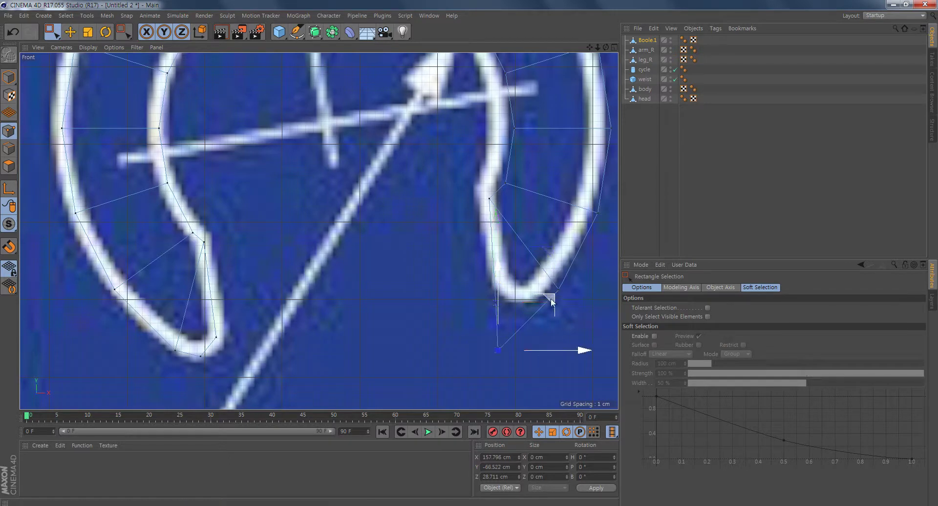
left_click_drag(549, 298, 571, 265)
scroll(371, 237, "down", 2)
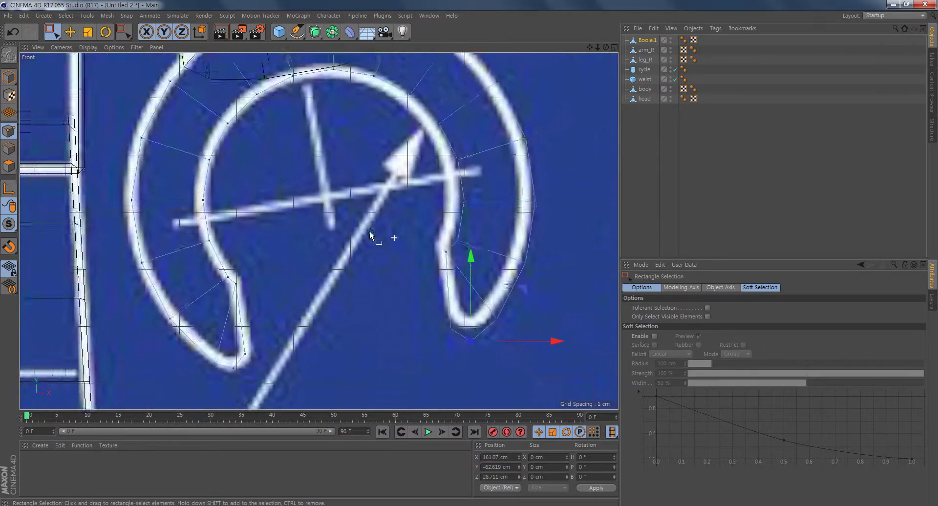
scroll(369, 235, "down", 3)
middle_click(376, 291)
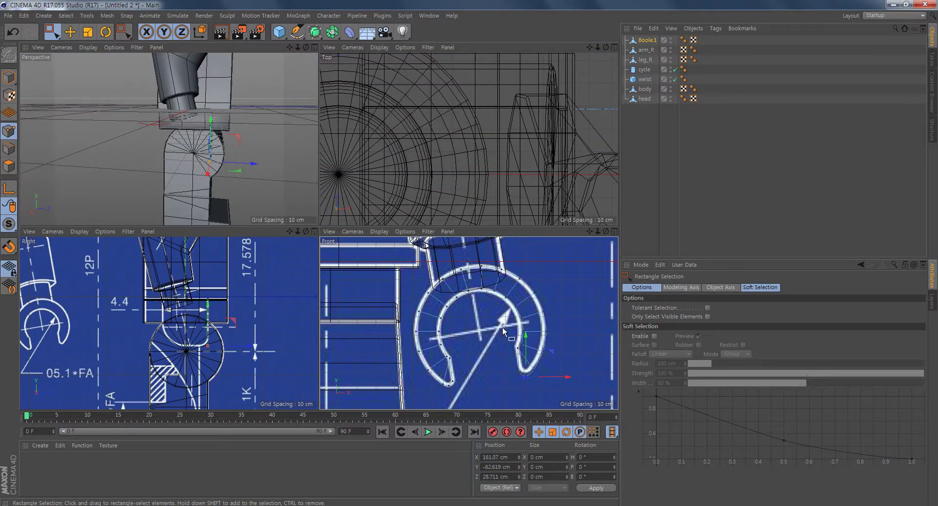
Step: Extrude the C-shaped hand polygons with an offset of about -57.7 cm to match the blueprint hand width in the side view
left_click(9, 166)
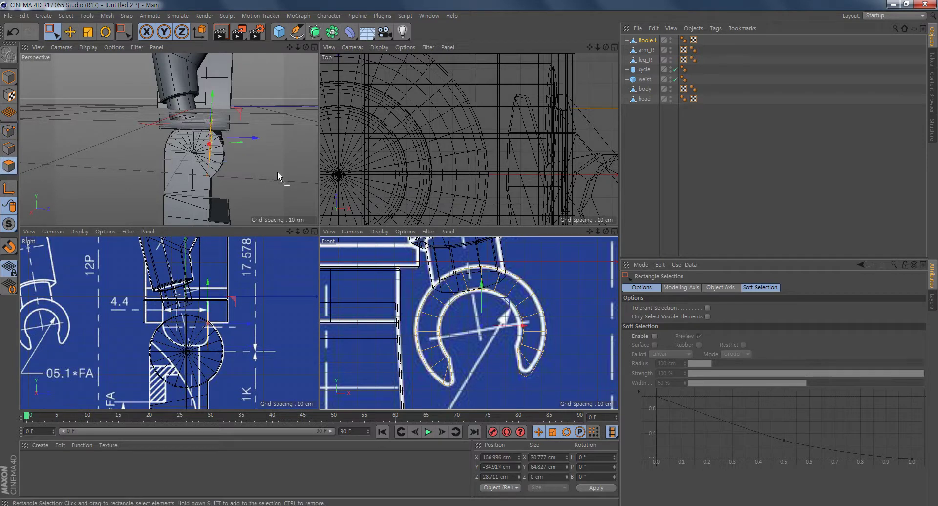
left_click_drag(252, 180, 221, 168, "alt")
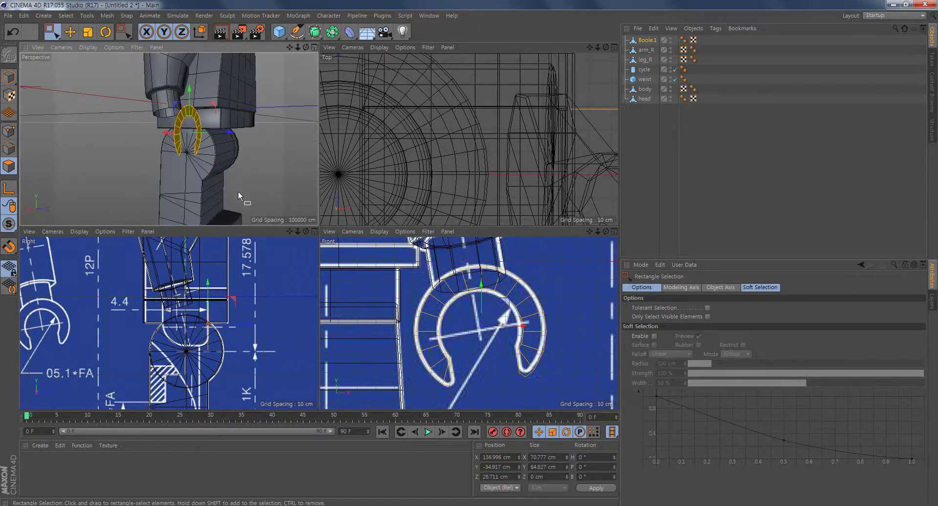
middle_click(223, 347)
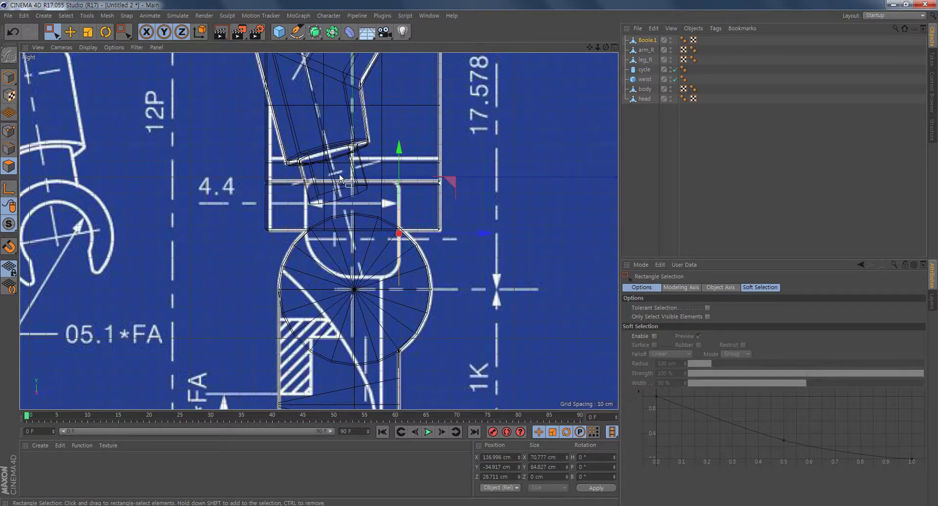
right_click(478, 98)
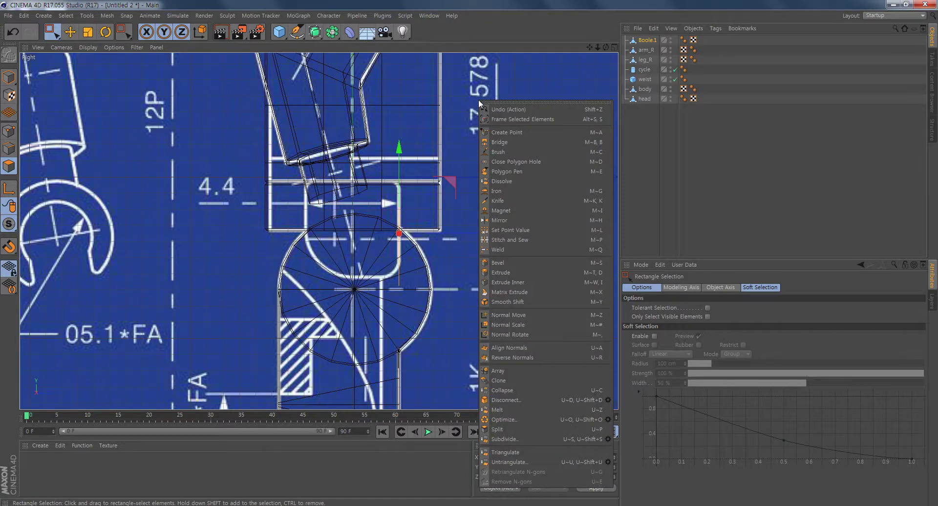
left_click(528, 272)
left_click_drag(430, 345, 338, 346)
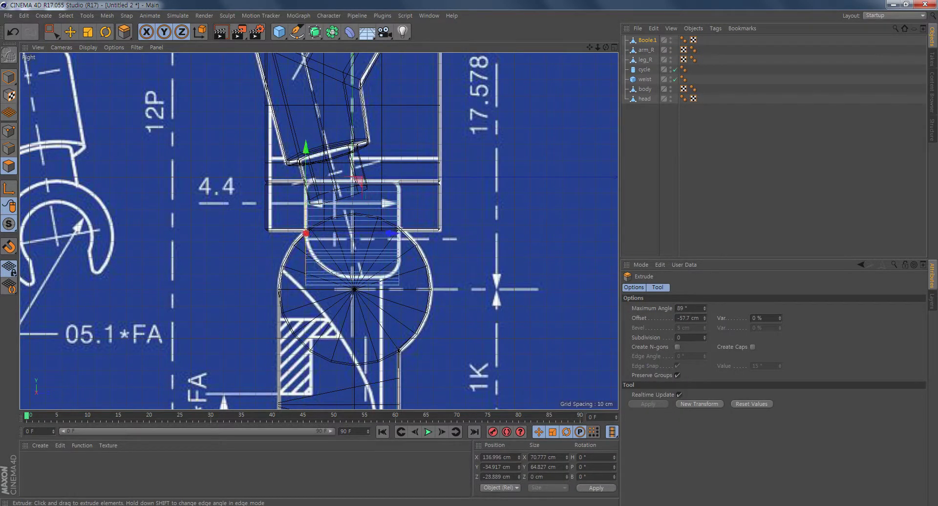
middle_click(414, 304)
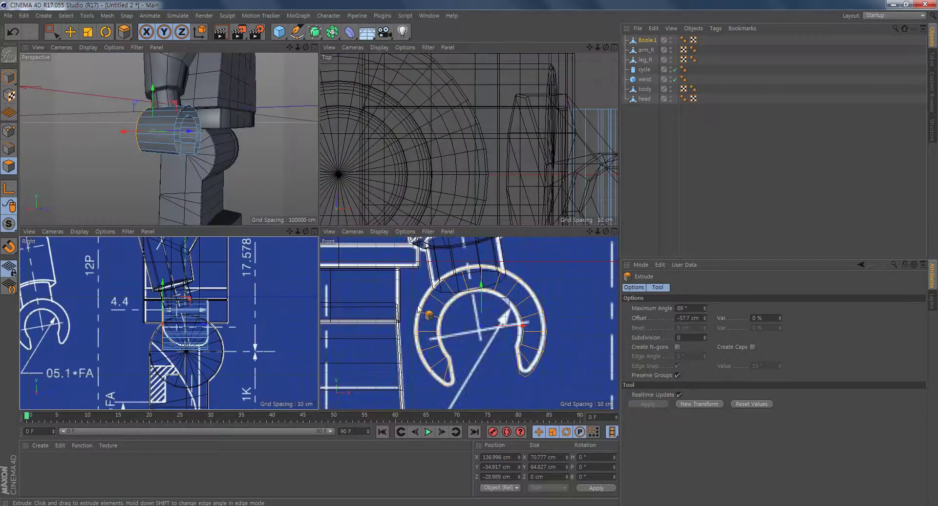
Step: Enable Create Caps for the hand extrusion so the C-shaped body gets a closed face
left_click_drag(182, 171, 136, 175, "alt")
right_click_drag(94, 165, 210, 144, "alt")
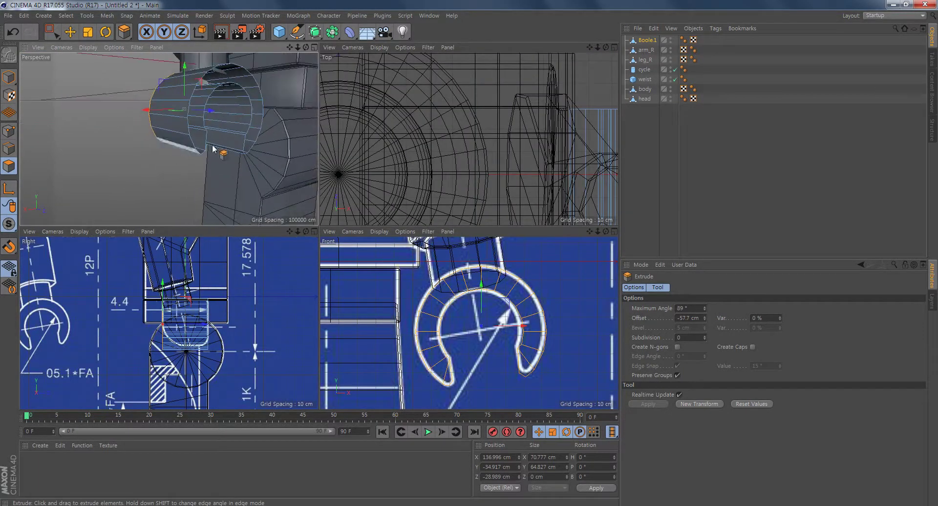
middle_click_drag(210, 143, 181, 162, "alt")
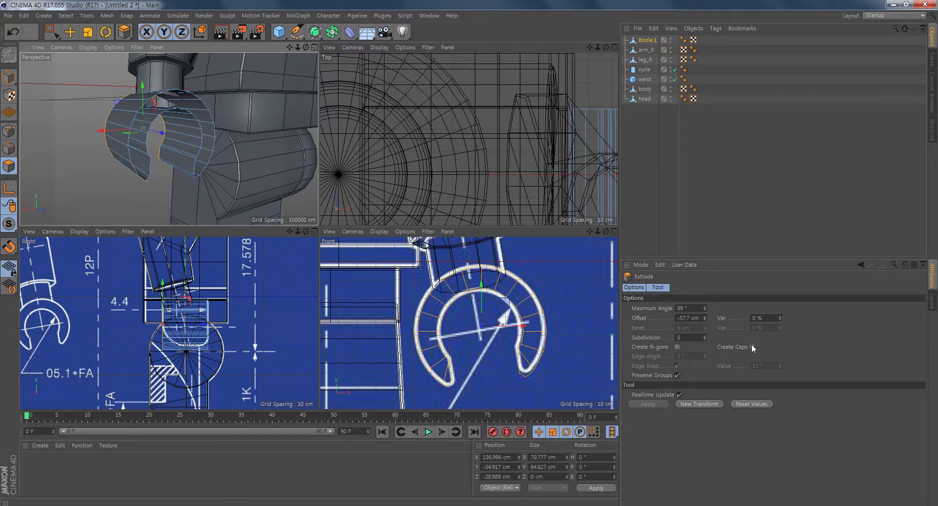
left_click(752, 347)
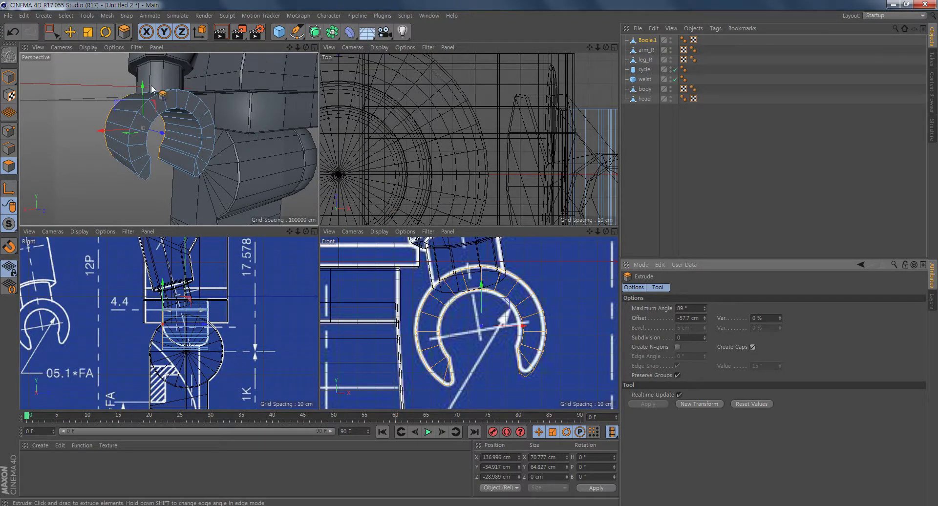
middle_click(200, 358)
scroll(391, 272, "up", 5)
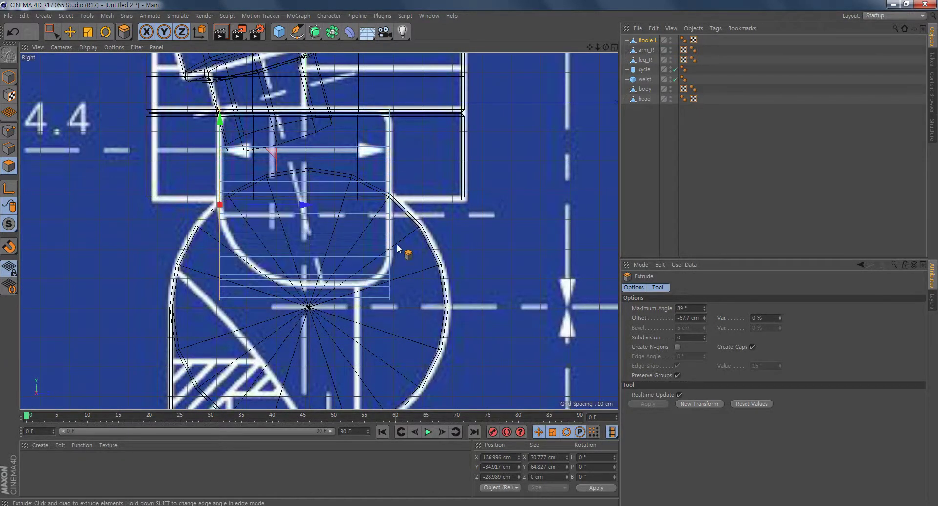
middle_click(383, 267)
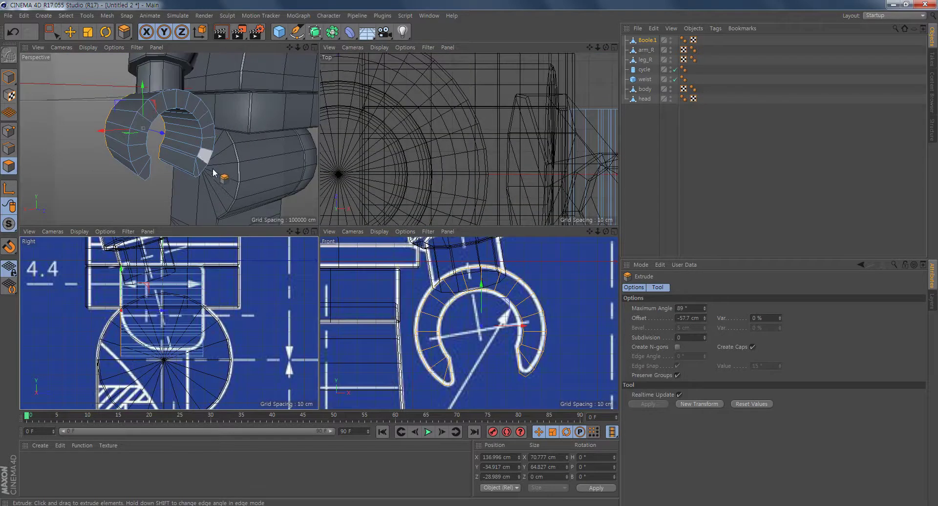
Step: Move the four end points of both C tips on the hand's original face inward along Z to about 19.7 cm, following the side-view curve
scroll(161, 161, "up", 3)
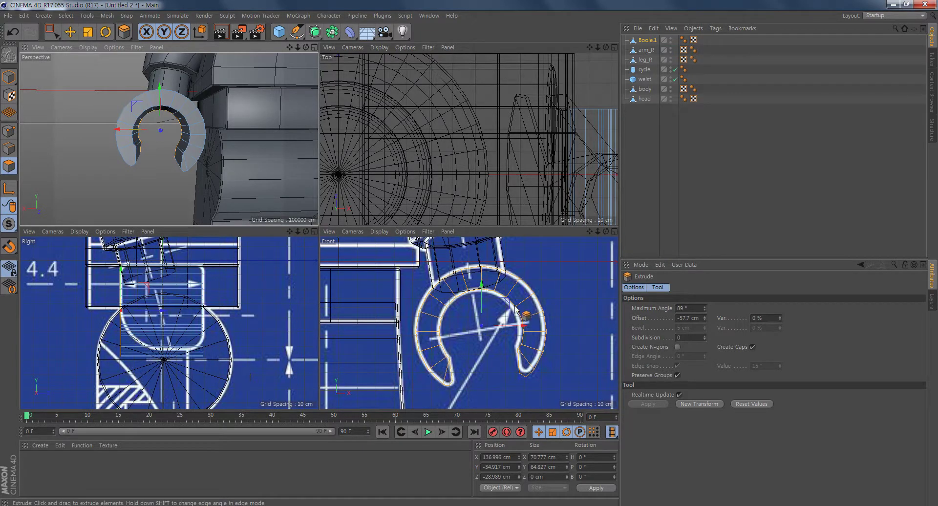
left_click_drag(157, 181, 264, 264, "alt")
left_click_drag(279, 209, 149, 146, "alt")
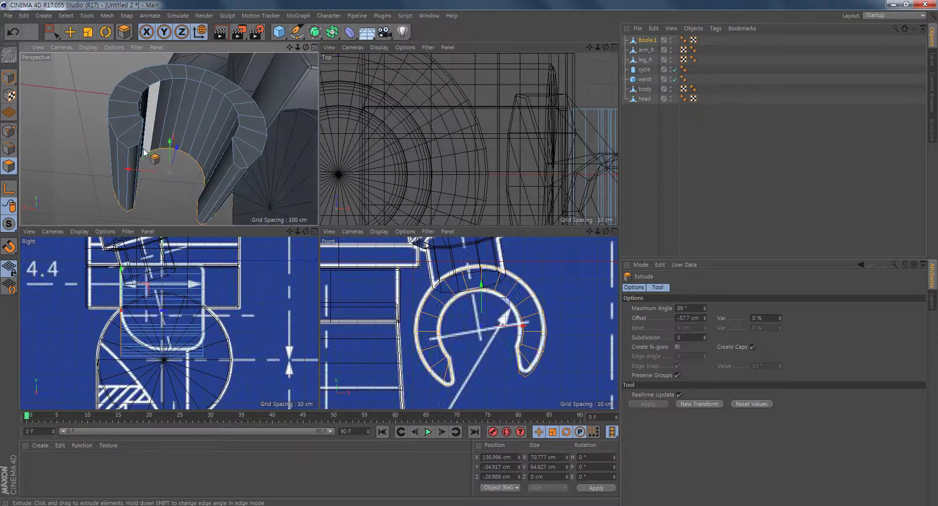
left_click(70, 32)
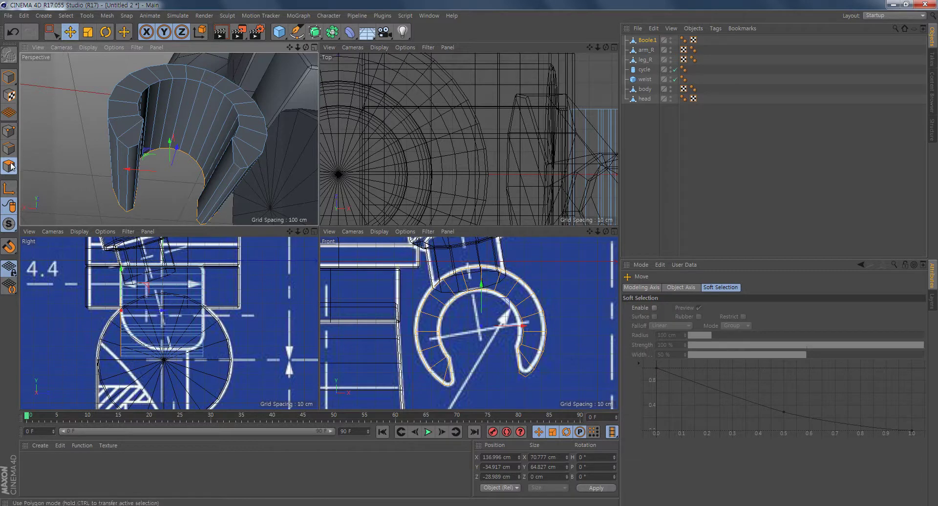
left_click(8, 148)
scroll(130, 166, "up", 5)
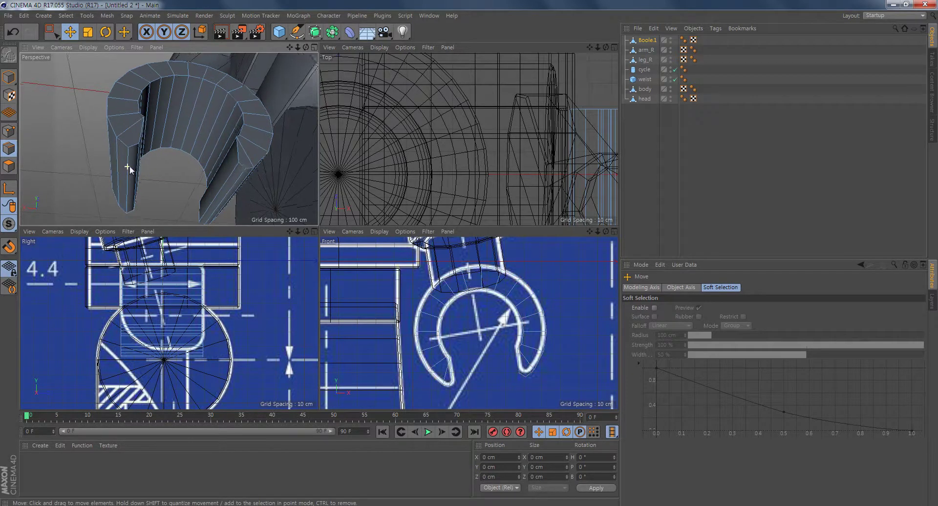
left_click(9, 131)
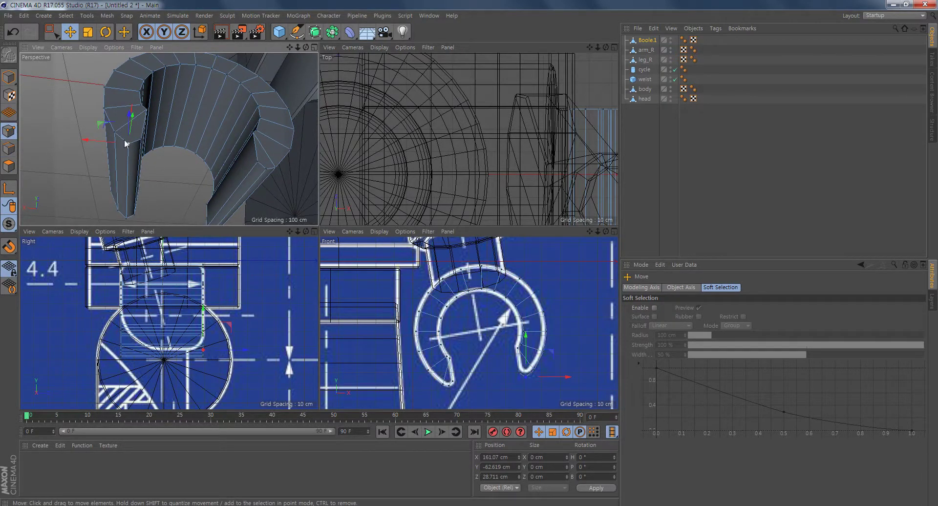
mouse_move(267, 171)
left_mouse_down("alt")
mouse_move(242, 174)
mouse_move(268, 168)
left_mouse_up("alt")
left_click(265, 169, "shift")
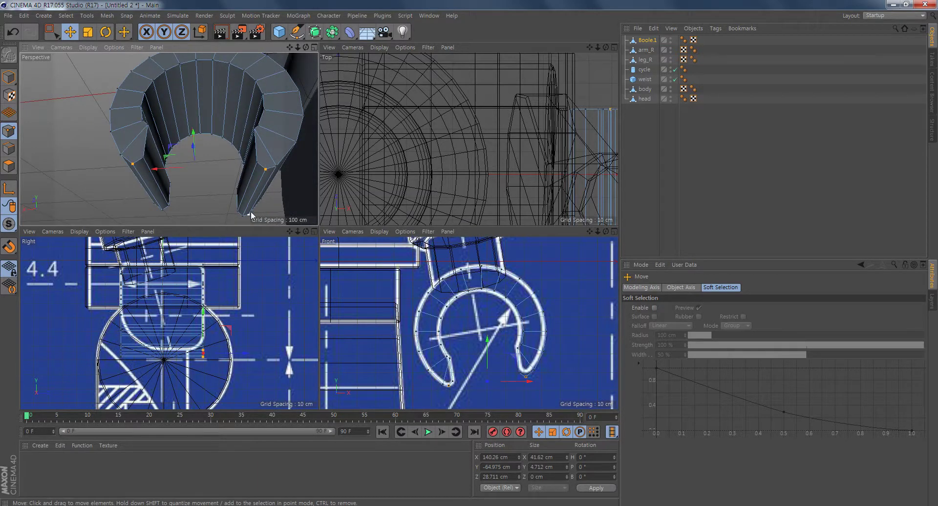
scroll(277, 373, "up", 6)
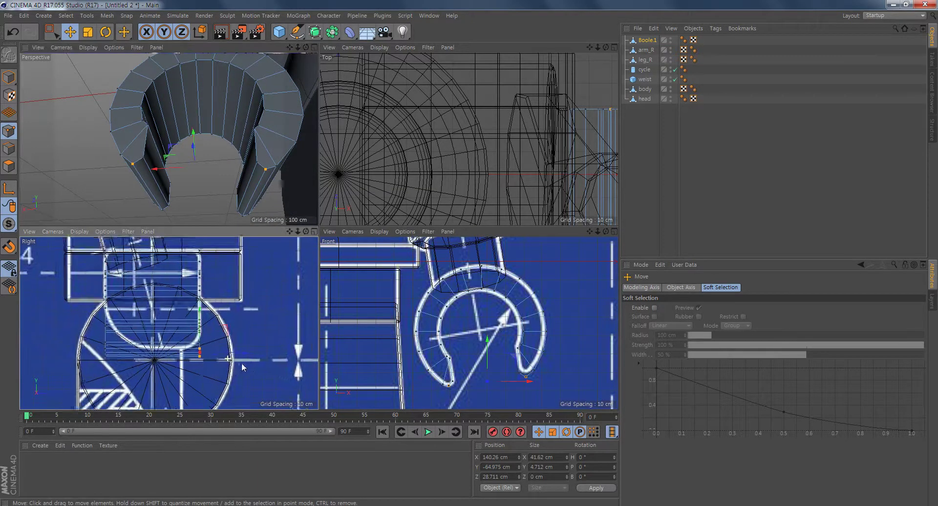
left_click(257, 162, "shift")
left_click(143, 158, "shift")
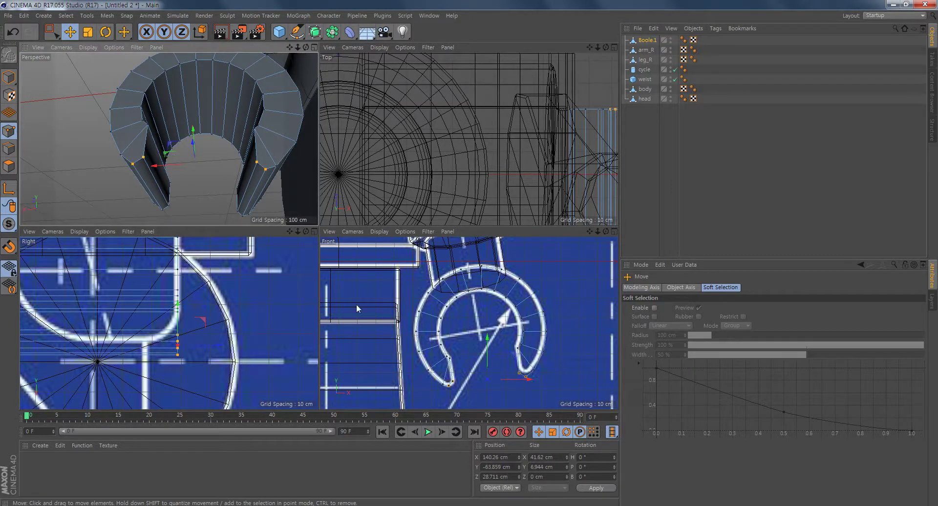
left_click_drag(224, 345, 193, 355)
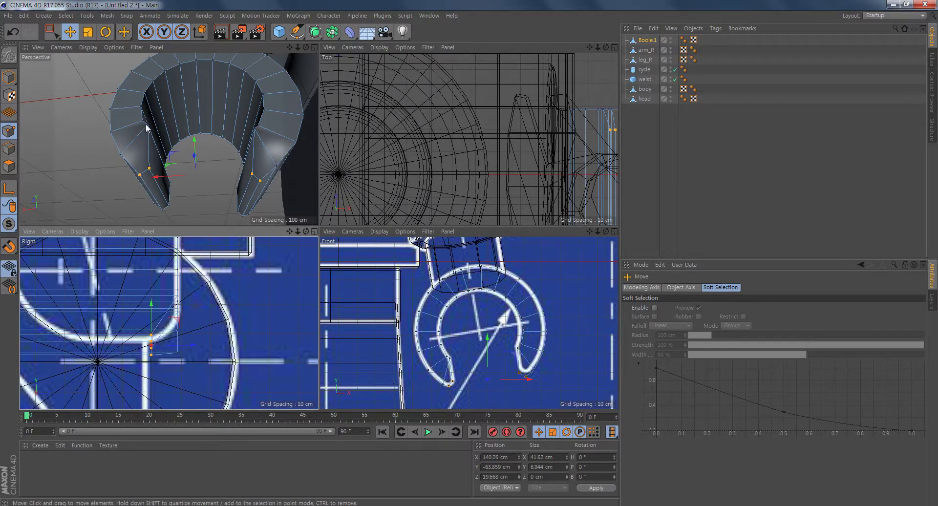
Step: Move the two outer-edge points just above the tips on the same face along Z to about 25.2 cm
left_click(123, 155)
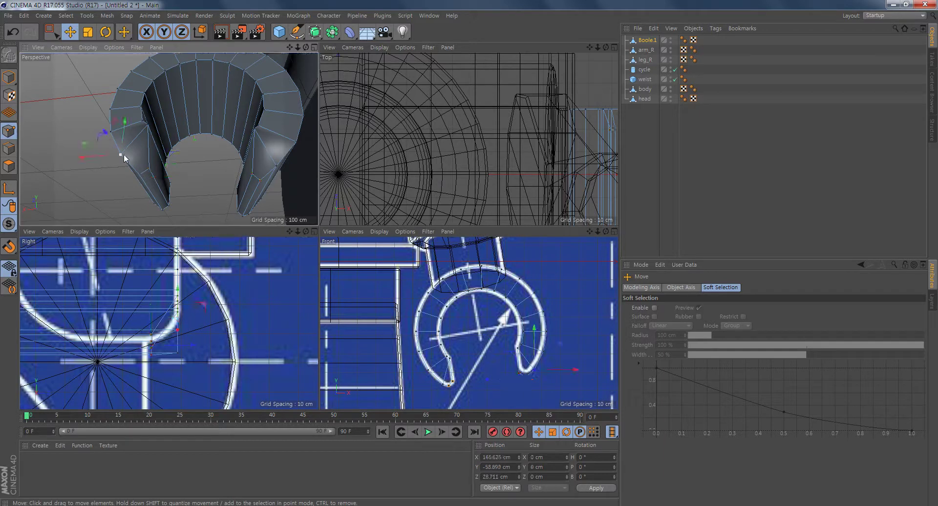
left_click(276, 165, "shift")
left_click_drag(215, 342, 208, 346)
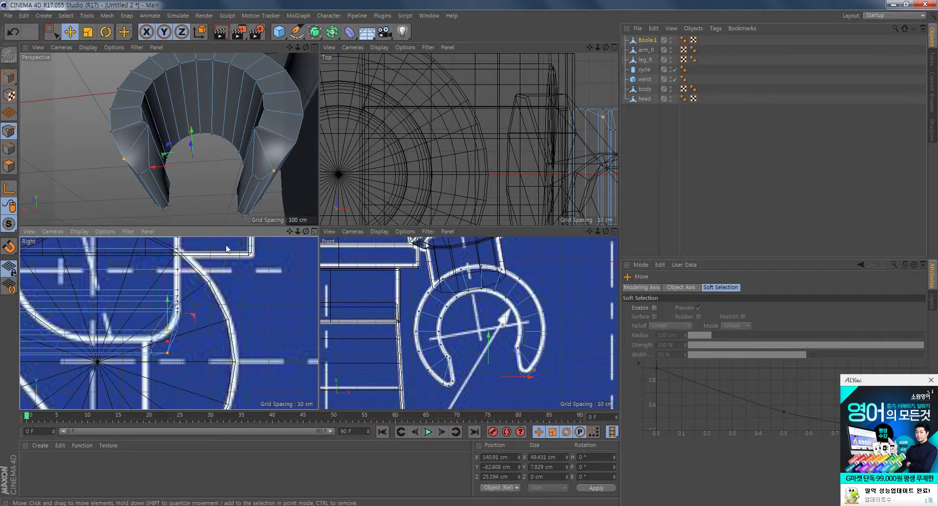
Step: Move the two inner-edge points just above the tips on that face along Z to about 28 cm
left_click(255, 128)
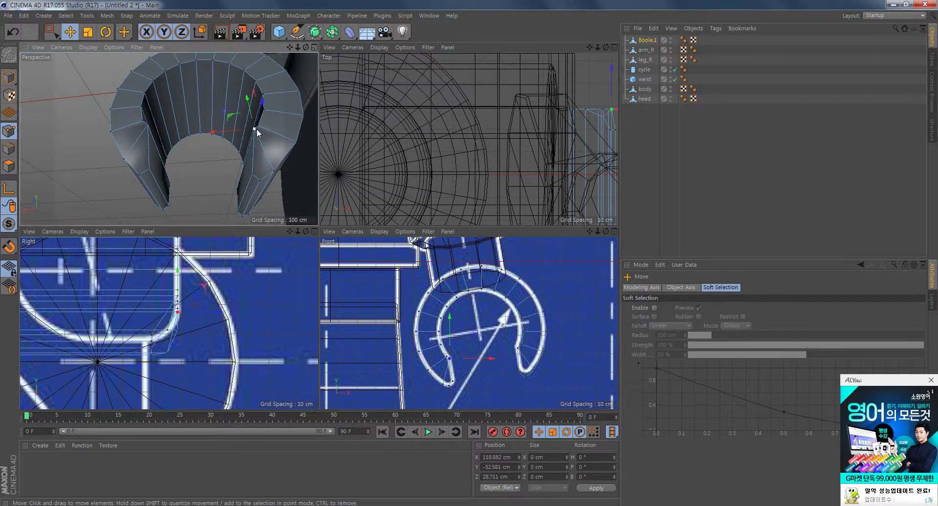
left_click(149, 126, "shift")
left_click_drag(220, 304, 219, 308)
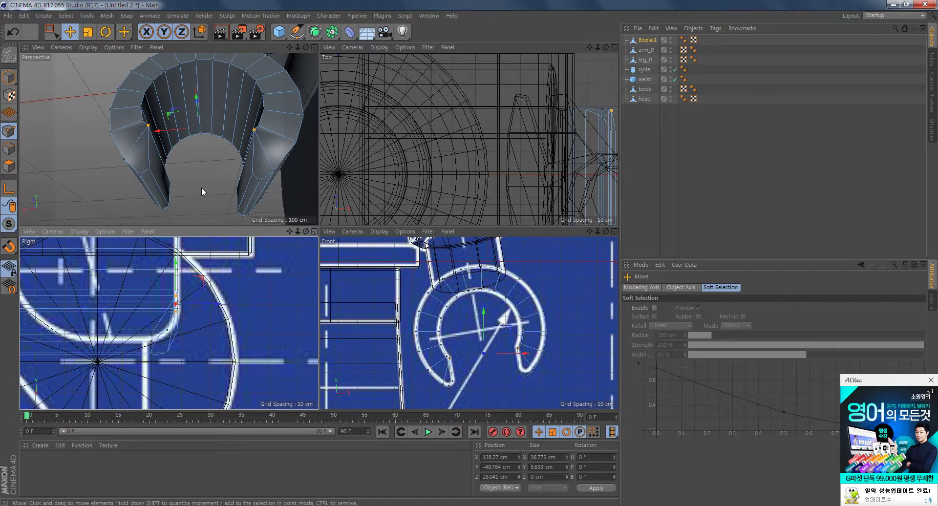
Step: Move the four end points of both C tips on the hand's opposite face along Z to about -6 cm, following the side-view curve
left_click_drag(201, 187, 212, 280, "alt")
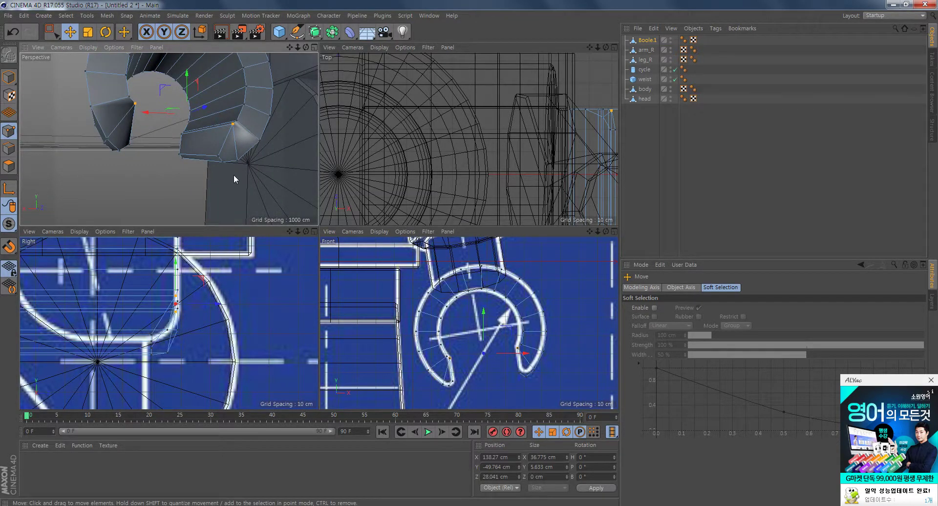
left_click_drag(234, 175, 178, 148, "alt")
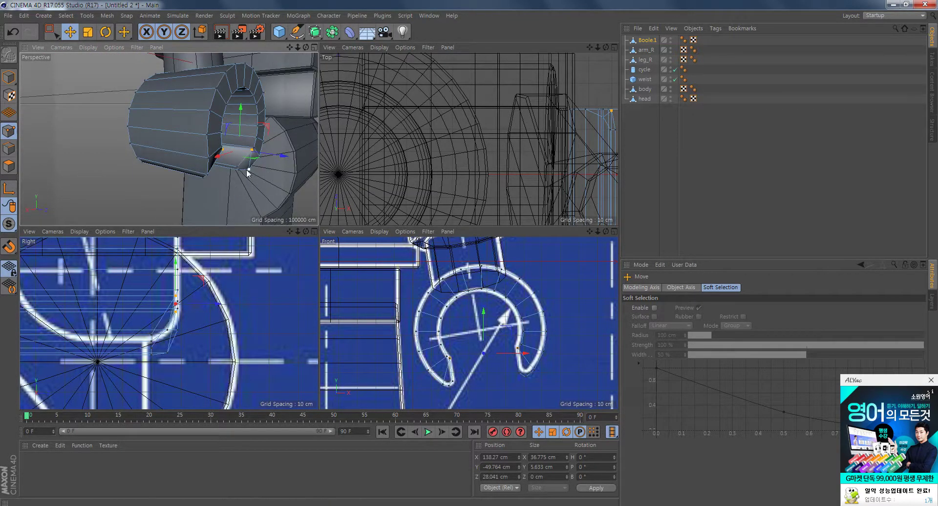
left_click_drag(245, 166, 252, 140, "alt")
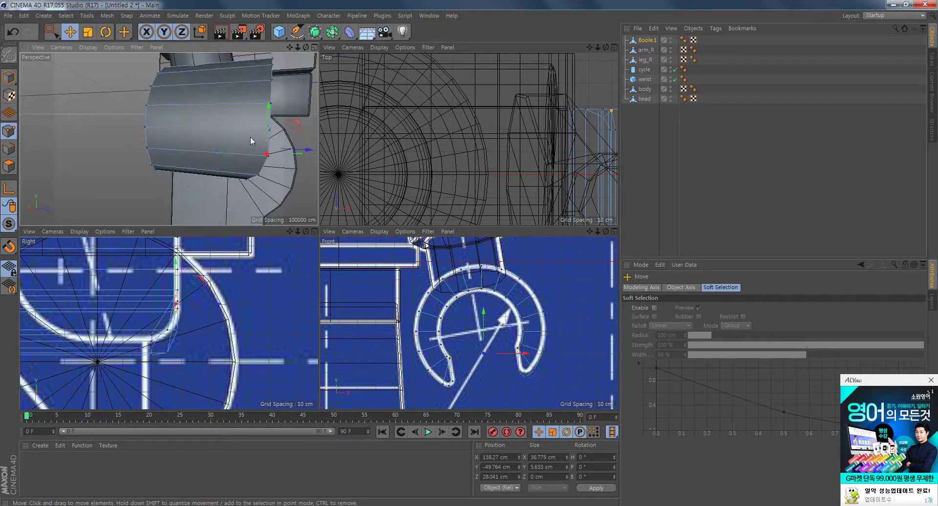
left_click_drag(199, 161, 89, 203, "alt")
left_click(179, 174)
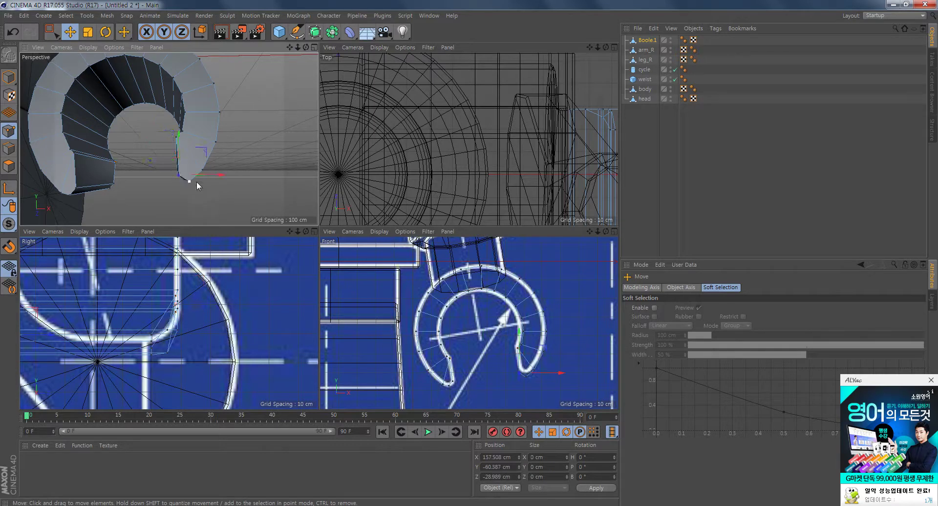
left_click_drag(197, 180, 227, 167, "alt")
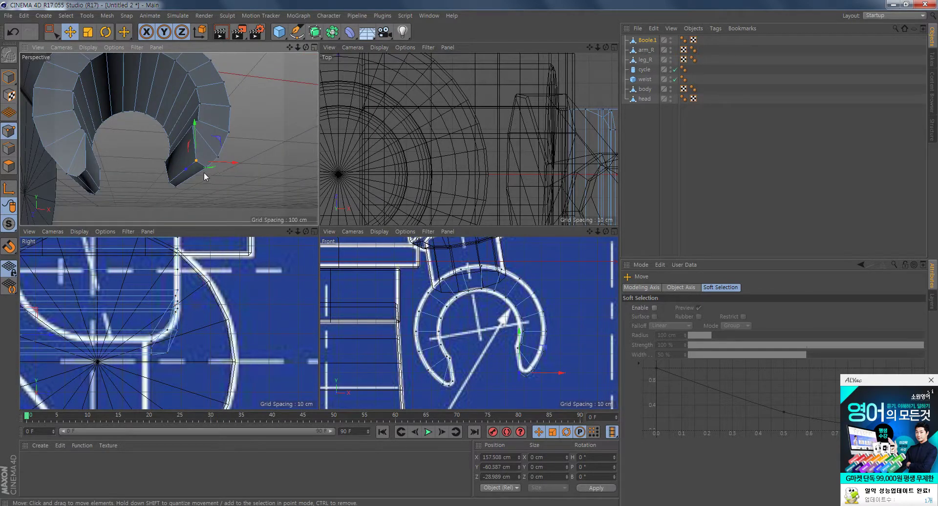
left_click(206, 167, "shift")
left_click(86, 169, "shift")
left_click(78, 176, "shift")
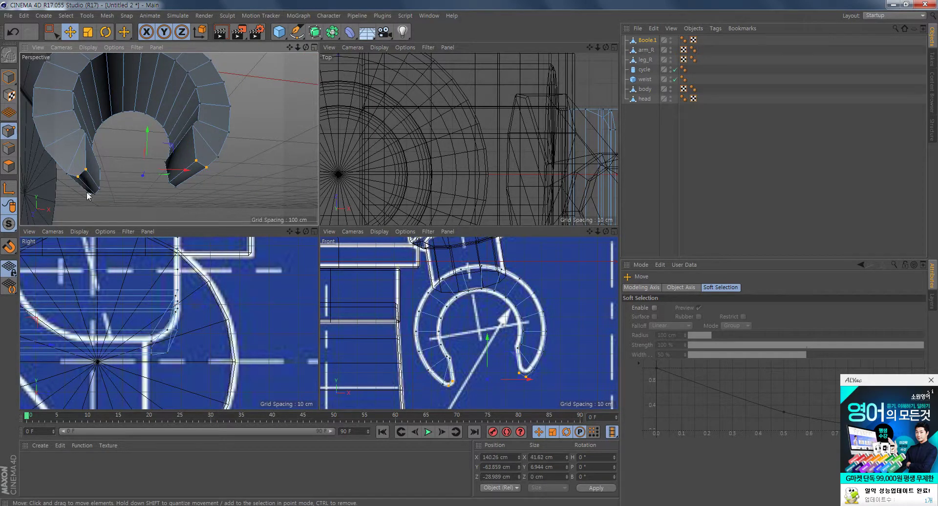
middle_click_drag(81, 344, 171, 348, "alt")
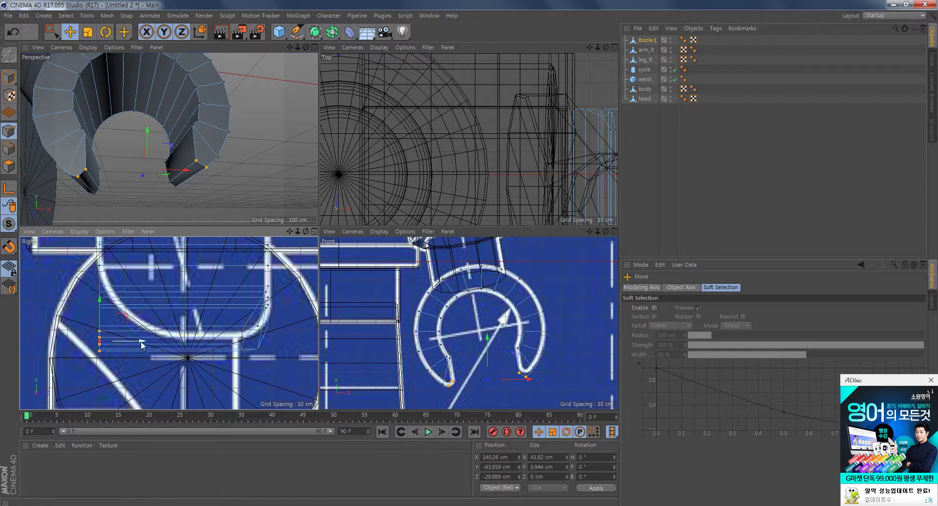
left_click_drag(101, 337, 209, 342)
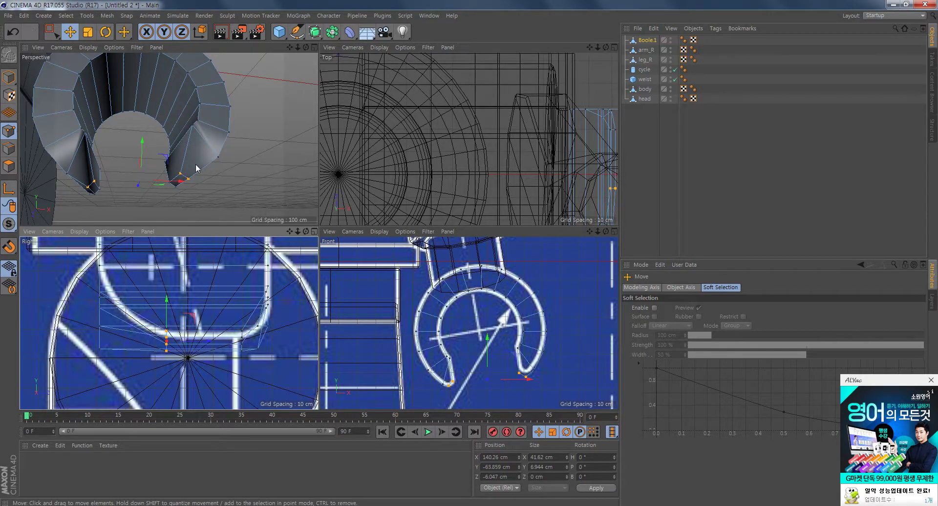
Step: Move the two outer-edge points just above the tips on the opposite face along Z to about -14.8 cm
left_click_drag(196, 168, 220, 181, "alt")
left_click(217, 165)
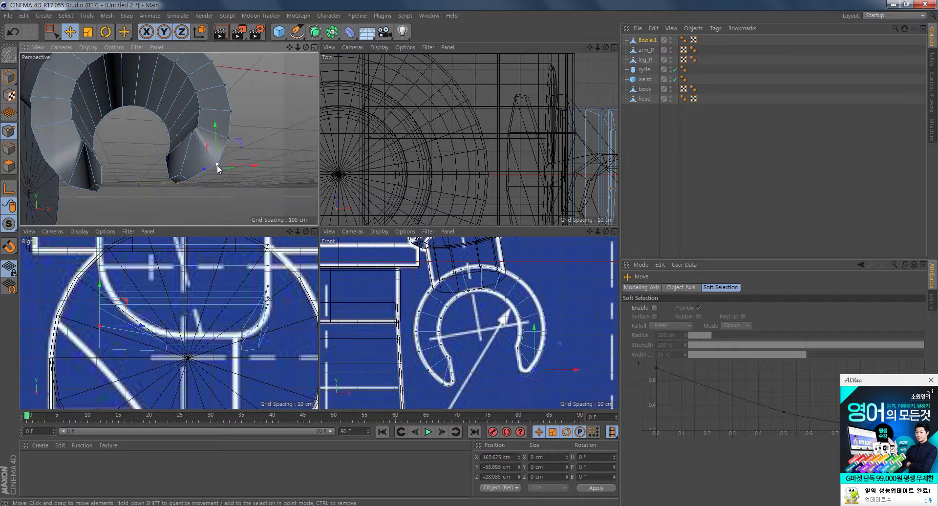
left_click(69, 186, "shift")
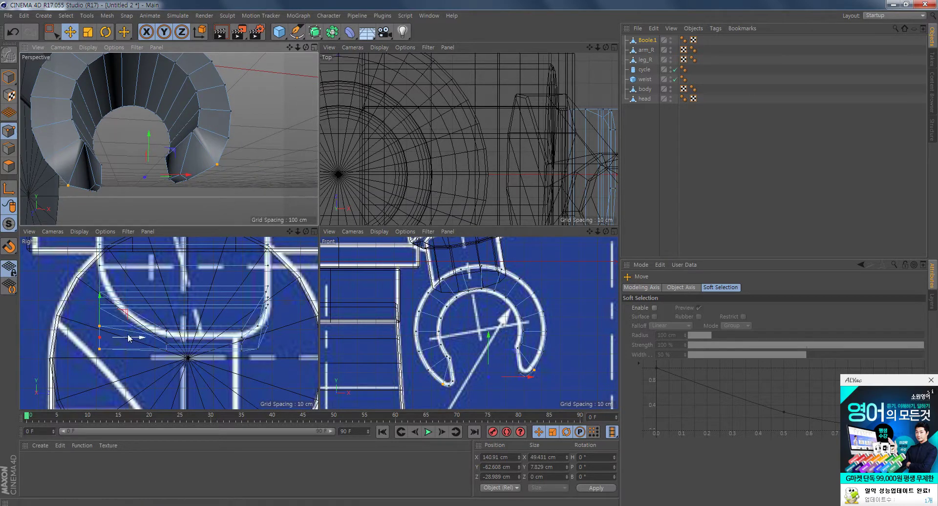
left_click_drag(145, 338, 181, 345)
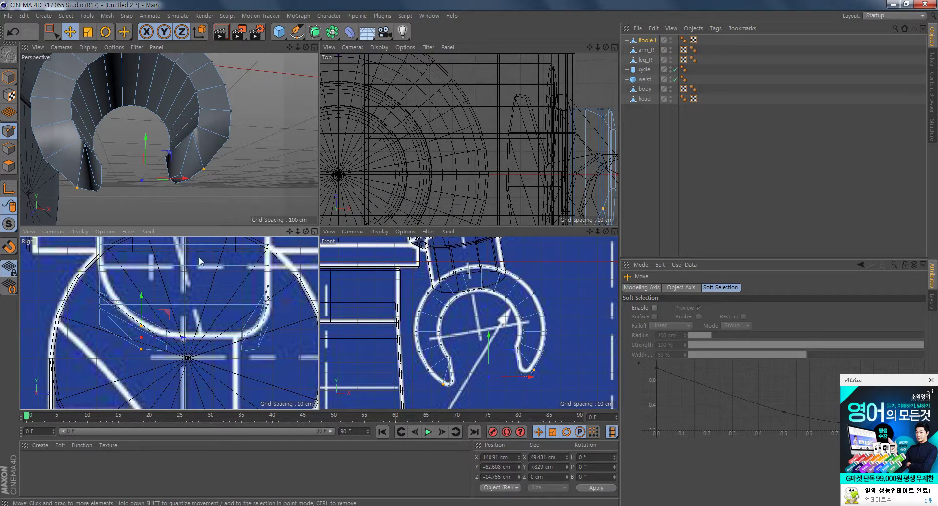
Step: Move the next pair of outer-edge points above both tips on the hand's opposite face along Z to about -25.3 cm
left_click(228, 138)
left_click(44, 161, "shift")
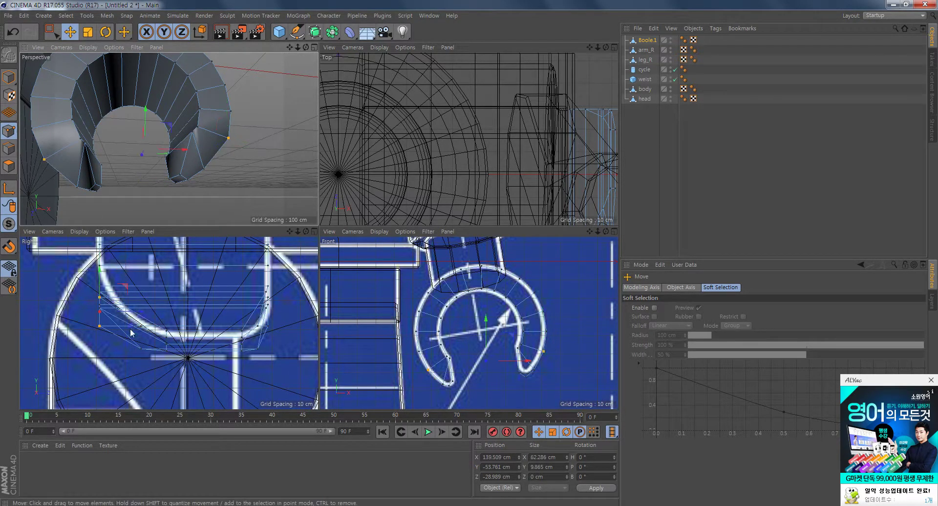
left_click_drag(145, 319, 149, 320)
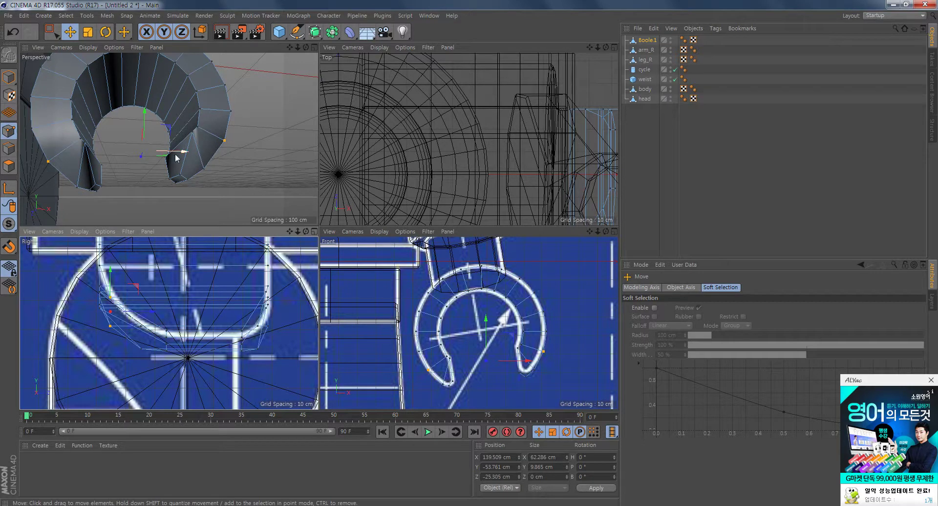
Step: Move the two inner-edge points just above the tips on the opposite face along Z to about -25.1 cm
left_click_drag(212, 144, 212, 117, "alt")
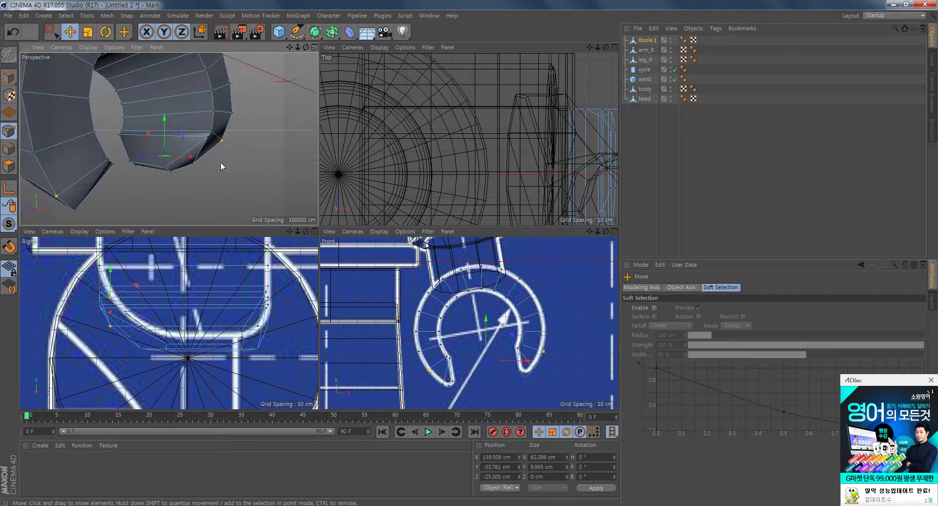
left_click_drag(221, 163, 176, 151, "alt")
left_click(190, 132)
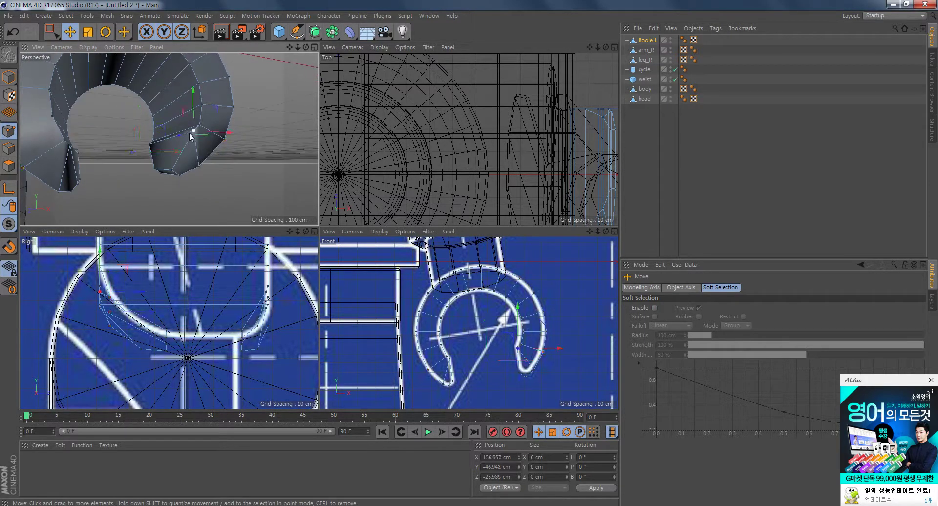
left_click(70, 146, "shift")
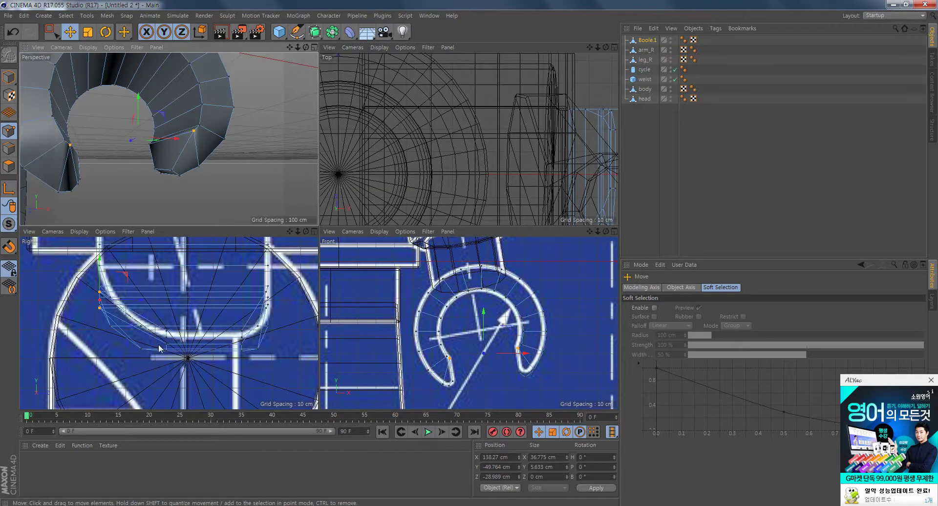
left_click_drag(143, 300, 150, 313)
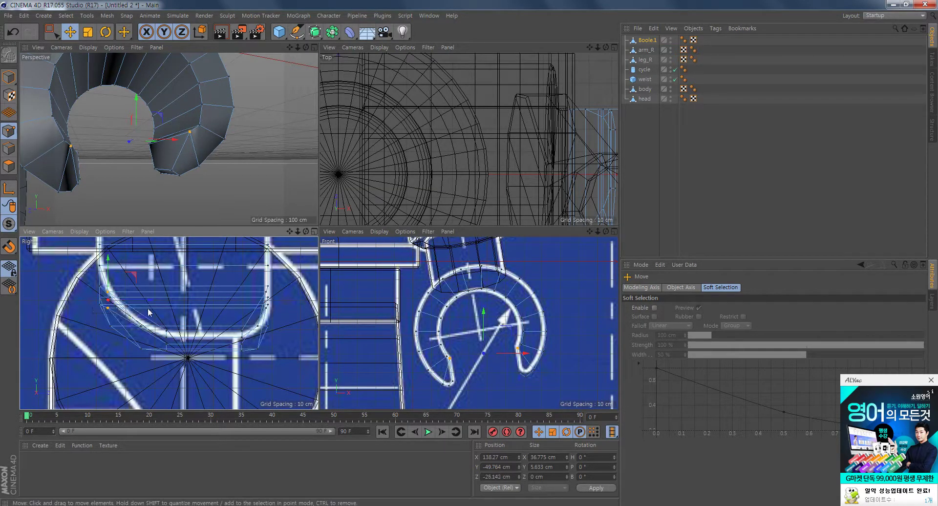
Step: Move the next pair of inner-edge points up the C on the opposite face along Z to about -27.1 cm
left_click(199, 125)
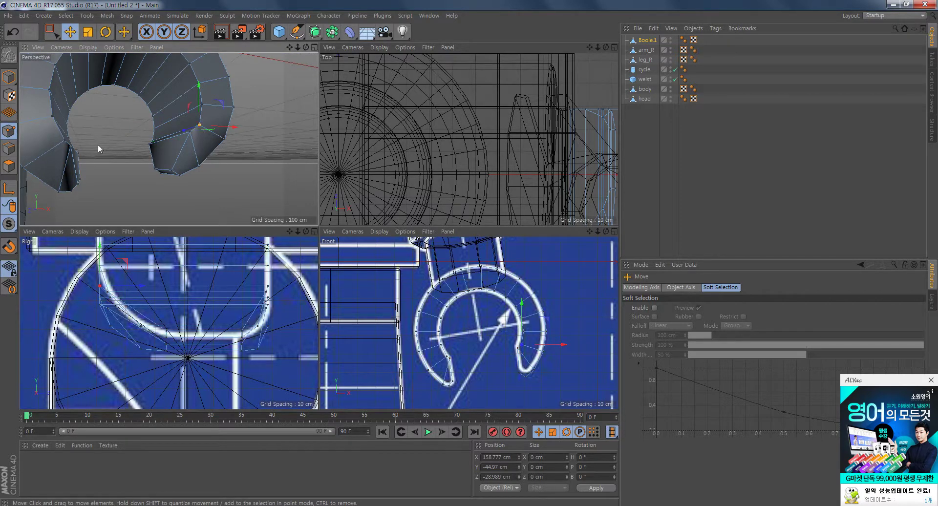
left_click(65, 142, "shift")
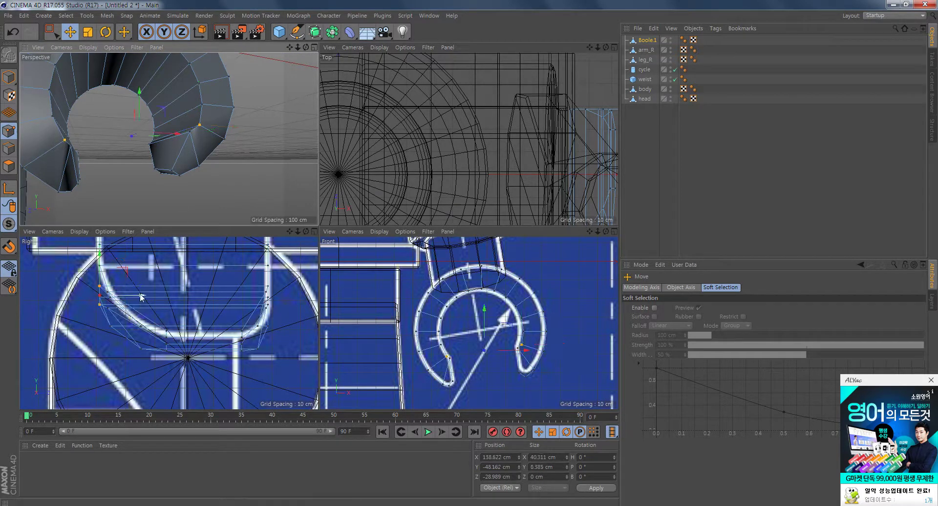
left_click_drag(141, 296, 146, 296)
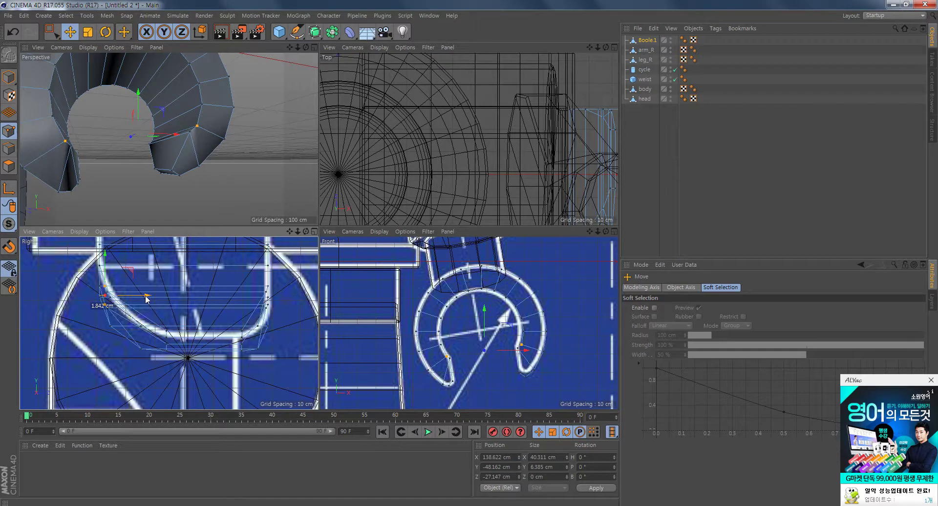
Step: Add a Bevel deformer and nest it under the hand object Boole:1
left_click_drag(226, 148, 63, 154, "alt")
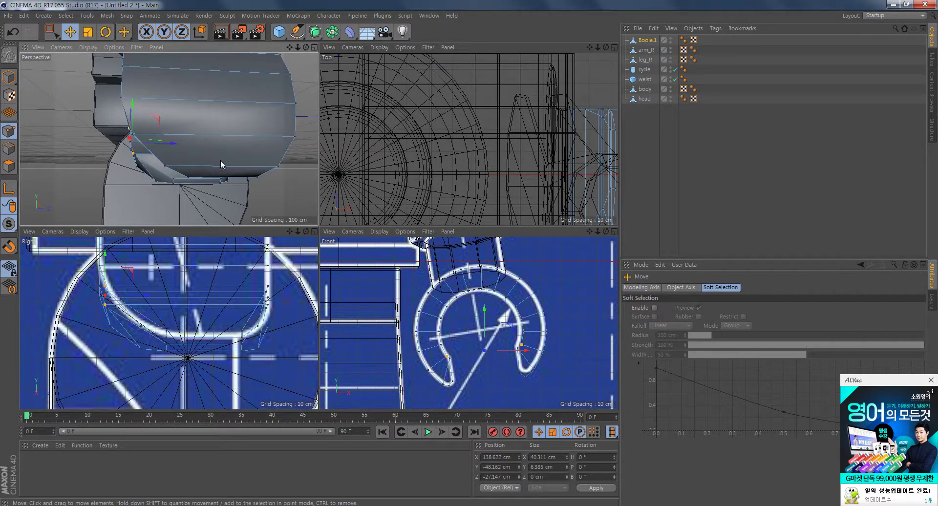
left_click_drag(220, 160, 44, 114, "alt")
left_click(9, 77)
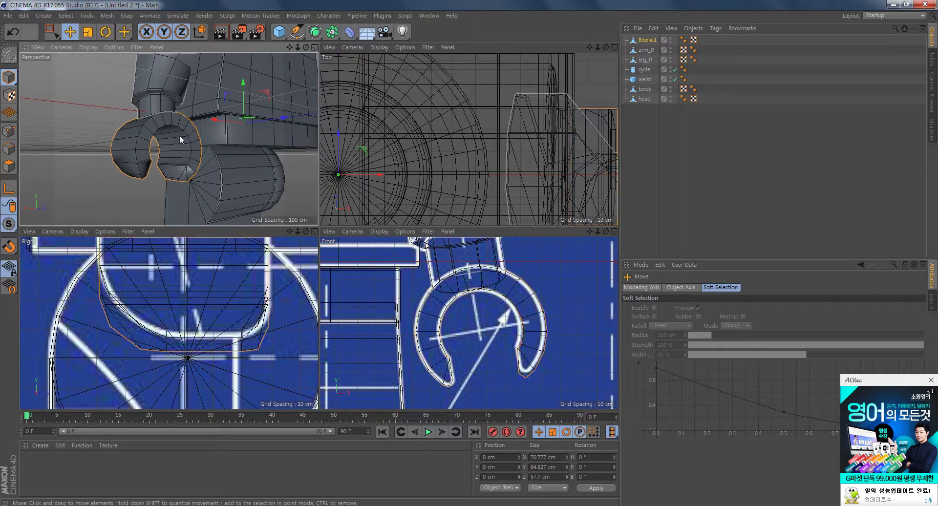
left_click_drag(355, 41, 455, 170)
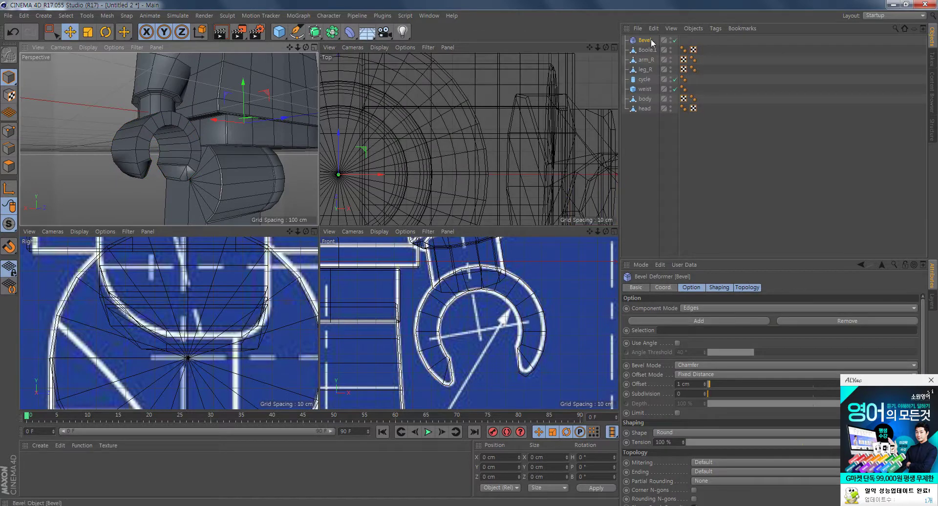
left_click_drag(645, 40, 652, 49)
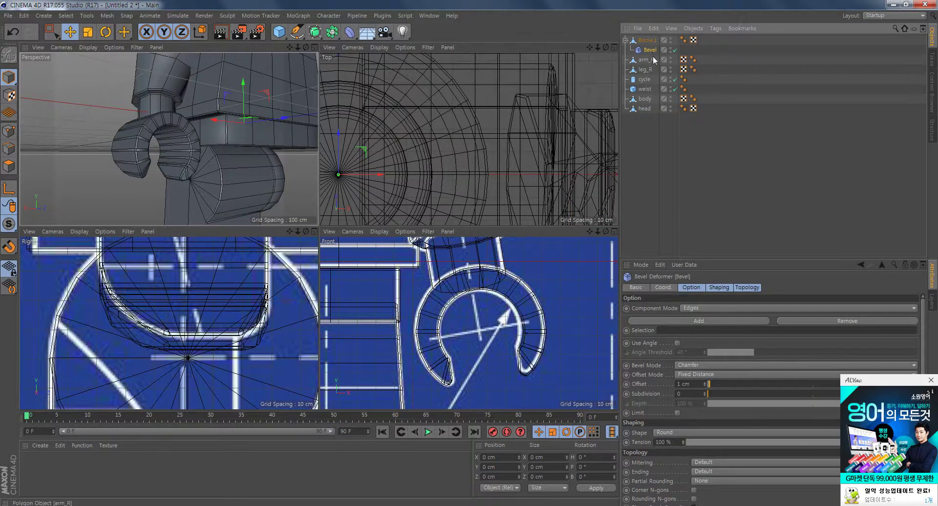
Step: Enable Use Angle on the hand's Bevel deformer so only sharp edges are beveled
left_click_drag(182, 156, 178, 98, "alt")
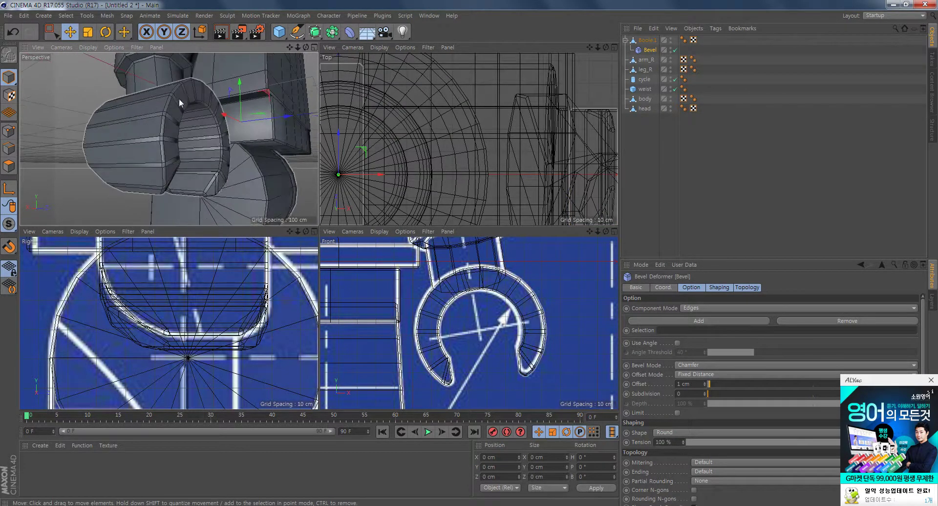
left_click(930, 380)
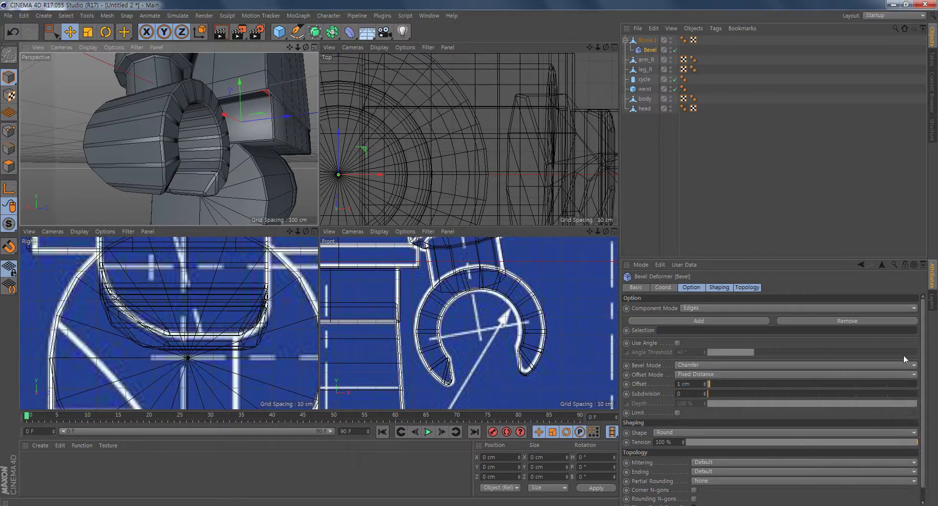
left_click(677, 343)
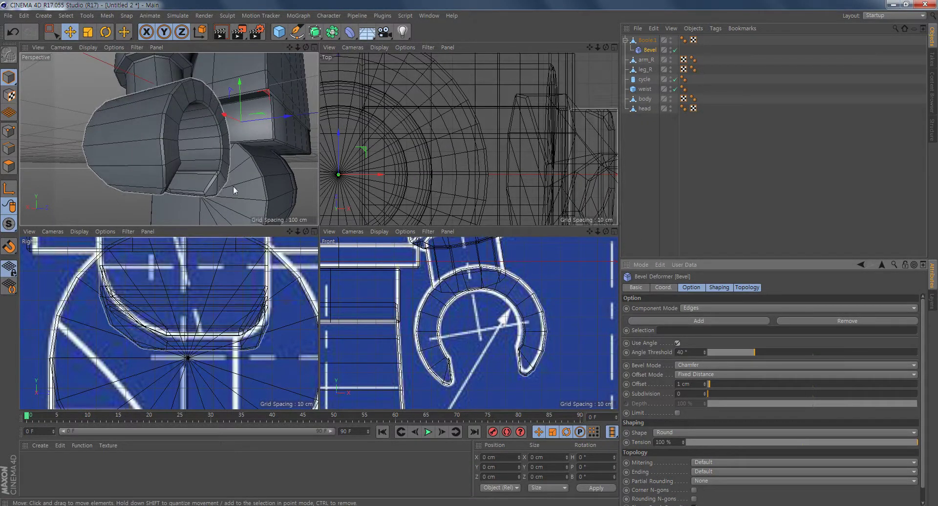
Step: Merge the hand and its Bevel deformer into a single polygon object with Connect Objects + Delete
mouse_move(233, 190)
left_mouse_down("alt")
mouse_move(252, 191)
mouse_move(234, 166)
mouse_move(171, 140)
mouse_move(237, 184)
mouse_move(224, 179)
left_mouse_up("alt")
scroll(217, 167, "down", 5)
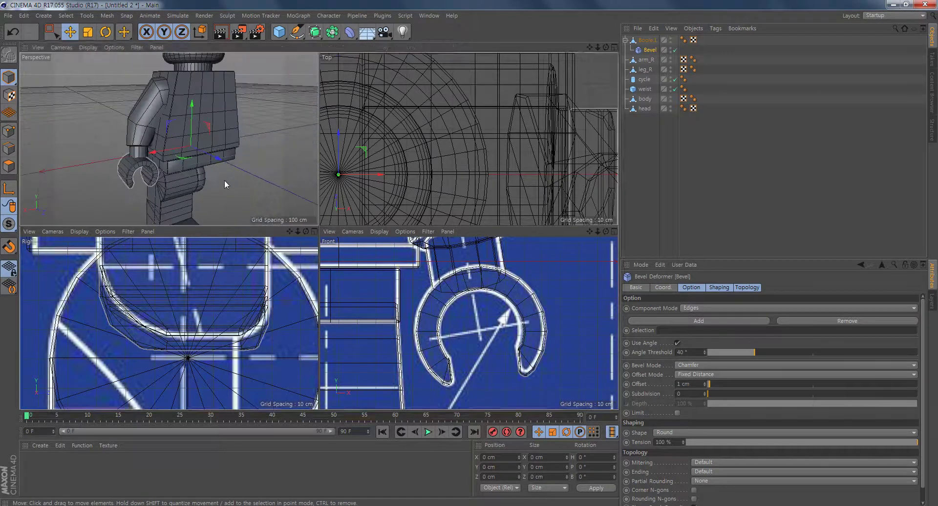
middle_click(224, 180)
scroll(409, 241, "down", 5)
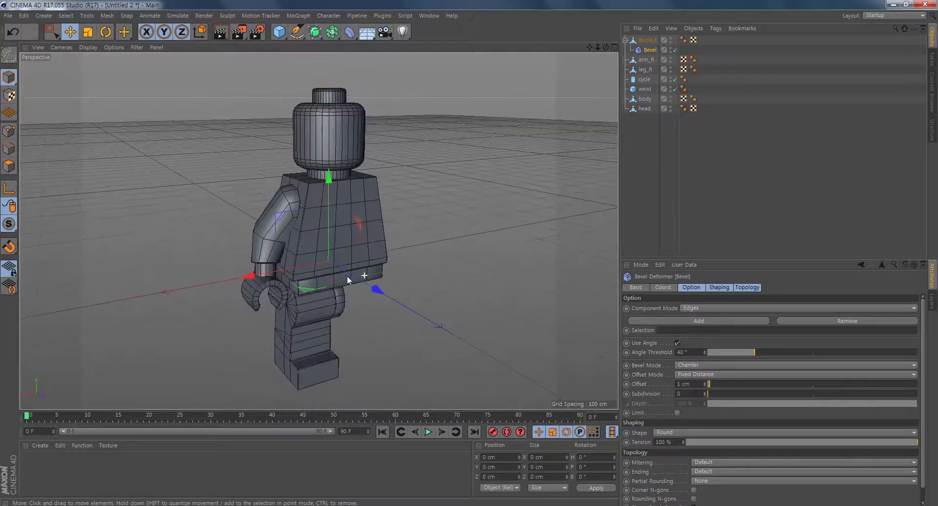
mouse_move(347, 279)
middle_mouse_down("alt")
mouse_move(320, 271)
mouse_move(354, 274)
middle_mouse_up("alt")
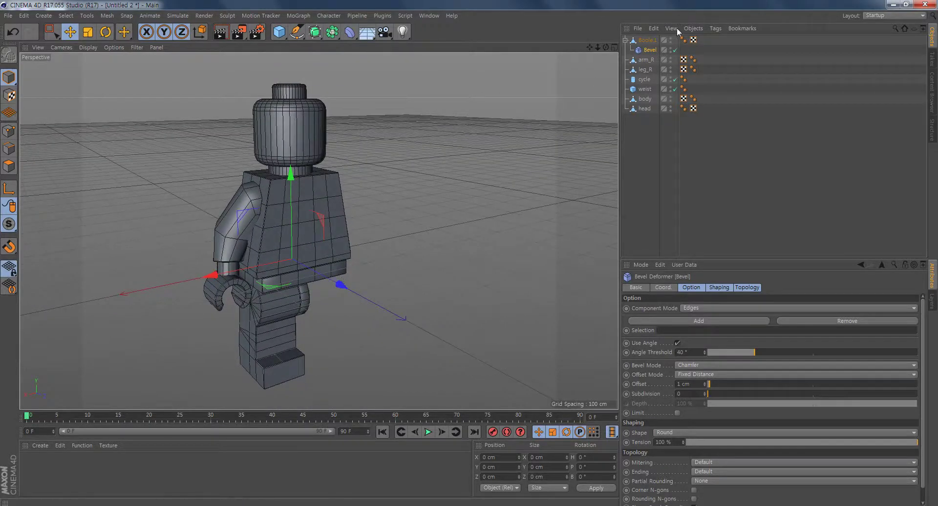
left_click(647, 41, "shift")
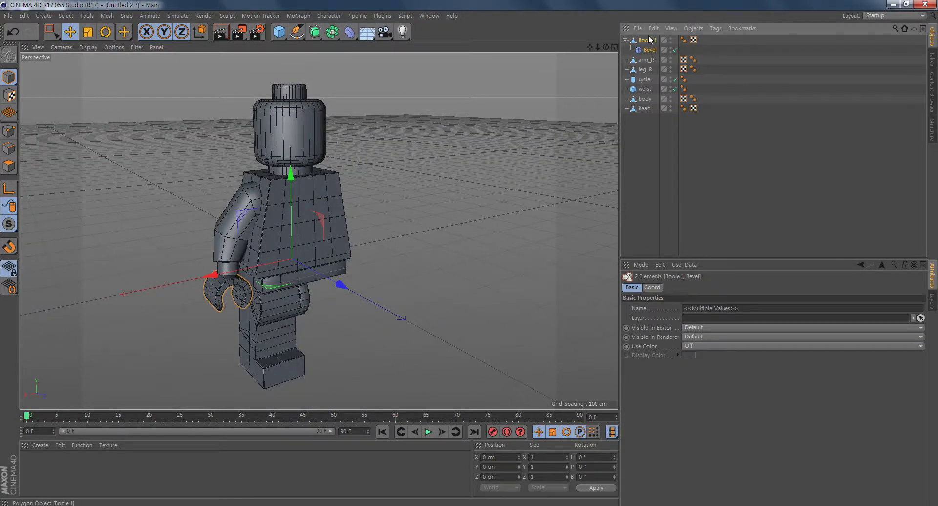
right_click(650, 41)
left_click(686, 295)
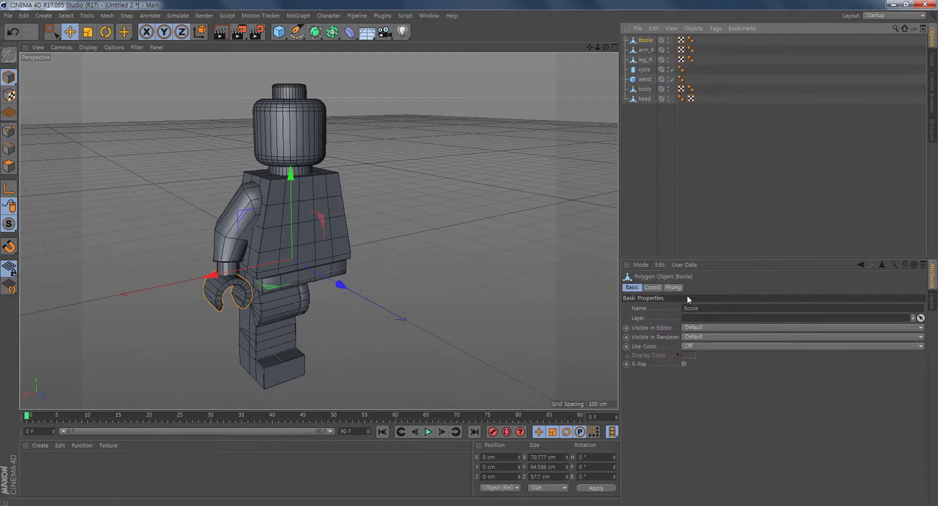
Step: Rename the merged hand object as hand_R
double_click(645, 40)
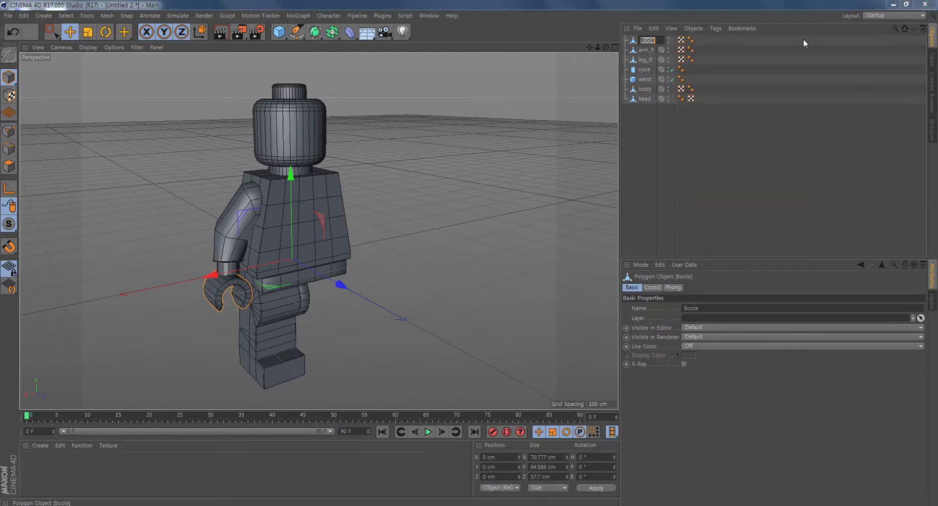
type("hand")
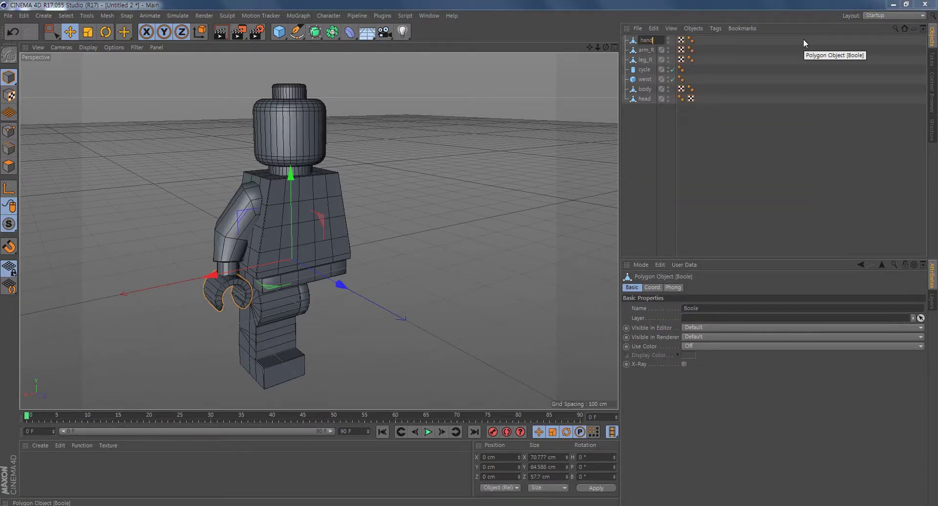
type("_R")
key("Return")
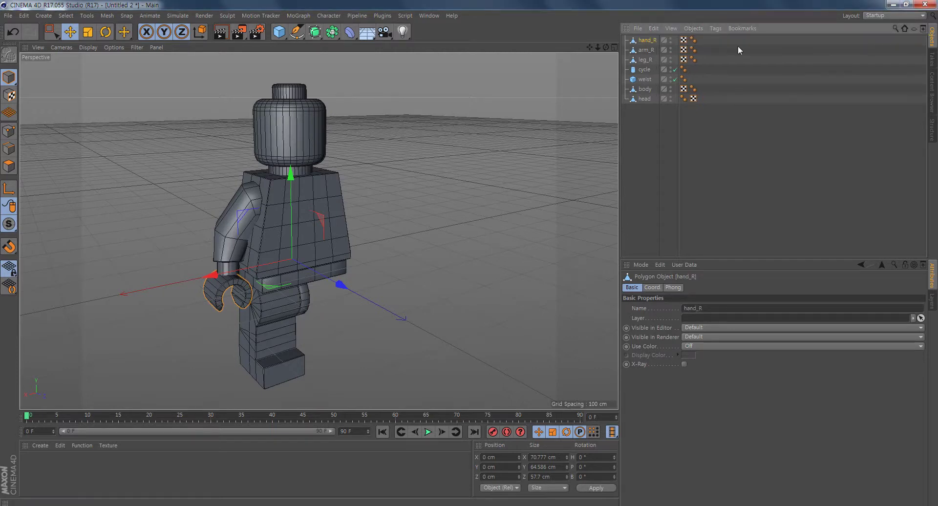
left_click(643, 69)
left_click(644, 79)
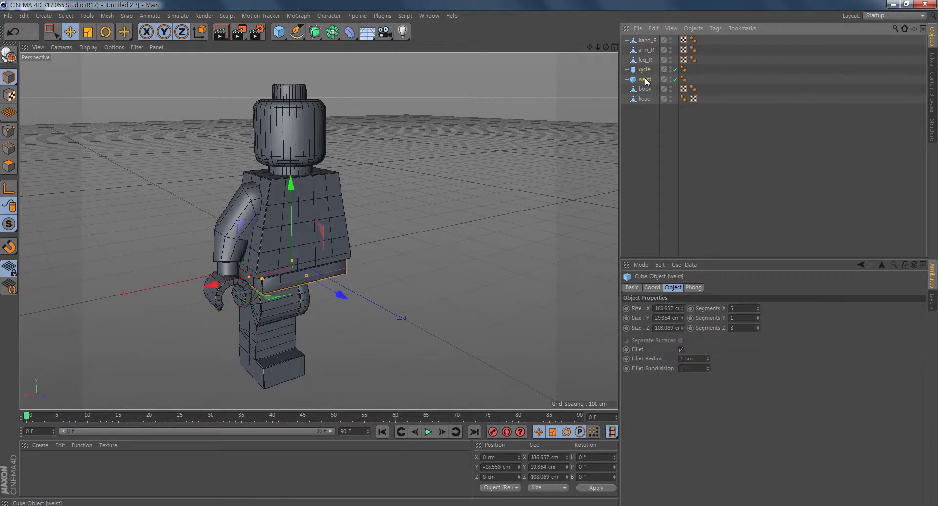
left_click(645, 71)
left_click(645, 80)
left_click(645, 71)
left_click(646, 79)
left_click(645, 70)
left_click(645, 80)
left_click(645, 71)
left_click(645, 80)
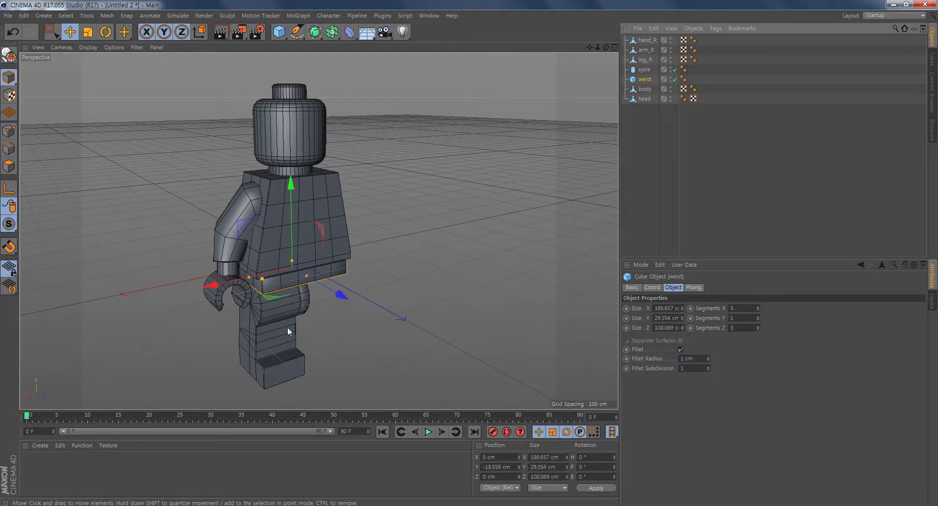
left_click(648, 69)
left_click(646, 79)
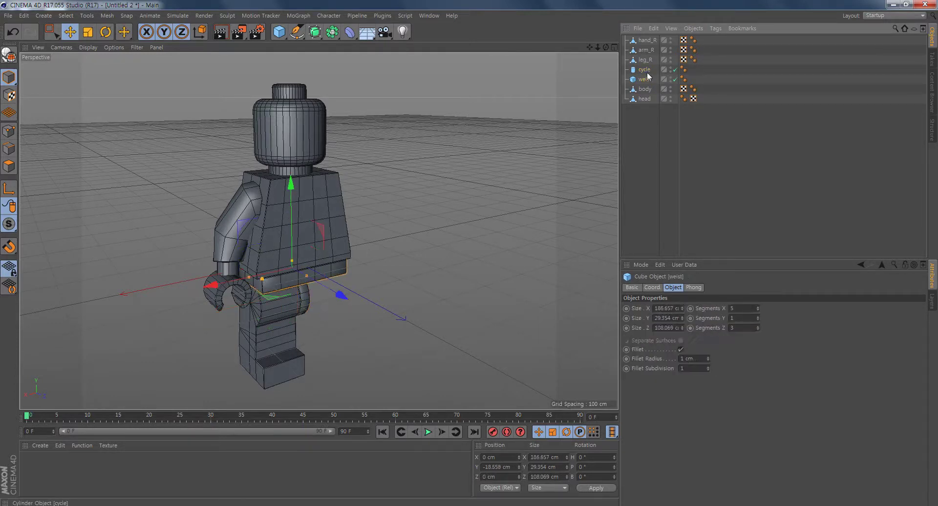
left_click(645, 70)
left_click(645, 80)
Step: Convert the cycle cylinder and the weist cube into editable polygon objects
left_click(645, 70)
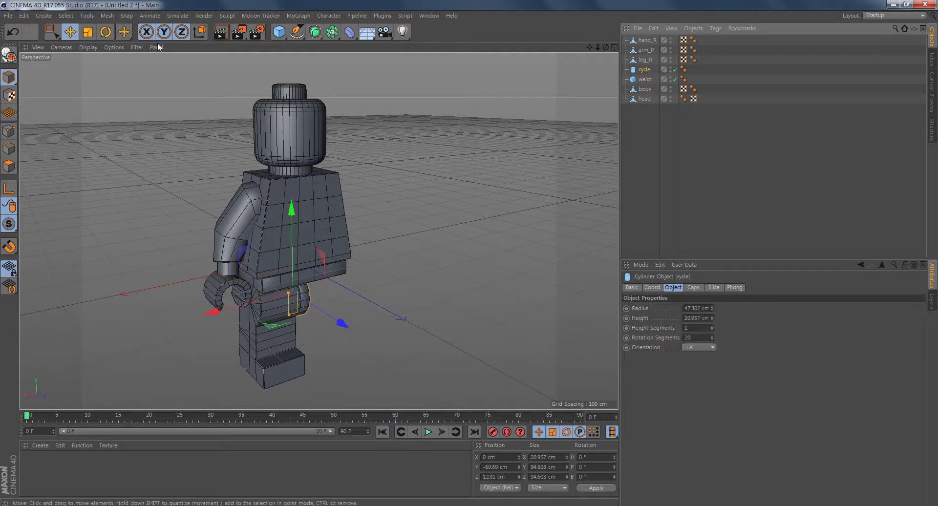
left_click(9, 58)
left_click(645, 80)
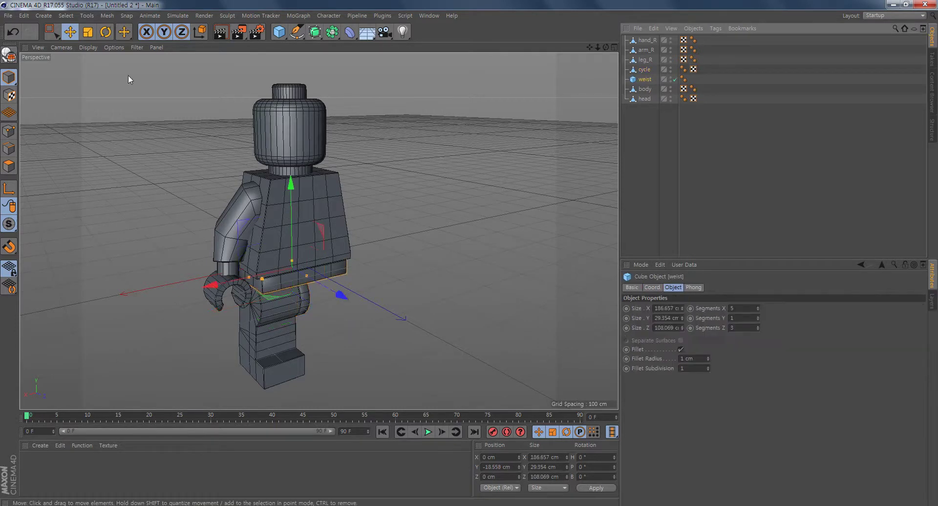
left_click(14, 57)
left_click_drag(379, 275, 375, 253, "alt")
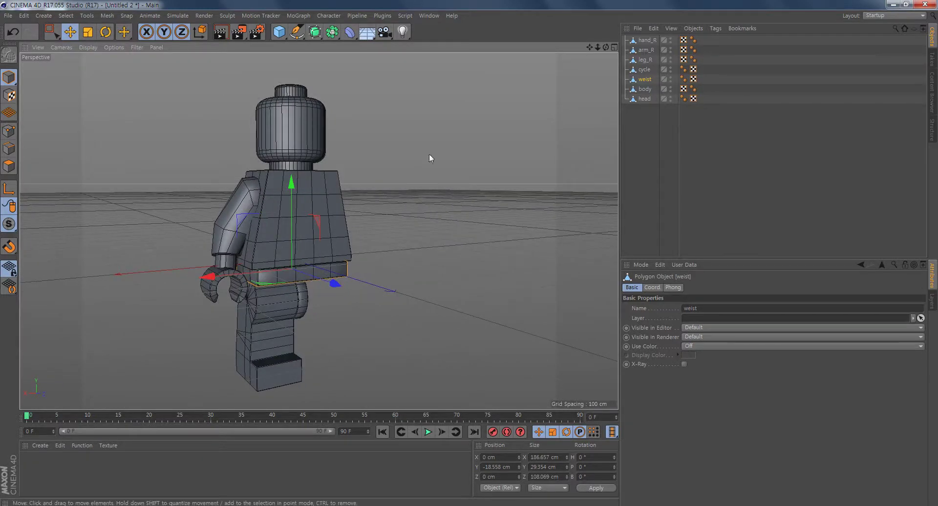